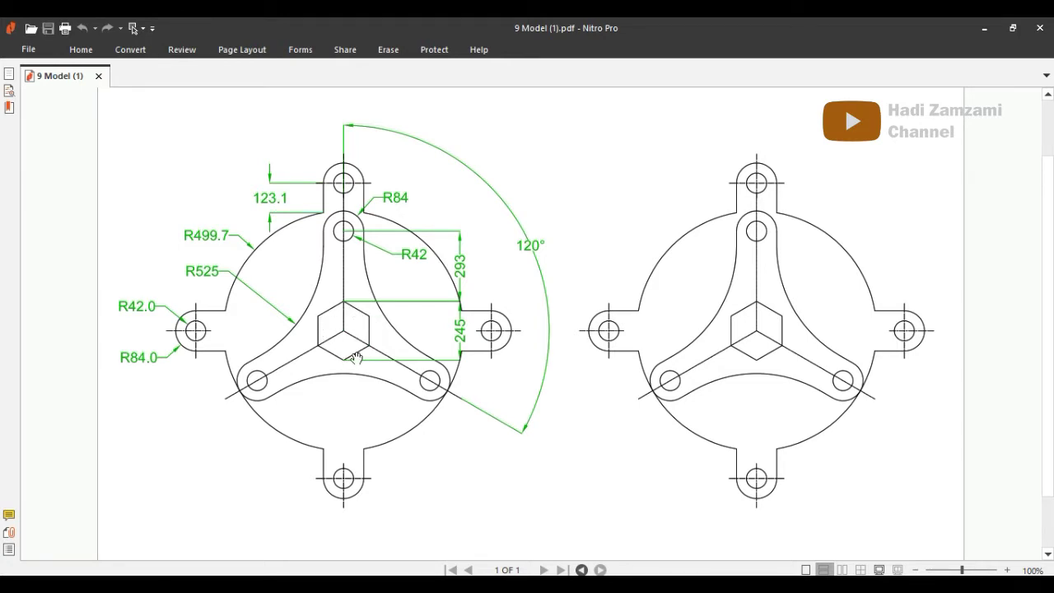
- Leave the Nitro Pro reference and return to the blank AutoCAD drawing
{"action": "key", "text": "Escape"}
{"action": "key", "text": "Escape"}
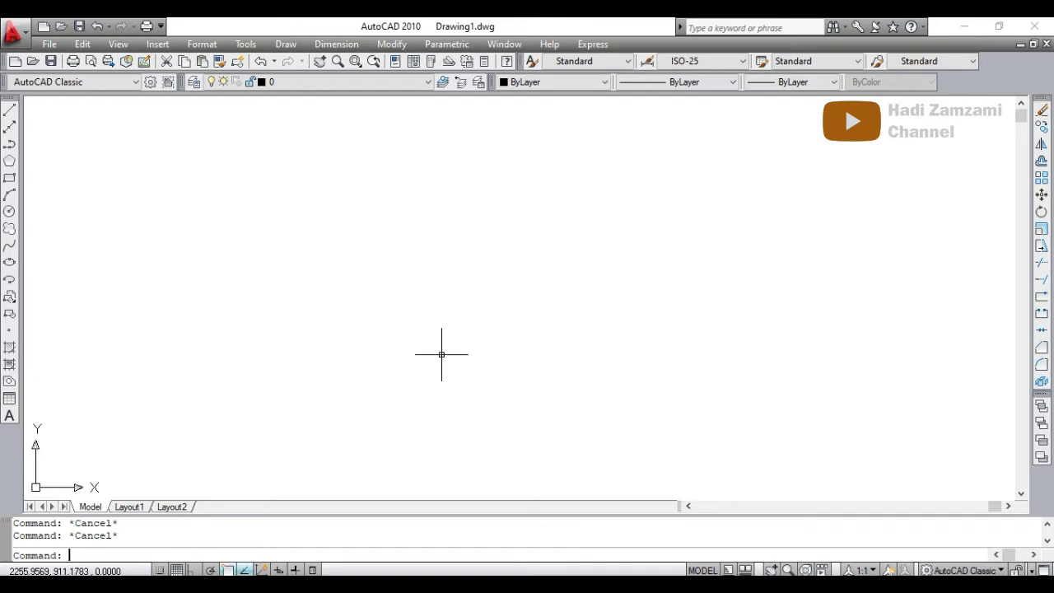
{"action": "type", "text": "pol"}
- Draw a 6-sided polygon inscribed in an R122.5 circle and zoom in on it
{"action": "key", "text": "Return"}
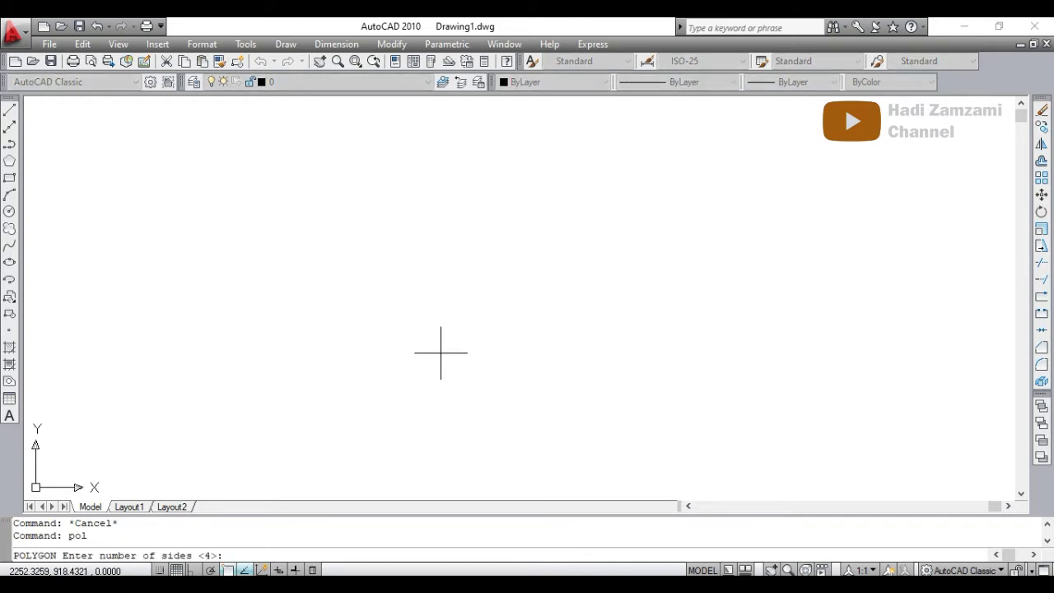
{"action": "type", "text": "6"}
{"action": "key", "text": "Return"}
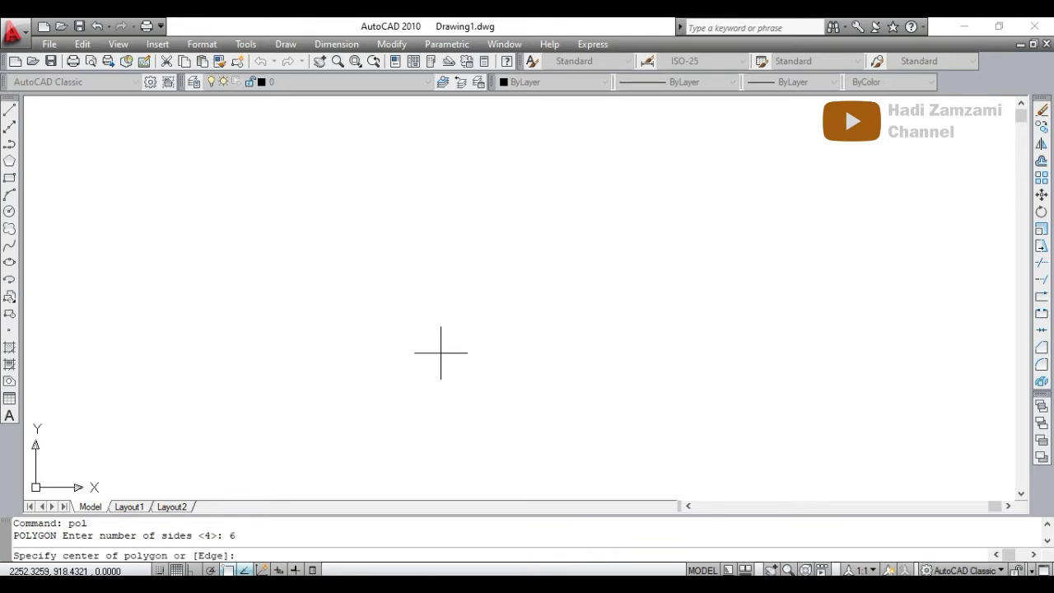
{"action": "left_click", "coordinate": [467, 337]}
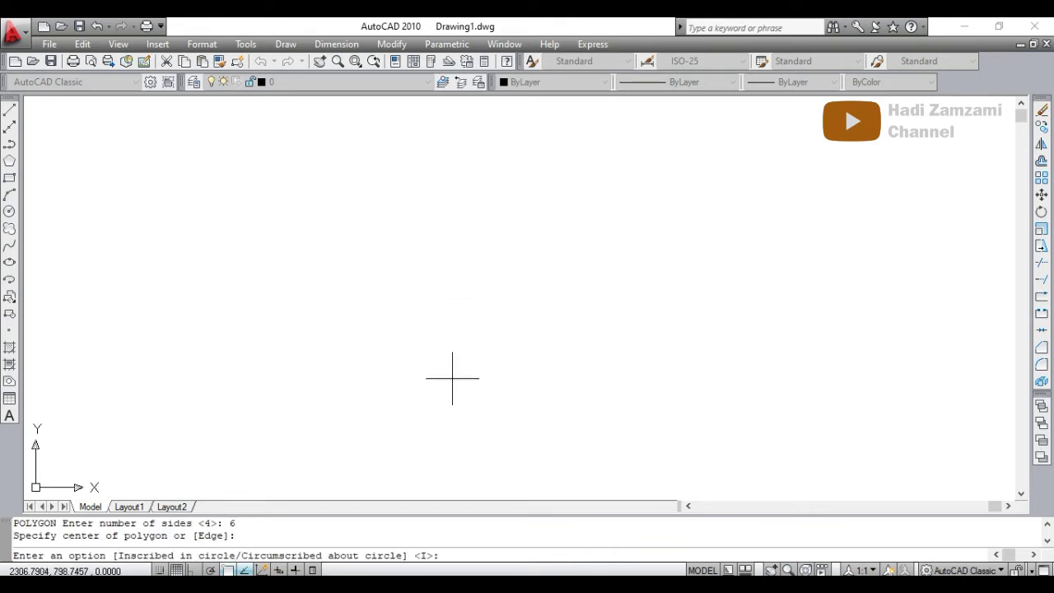
{"action": "key", "text": "Return"}
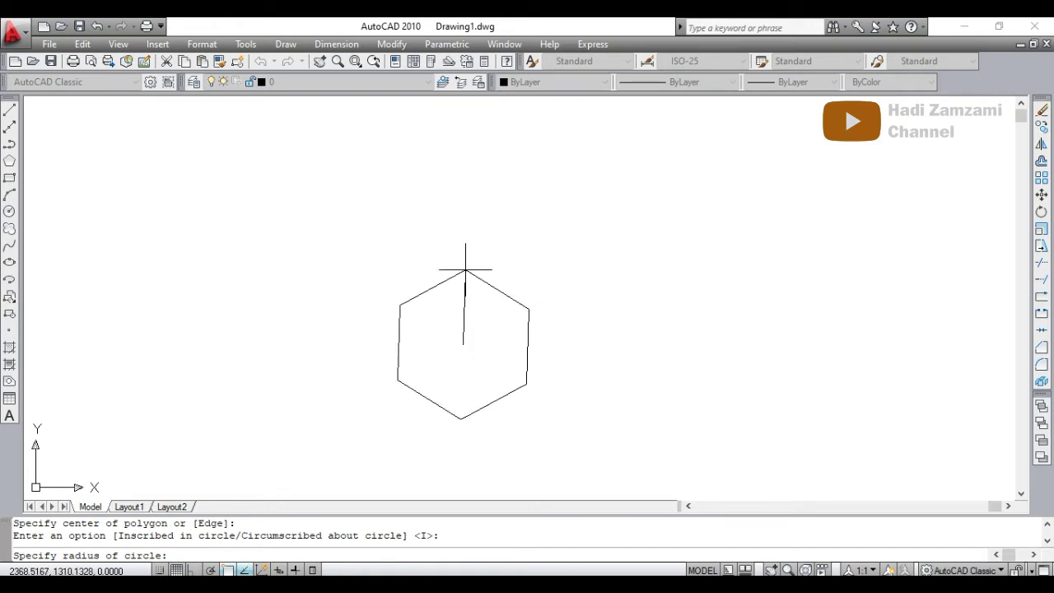
{"action": "key", "text": "alt+Tab"}
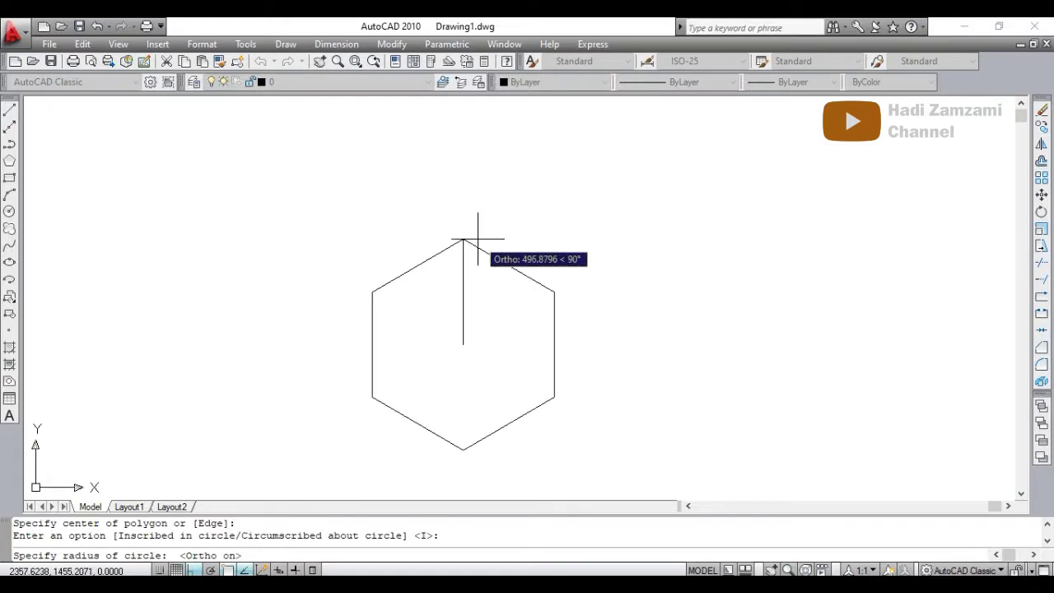
{"action": "type", "text": "22.5"}
{"action": "key", "text": "Return"}
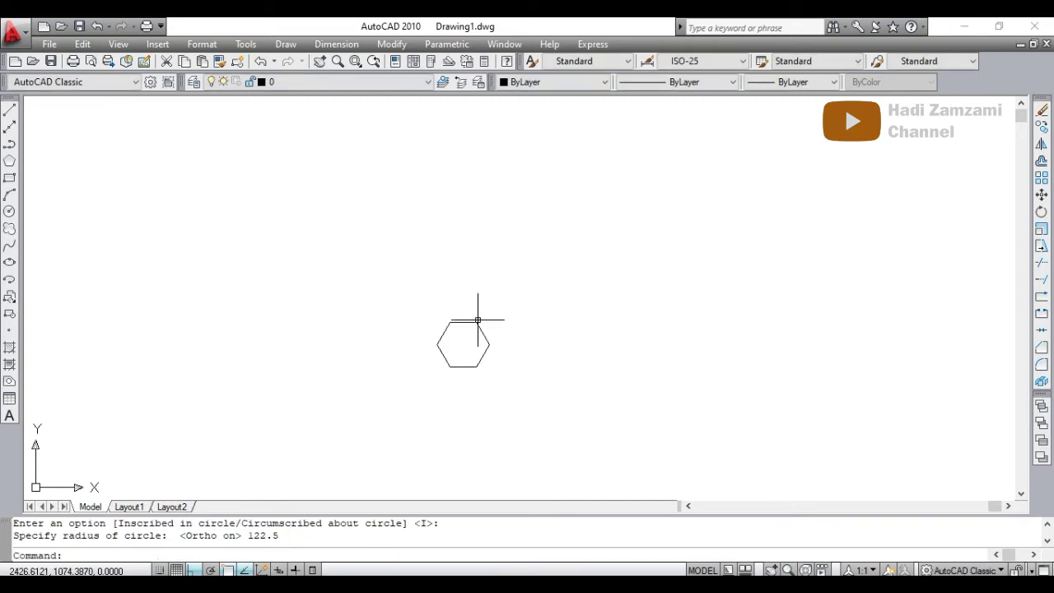
{"action": "scroll", "coordinate": [312, 449], "scroll_direction": "up", "scroll_amount": 2}
- Select the hexagon with the ROTATE command
{"action": "scroll", "coordinate": [494, 317], "scroll_direction": "up", "scroll_amount": 3}
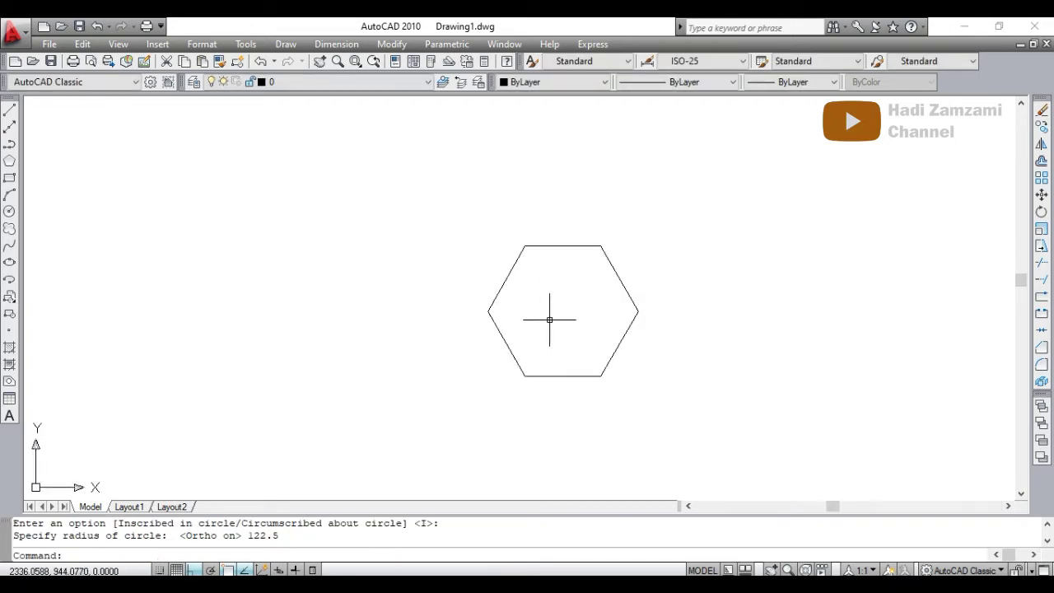
{"action": "key", "text": "Escape"}
{"action": "key", "text": "Escape"}
{"action": "type", "text": "r"}
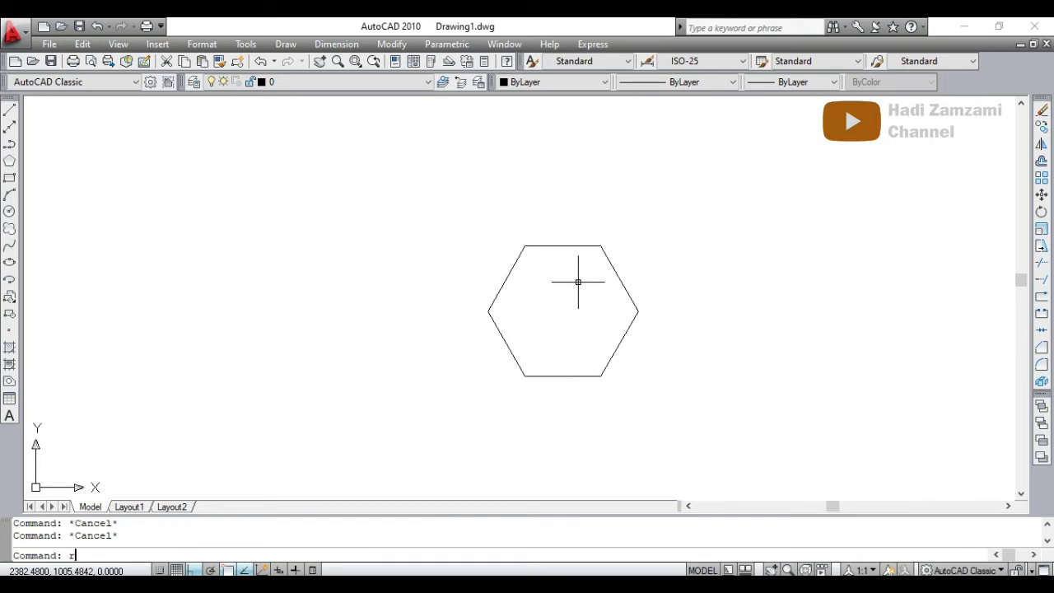
{"action": "type", "text": "o"}
{"action": "key", "text": "Return"}
{"action": "left_click", "coordinate": [624, 285]}
{"action": "key", "text": "Return"}
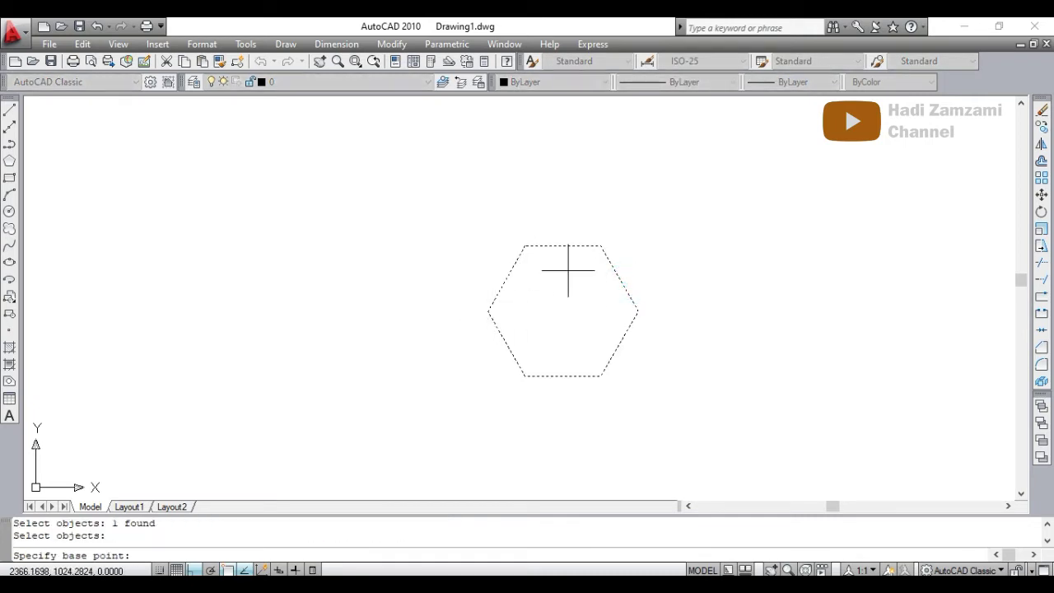
- Rotate it 90° about the point midway between its top and bottom edge midpoints
{"action": "right_click", "coordinate": [547, 290], "text": "shift"}
{"action": "left_click", "coordinate": [635, 273]}
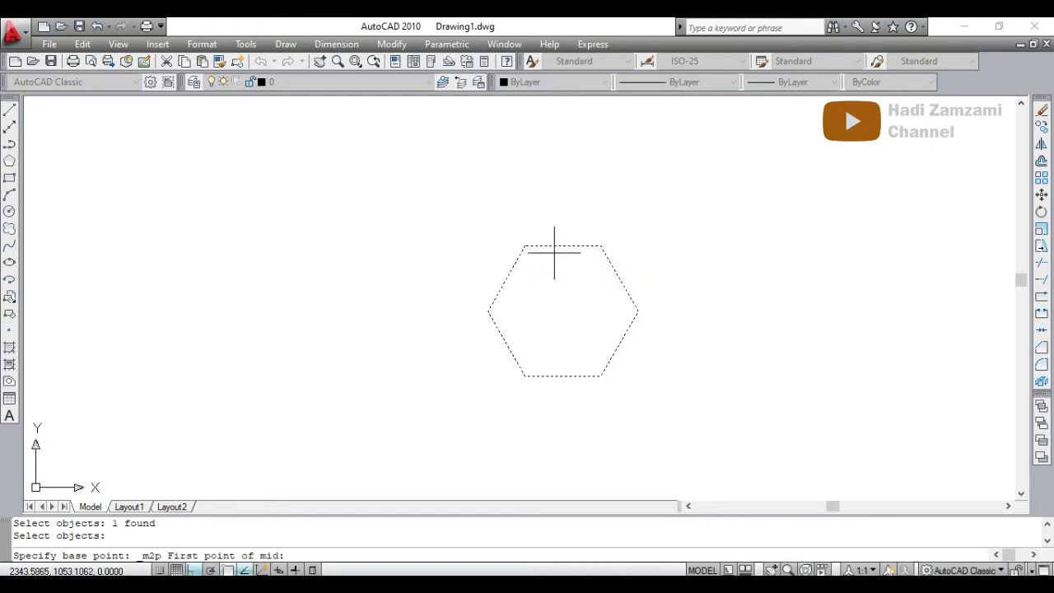
{"action": "key", "text": "F3"}
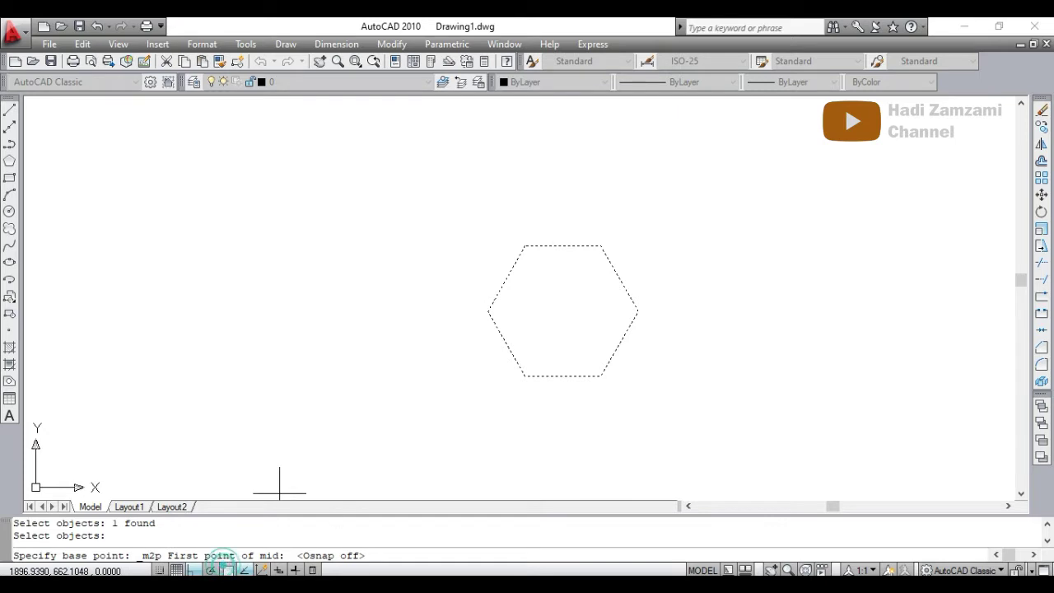
{"action": "key", "text": "F3"}
{"action": "right_click", "coordinate": [556, 249], "text": "shift"}
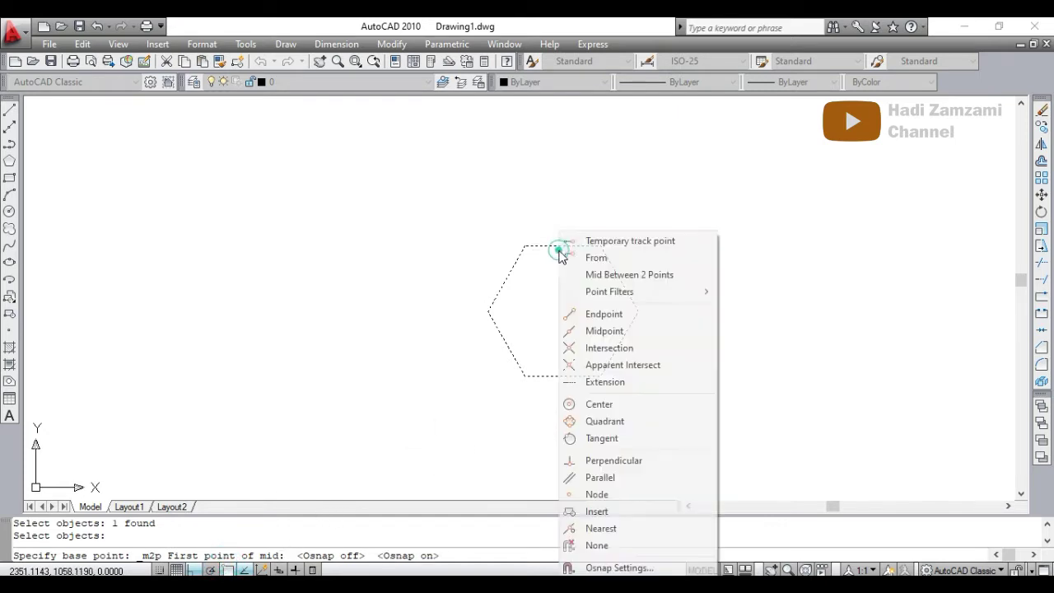
{"action": "left_click", "coordinate": [604, 331]}
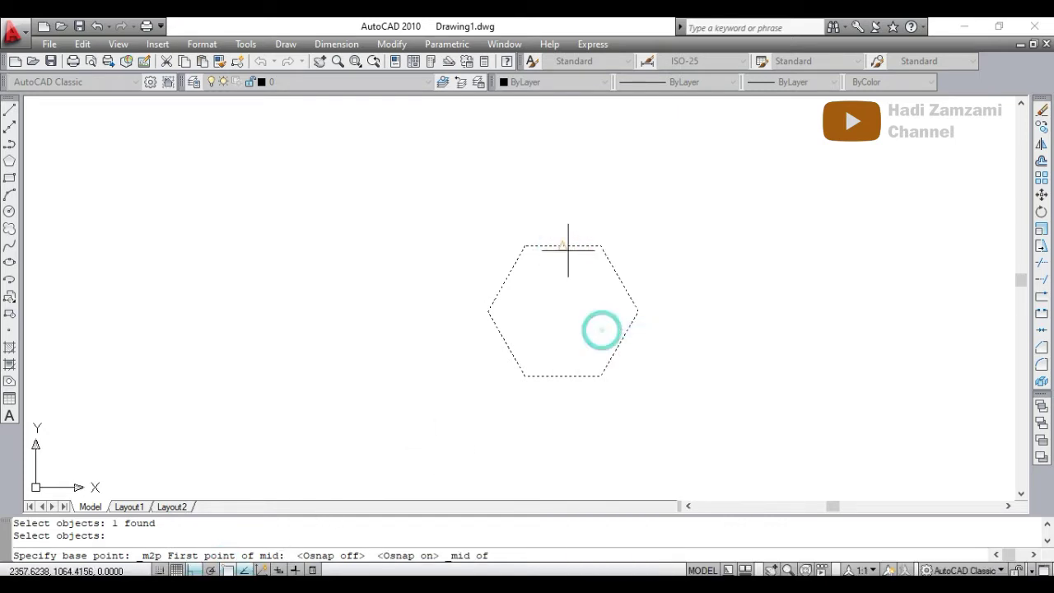
{"action": "left_click", "coordinate": [563, 246]}
{"action": "right_click", "coordinate": [568, 381], "text": "shift"}
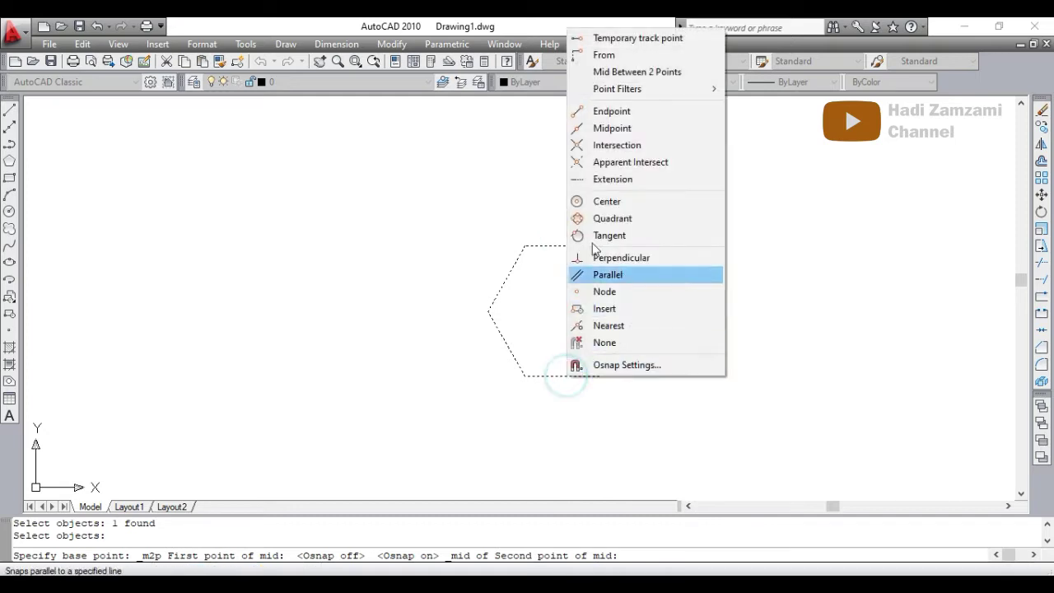
{"action": "left_click", "coordinate": [593, 128]}
{"action": "left_click", "coordinate": [562, 375]}
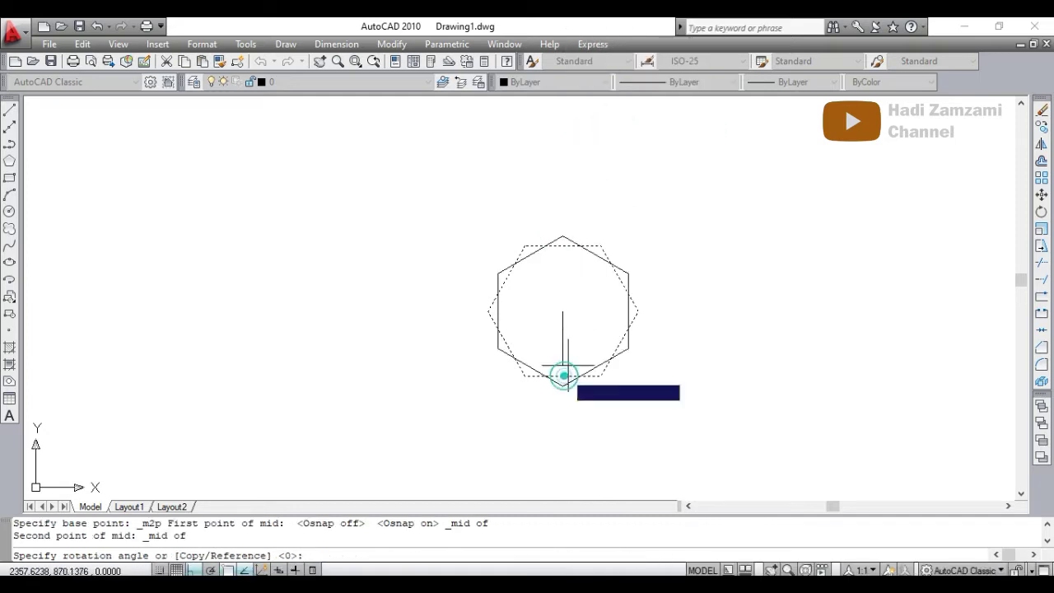
{"action": "left_click", "coordinate": [568, 163]}
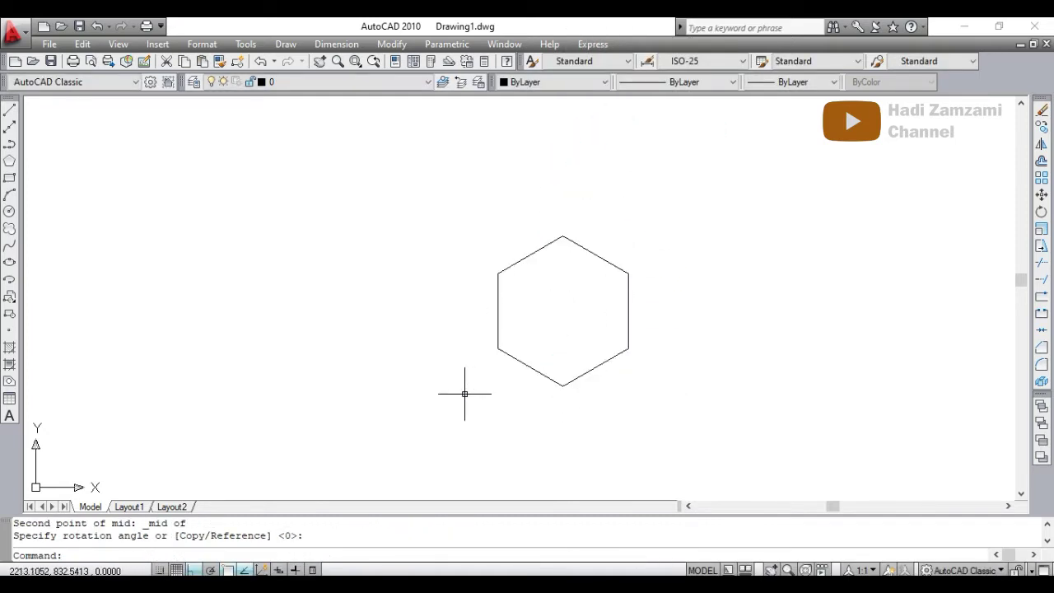
- Enable Endpoint, Midpoint and Quadrant object snaps alongside the active Center snap
{"action": "right_click", "coordinate": [308, 494], "text": "shift"}
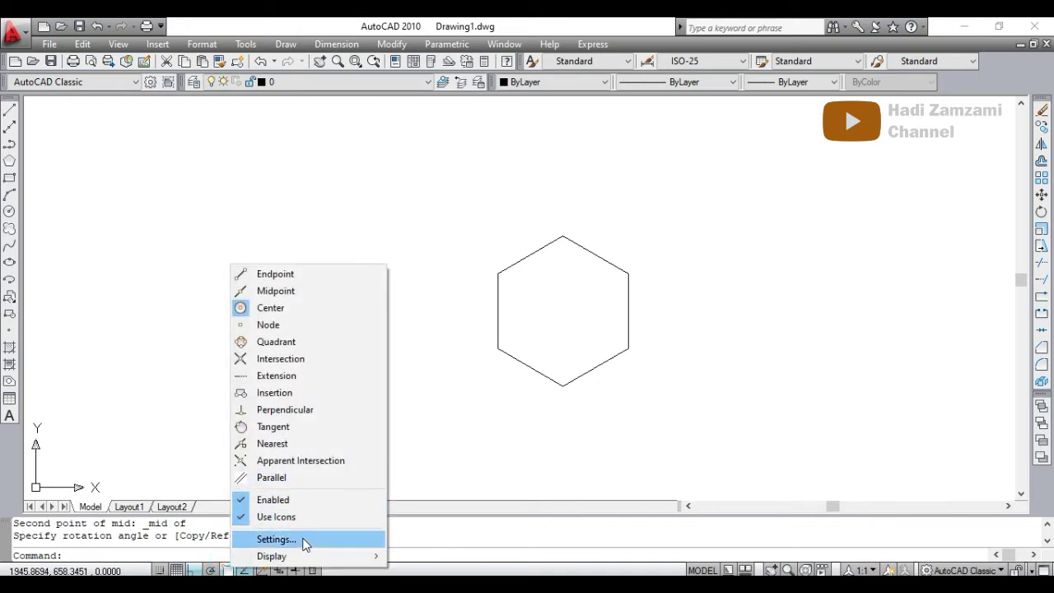
{"action": "left_click", "coordinate": [307, 540]}
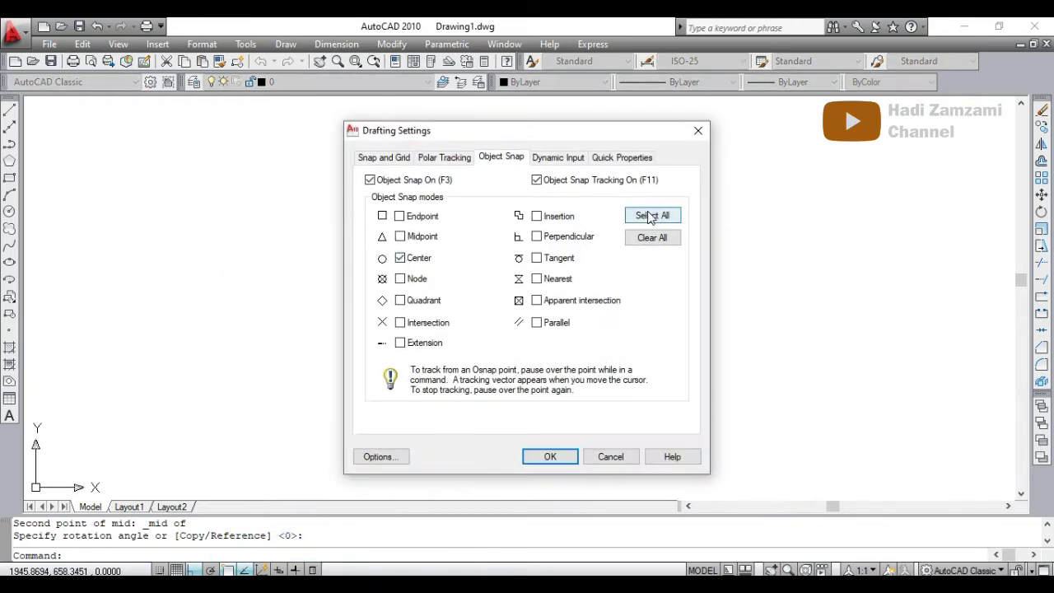
{"action": "left_click", "coordinate": [399, 216]}
{"action": "left_click", "coordinate": [400, 236]}
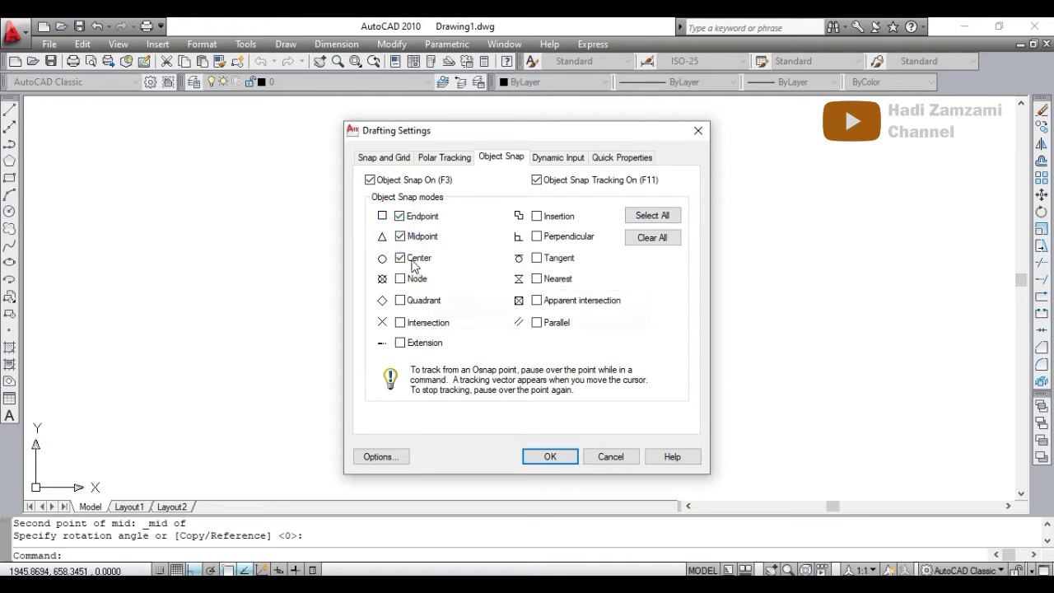
{"action": "left_click", "coordinate": [402, 300]}
{"action": "left_click", "coordinate": [552, 459]}
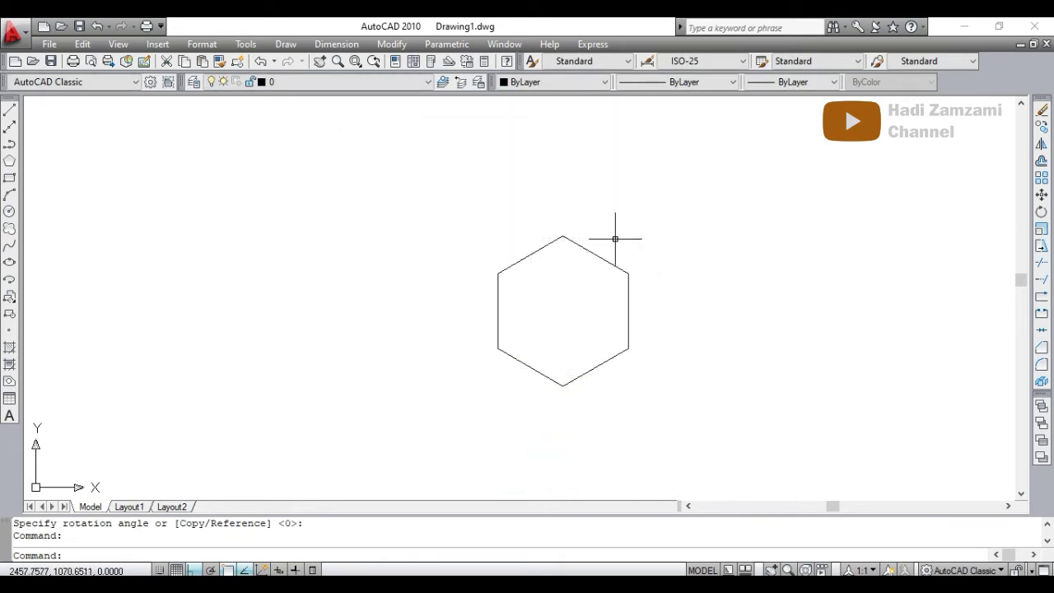
{"action": "key", "text": "alt+Tab"}
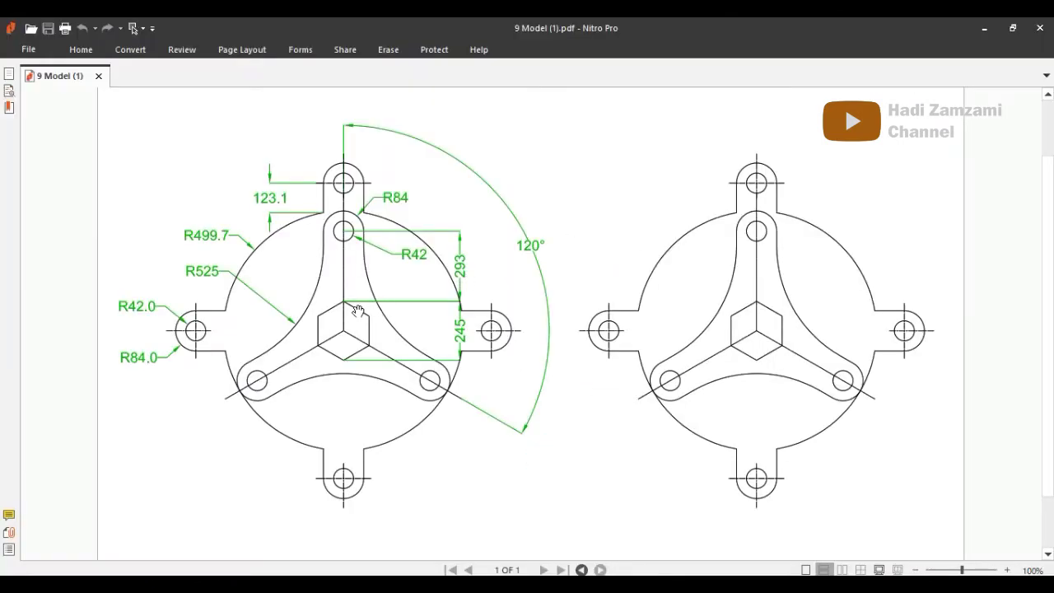
{"action": "key", "text": "alt+Tab"}
{"action": "key", "text": "Escape"}
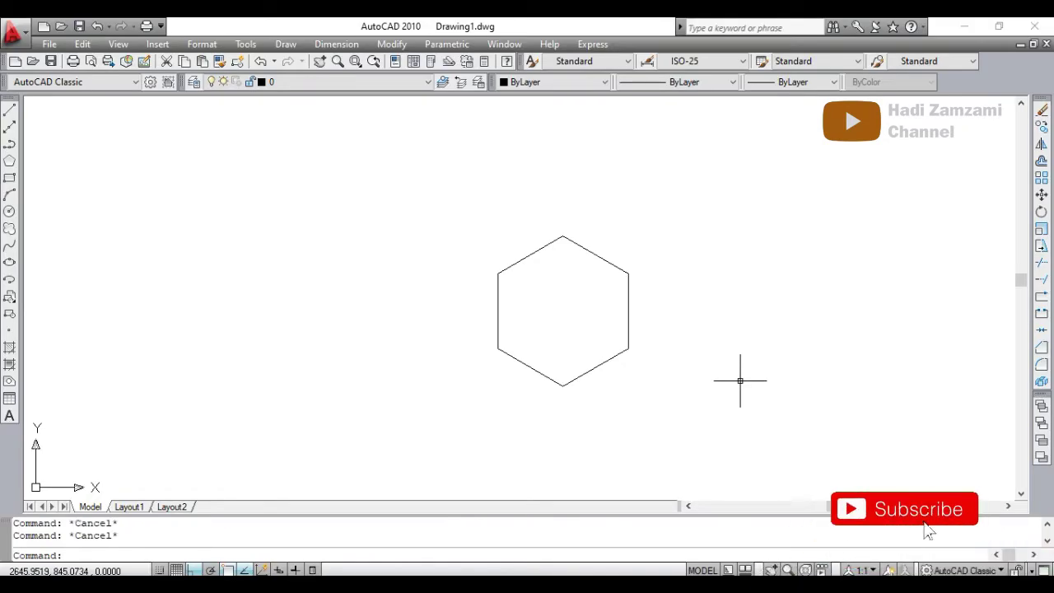
{"action": "type", "text": "dli"}
{"action": "key", "text": "Return"}
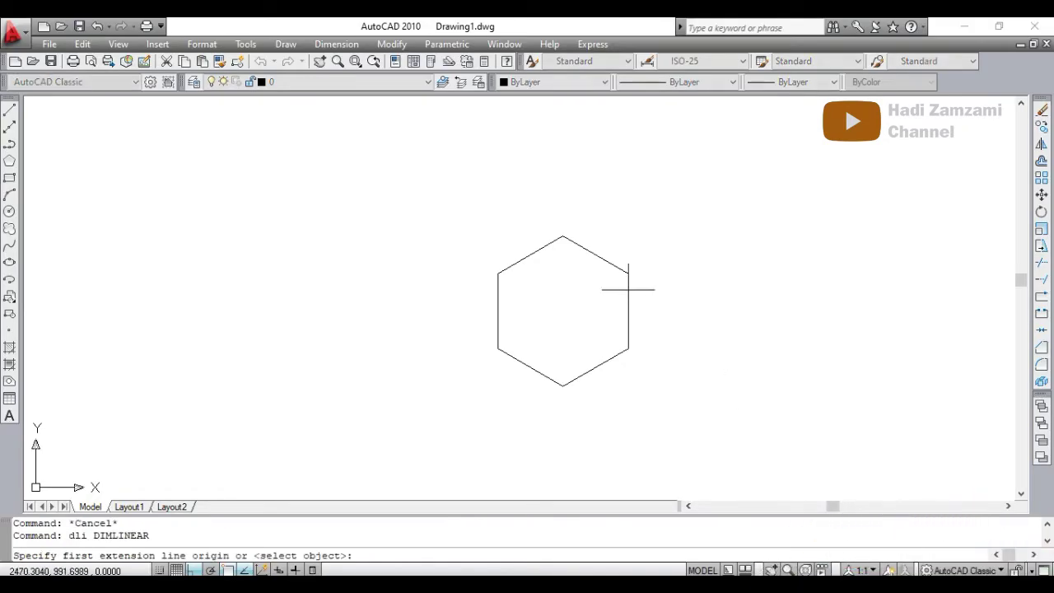
{"action": "left_click", "coordinate": [563, 236]}
{"action": "left_click", "coordinate": [562, 385]}
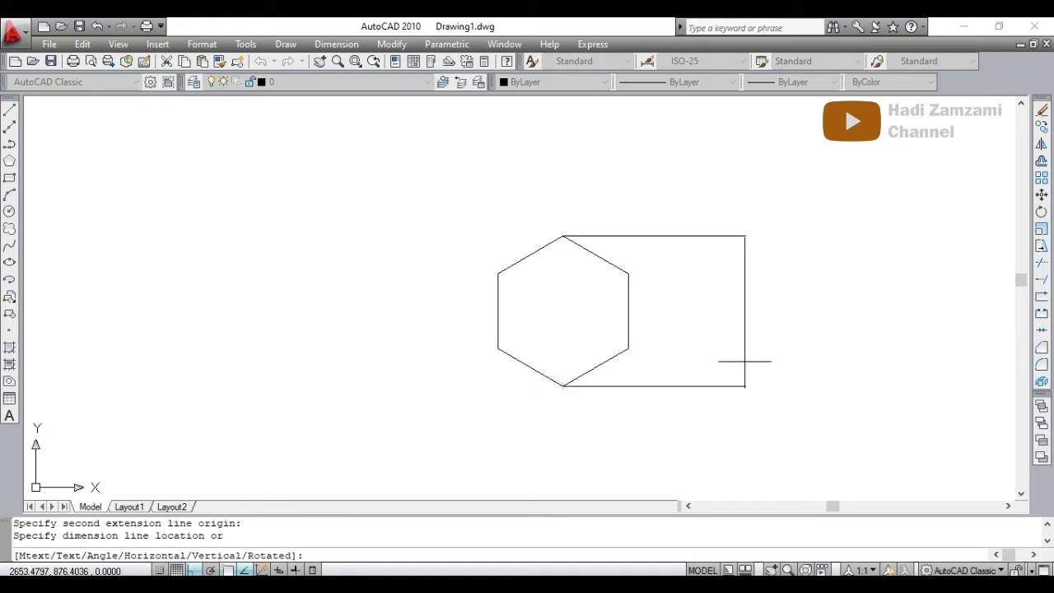
{"action": "left_click", "coordinate": [701, 359]}
{"action": "scroll", "coordinate": [699, 329], "scroll_direction": "up", "scroll_amount": 5}
{"action": "scroll", "coordinate": [616, 494], "scroll_direction": "up", "scroll_amount": 3}
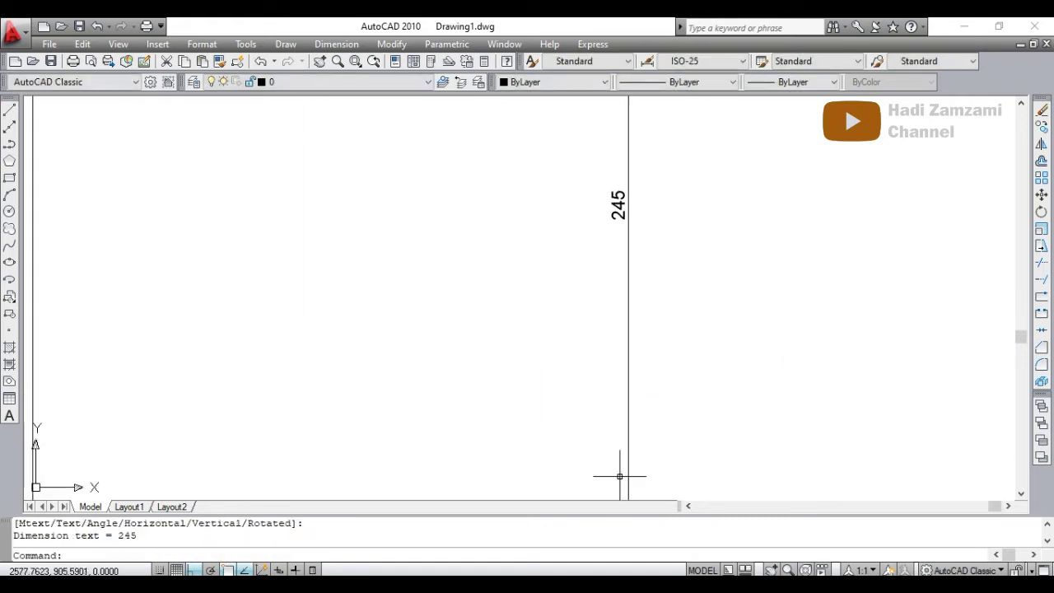
{"action": "scroll", "coordinate": [621, 477], "scroll_direction": "down", "scroll_amount": 3}
{"action": "key", "text": "Escape"}
{"action": "key", "text": "Escape"}
{"action": "type", "text": "e"}
{"action": "key", "text": "Return"}
{"action": "left_click", "coordinate": [636, 380]}
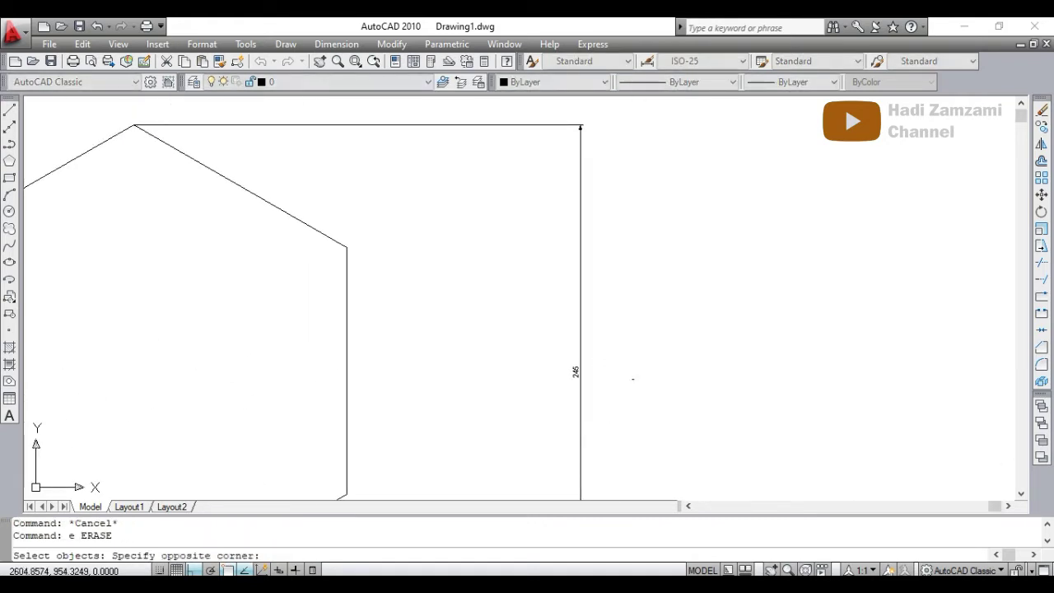
{"action": "left_click", "coordinate": [560, 282]}
{"action": "scroll", "coordinate": [560, 281], "scroll_direction": "down", "scroll_amount": 4}
{"action": "scroll", "coordinate": [572, 370], "scroll_direction": "down", "scroll_amount": 2}
{"action": "key", "text": "alt+Tab"}
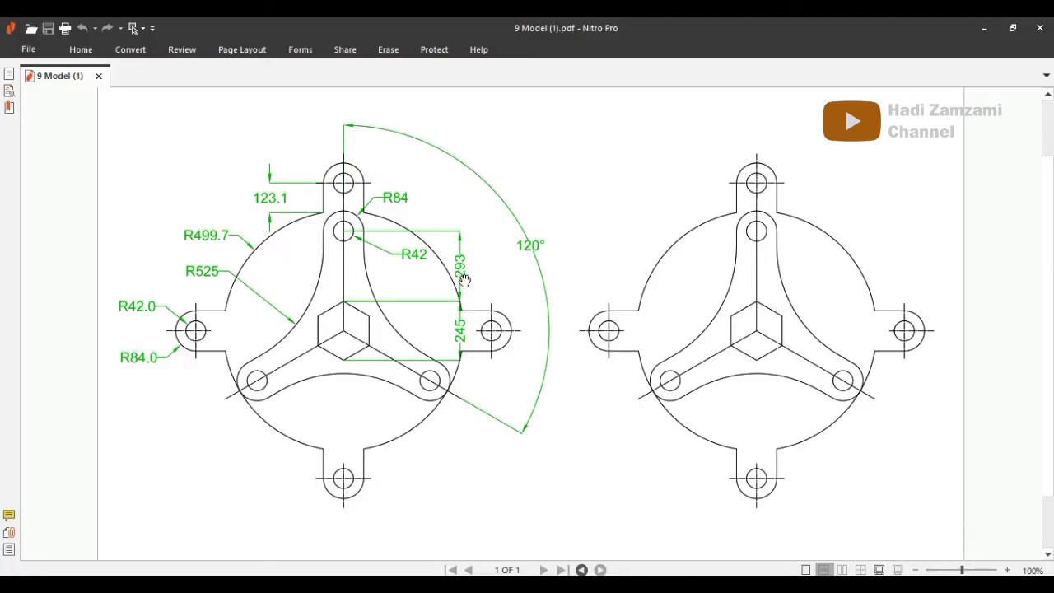
{"action": "key", "text": "alt+Tab"}
{"action": "key", "text": "Escape"}
{"action": "key", "text": "Escape"}
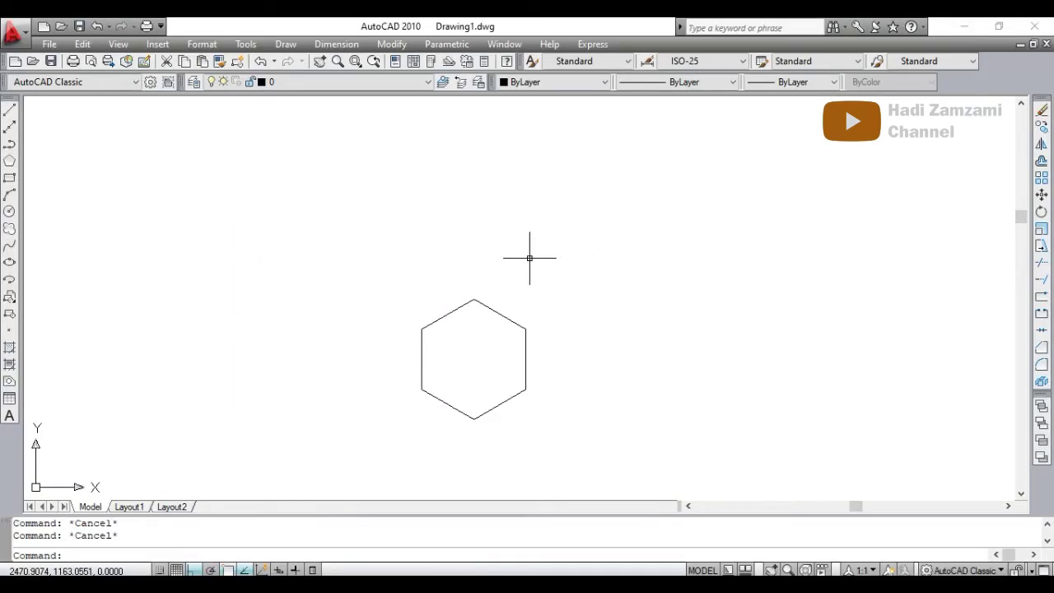
- Draw a vertical 293 line up from the hexagon's top corner
{"action": "type", "text": "l"}
{"action": "key", "text": "Return"}
{"action": "left_click", "coordinate": [474, 298]}
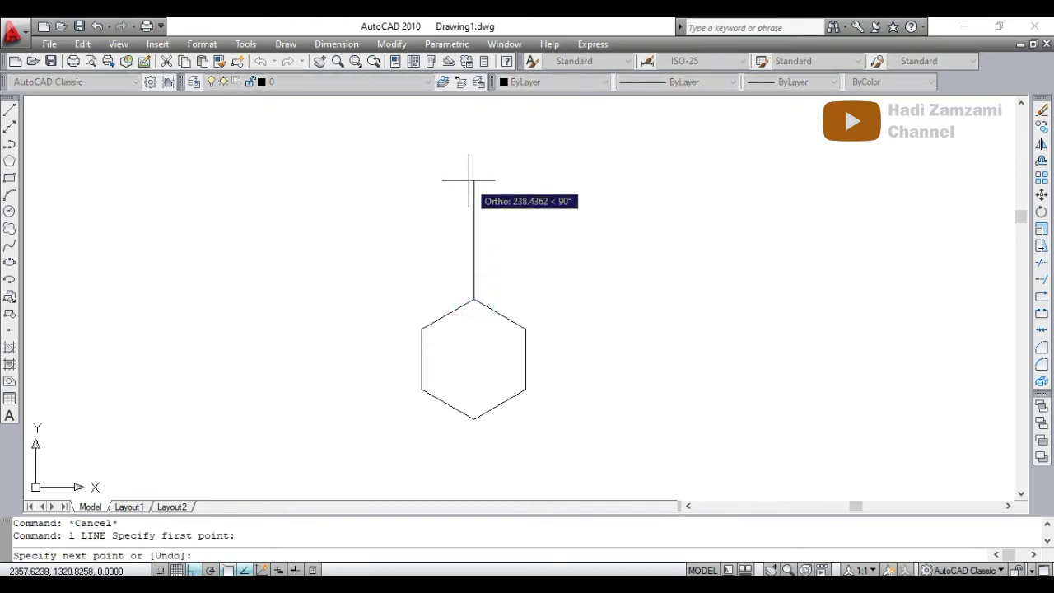
{"action": "type", "text": "294"}
{"action": "key", "text": "Return"}
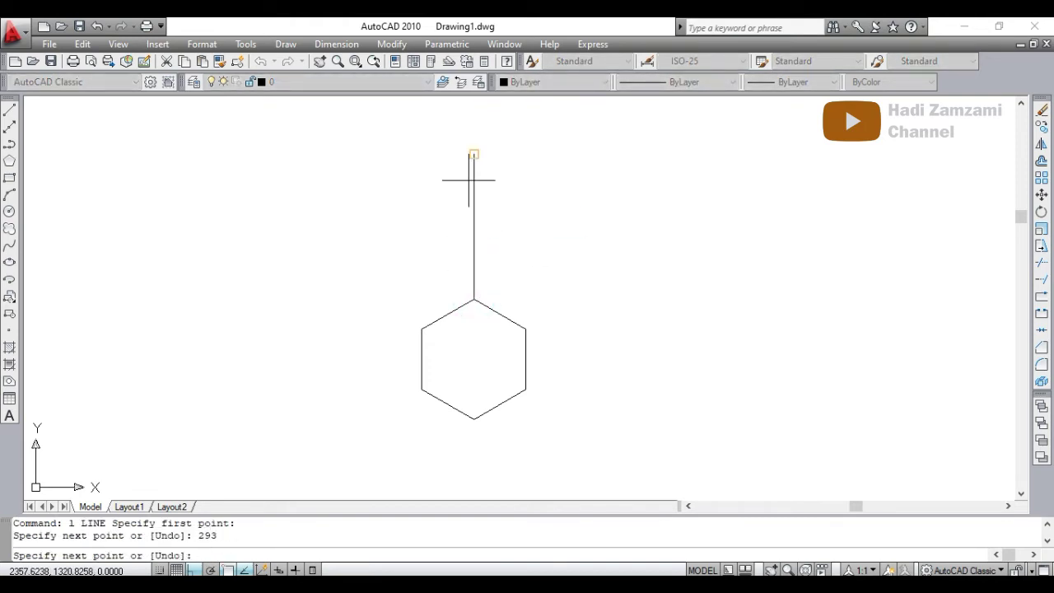
{"action": "key", "text": "Return"}
- Draw an R42 circle at the line's top end and centre a second circle on it
{"action": "key", "text": "alt+Tab"}
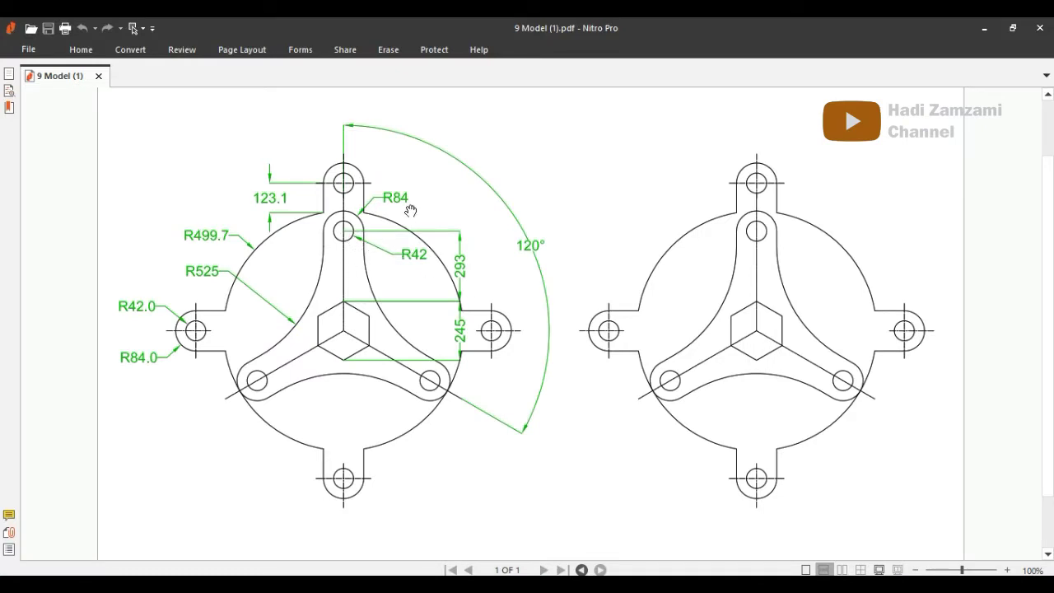
{"action": "key", "text": "alt+Tab"}
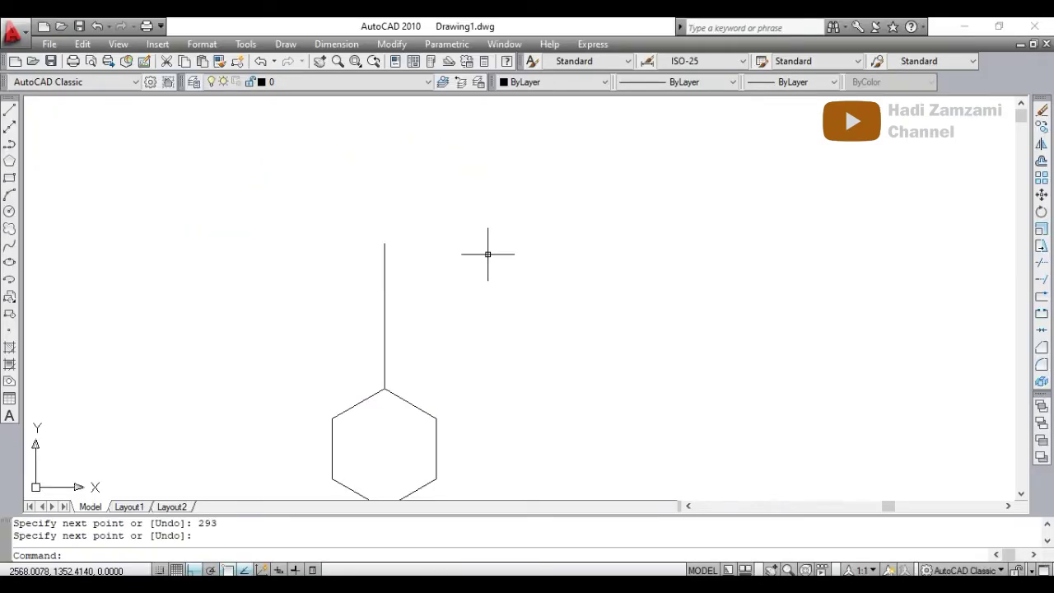
{"action": "key", "text": "Escape"}
{"action": "key", "text": "Escape"}
{"action": "type", "text": "c"}
{"action": "key", "text": "Return"}
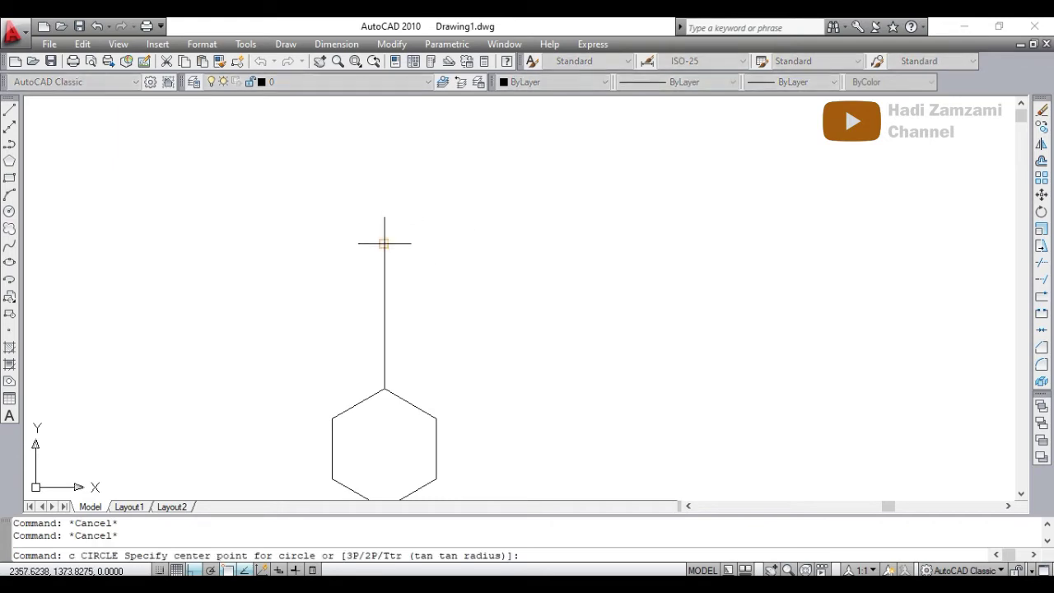
{"action": "left_click", "coordinate": [384, 243]}
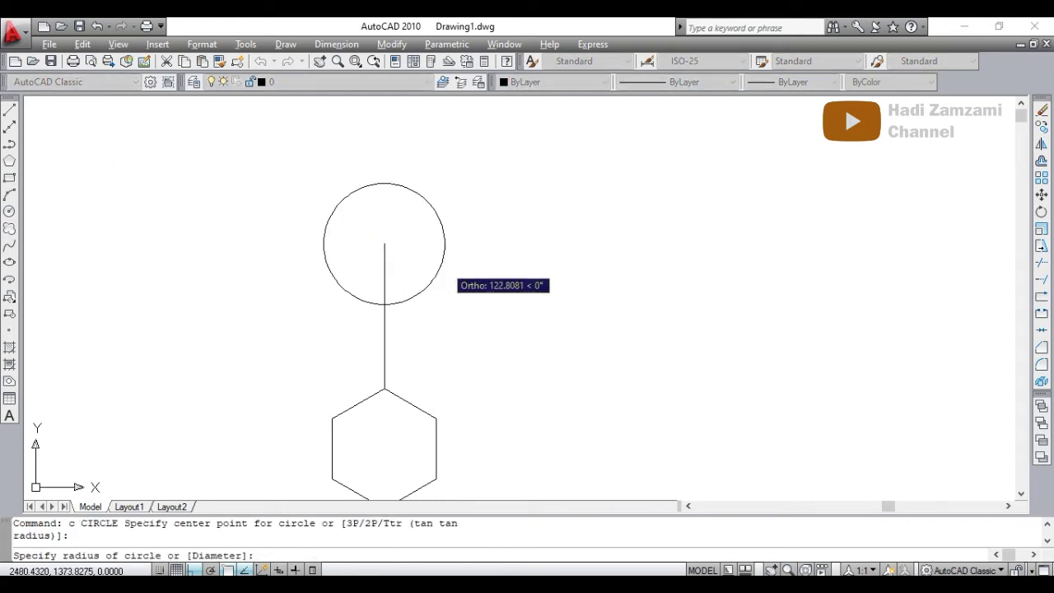
{"action": "key", "text": "alt+Tab"}
{"action": "key", "text": "alt+Tab"}
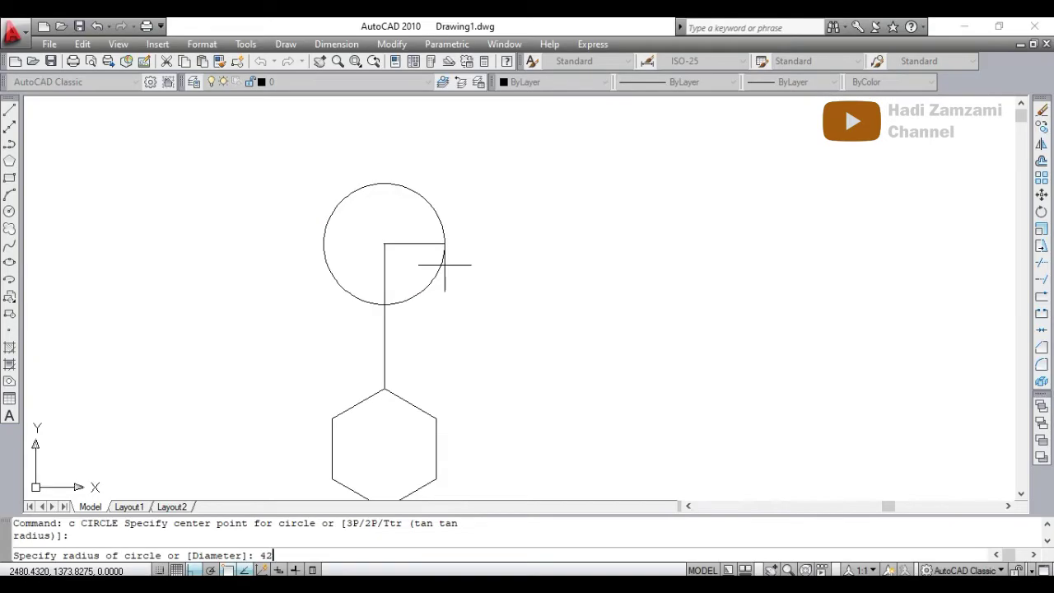
{"action": "key", "text": "Return"}
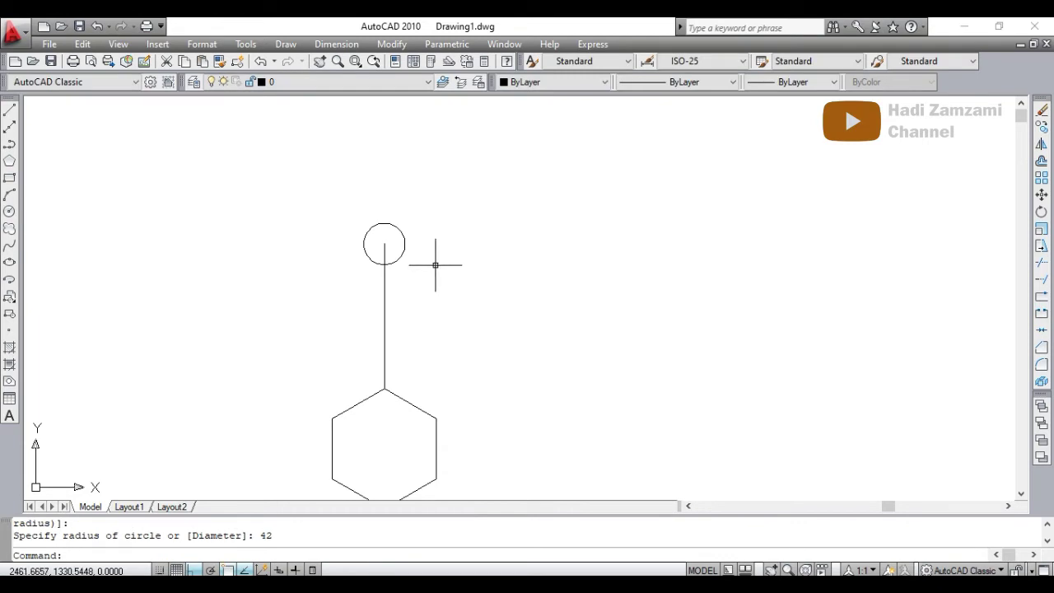
{"action": "key", "text": "Return"}
{"action": "left_click", "coordinate": [383, 244]}
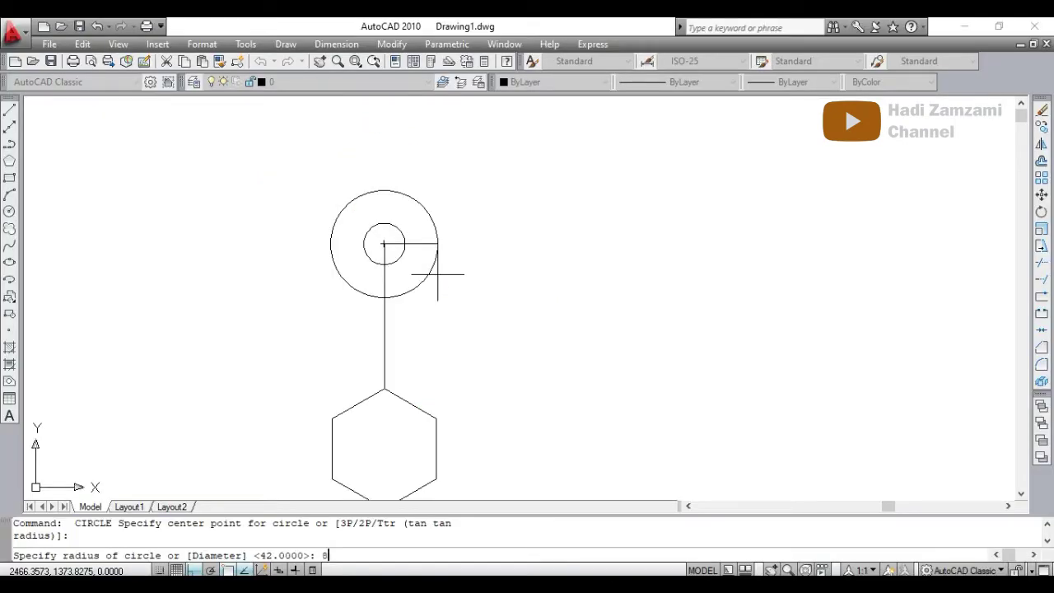
{"action": "type", "text": "4"}
{"action": "key", "text": "Return"}
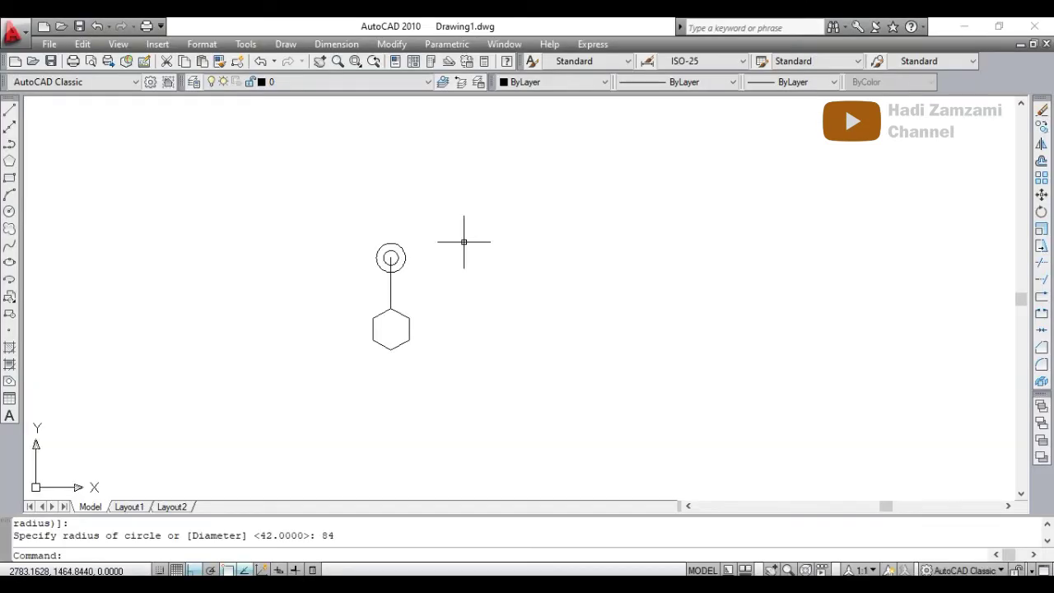
- Set up a polar array and select both concentric circles
{"action": "key", "text": "Escape"}
{"action": "key", "text": "Escape"}
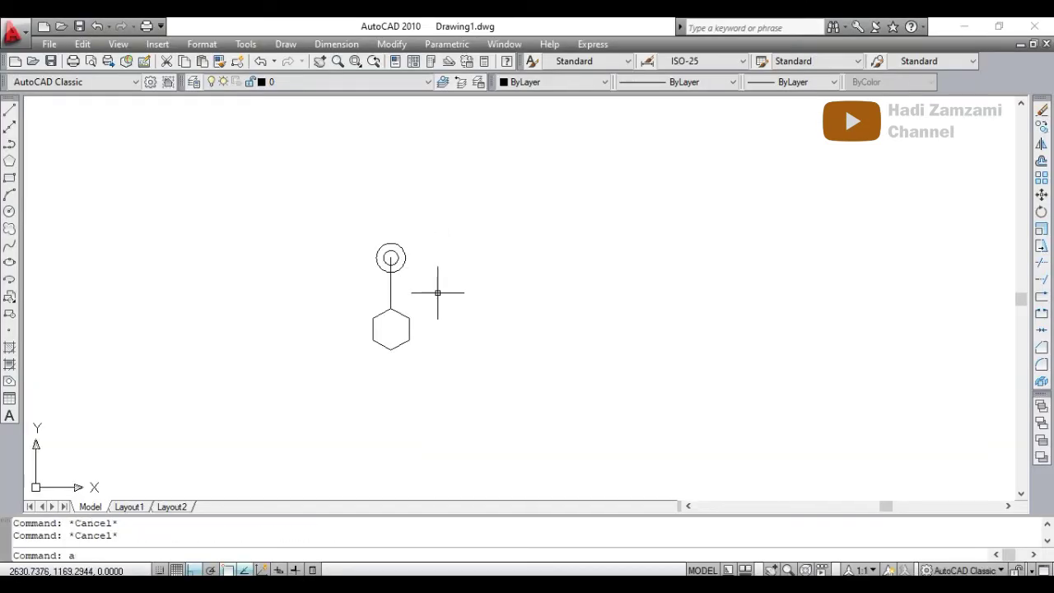
{"action": "type", "text": "r"}
{"action": "key", "text": "Return"}
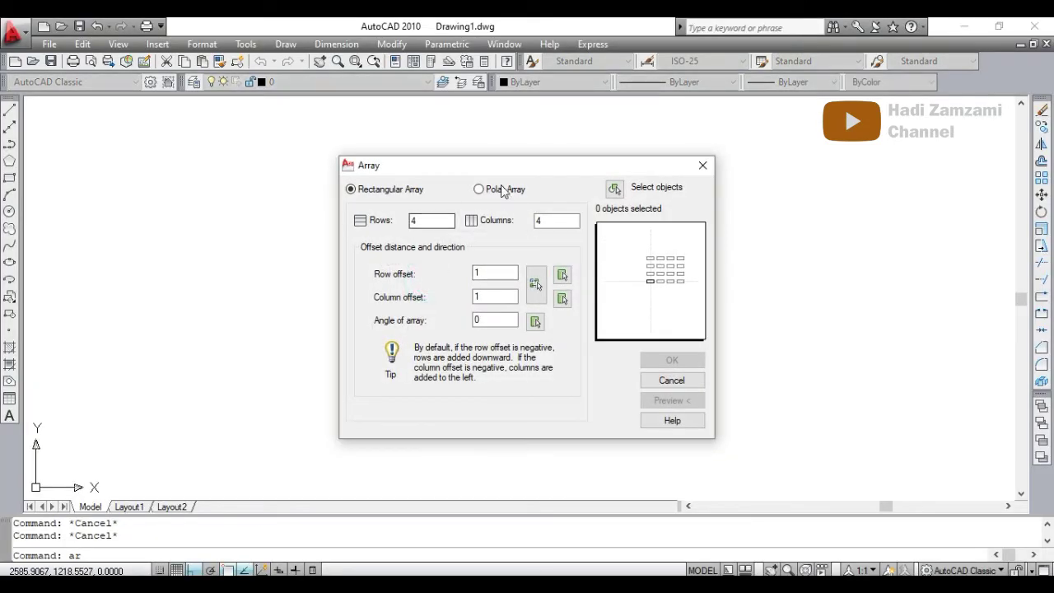
{"action": "left_click", "coordinate": [504, 191]}
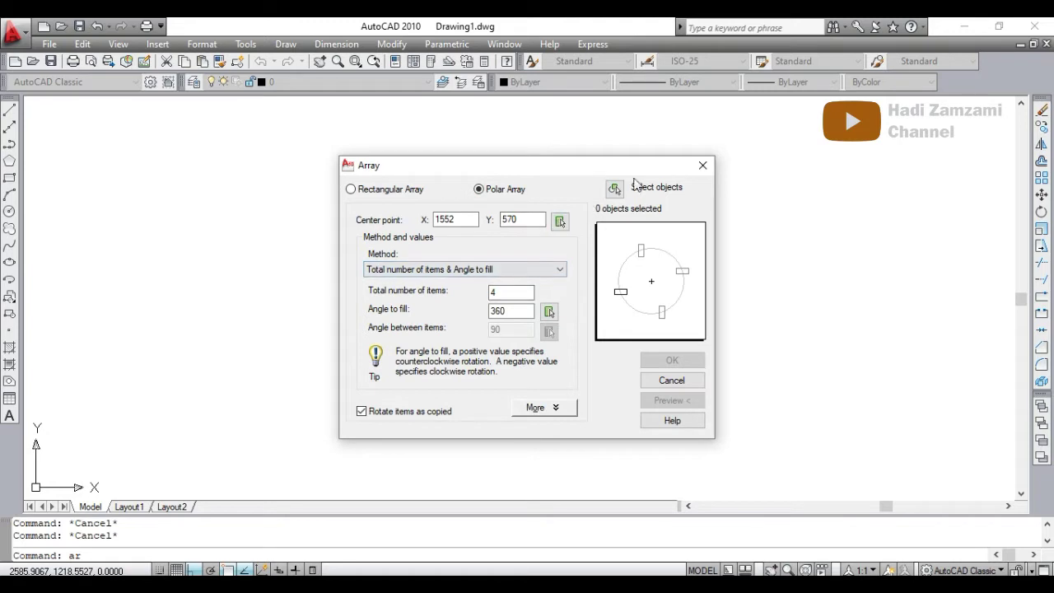
{"action": "left_click", "coordinate": [614, 188]}
{"action": "left_click", "coordinate": [420, 276]}
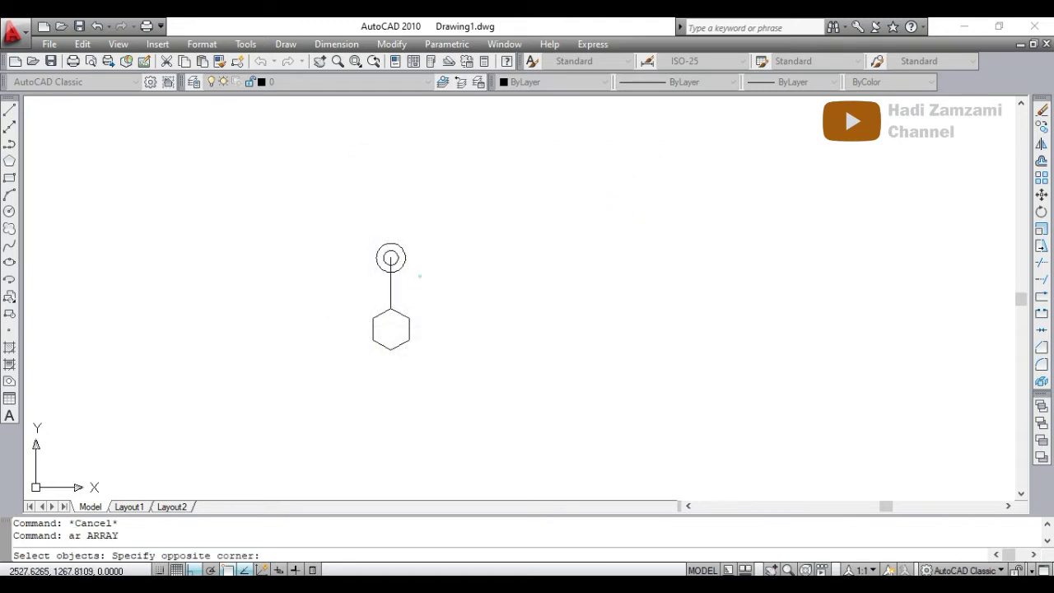
{"action": "left_click", "coordinate": [388, 246]}
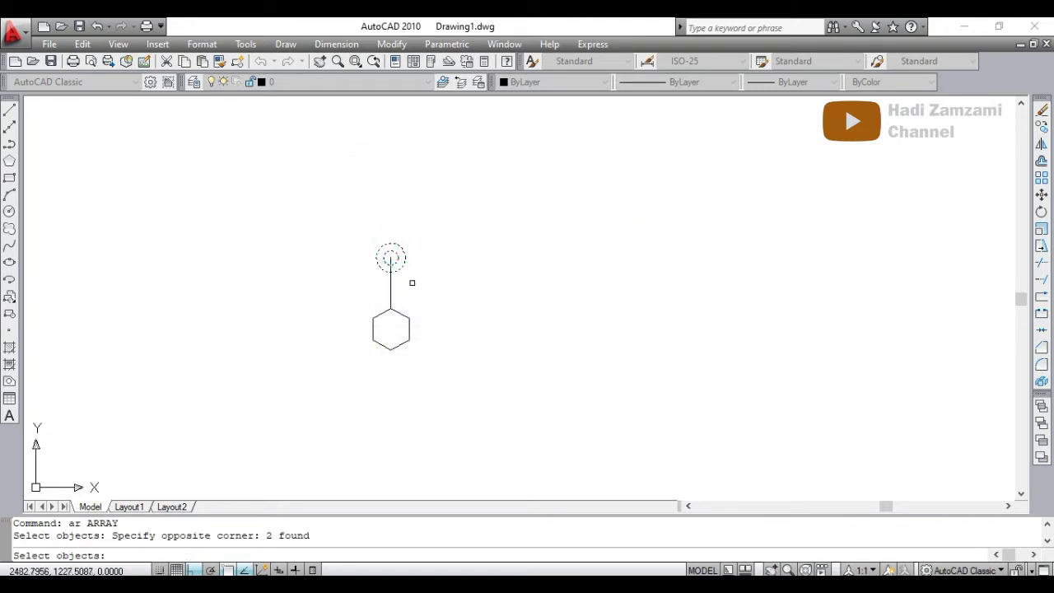
{"action": "key", "text": "Return"}
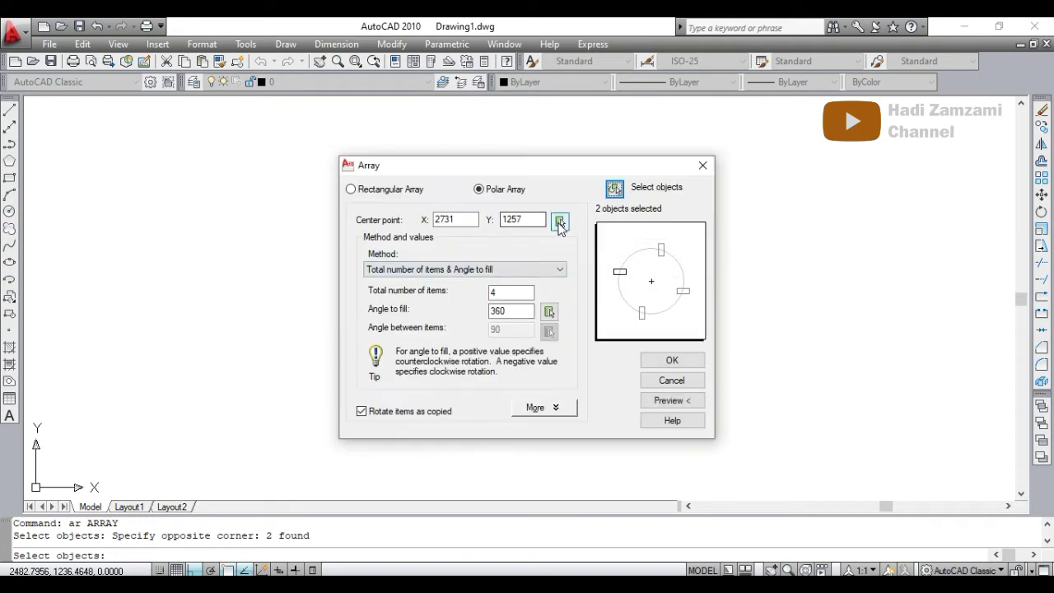
- Centre the array midway across the hexagon with 3 items and accept it
{"action": "left_click", "coordinate": [560, 219]}
{"action": "scroll", "coordinate": [376, 322], "scroll_direction": "up", "scroll_amount": 5}
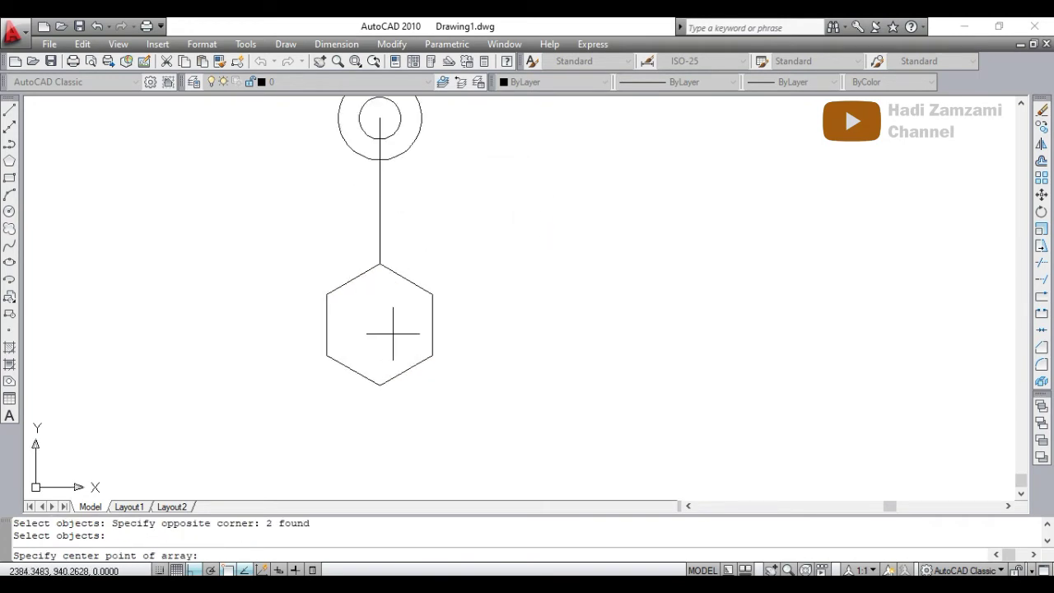
{"action": "right_click", "coordinate": [371, 335], "text": "shift"}
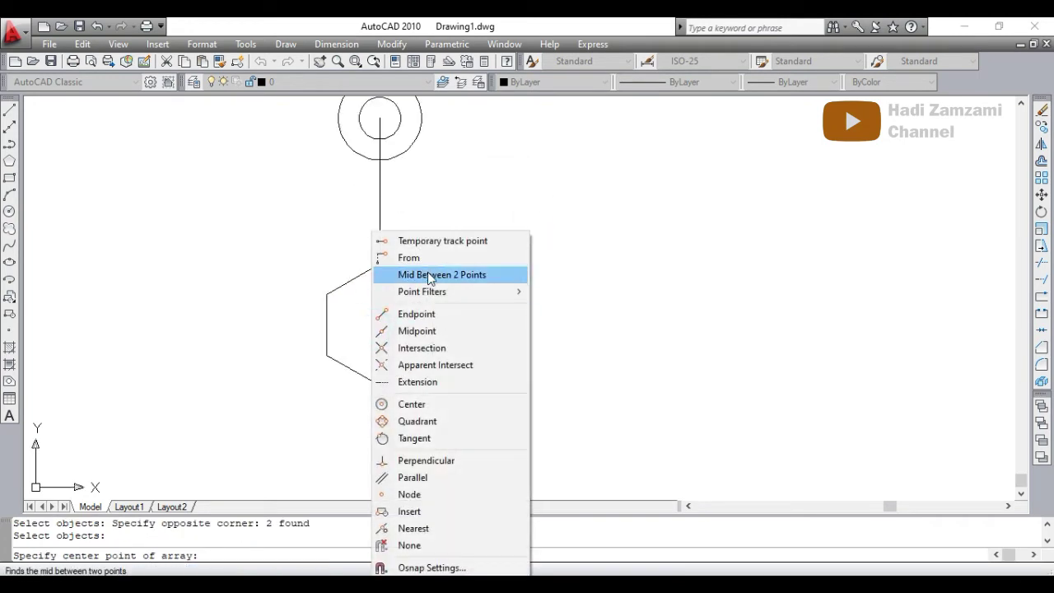
{"action": "left_click", "coordinate": [427, 275]}
{"action": "left_click", "coordinate": [326, 324]}
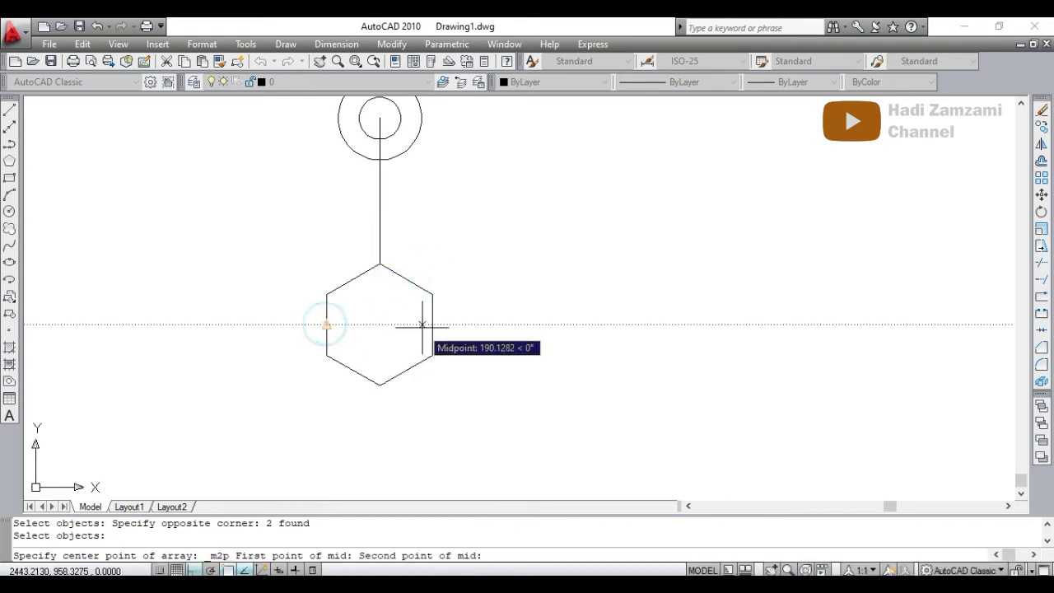
{"action": "left_click", "coordinate": [432, 324]}
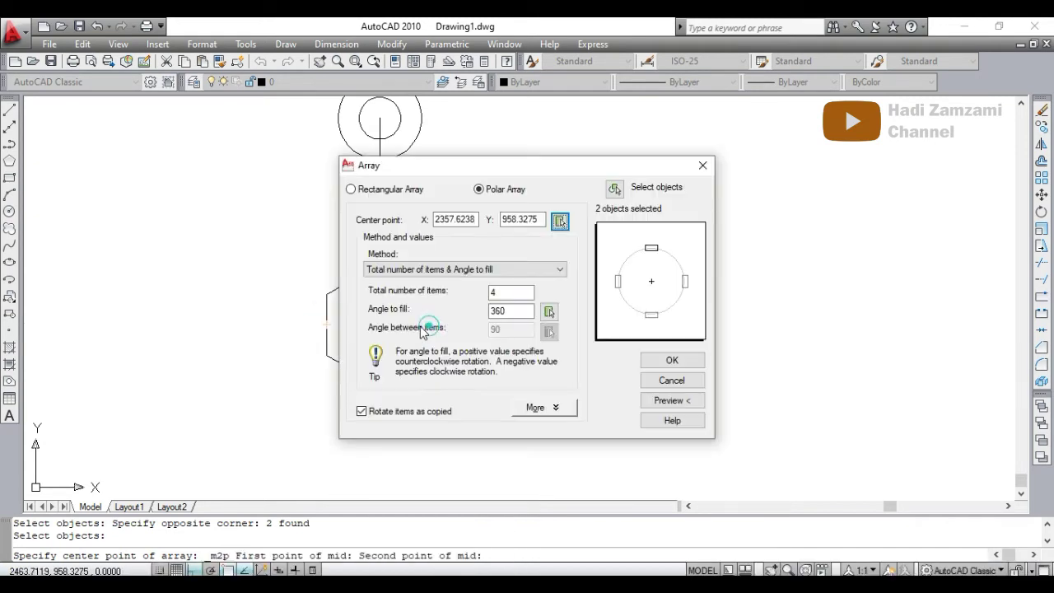
{"action": "double_click", "coordinate": [506, 293]}
{"action": "type", "text": "3"}
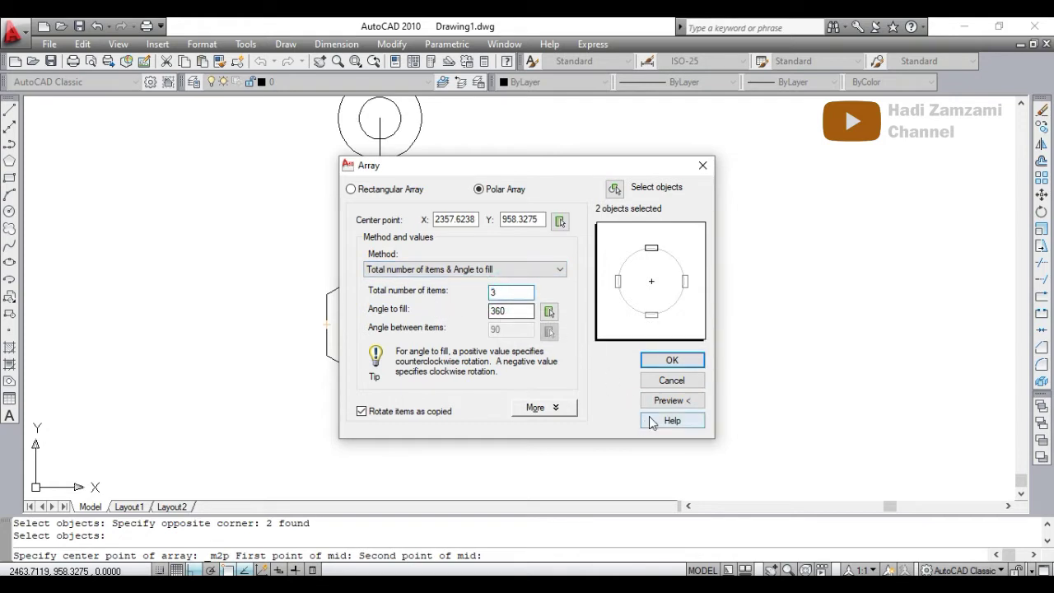
{"action": "left_click", "coordinate": [669, 400]}
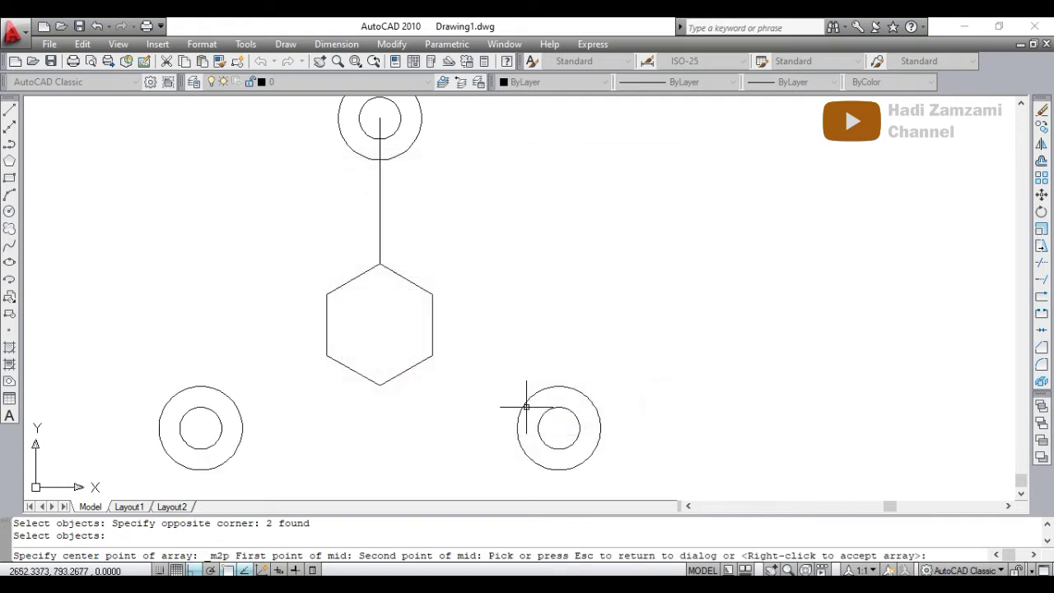
{"action": "right_click", "coordinate": [491, 329]}
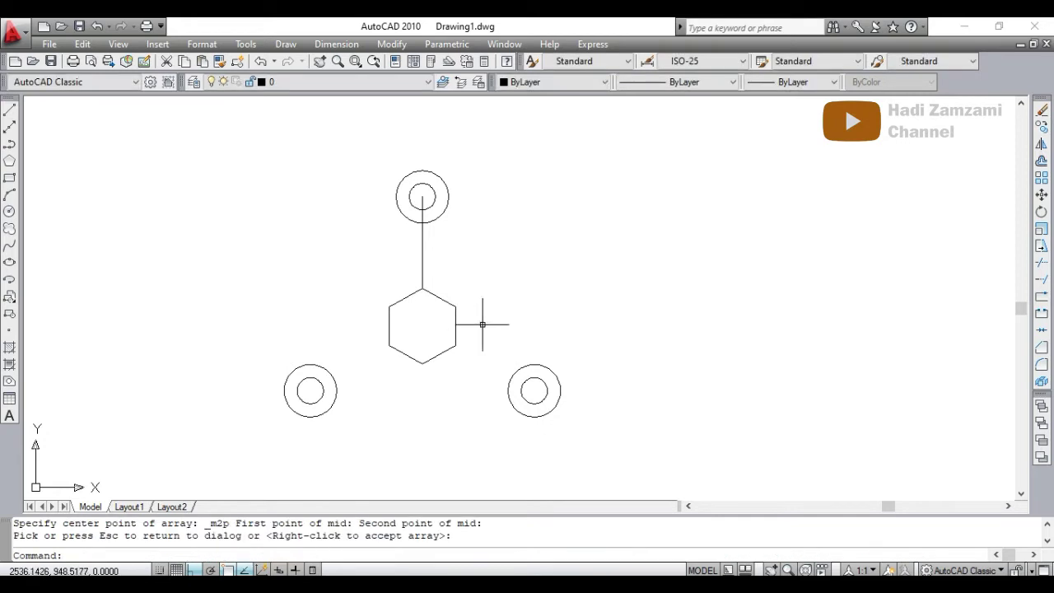
- Attempt a tangent-tangent-radius circle between two small circles, then cancel the failed try
{"action": "key", "text": "alt+Tab"}
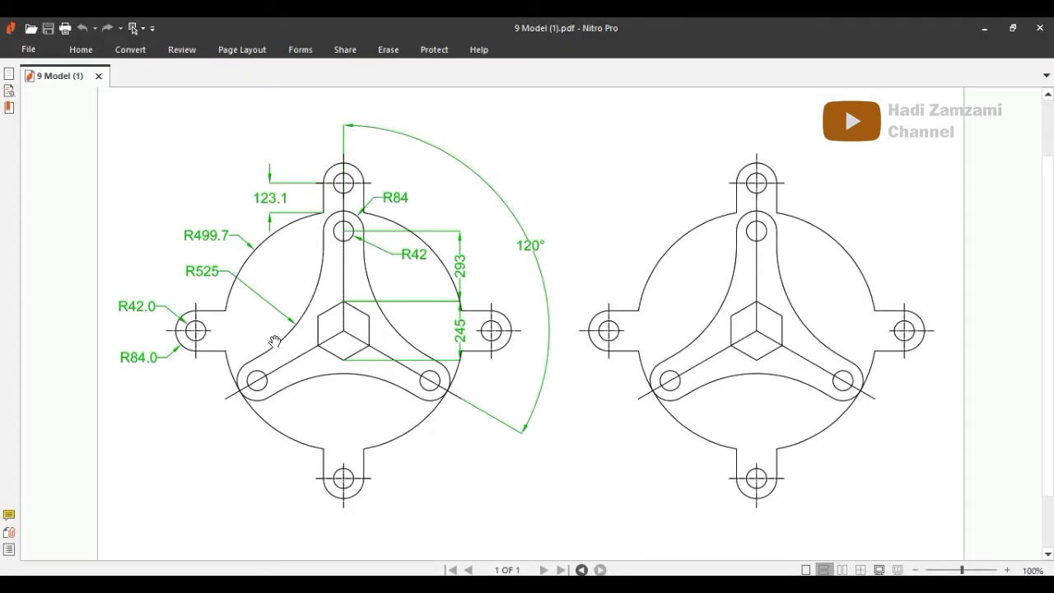
{"action": "key", "text": "alt+Tab"}
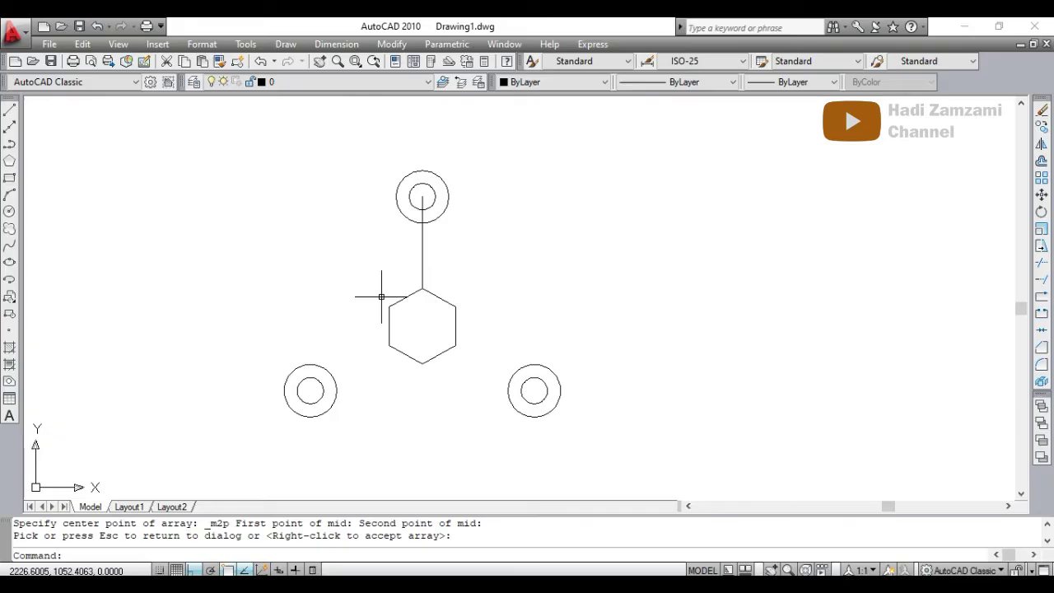
{"action": "key", "text": "Escape"}
{"action": "key", "text": "Escape"}
{"action": "type", "text": "c"}
{"action": "key", "text": "Return"}
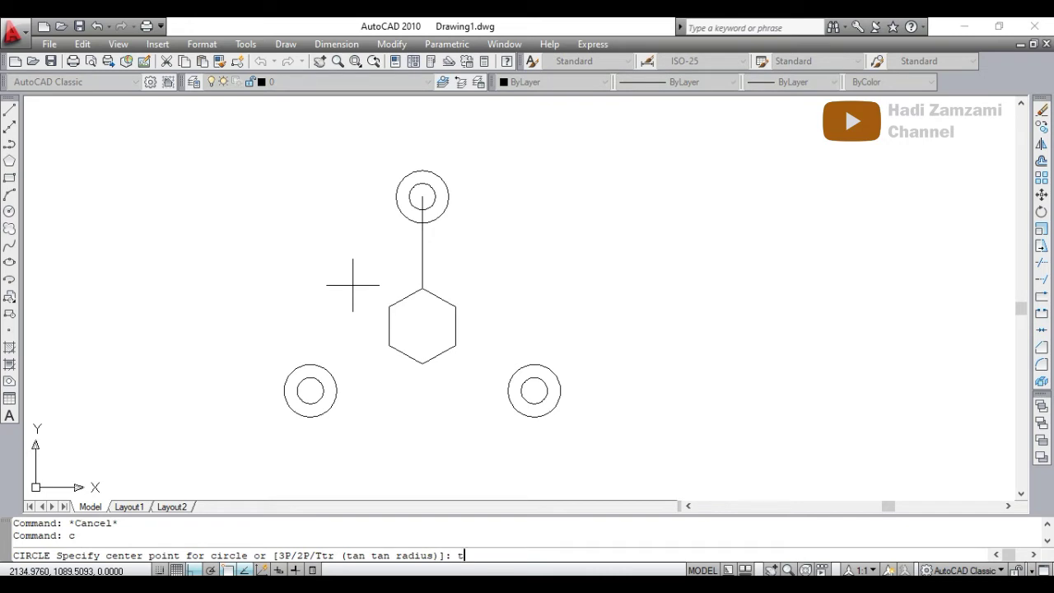
{"action": "key", "text": "Return"}
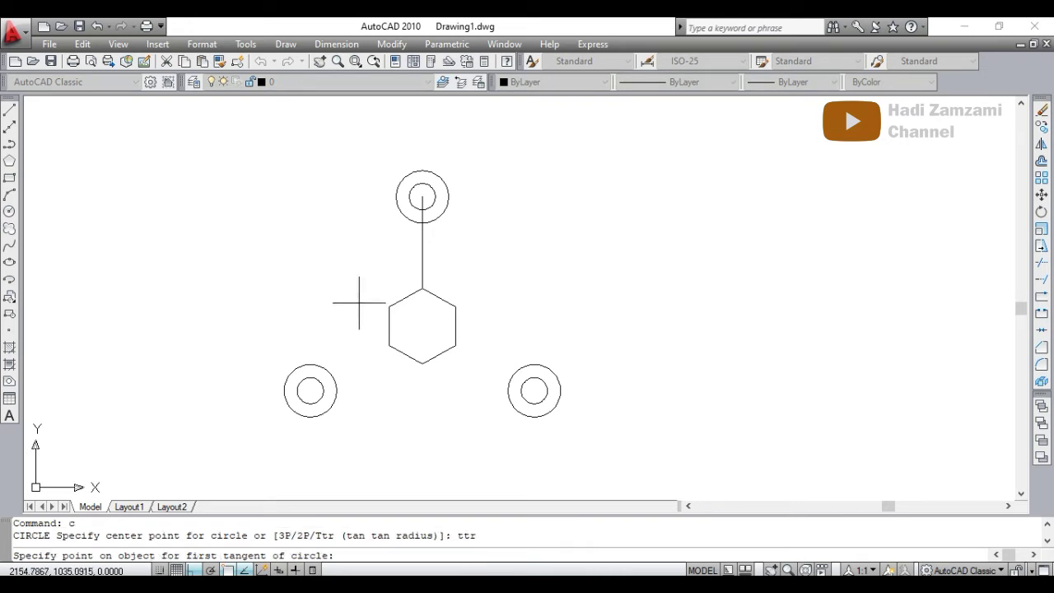
{"action": "left_click", "coordinate": [303, 367]}
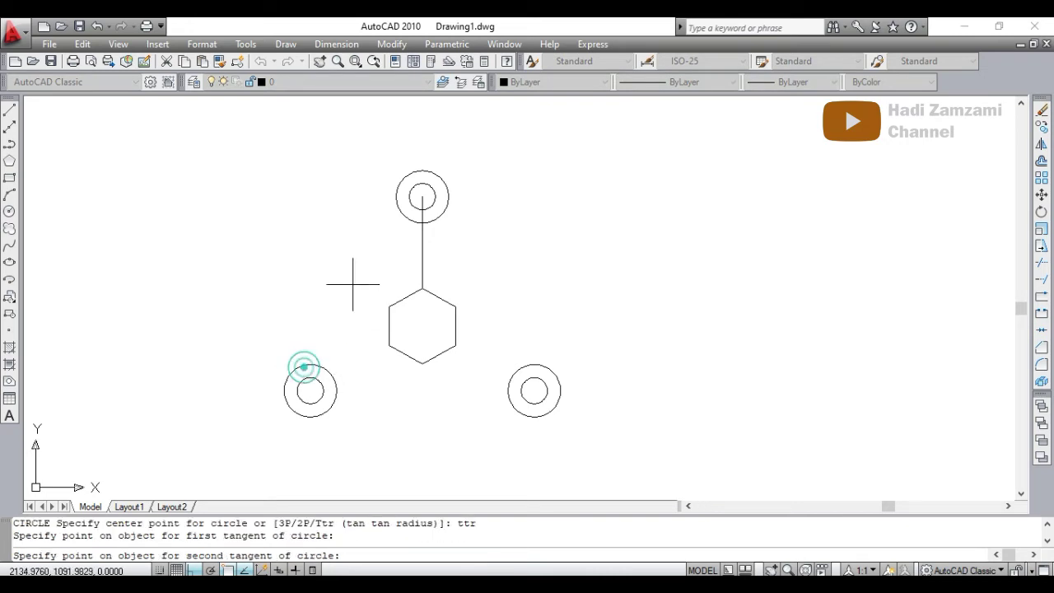
{"action": "left_click", "coordinate": [396, 203]}
{"action": "key", "text": "alt+Tab"}
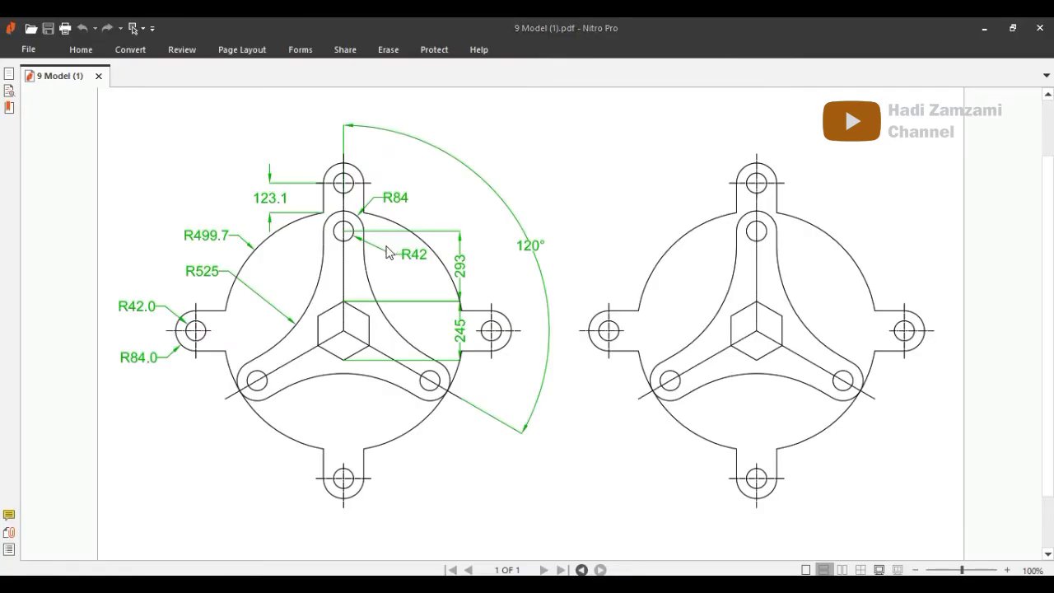
{"action": "key", "text": "alt+Tab"}
{"action": "key", "text": "Return"}
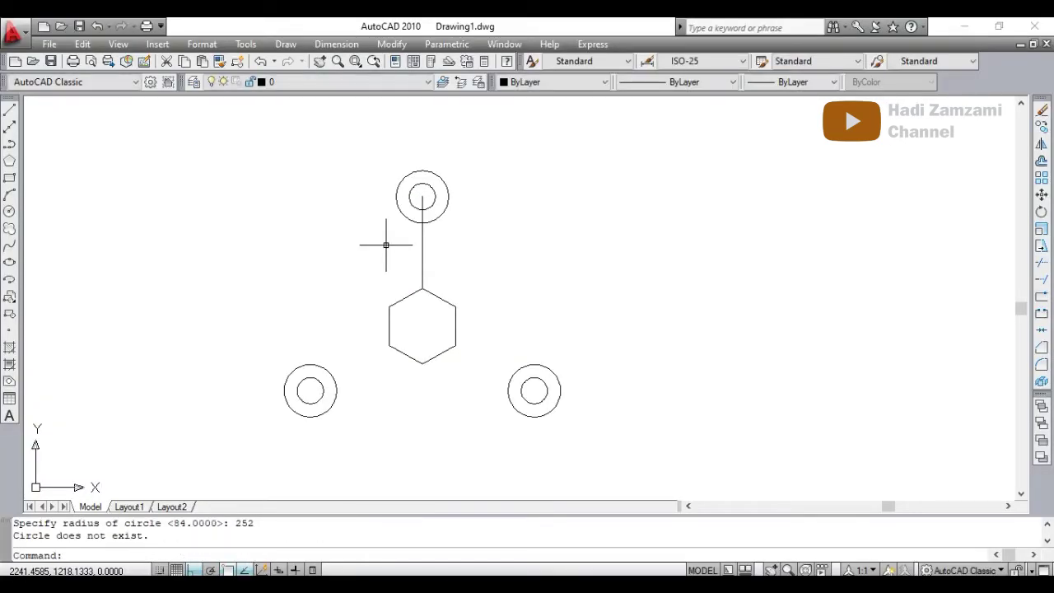
{"action": "key", "text": "Escape"}
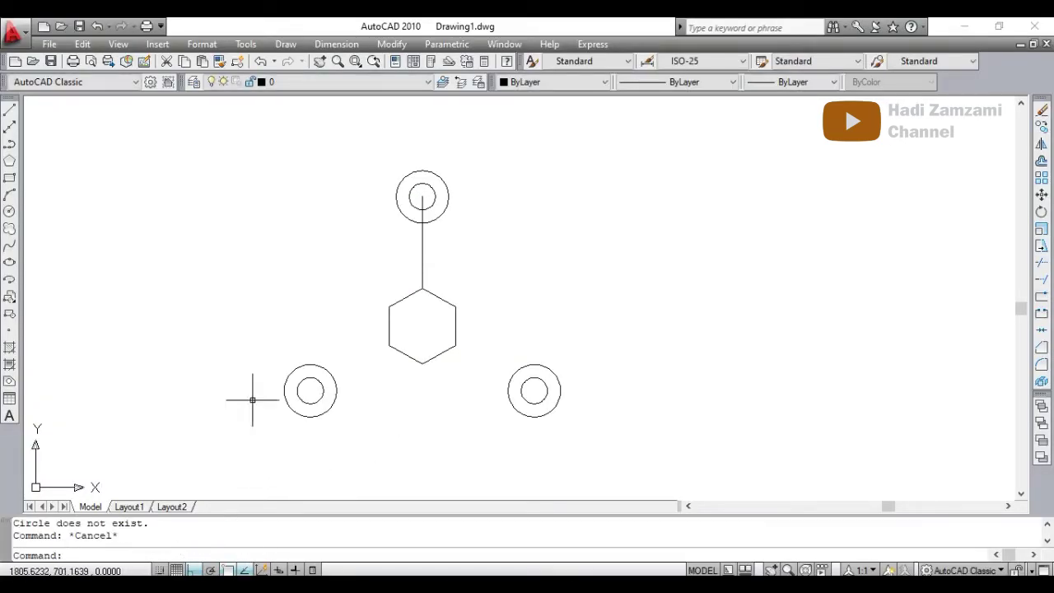
{"action": "key", "text": "Escape"}
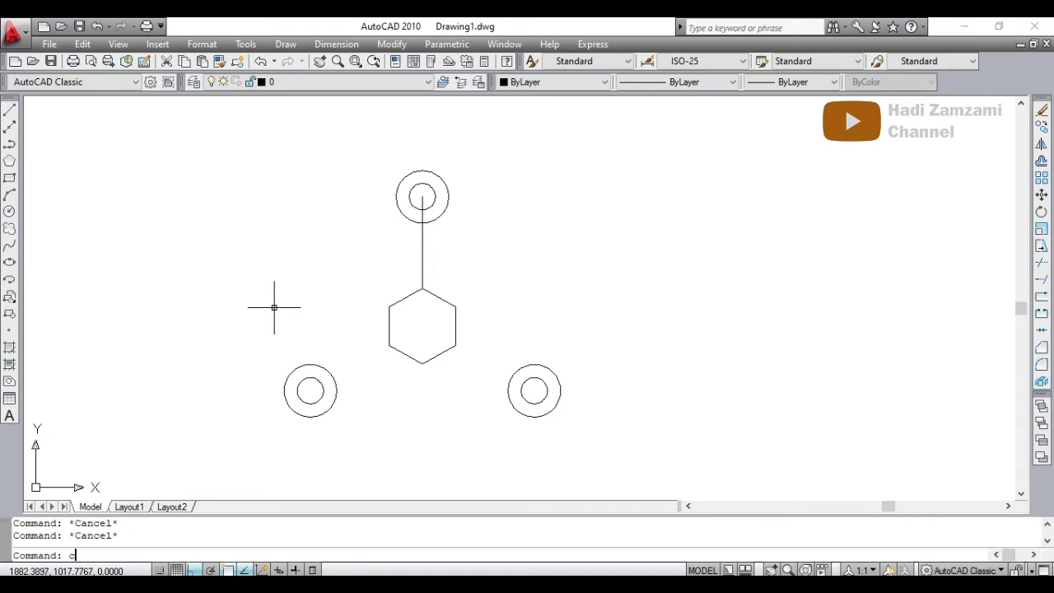
- Draw an R525 circle tangent to the lower-left and top small circles
{"action": "key", "text": "Return"}
{"action": "type", "text": "t"}
{"action": "key", "text": "Return"}
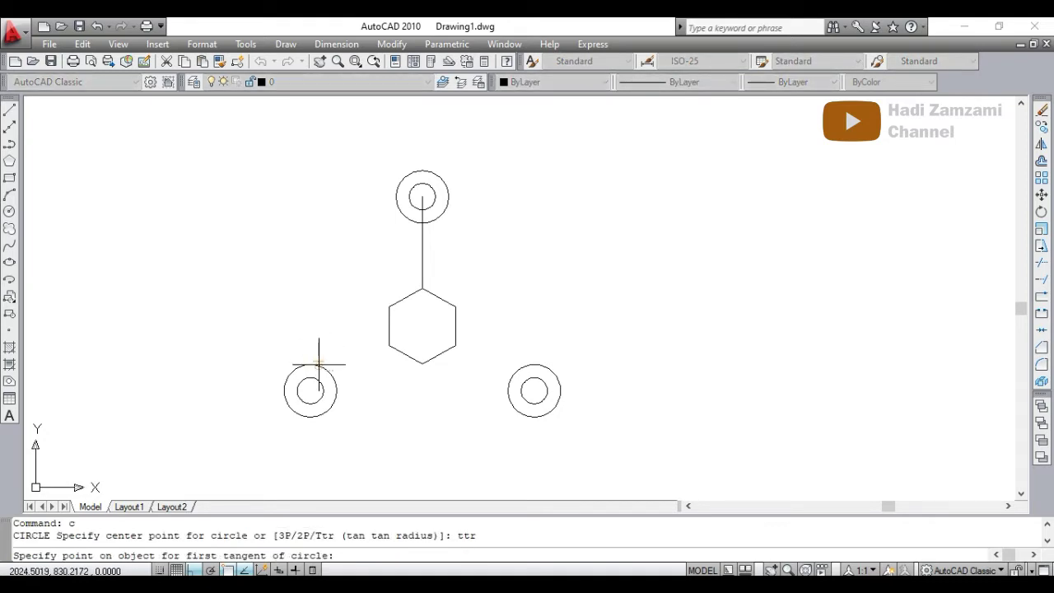
{"action": "left_click", "coordinate": [317, 364]}
{"action": "left_click", "coordinate": [404, 209]}
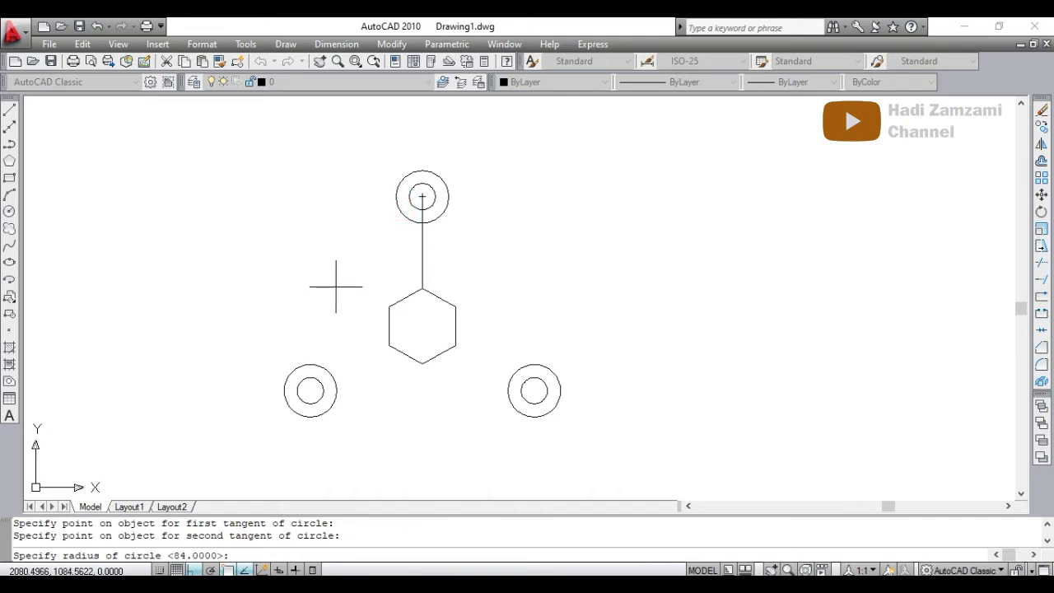
{"action": "key", "text": "Return"}
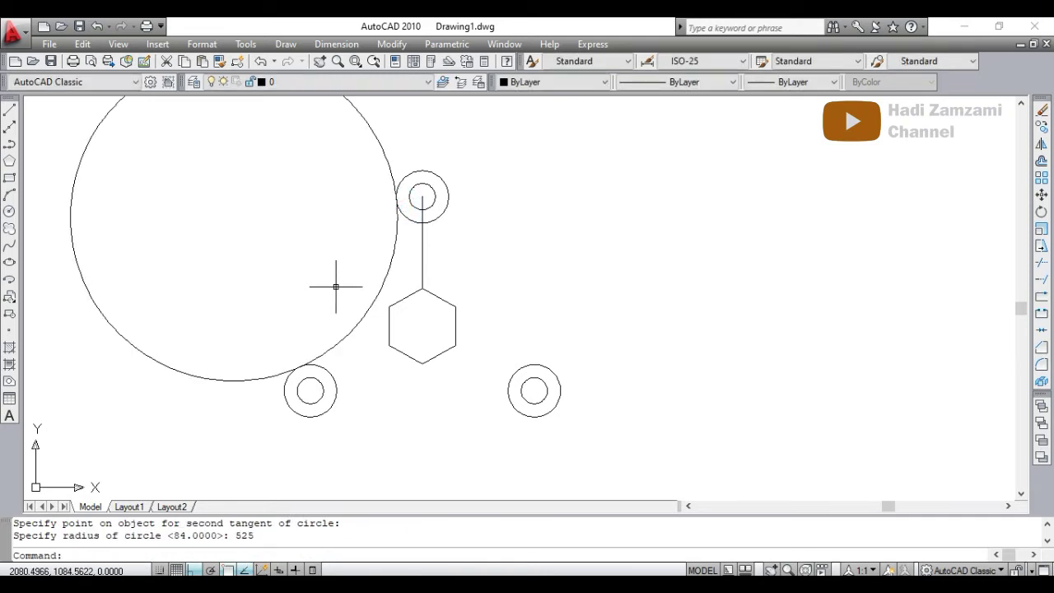
{"action": "key", "text": "Escape"}
{"action": "key", "text": "Escape"}
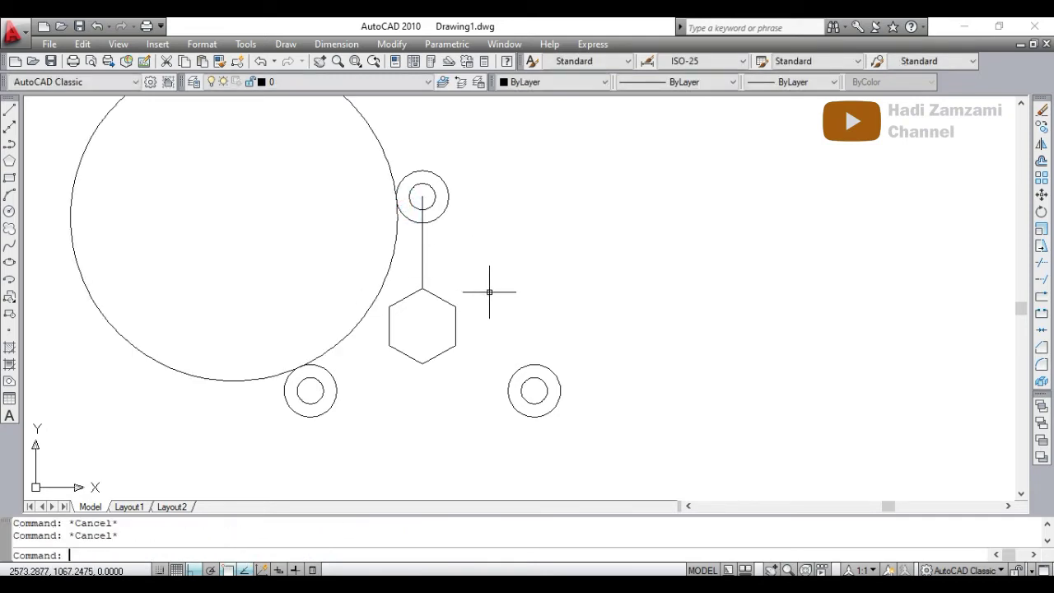
- Draw a second R525 circle tangent to the top and lower-right small circles
{"action": "type", "text": "c"}
{"action": "key", "text": "Return"}
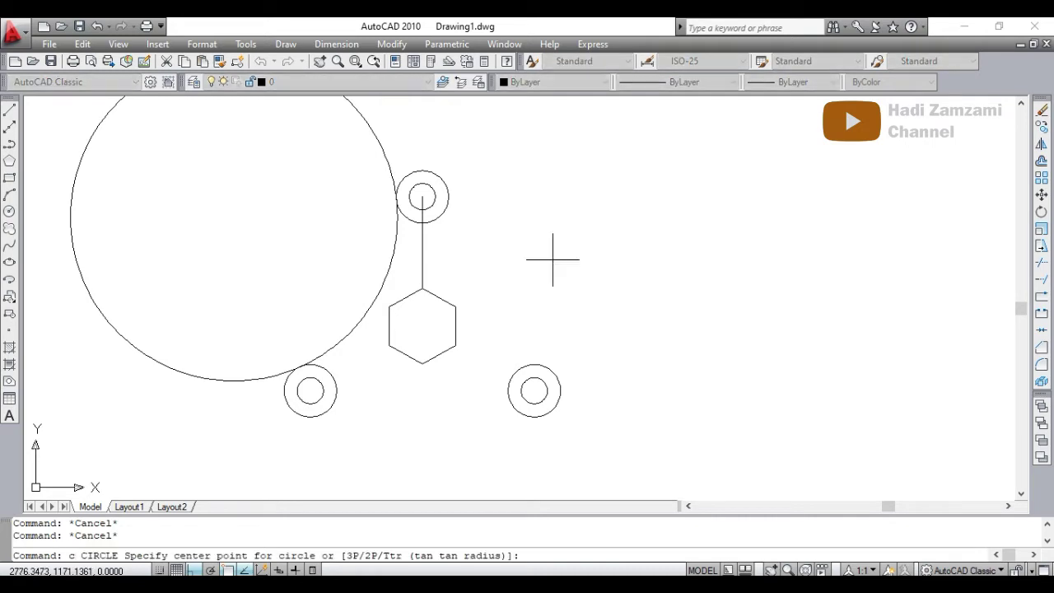
{"action": "key", "text": "Return"}
{"action": "left_click", "coordinate": [443, 210]}
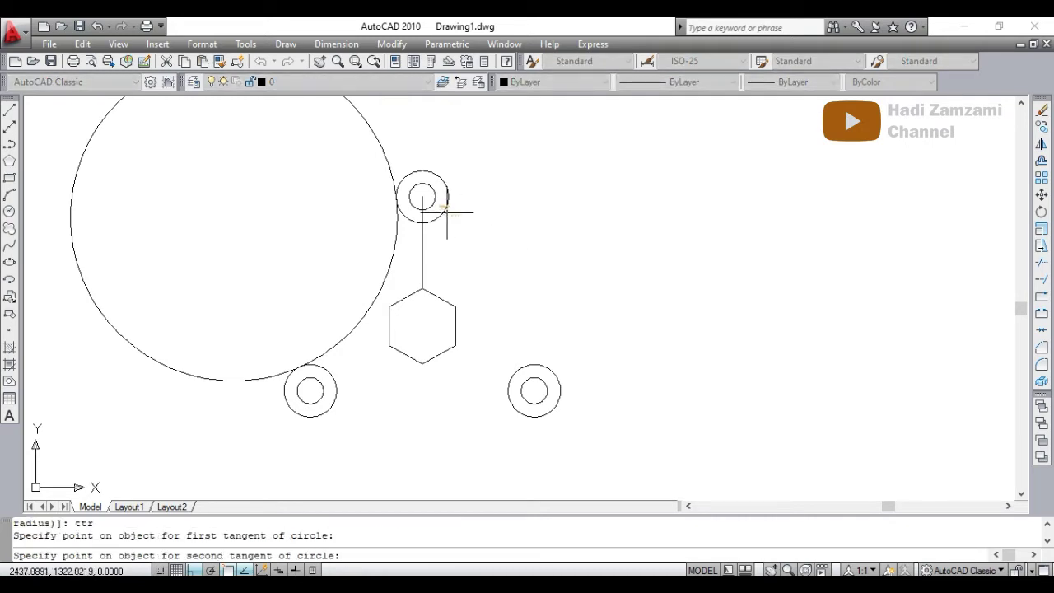
{"action": "left_click", "coordinate": [530, 367]}
{"action": "type", "text": "52"}
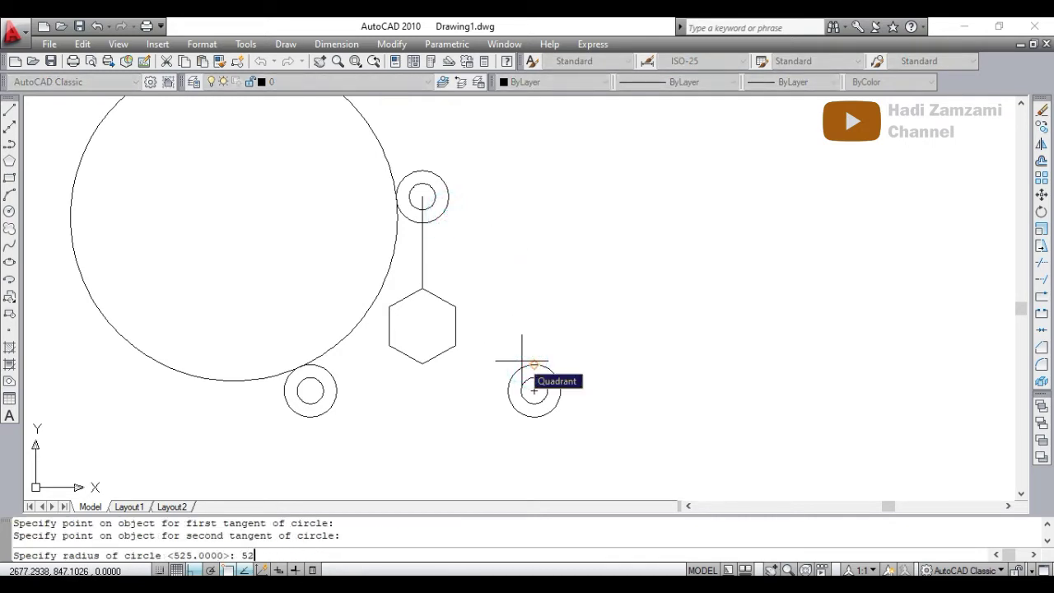
{"action": "type", "text": "5"}
{"action": "key", "text": "Return"}
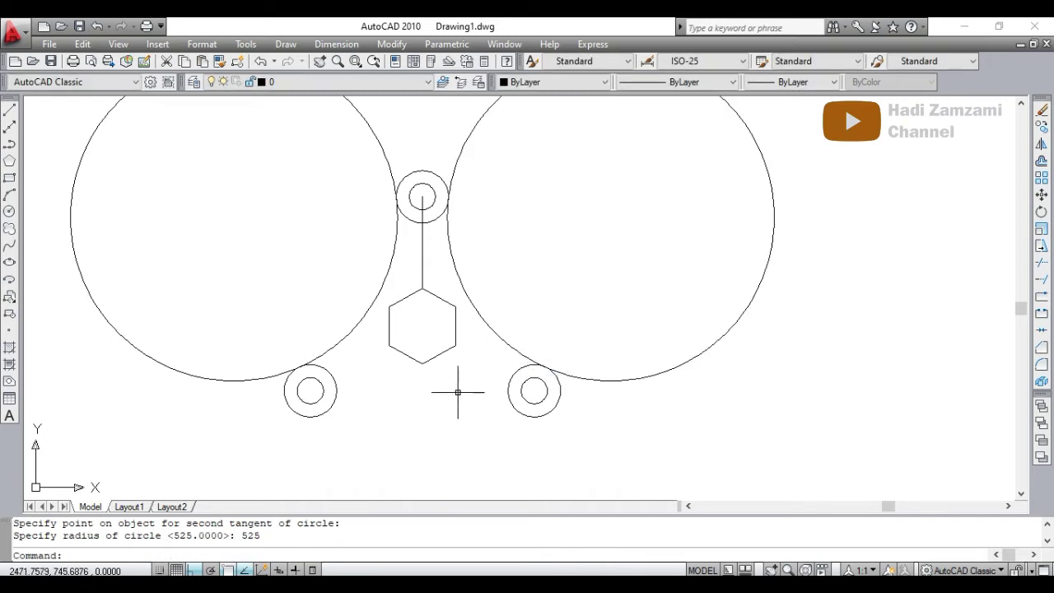
- Draw the third R525 circle tangent to the two lower small circles
{"action": "key", "text": "Return"}
{"action": "type", "text": "tt"}
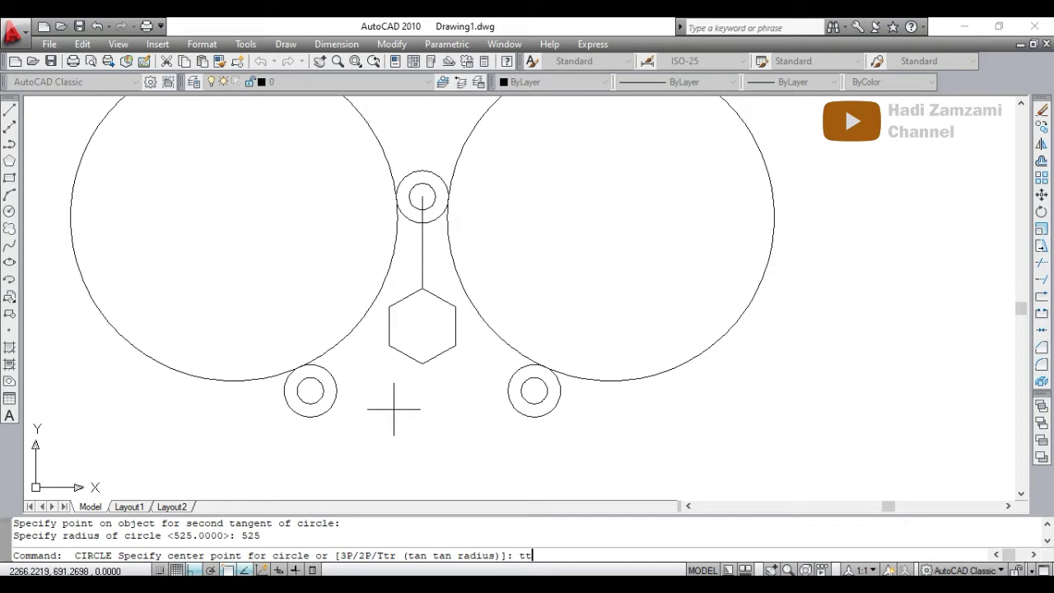
{"action": "type", "text": "r"}
{"action": "key", "text": "Return"}
{"action": "left_click", "coordinate": [336, 394]}
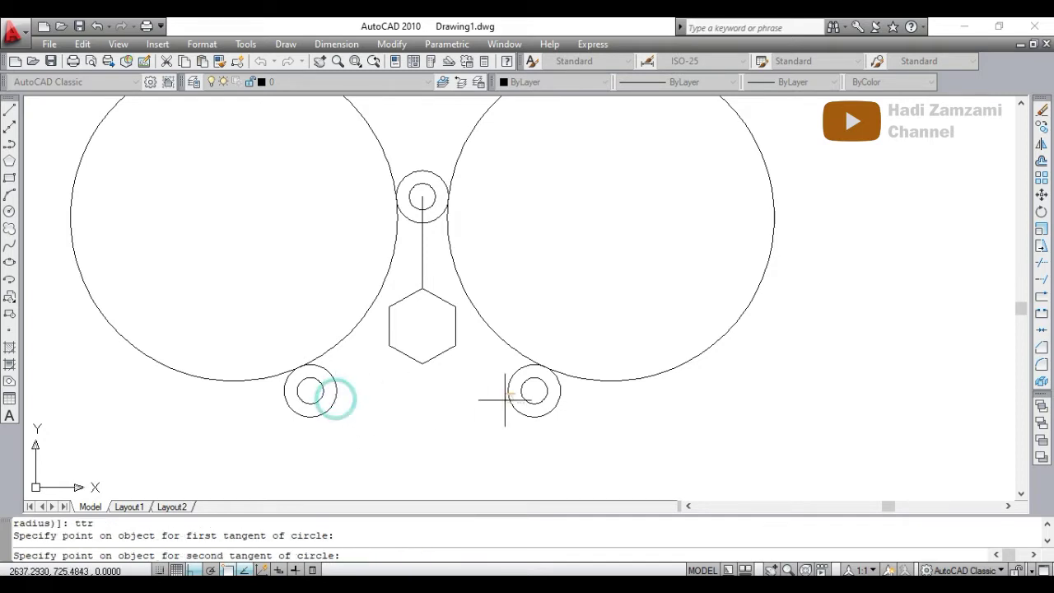
{"action": "left_click", "coordinate": [507, 392]}
{"action": "type", "text": "52"}
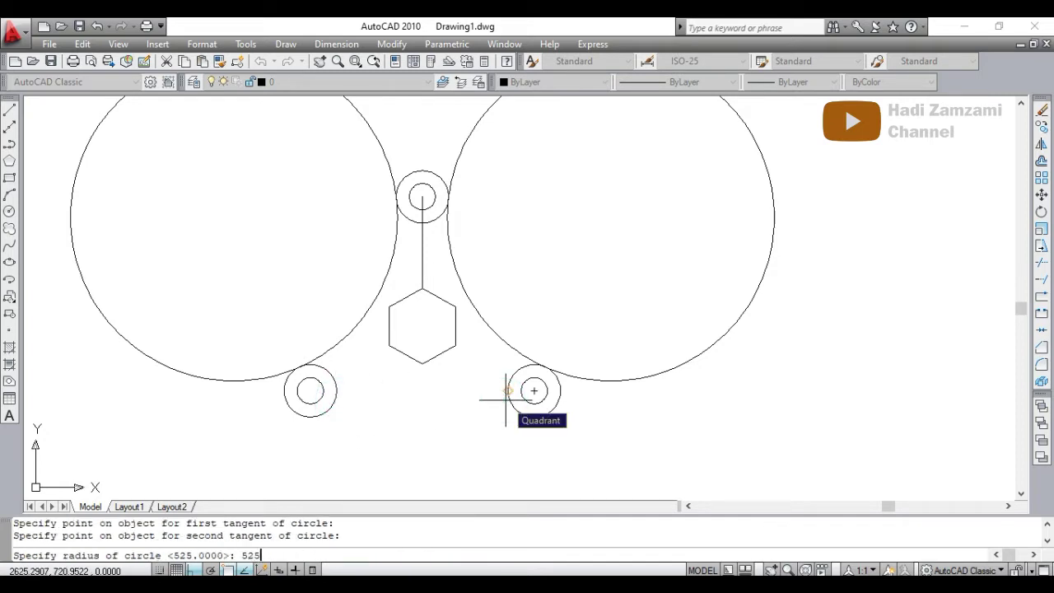
{"action": "key", "text": "Return"}
- Trim the three R525 circles back to arcs using the small circles as cutting edges
{"action": "scroll", "coordinate": [595, 278], "scroll_direction": "down", "scroll_amount": 4}
{"action": "middle_click_drag", "start_coordinate": [595, 277], "coordinate": [527, 256]}
{"action": "key", "text": "Escape"}
{"action": "key", "text": "Escape"}
{"action": "type", "text": "r"}
{"action": "key", "text": "Return"}
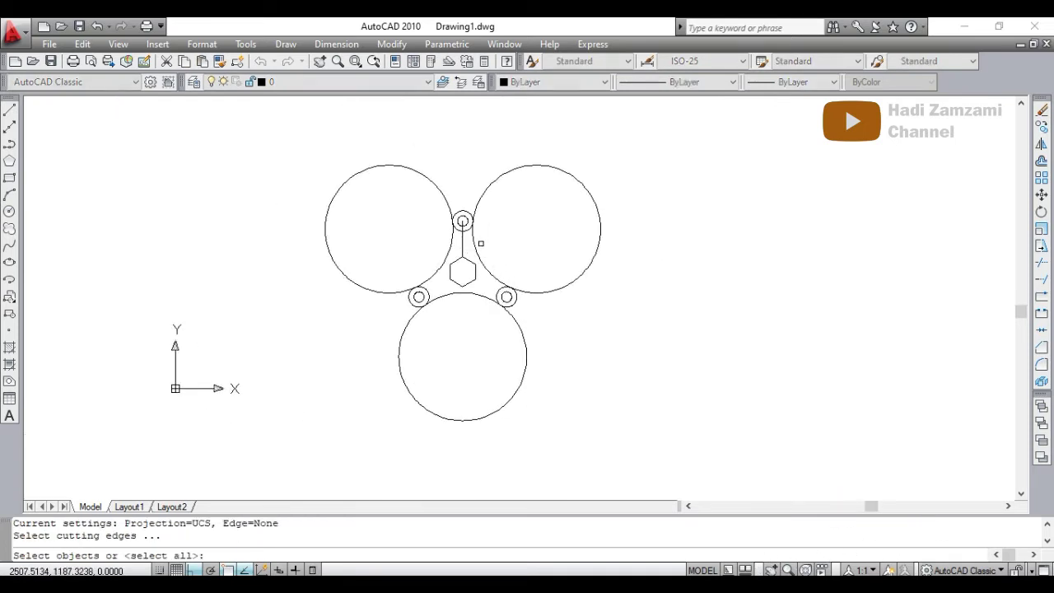
{"action": "scroll", "coordinate": [485, 242], "scroll_direction": "up", "scroll_amount": 2}
{"action": "left_click", "coordinate": [458, 198]}
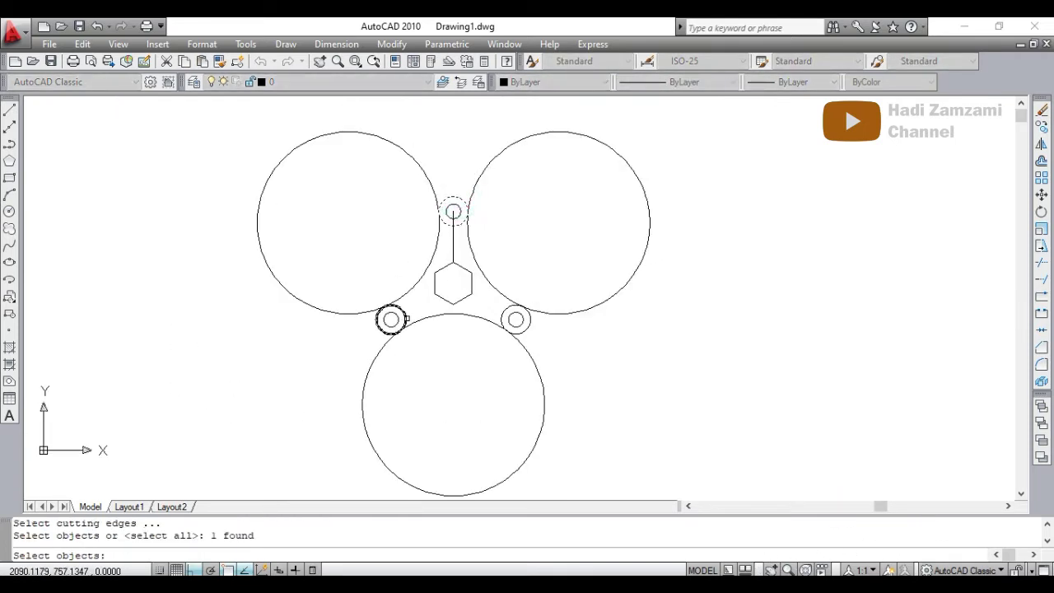
{"action": "left_click", "coordinate": [381, 310]}
{"action": "left_click", "coordinate": [502, 313]}
{"action": "key", "text": "Return"}
{"action": "left_click", "coordinate": [670, 287]}
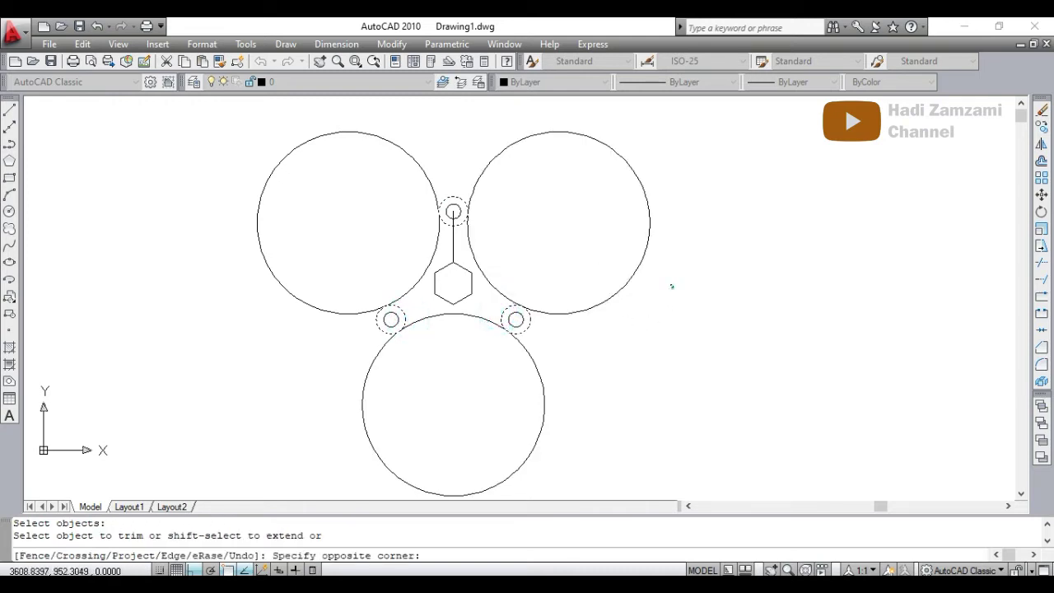
{"action": "left_click", "coordinate": [617, 184]}
{"action": "left_click", "coordinate": [267, 165]}
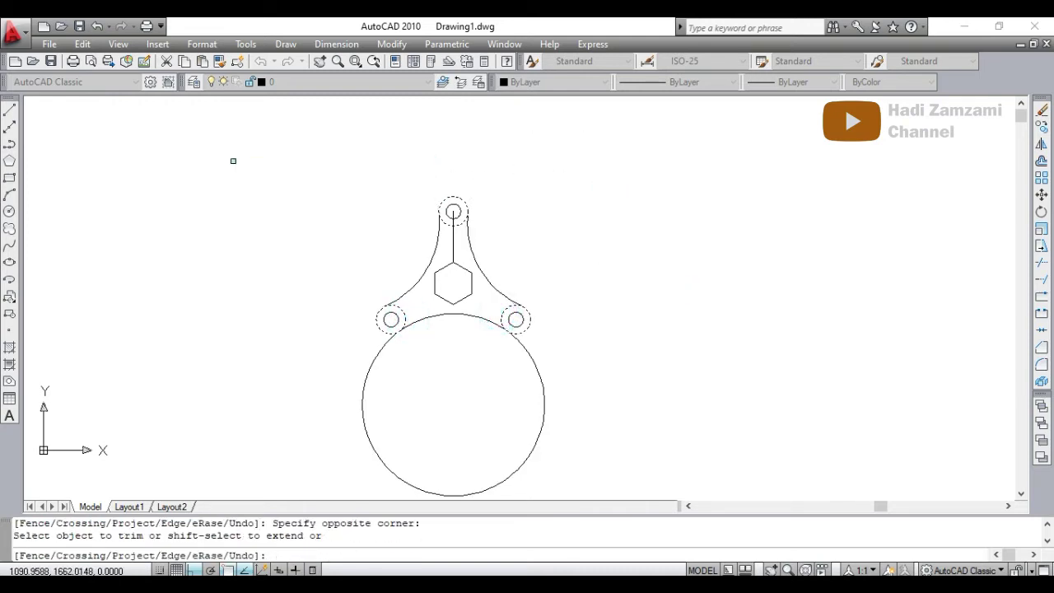
{"action": "left_click", "coordinate": [419, 468]}
{"action": "left_click", "coordinate": [315, 396]}
{"action": "key", "text": "Return"}
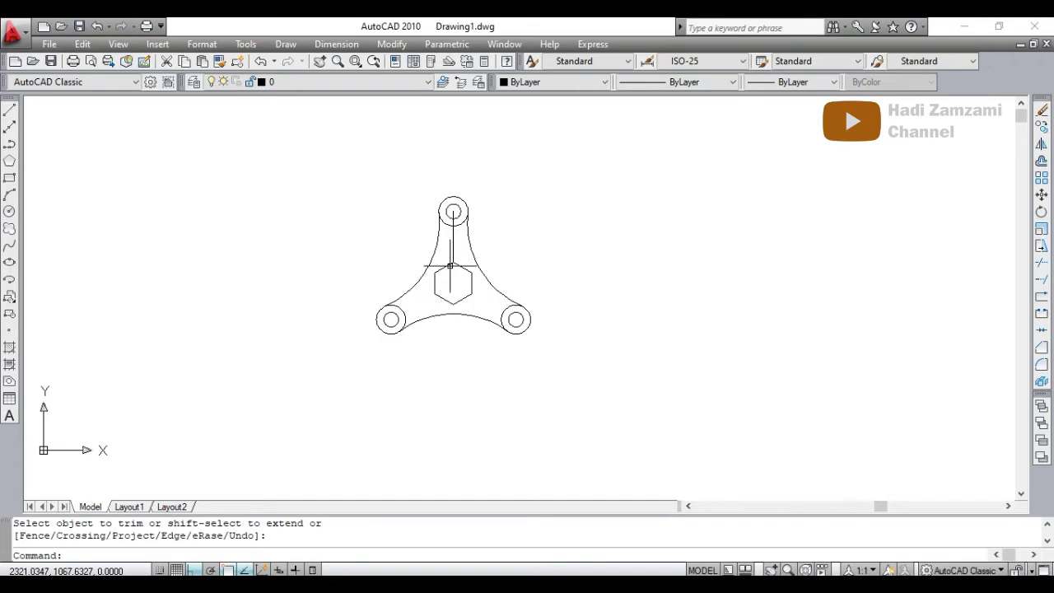
- Trim away the inner arcs of the top, lower-left and lower-right lugs
{"action": "scroll", "coordinate": [460, 295], "scroll_direction": "up", "scroll_amount": 3}
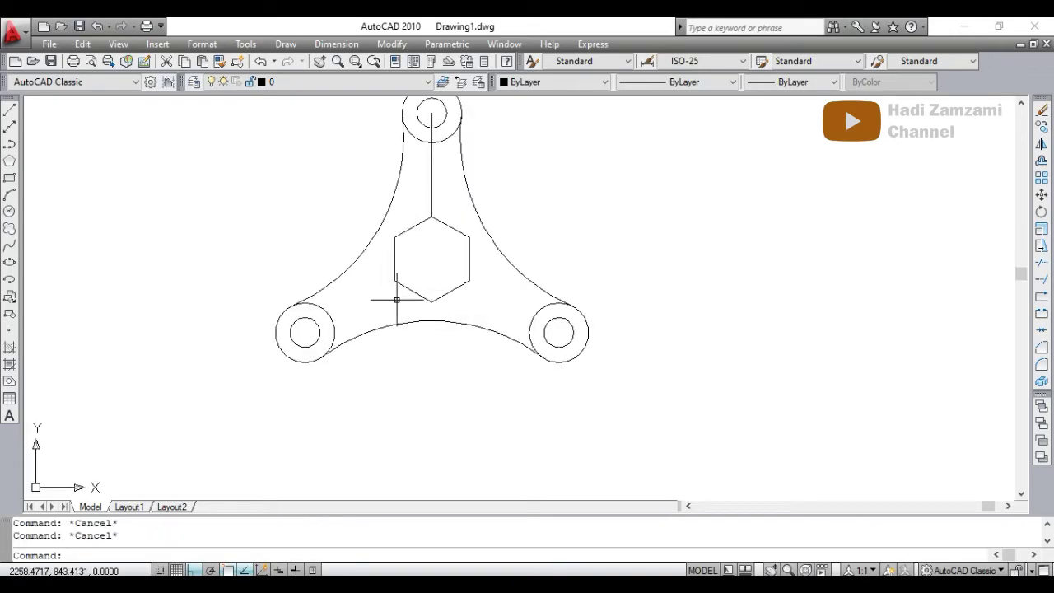
{"action": "type", "text": "tr"}
{"action": "key", "text": "Return"}
{"action": "key", "text": "Return"}
{"action": "left_click", "coordinate": [326, 310]}
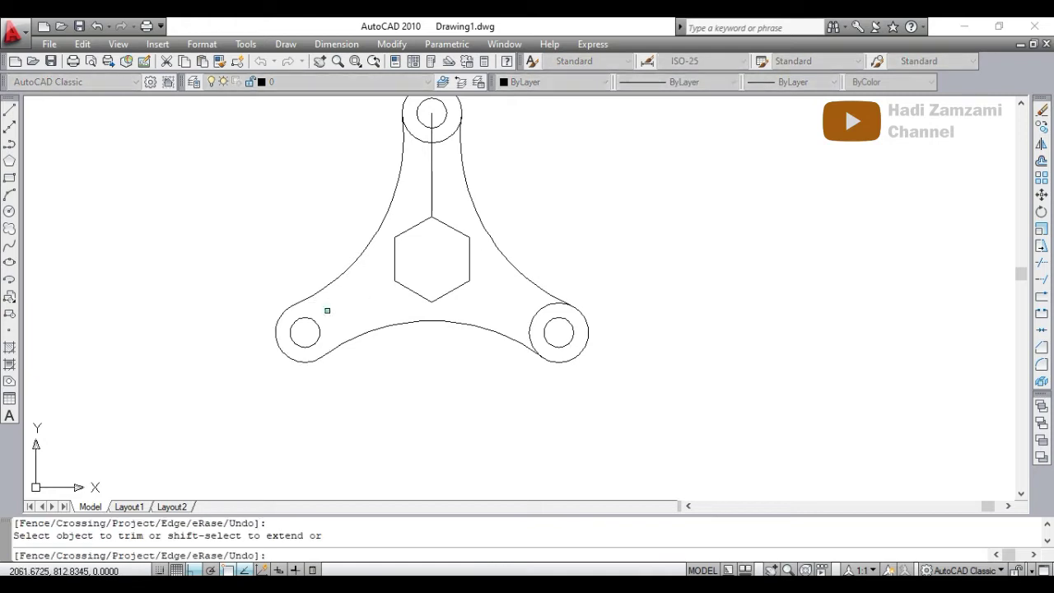
{"action": "left_click", "coordinate": [411, 134]}
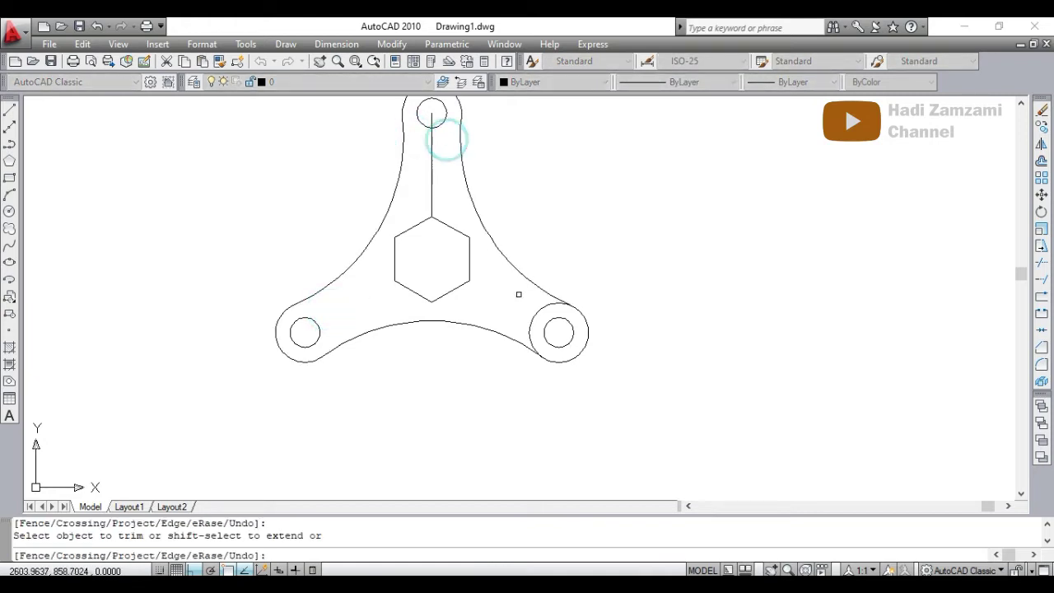
{"action": "left_click", "coordinate": [535, 315]}
{"action": "scroll", "coordinate": [534, 315], "scroll_direction": "down", "scroll_amount": 2}
{"action": "middle_click_drag", "start_coordinate": [466, 188], "coordinate": [478, 264]}
{"action": "key", "text": "Escape"}
{"action": "key", "text": "Escape"}
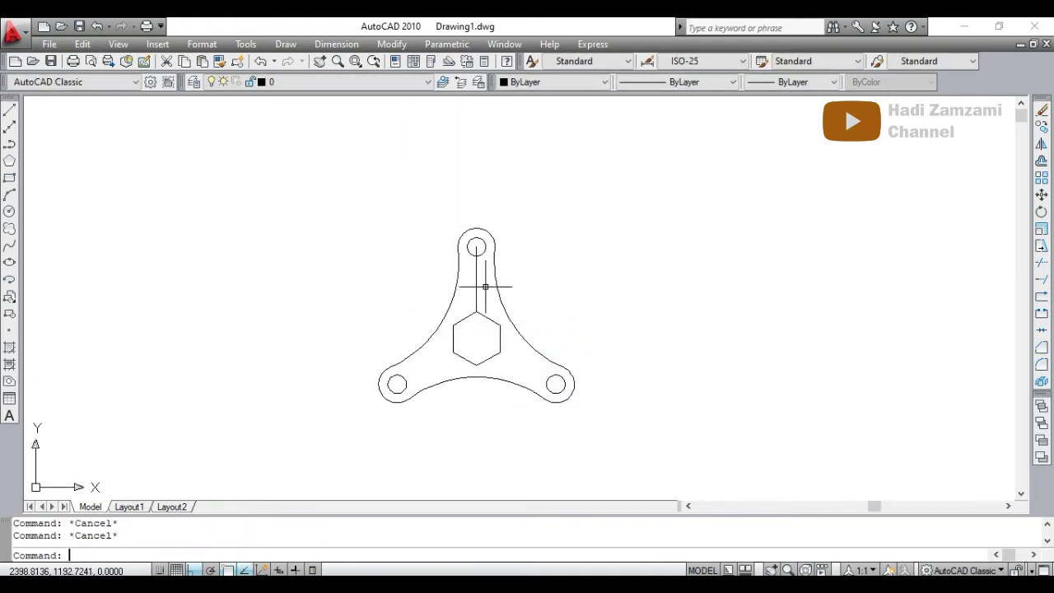
- Erase the vertical construction centre line
{"action": "scroll", "coordinate": [486, 287], "scroll_direction": "up", "scroll_amount": 2}
{"action": "scroll", "coordinate": [486, 286], "scroll_direction": "up", "scroll_amount": 2}
{"action": "type", "text": "e"}
{"action": "key", "text": "Return"}
{"action": "left_click", "coordinate": [486, 285]}
{"action": "left_click", "coordinate": [441, 257]}
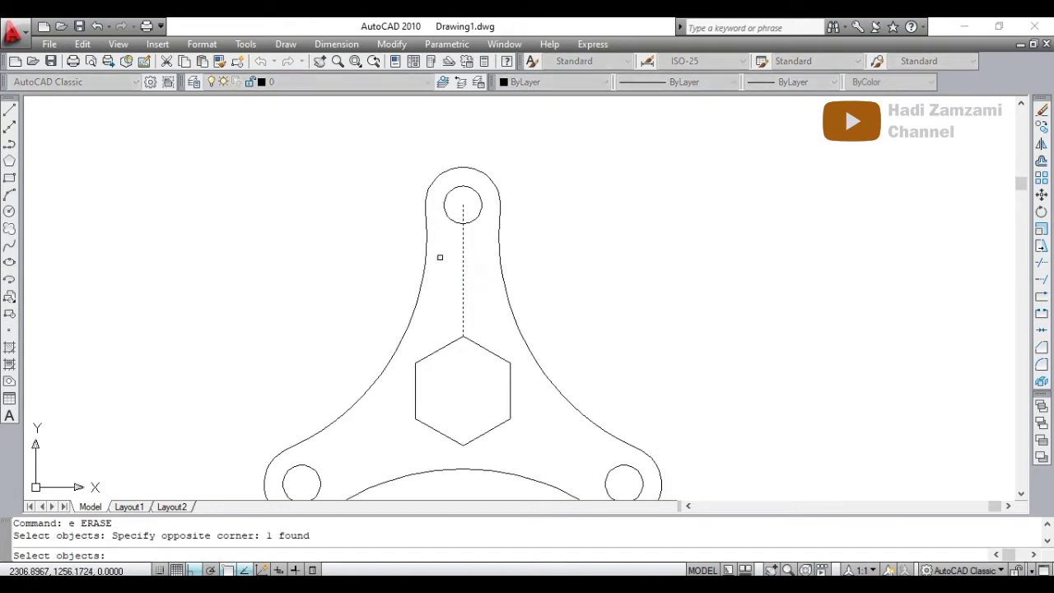
{"action": "key", "text": "Return"}
{"action": "scroll", "coordinate": [578, 276], "scroll_direction": "down", "scroll_amount": 3}
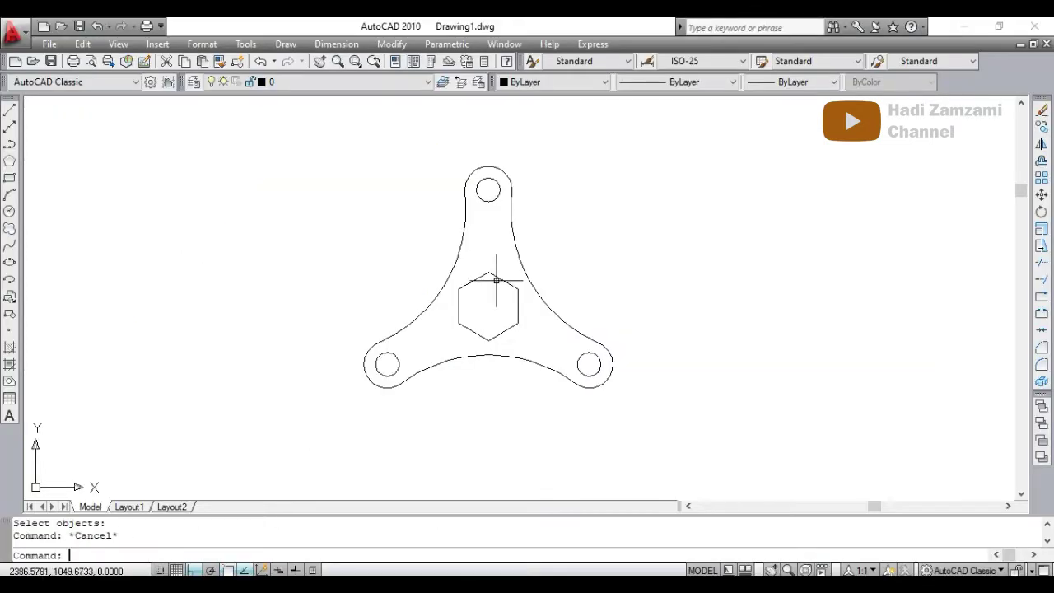
- Draw a radius 499.7 circle centred midway between two opposite hexagon corners
{"action": "key", "text": "Escape"}
{"action": "type", "text": "c"}
{"action": "key", "text": "Return"}
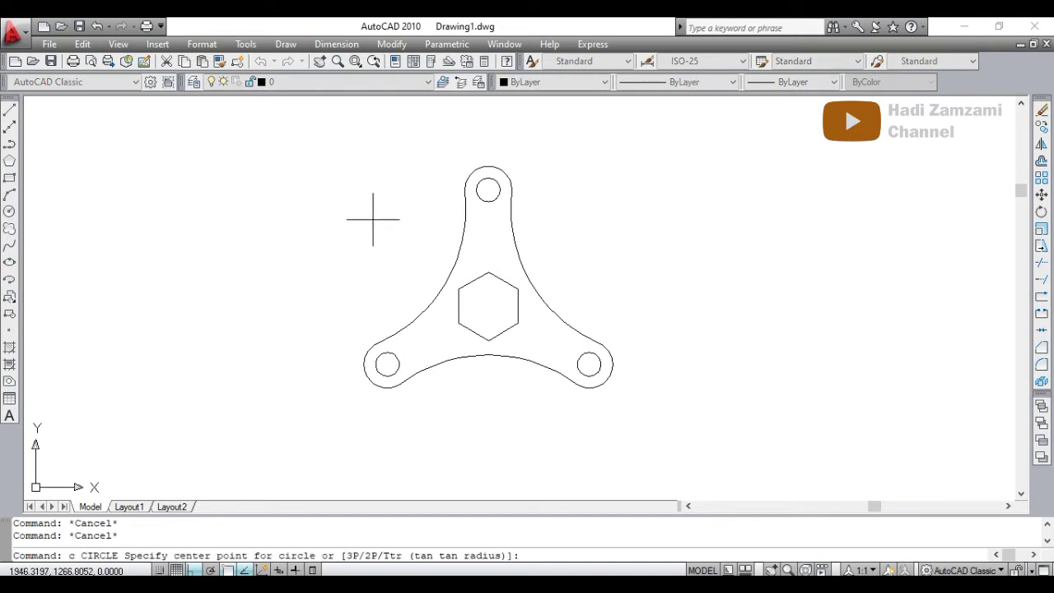
{"action": "right_click", "coordinate": [378, 256], "text": "shift"}
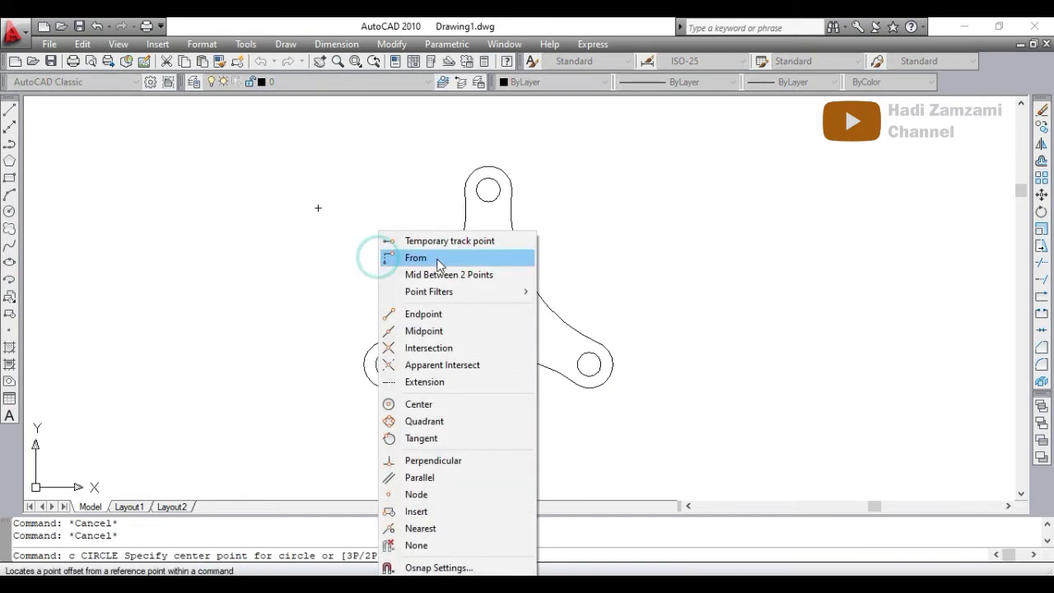
{"action": "left_click", "coordinate": [449, 275]}
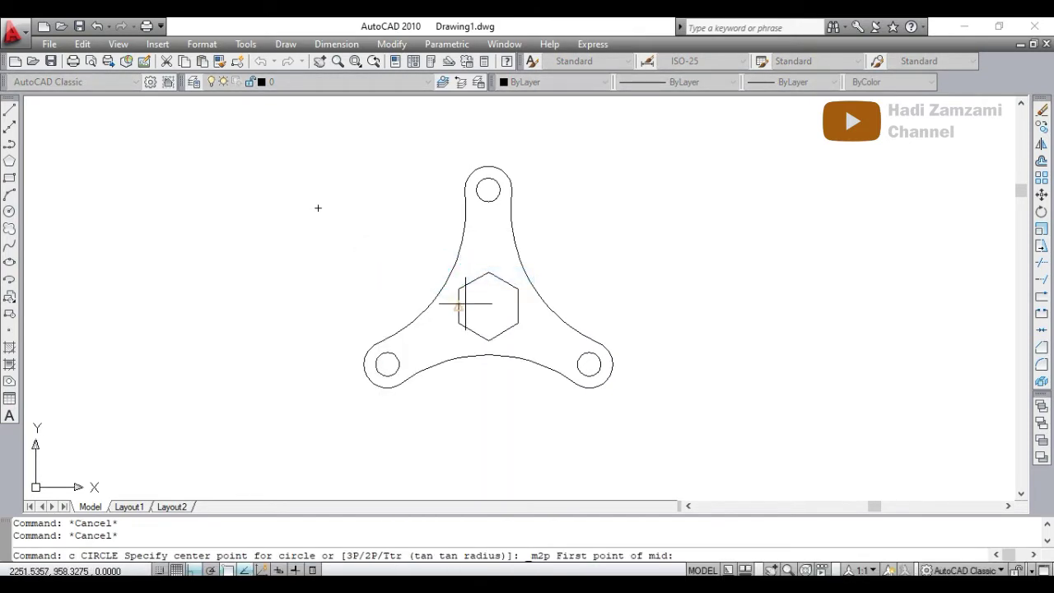
{"action": "left_click", "coordinate": [459, 306]}
{"action": "left_click", "coordinate": [518, 306]}
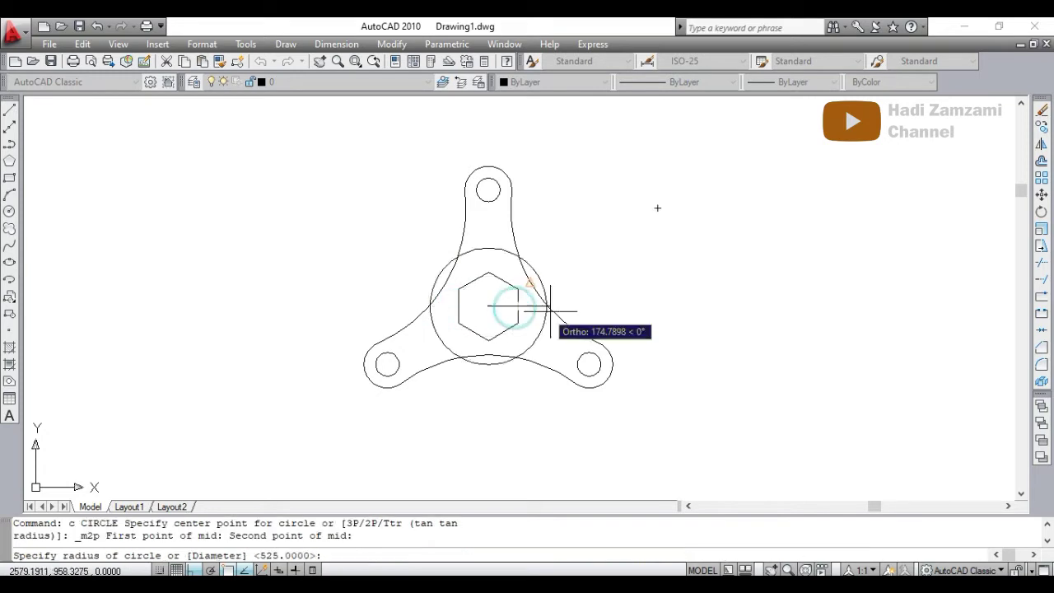
{"action": "key", "text": "alt+Tab"}
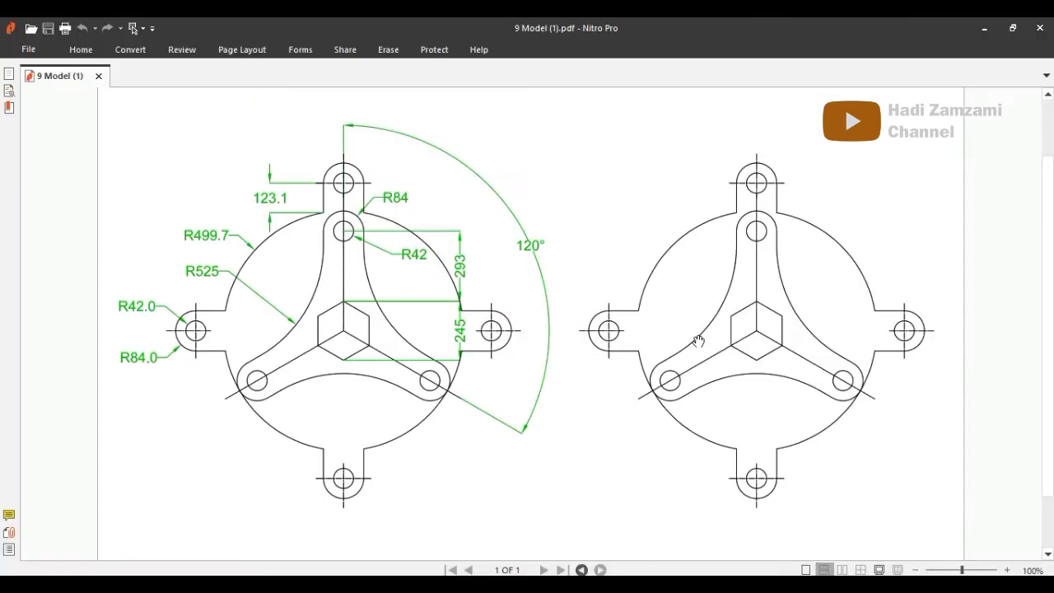
{"action": "key", "text": "alt+Tab"}
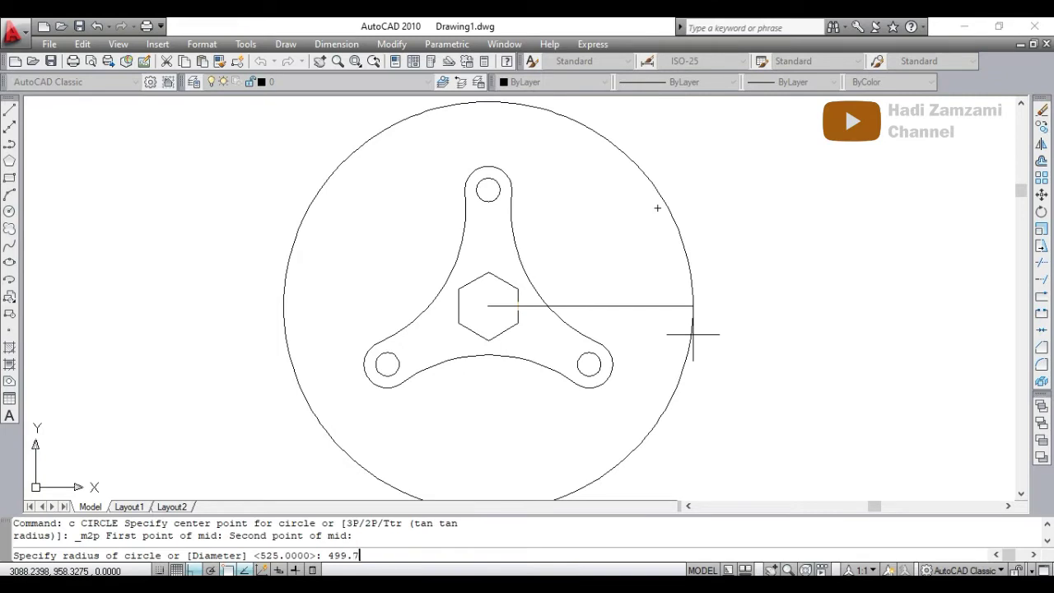
{"action": "key", "text": "Return"}
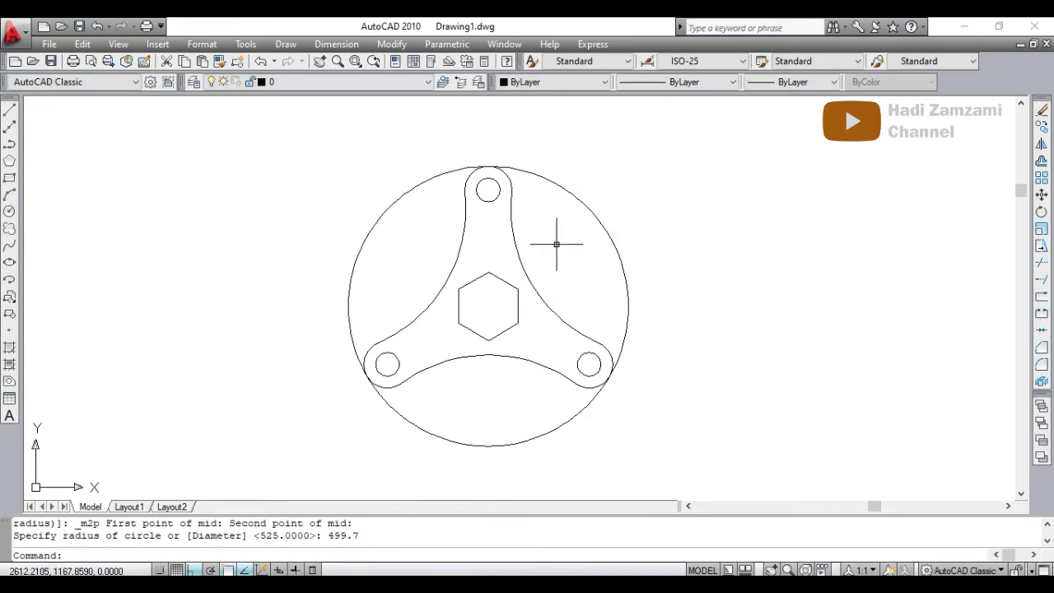
- Compare the new circle with the dimensioned reference PDF, then start a new line
{"action": "key", "text": "alt+Tab"}
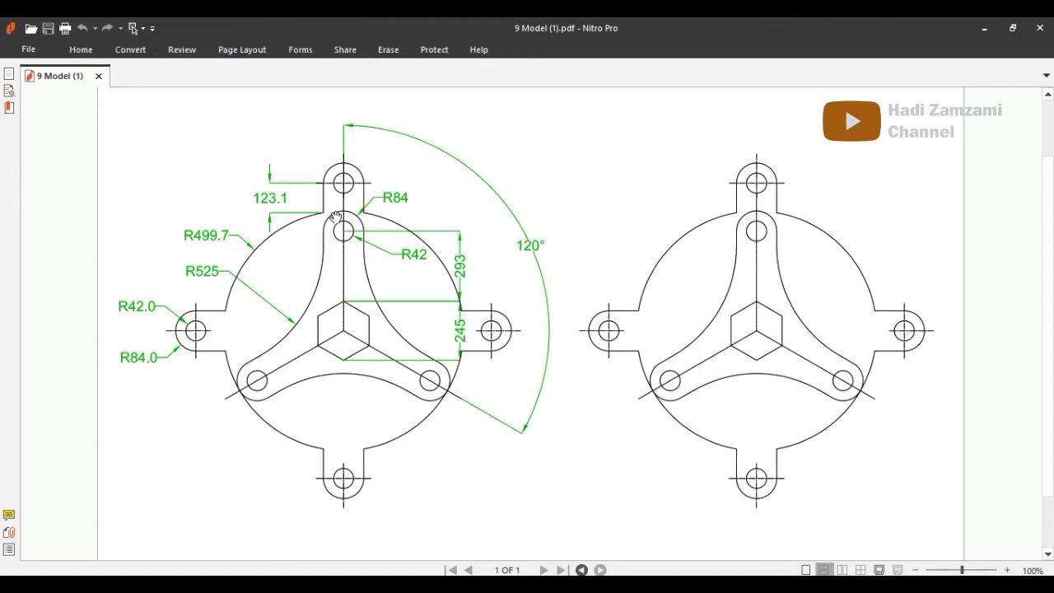
{"action": "scroll", "coordinate": [335, 217], "scroll_direction": "up", "scroll_amount": 2}
{"action": "scroll", "coordinate": [366, 259], "scroll_direction": "down", "scroll_amount": 1}
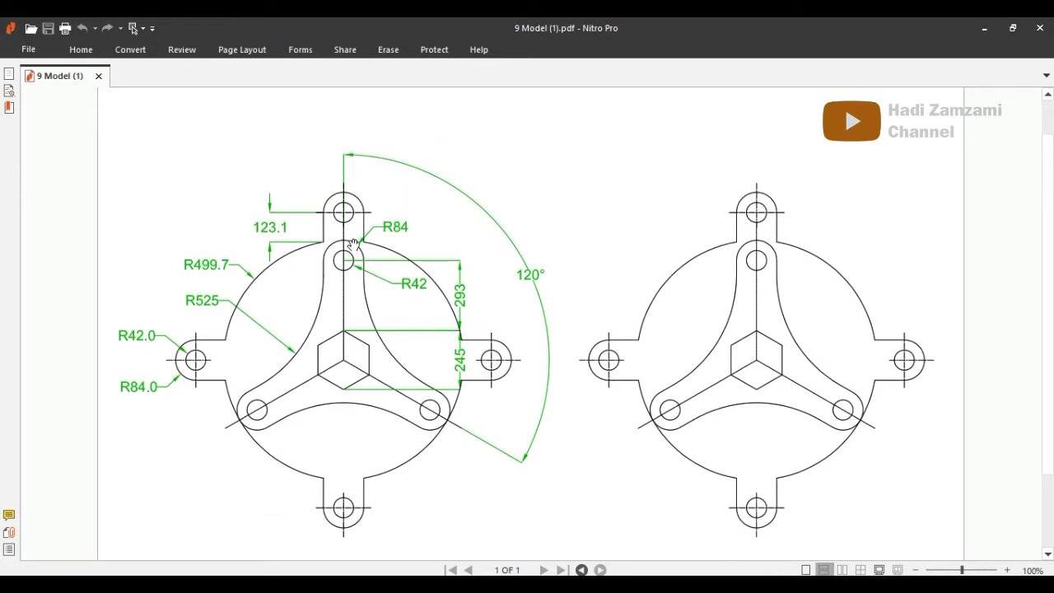
{"action": "key", "text": "alt+Tab"}
{"action": "key", "text": "Escape"}
{"action": "key", "text": "Escape"}
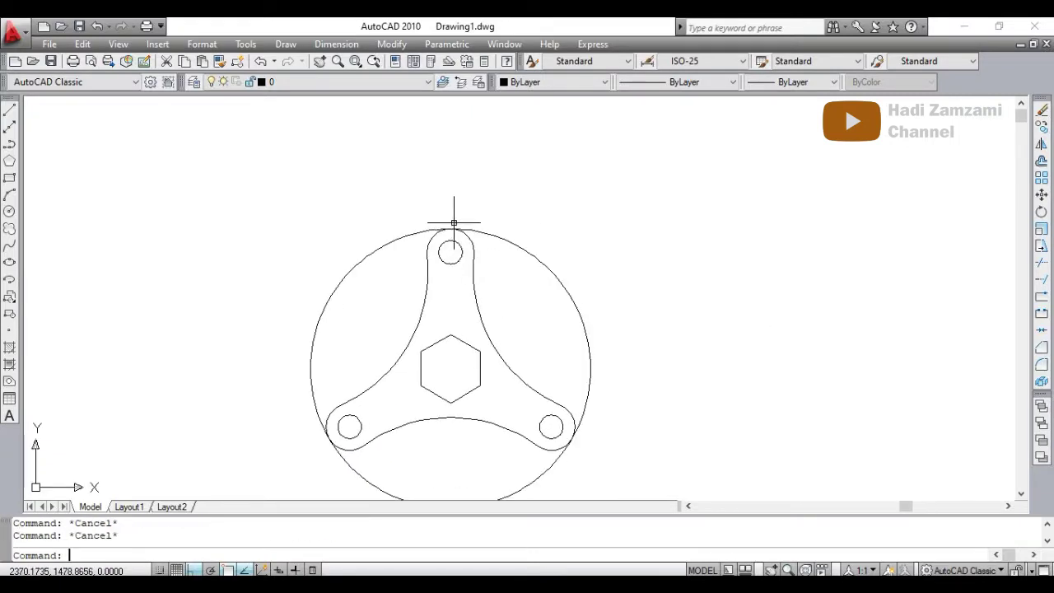
{"action": "type", "text": "l"}
{"action": "key", "text": "Return"}
- Draw a 123.1-long vertical line upward from the top of the upper lobe's circle
{"action": "left_click", "coordinate": [450, 228]}
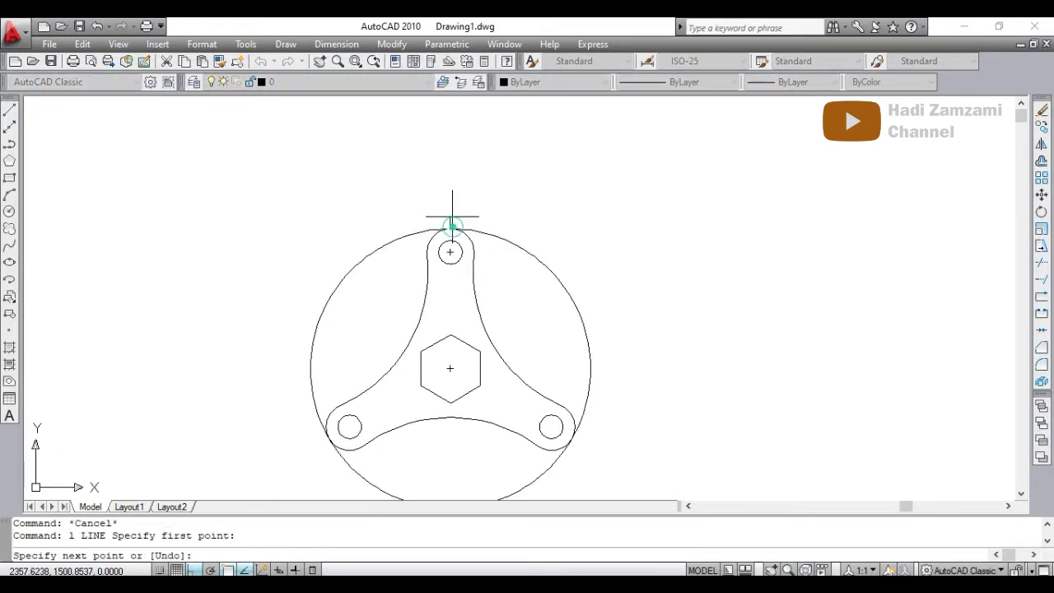
{"action": "key", "text": "alt+Tab"}
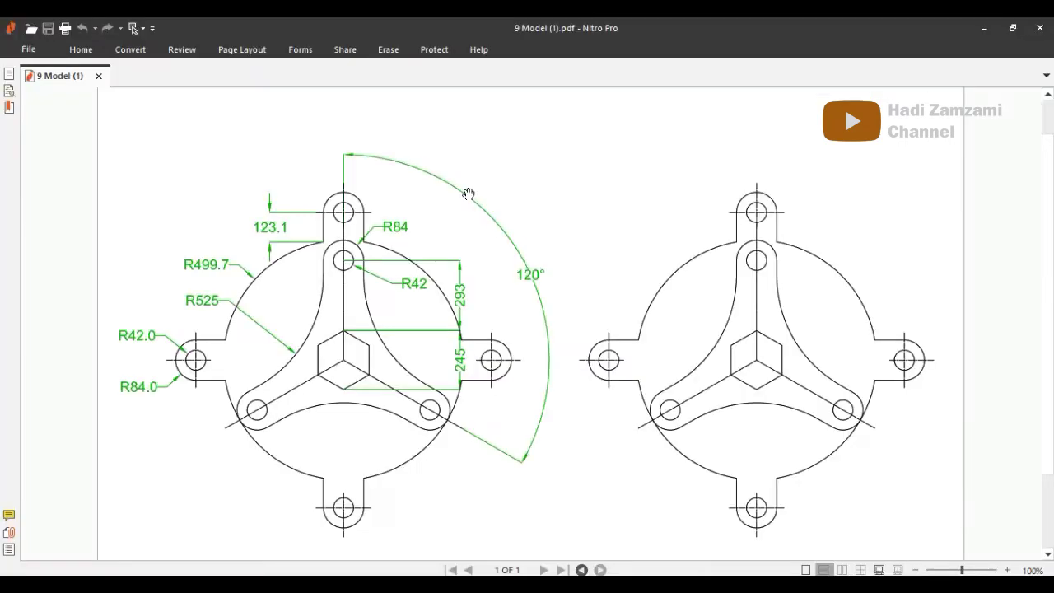
{"action": "key", "text": "alt+Tab"}
{"action": "type", "text": "1"}
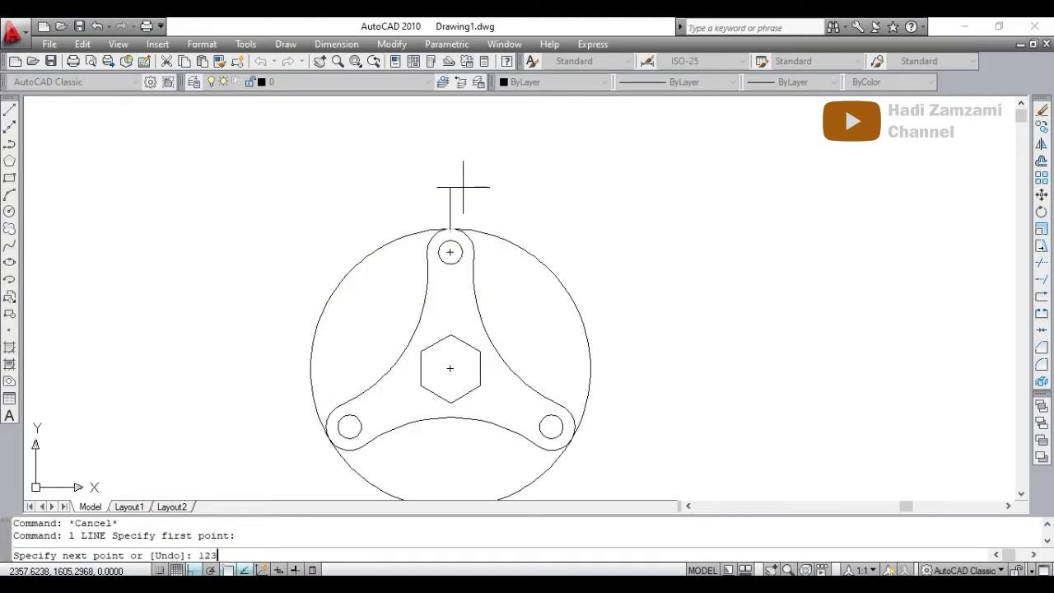
{"action": "key", "text": "Return"}
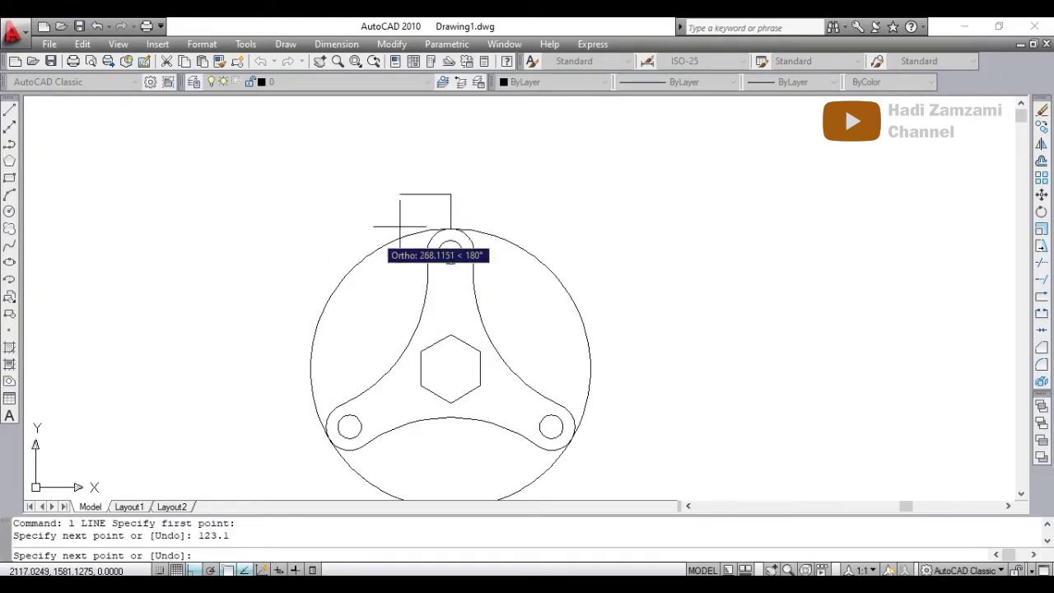
{"action": "key", "text": "Return"}
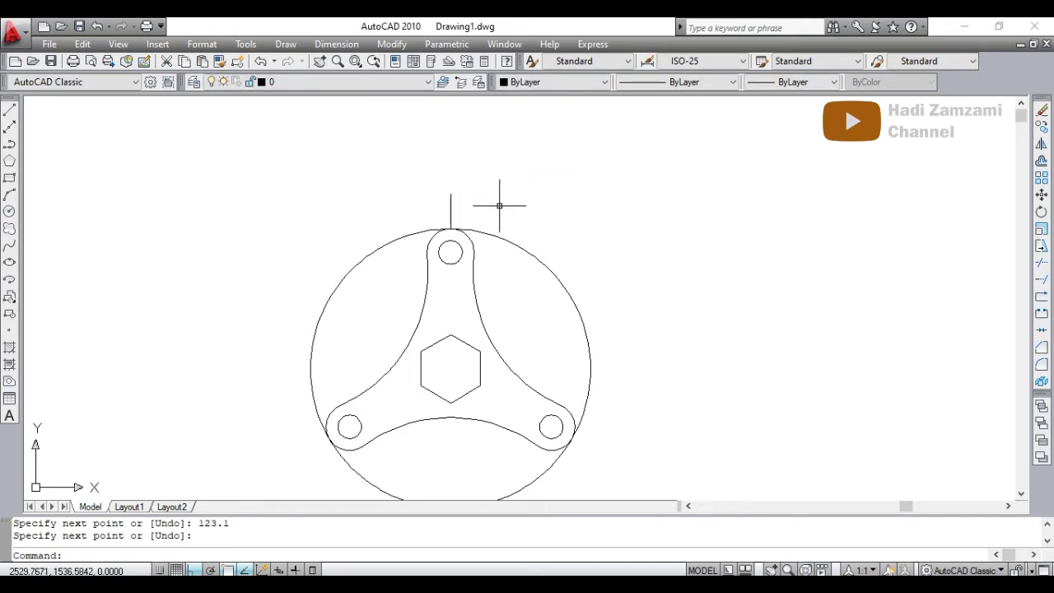
{"action": "key", "text": "alt+Tab"}
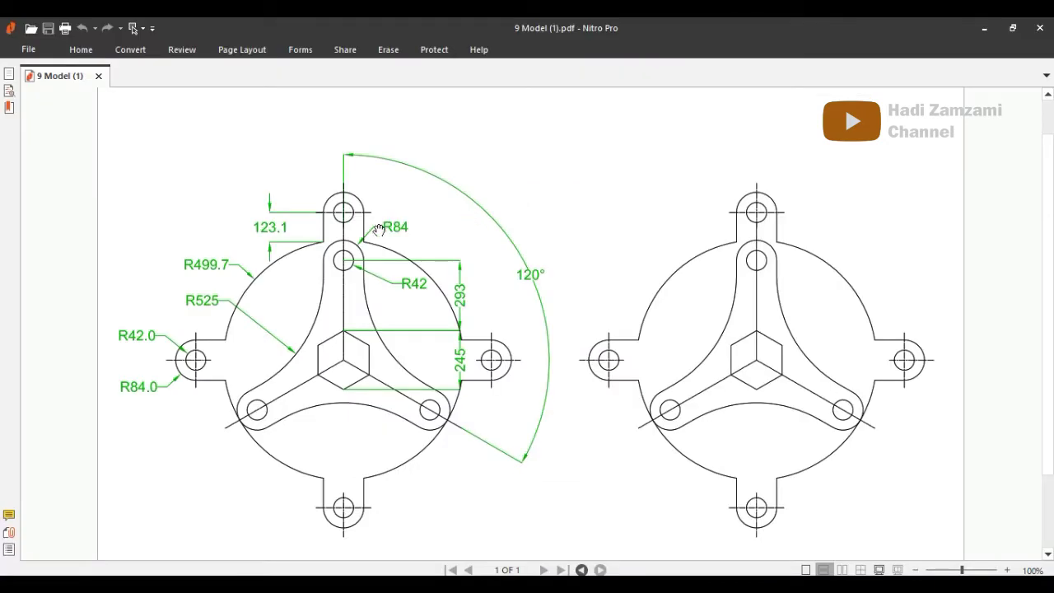
{"action": "key", "text": "alt+Tab"}
{"action": "key", "text": "alt+Tab"}
{"action": "key", "text": "alt+Tab"}
{"action": "scroll", "coordinate": [461, 291], "scroll_direction": "up", "scroll_amount": 3}
{"action": "key", "text": "Escape"}
{"action": "key", "text": "Escape"}
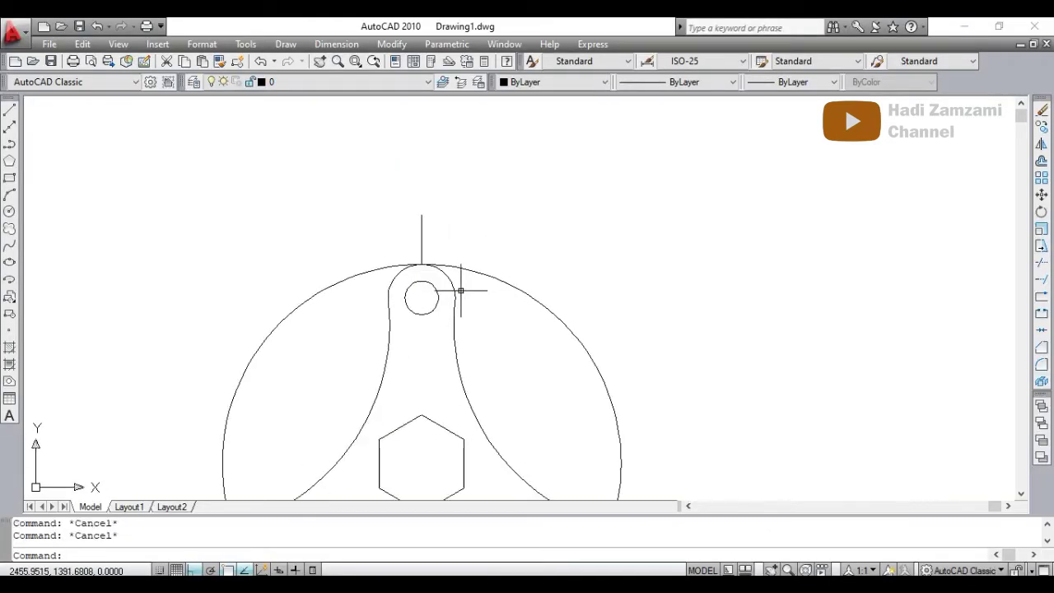
- Copy the upper lobe's R84 arc and R42 circle onto the 123.1 line's top end
{"action": "type", "text": "co"}
{"action": "key", "text": "Return"}
{"action": "left_click", "coordinate": [450, 286]}
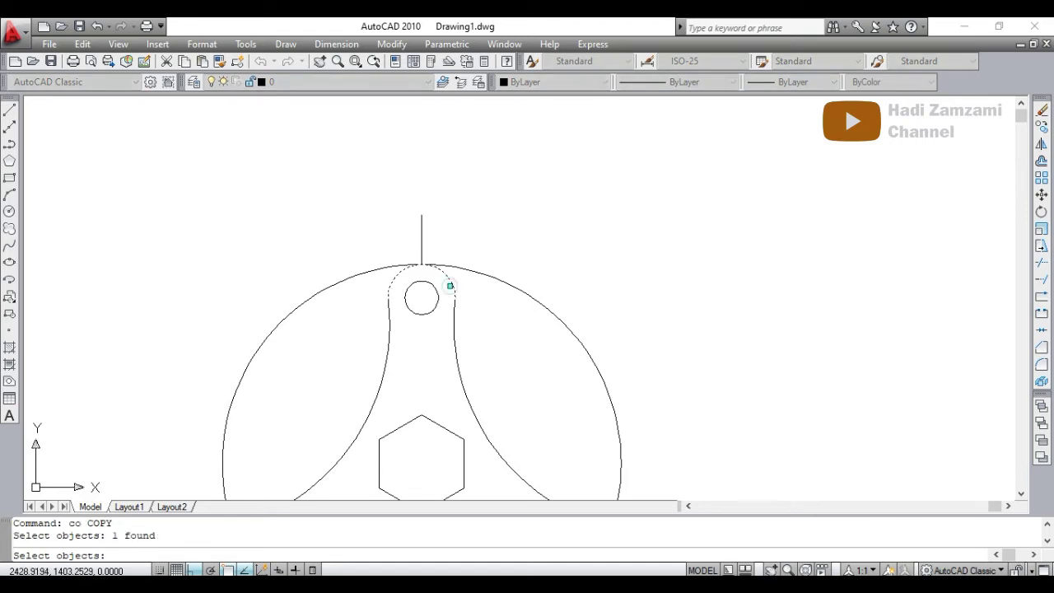
{"action": "left_click", "coordinate": [421, 282]}
{"action": "key", "text": "Return"}
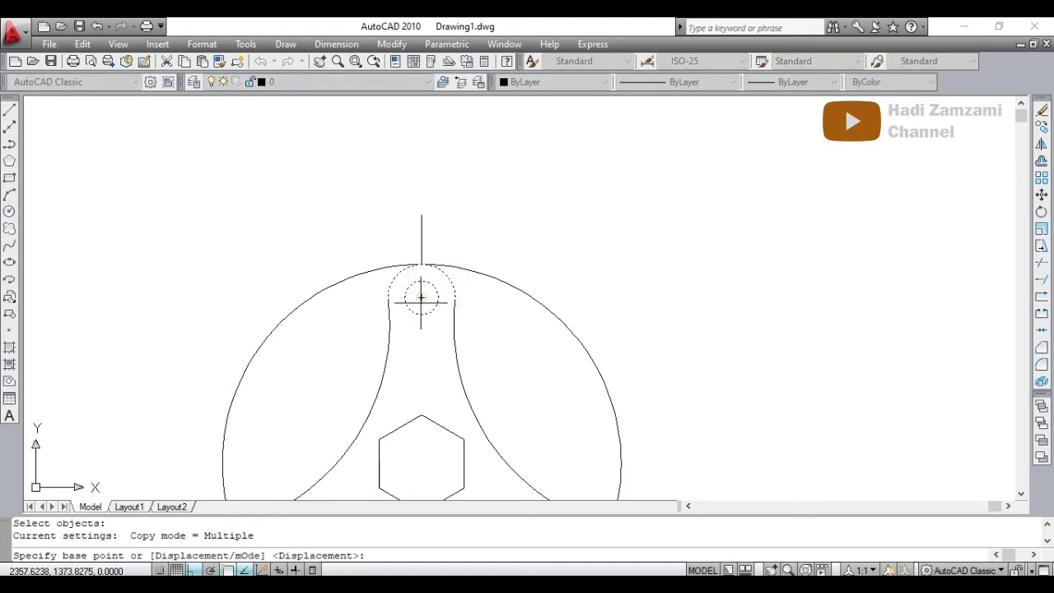
{"action": "left_click", "coordinate": [422, 297]}
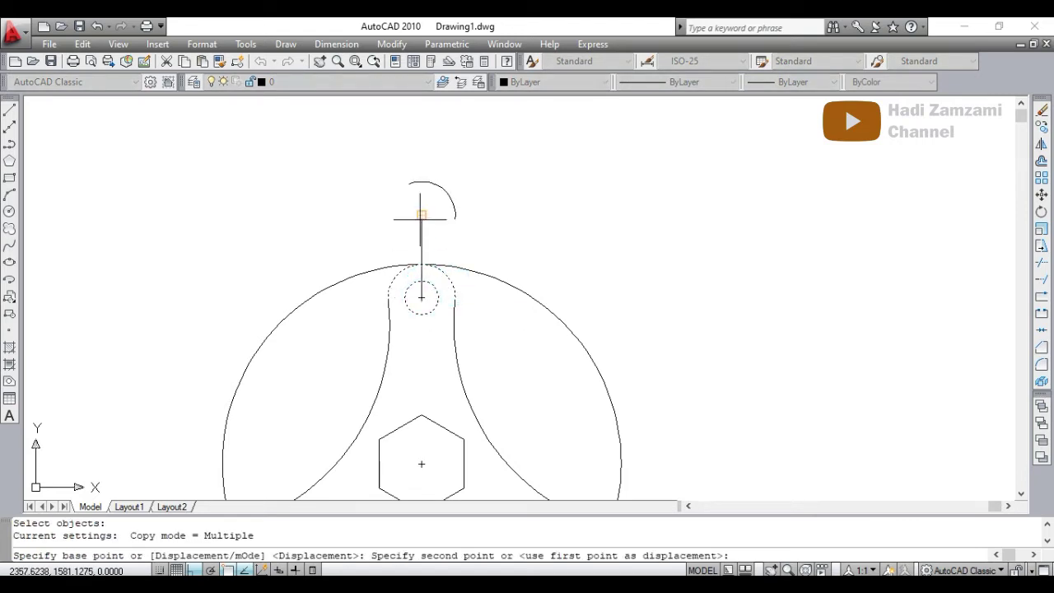
{"action": "left_click", "coordinate": [422, 215]}
{"action": "key", "text": "Escape"}
{"action": "key", "text": "Escape"}
{"action": "middle_click_drag", "start_coordinate": [494, 254], "coordinate": [468, 219]}
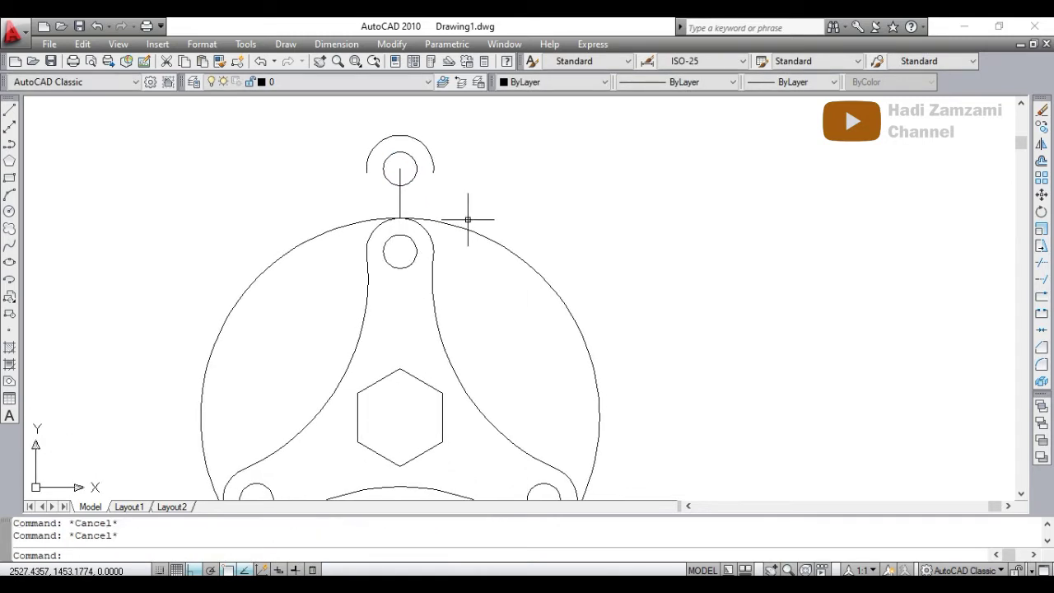
- Draw vertical lines from both ends of the copied arc down to the upper lobe
{"action": "type", "text": "l"}
{"action": "key", "text": "Return"}
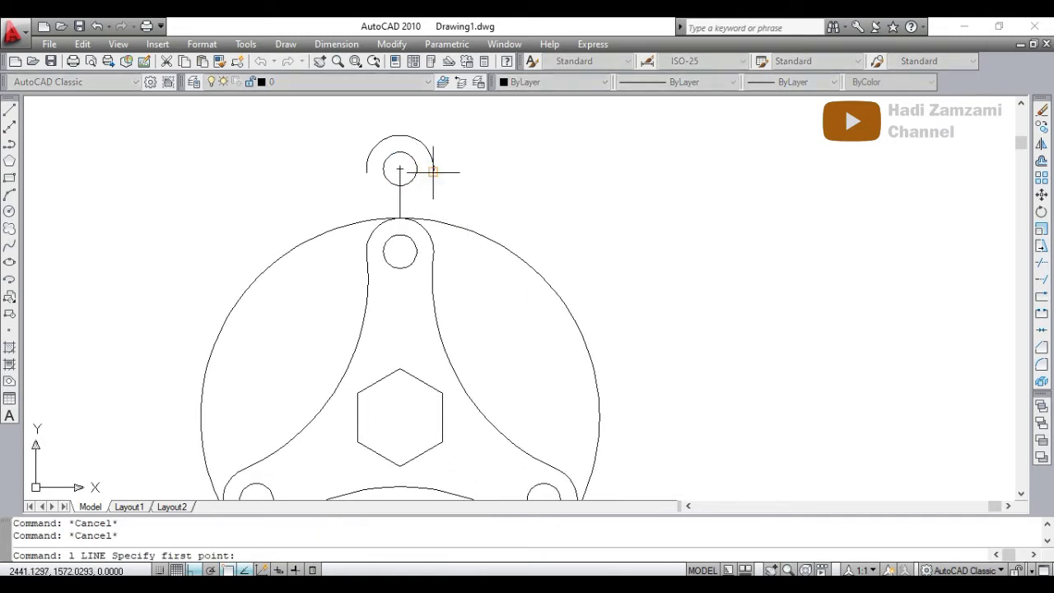
{"action": "left_click", "coordinate": [433, 171]}
{"action": "left_click", "coordinate": [433, 290]}
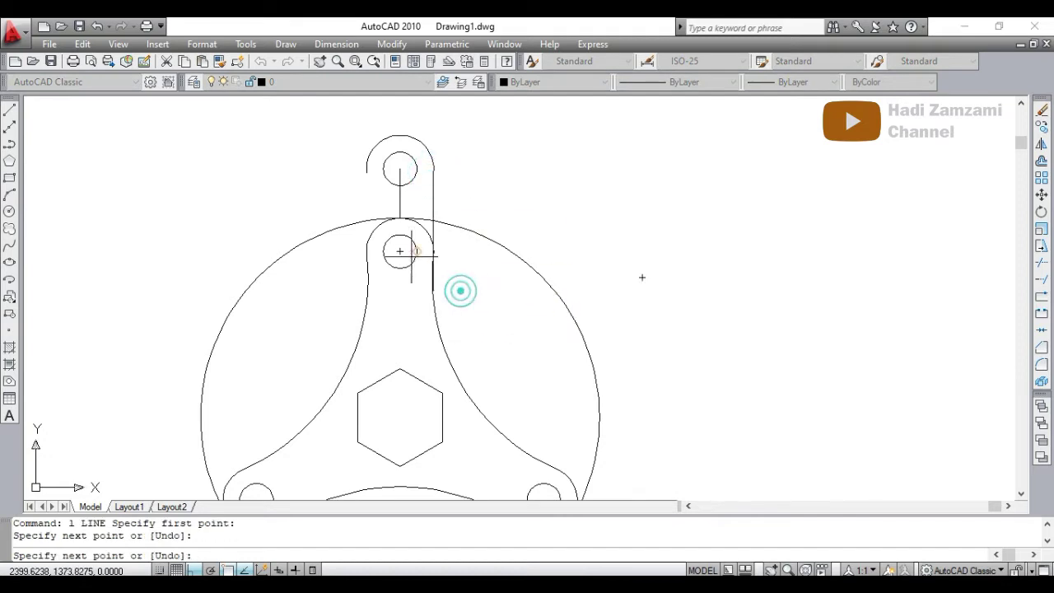
{"action": "key", "text": "Return"}
{"action": "key", "text": "Return"}
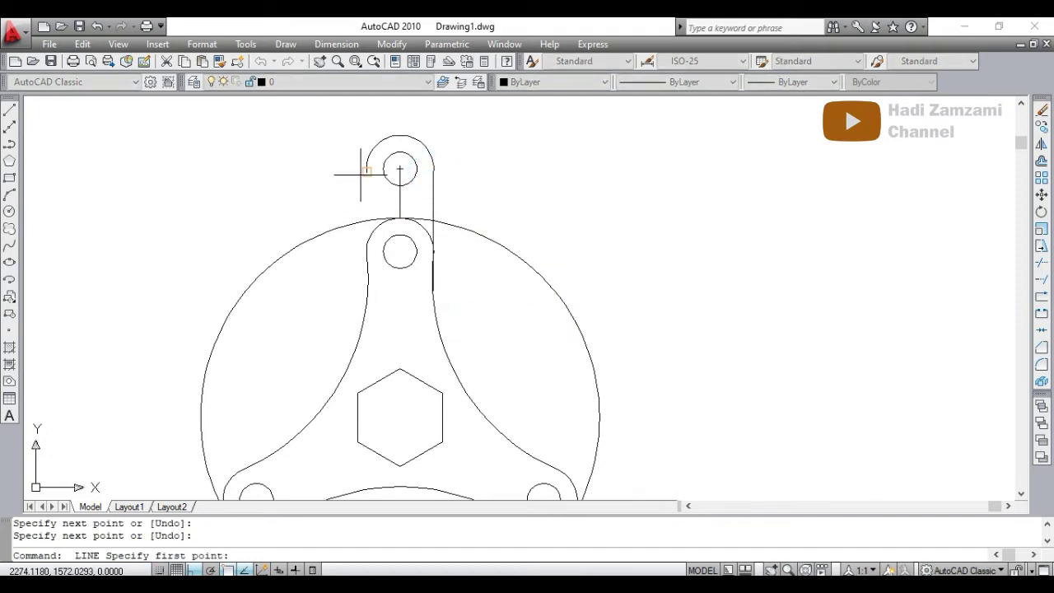
{"action": "left_click", "coordinate": [366, 169]}
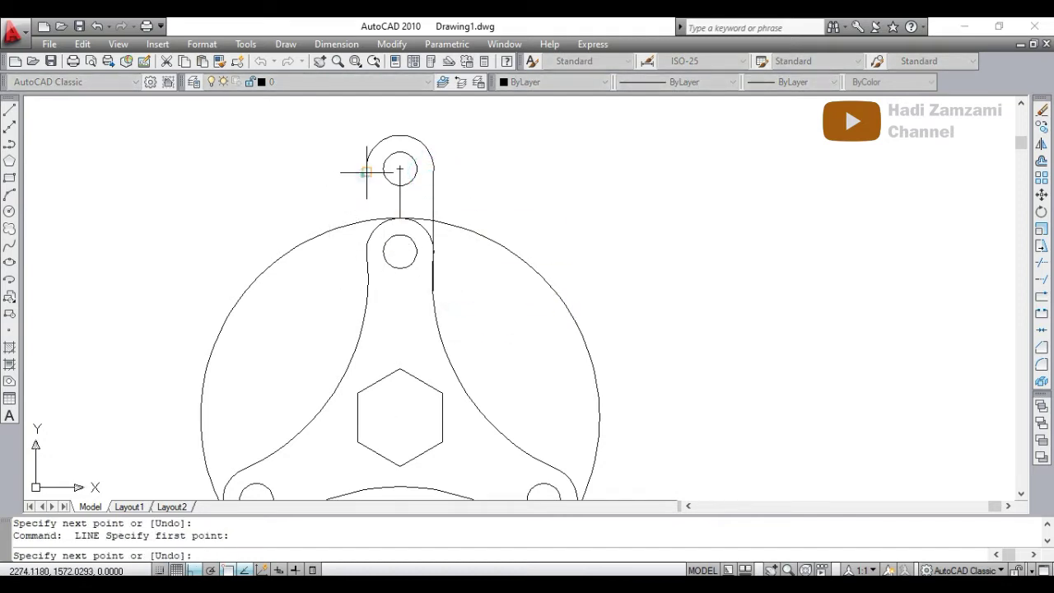
{"action": "left_click", "coordinate": [353, 305]}
{"action": "key", "text": "Return"}
{"action": "scroll", "coordinate": [430, 271], "scroll_direction": "up", "scroll_amount": 3}
- Trim both new side lines back to the R499.7 circle, using it as the cutting edge
{"action": "key", "text": "Escape"}
{"action": "key", "text": "Escape"}
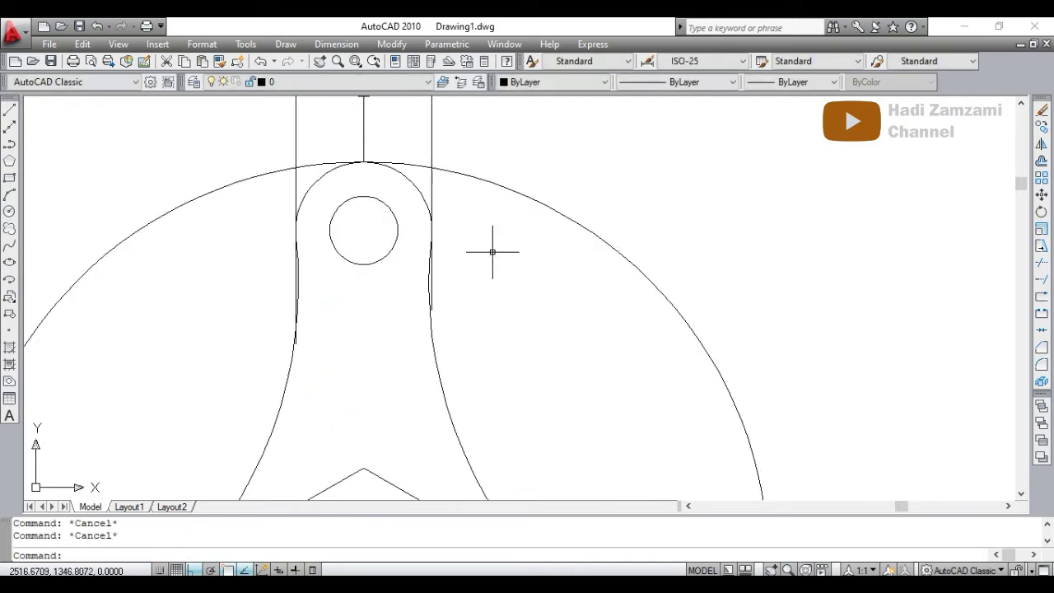
{"action": "type", "text": "tr"}
{"action": "key", "text": "Return"}
{"action": "left_click", "coordinate": [473, 176]}
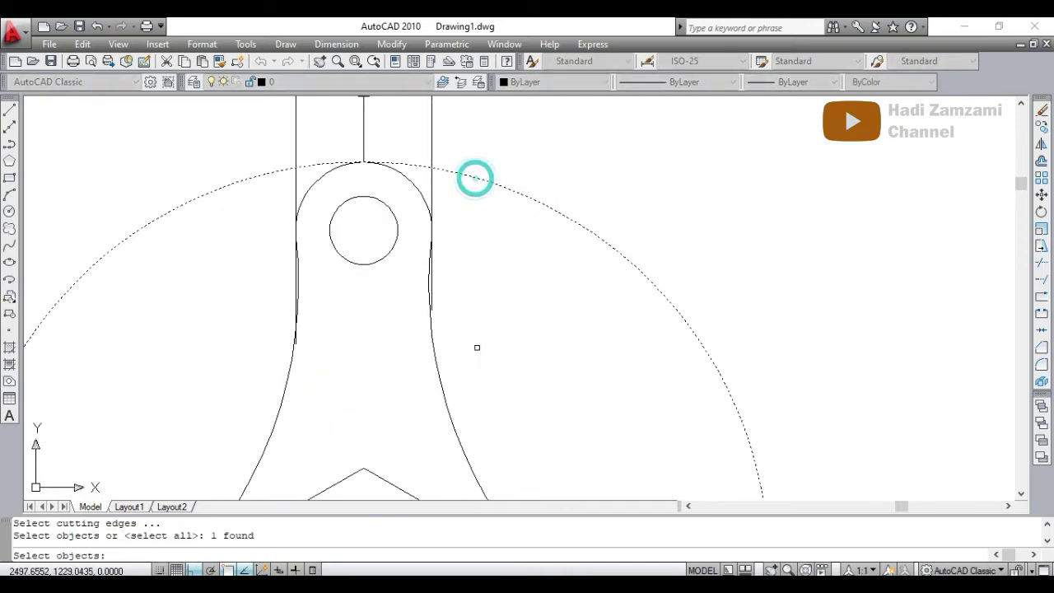
{"action": "scroll", "coordinate": [466, 243], "scroll_direction": "down", "scroll_amount": 4}
{"action": "scroll", "coordinate": [466, 244], "scroll_direction": "up", "scroll_amount": 1}
{"action": "key", "text": "Return"}
{"action": "scroll", "coordinate": [446, 271], "scroll_direction": "up", "scroll_amount": 1}
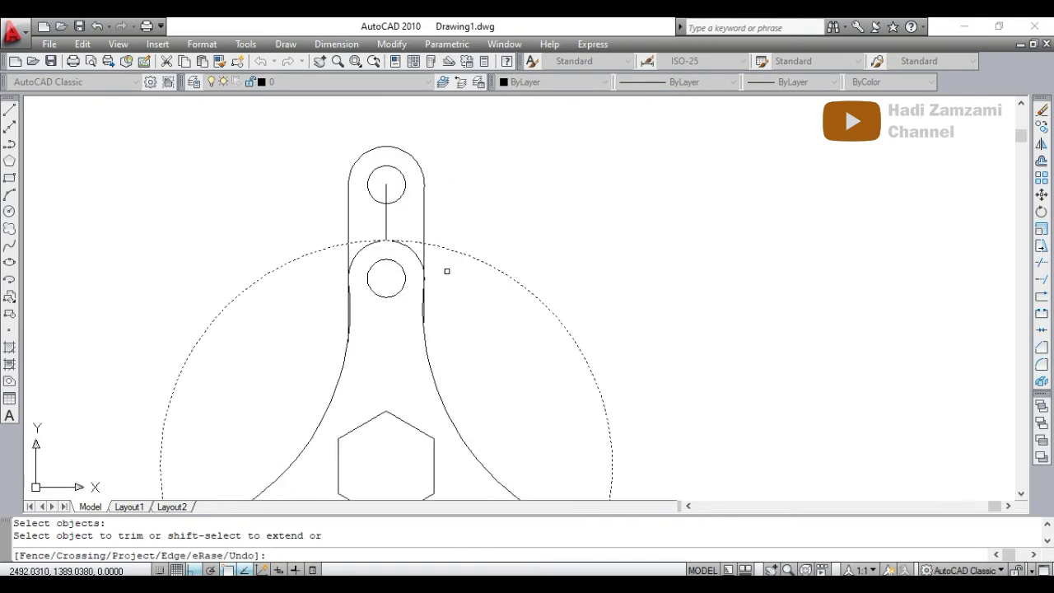
{"action": "left_click", "coordinate": [425, 248]}
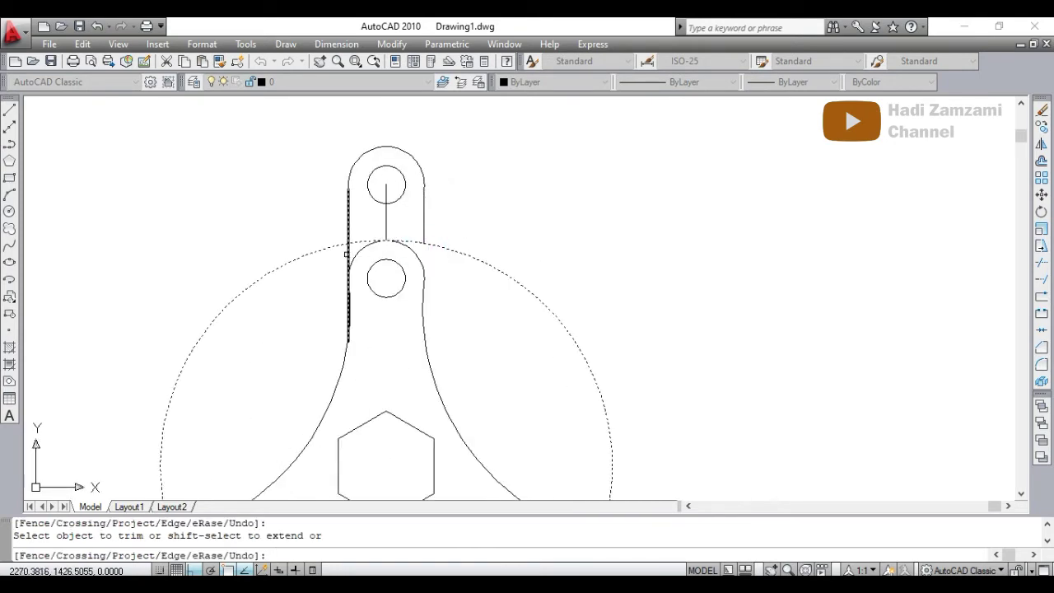
{"action": "left_click", "coordinate": [348, 252]}
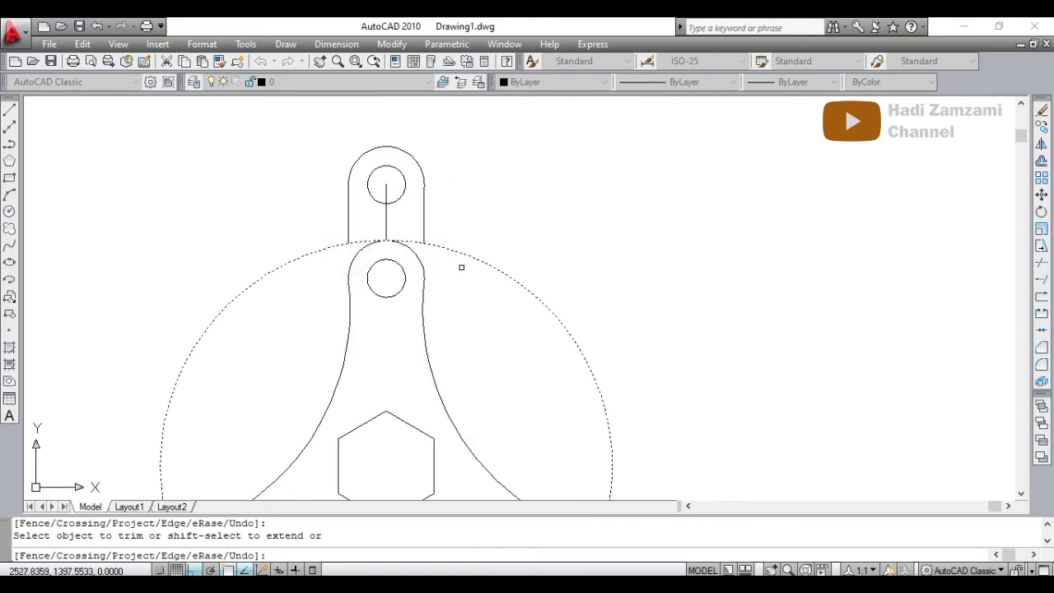
{"action": "key", "text": "Return"}
{"action": "scroll", "coordinate": [437, 266], "scroll_direction": "down", "scroll_amount": 3}
{"action": "scroll", "coordinate": [442, 238], "scroll_direction": "down", "scroll_amount": 2}
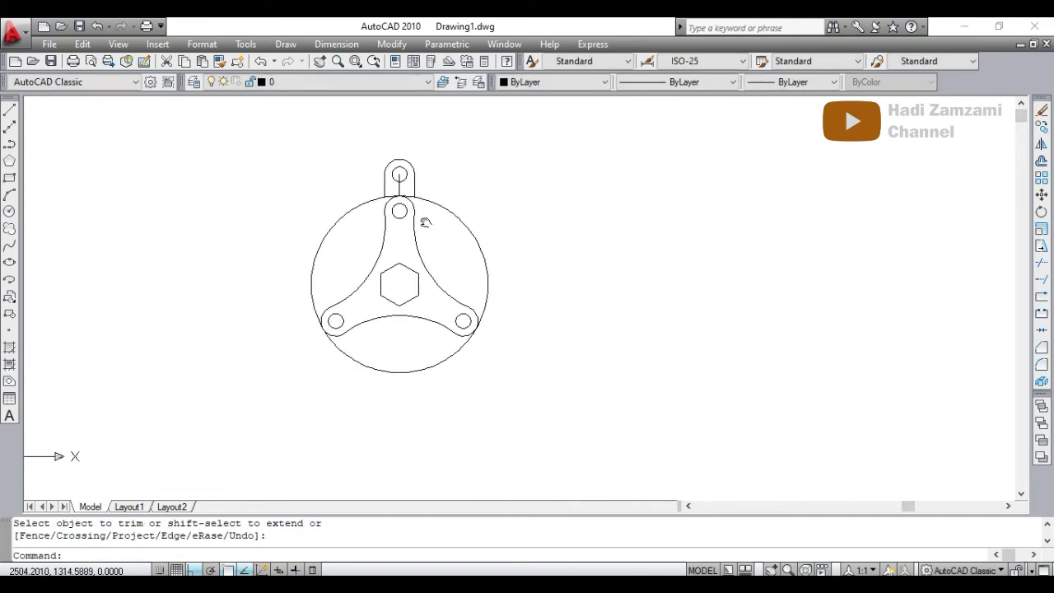
{"action": "middle_click_drag", "start_coordinate": [425, 222], "coordinate": [426, 223]}
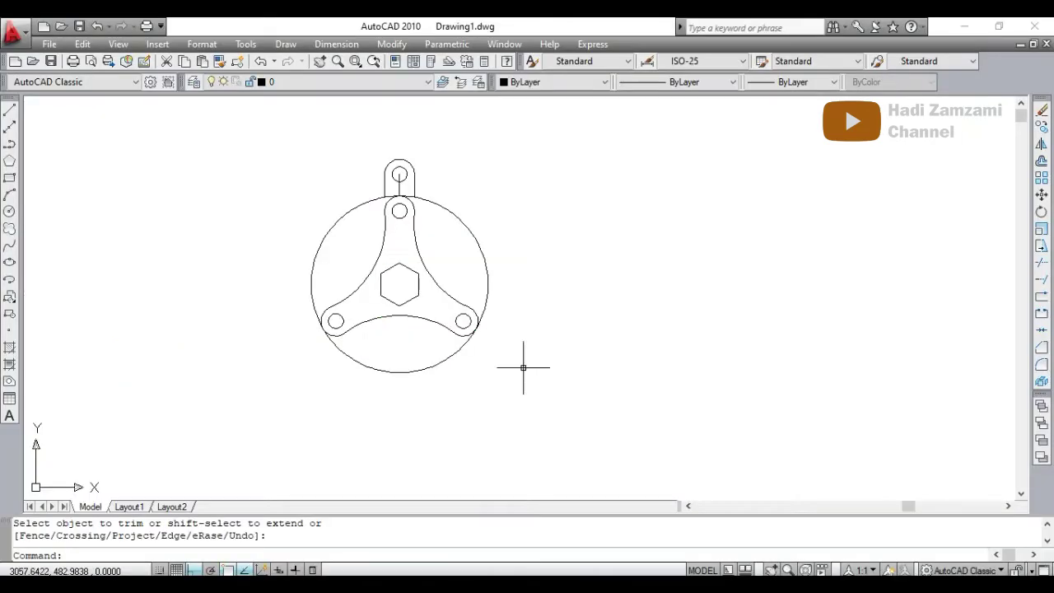
{"action": "key", "text": "Escape"}
{"action": "key", "text": "Escape"}
{"action": "type", "text": "ar"}
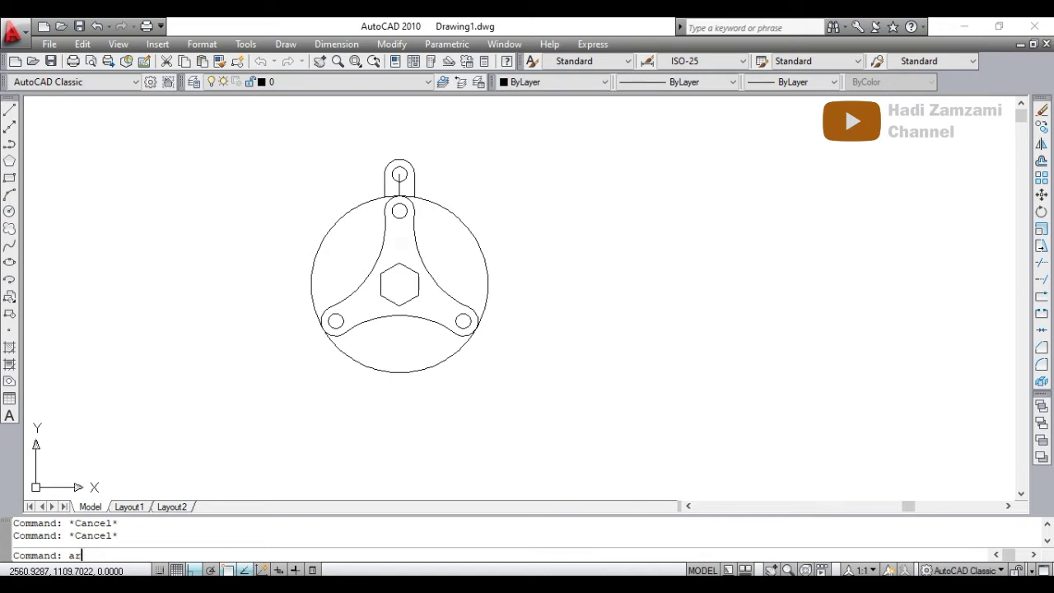
- Set up a 4-item polar array and select the top tab as its objects
{"action": "key", "text": "Return"}
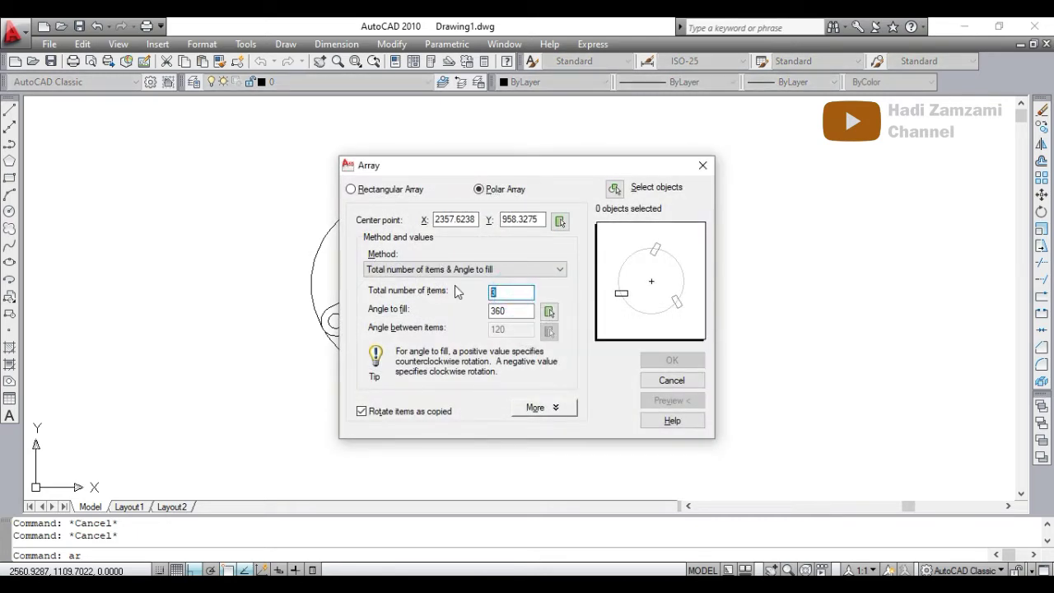
{"action": "type", "text": "4"}
{"action": "left_click", "coordinate": [615, 189]}
{"action": "scroll", "coordinate": [428, 182], "scroll_direction": "up", "scroll_amount": 3}
{"action": "left_click", "coordinate": [433, 179]}
{"action": "left_click", "coordinate": [328, 131]}
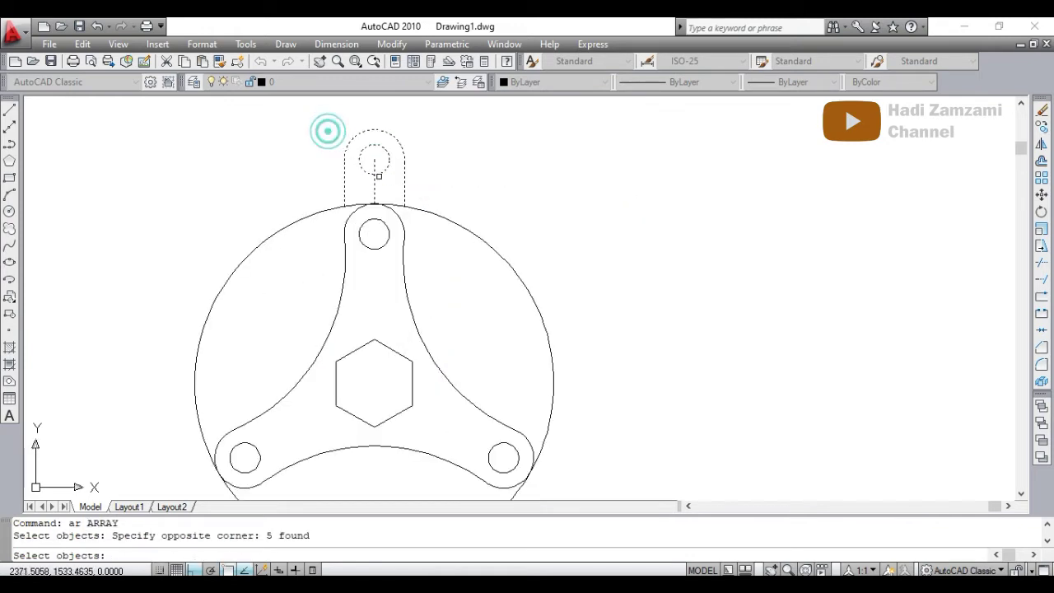
{"action": "left_click", "coordinate": [376, 175], "text": "shift"}
{"action": "key", "text": "Return"}
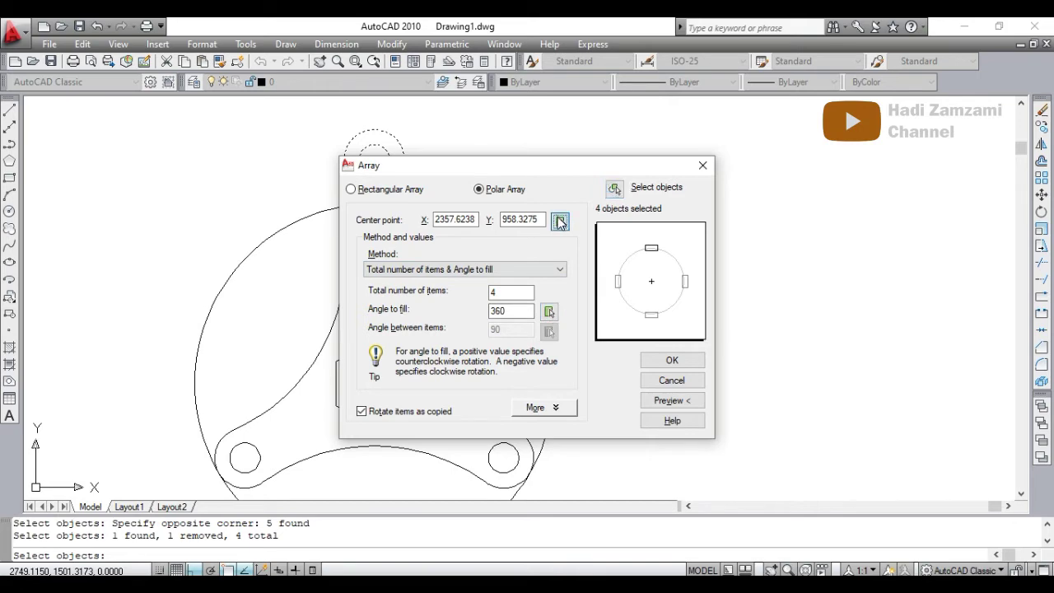
- Centre the array on the hexagon centre, preview the four tabs, and accept
{"action": "left_click", "coordinate": [559, 223]}
{"action": "left_click", "coordinate": [373, 382]}
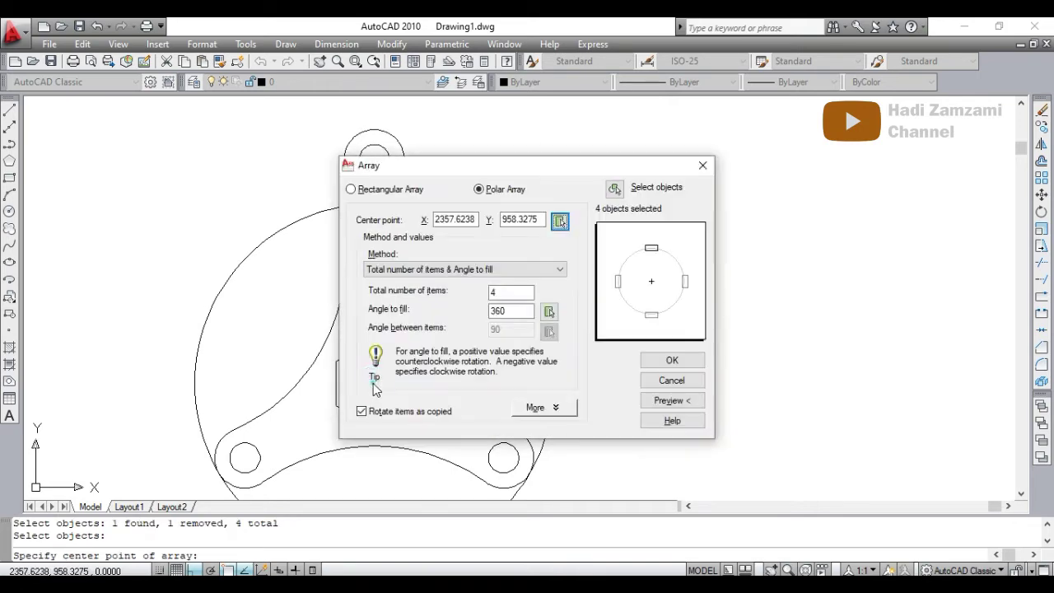
{"action": "left_click", "coordinate": [671, 399]}
{"action": "scroll", "coordinate": [527, 345], "scroll_direction": "down", "scroll_amount": 1}
{"action": "middle_click_drag", "start_coordinate": [528, 346], "coordinate": [504, 273]}
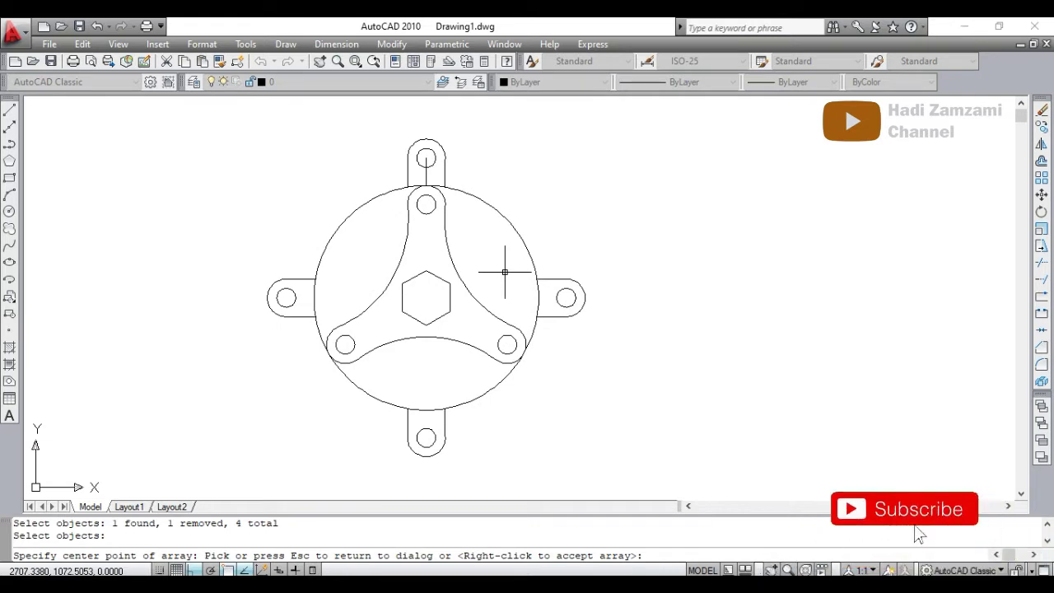
{"action": "right_click", "coordinate": [505, 271]}
- Trim away the circle arcs inside the left, top, right and bottom tabs
{"action": "key", "text": "Escape"}
{"action": "key", "text": "Escape"}
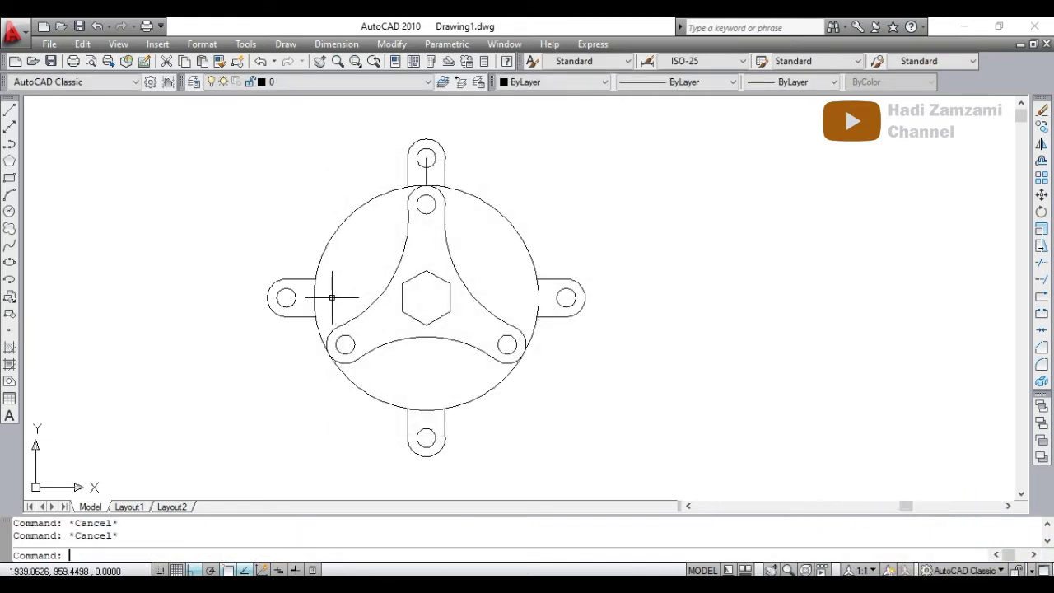
{"action": "type", "text": "tr"}
{"action": "key", "text": "Return"}
{"action": "key", "text": "Return"}
{"action": "left_click", "coordinate": [312, 298]}
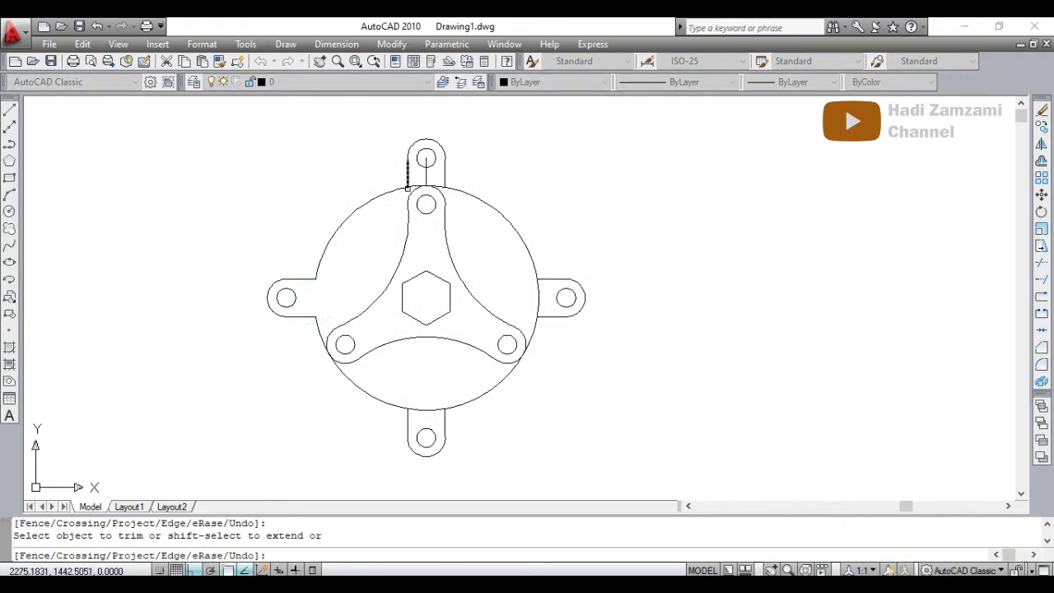
{"action": "left_click", "coordinate": [437, 186]}
{"action": "scroll", "coordinate": [527, 277], "scroll_direction": "up", "scroll_amount": 2}
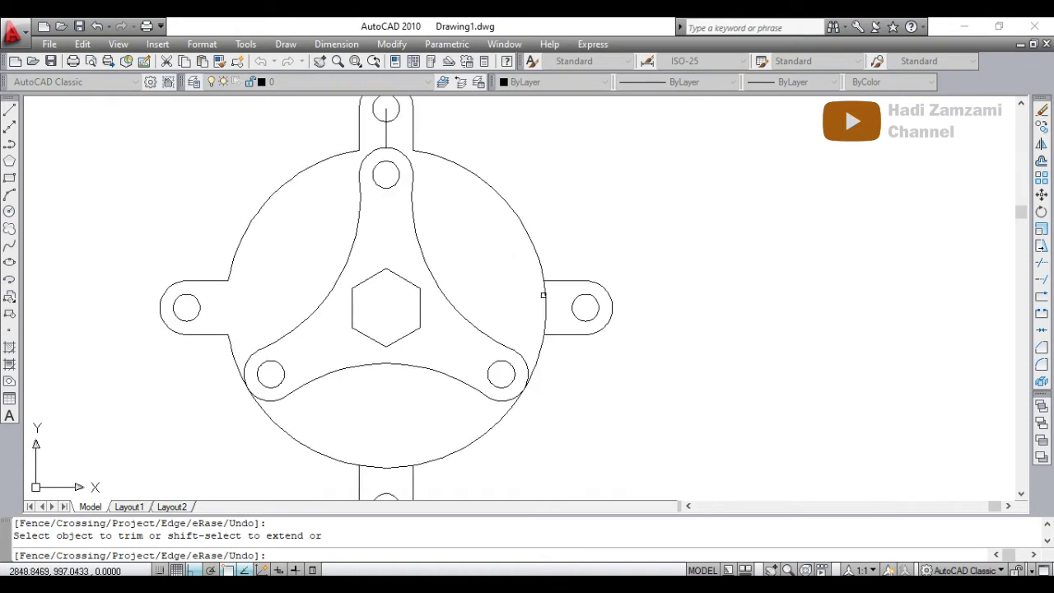
{"action": "left_click", "coordinate": [544, 299]}
{"action": "middle_click_drag", "start_coordinate": [520, 328], "coordinate": [547, 197]}
{"action": "left_click", "coordinate": [422, 340]}
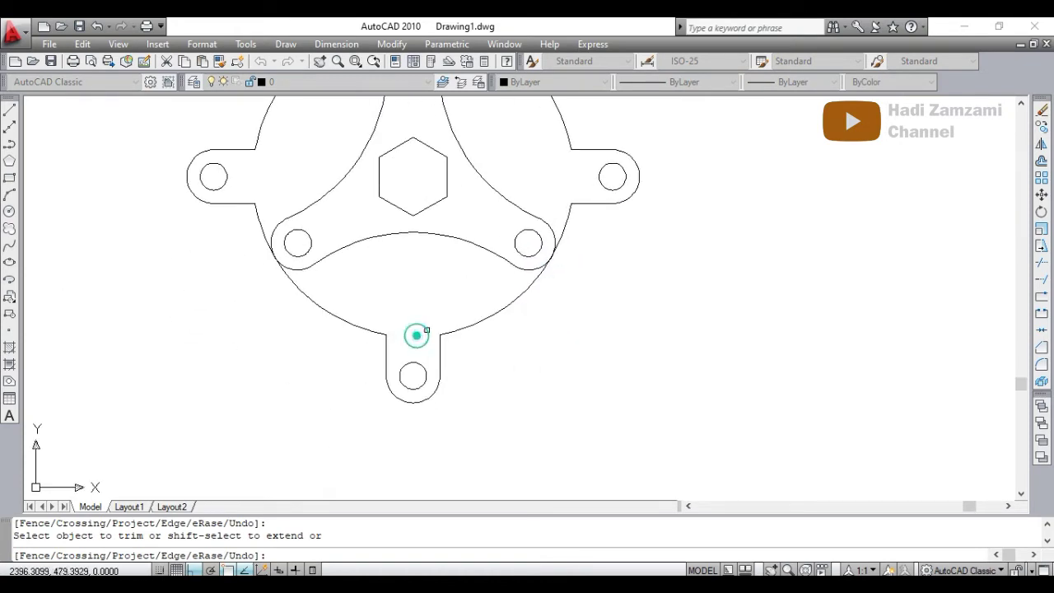
{"action": "scroll", "coordinate": [482, 376], "scroll_direction": "down", "scroll_amount": 2}
{"action": "key", "text": "Escape"}
{"action": "scroll", "coordinate": [450, 178], "scroll_direction": "up", "scroll_amount": 2}
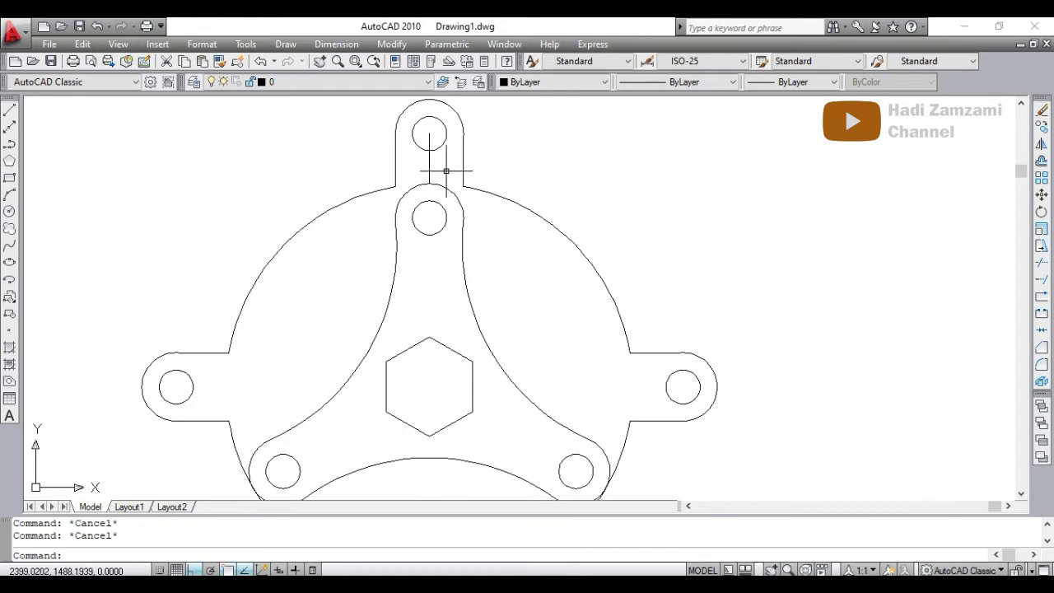
- Erase the stray short line in the top lug and bring up the reference PDF
{"action": "type", "text": "e"}
{"action": "key", "text": "Return"}
{"action": "left_click", "coordinate": [429, 164]}
{"action": "key", "text": "Return"}
{"action": "scroll", "coordinate": [517, 258], "scroll_direction": "down", "scroll_amount": 2}
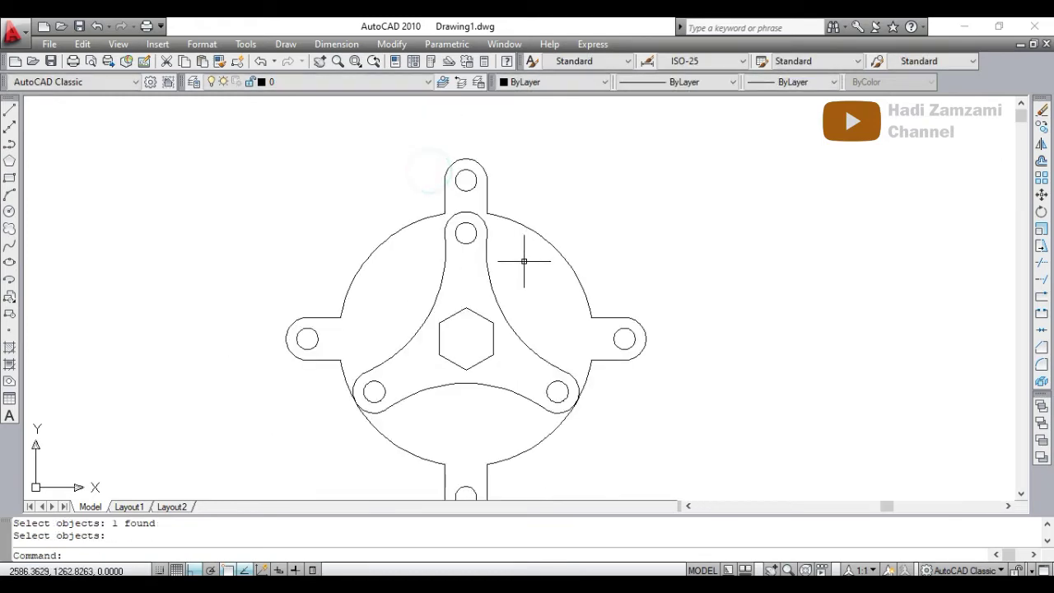
{"action": "middle_click_drag", "start_coordinate": [518, 258], "coordinate": [482, 234]}
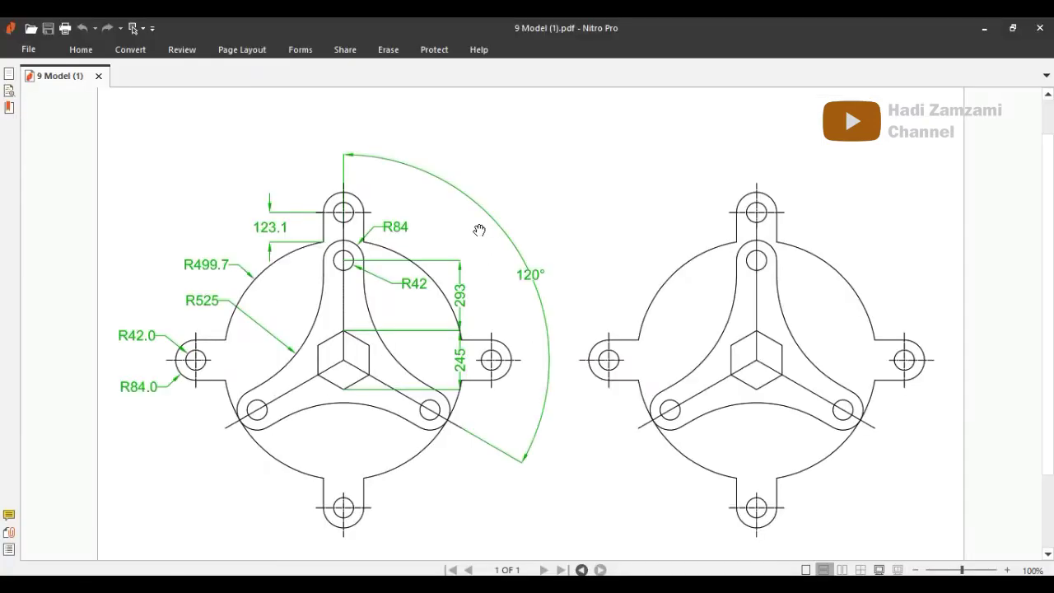
{"action": "key", "text": "alt+Tab"}
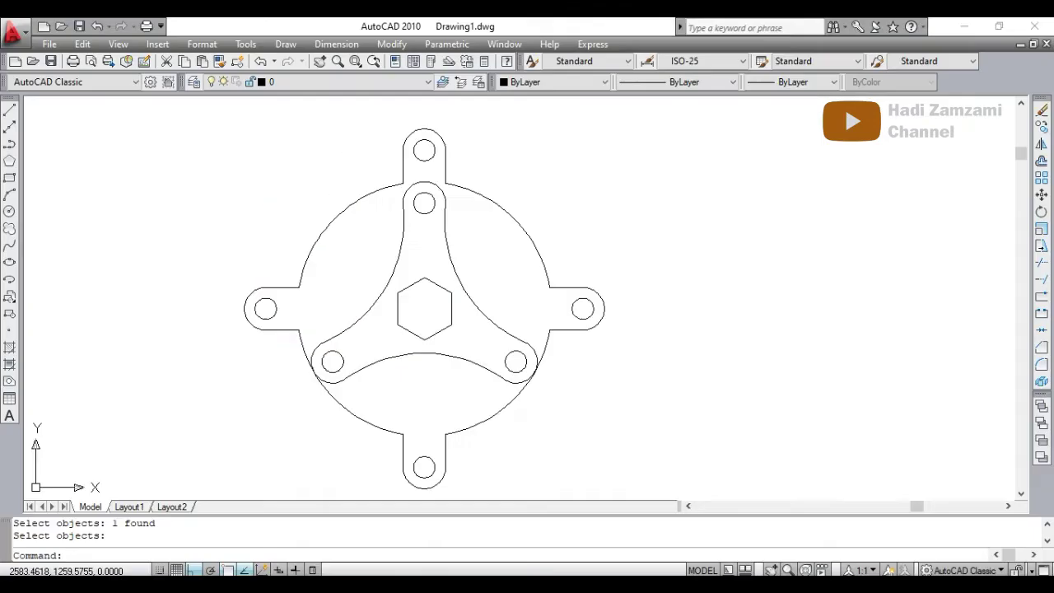
{"action": "key", "text": "alt+Tab"}
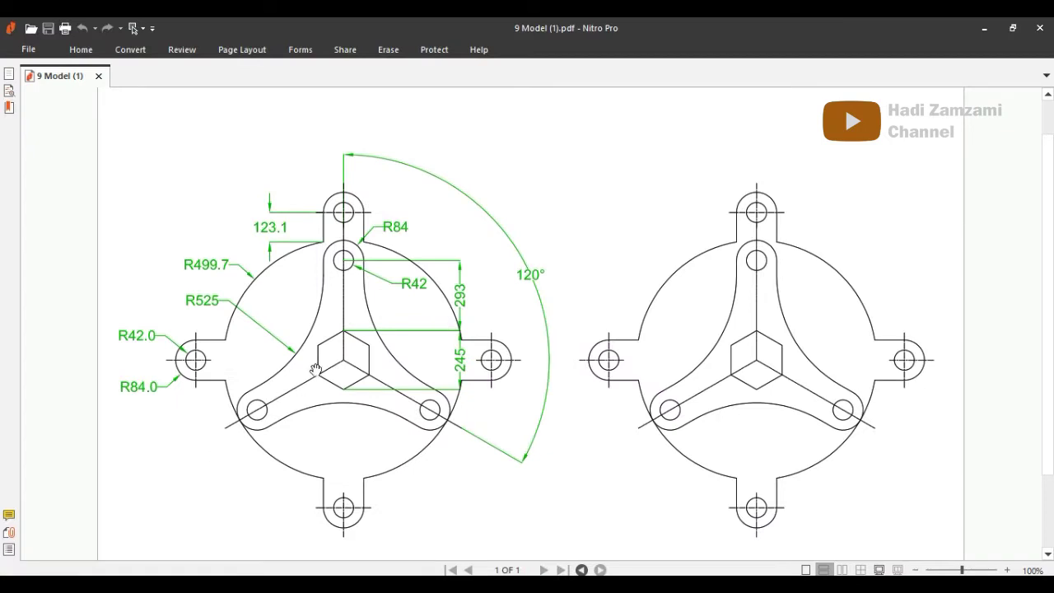
- Draw a vertical line from the hexagon centre straight up through the top lug
{"action": "key", "text": "alt+Tab"}
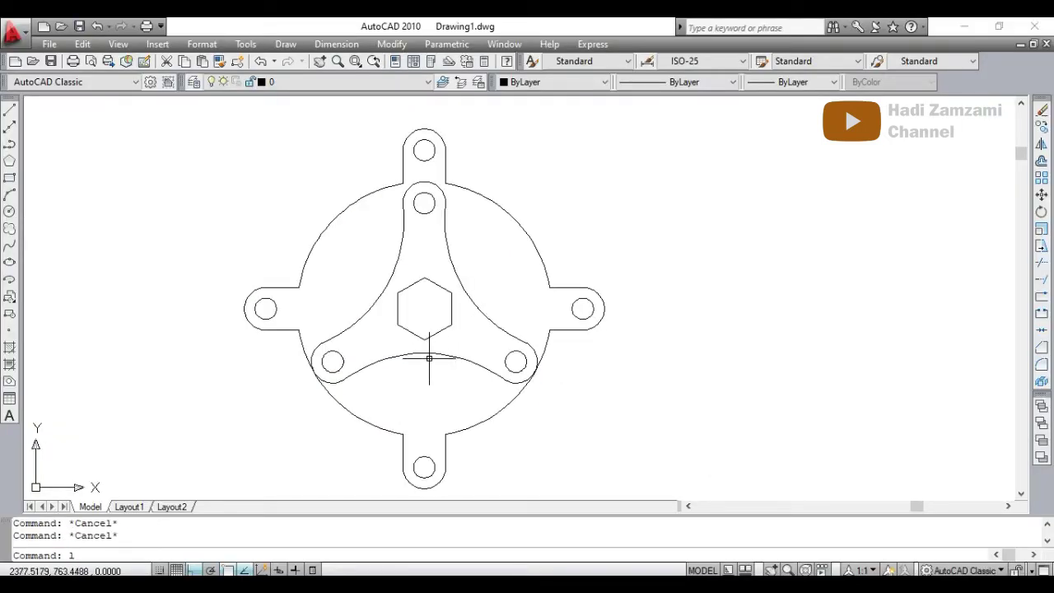
{"action": "key", "text": "Return"}
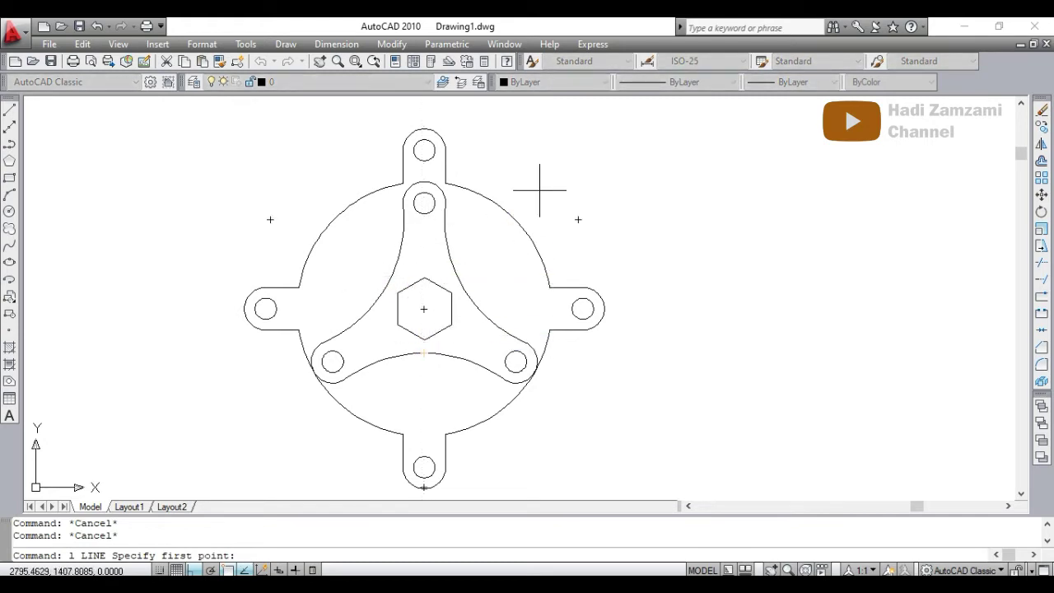
{"action": "left_click", "coordinate": [424, 309]}
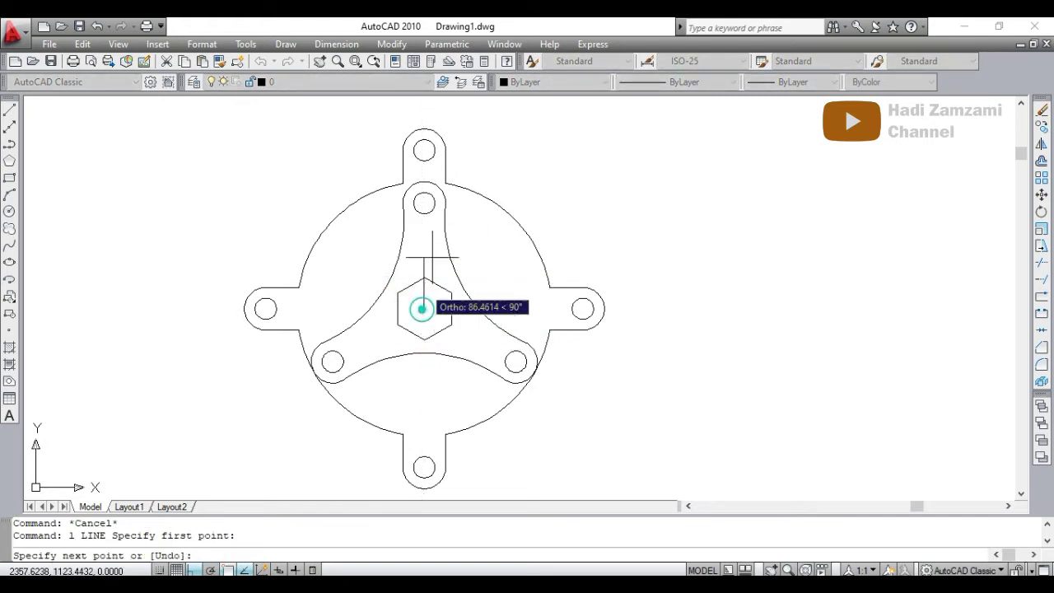
{"action": "left_click", "coordinate": [424, 129]}
{"action": "scroll", "coordinate": [426, 149], "scroll_direction": "up", "scroll_amount": 2}
{"action": "middle_click_drag", "start_coordinate": [435, 283], "coordinate": [433, 294]}
{"action": "key", "text": "Return"}
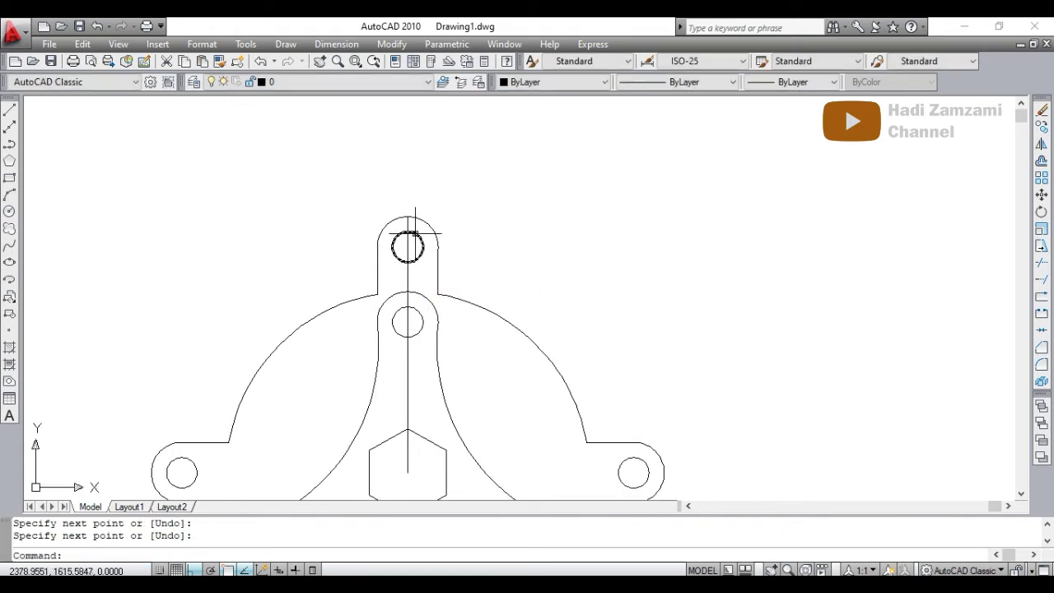
- Stretch the centre line's top end by 5, then 35, and recheck the reference PDF
{"action": "left_click", "coordinate": [407, 220]}
{"action": "left_click", "coordinate": [408, 217]}
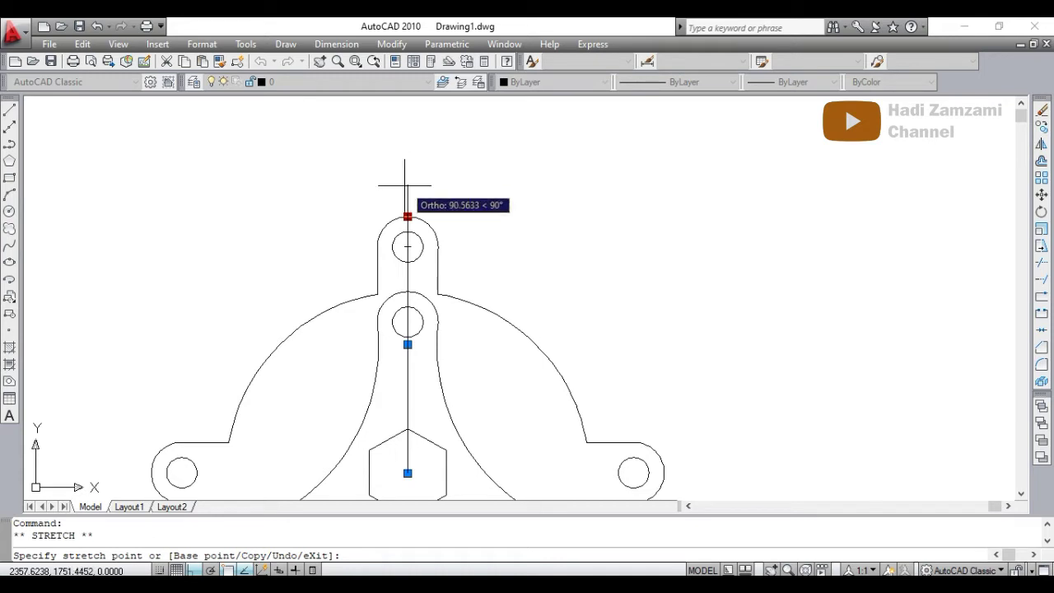
{"action": "type", "text": "5"}
{"action": "key", "text": "Return"}
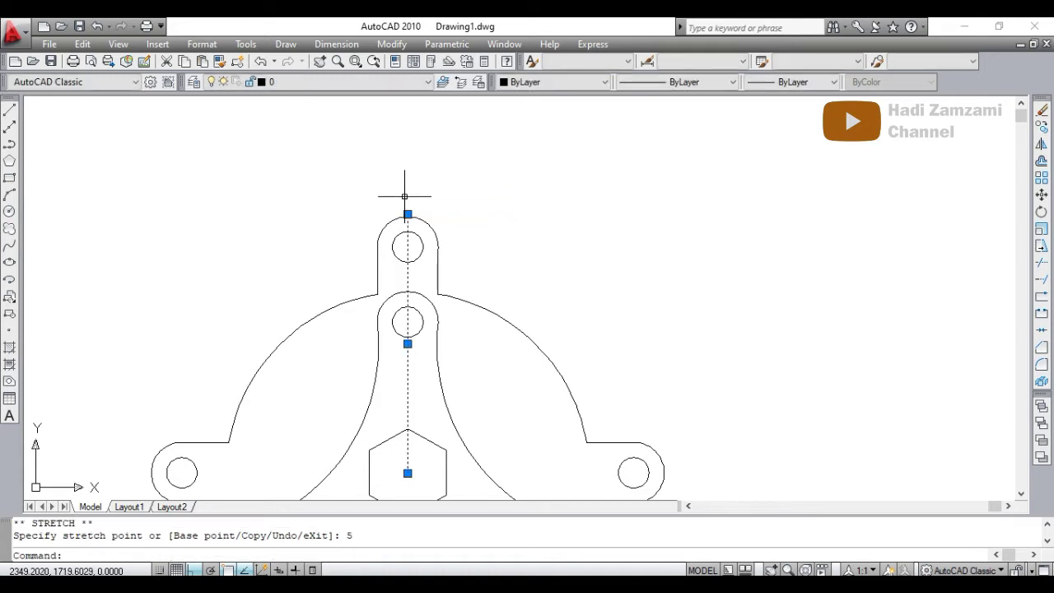
{"action": "scroll", "coordinate": [404, 196], "scroll_direction": "up", "scroll_amount": 8}
{"action": "left_click", "coordinate": [405, 246]}
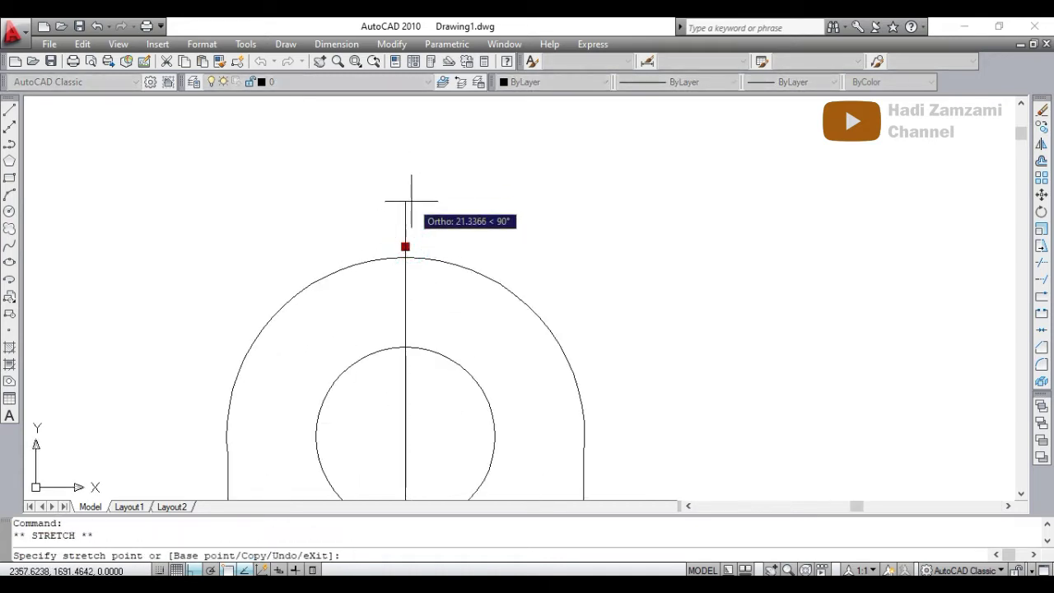
{"action": "type", "text": "35"}
{"action": "key", "text": "Return"}
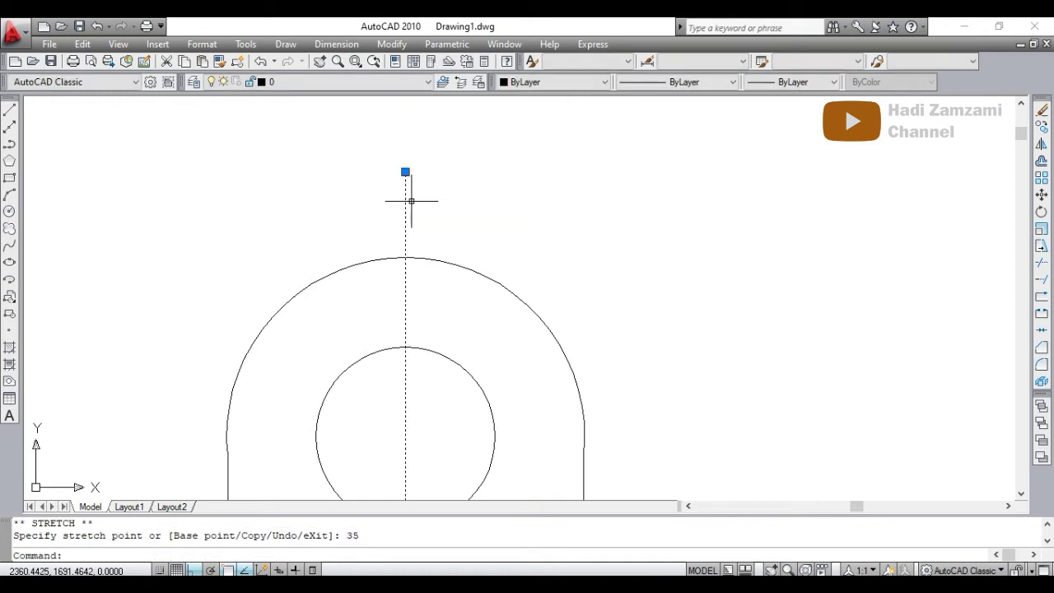
{"action": "scroll", "coordinate": [411, 201], "scroll_direction": "down", "scroll_amount": 3}
{"action": "key", "text": "Escape"}
{"action": "scroll", "coordinate": [463, 188], "scroll_direction": "up", "scroll_amount": 4}
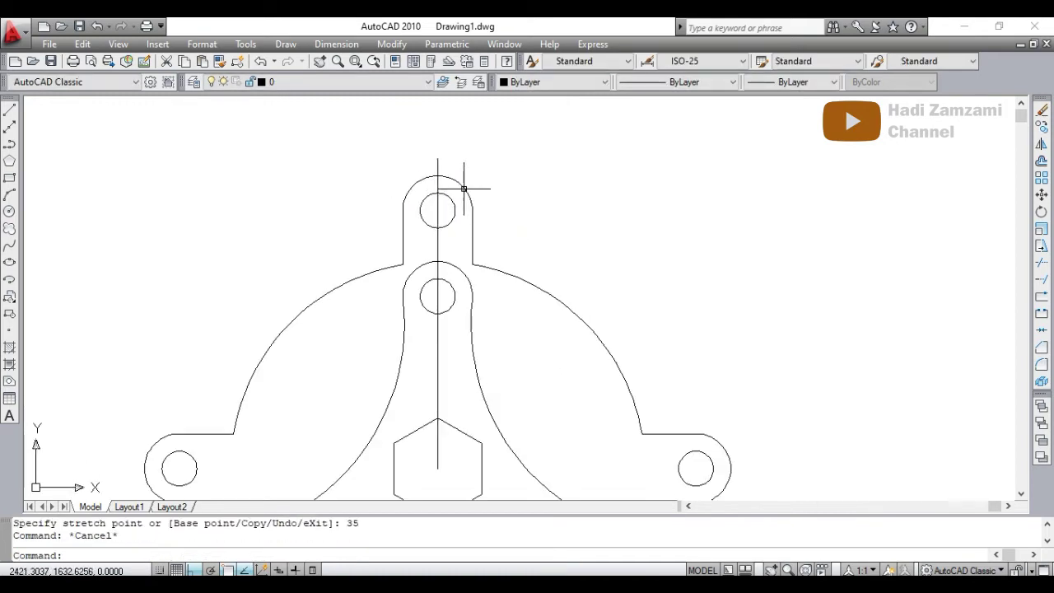
{"action": "scroll", "coordinate": [464, 188], "scroll_direction": "down", "scroll_amount": 3}
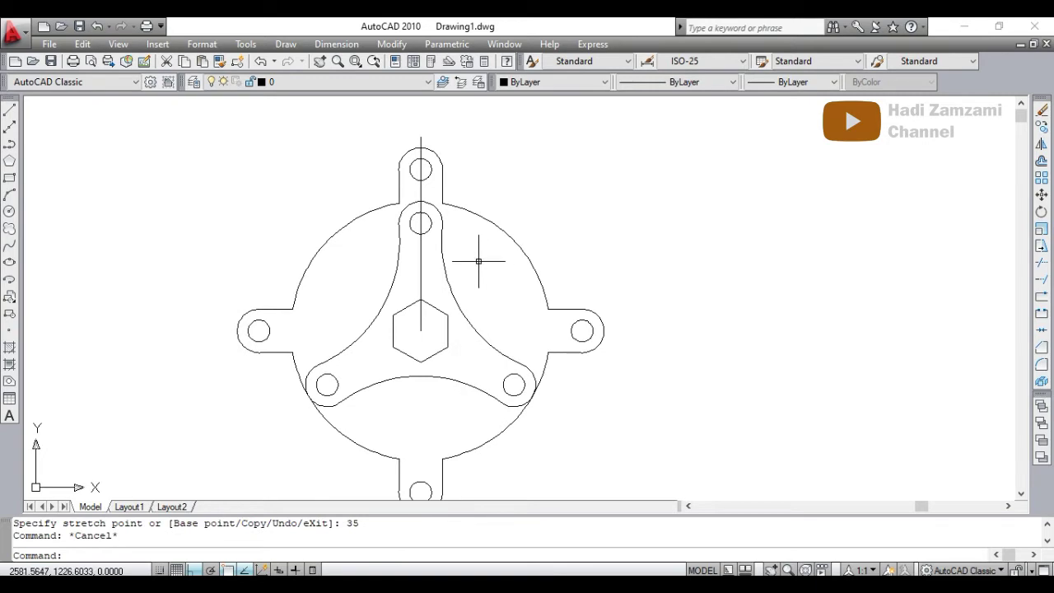
{"action": "key", "text": "Escape"}
{"action": "key", "text": "alt+Tab"}
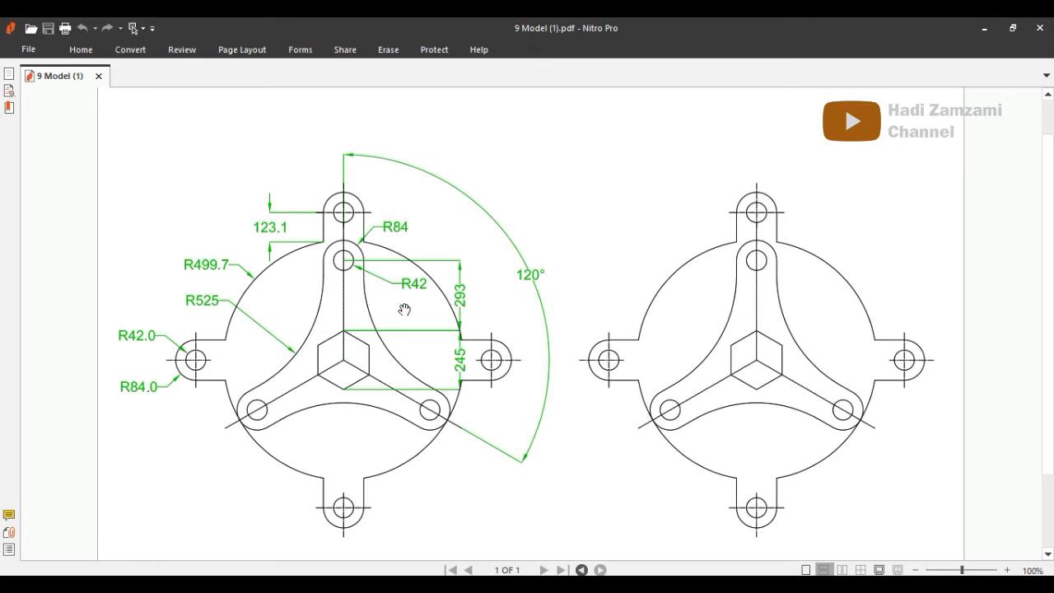
- Load the CENTER2 linetype into the drawing through the linetype manager
{"action": "key", "text": "alt+Tab"}
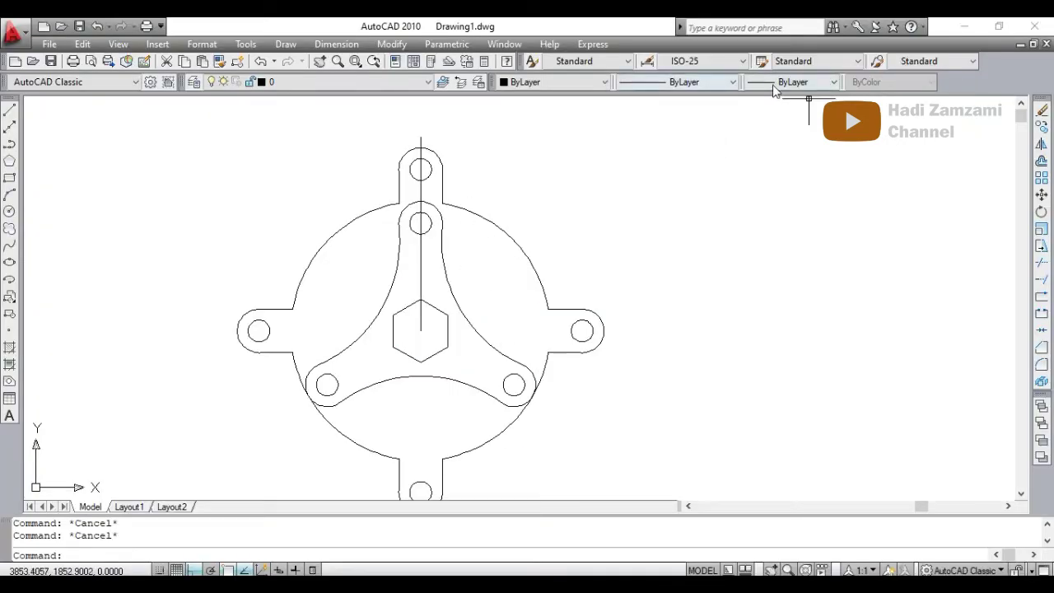
{"action": "left_click", "coordinate": [778, 82]}
{"action": "left_click", "coordinate": [704, 86]}
{"action": "left_click", "coordinate": [705, 82]}
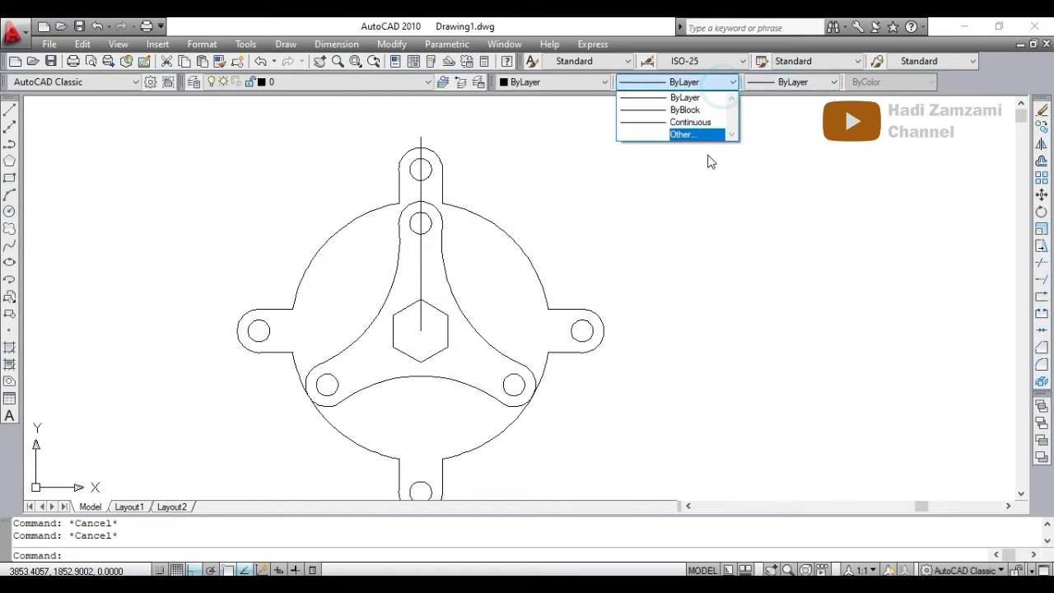
{"action": "left_click", "coordinate": [696, 134]}
{"action": "left_click", "coordinate": [642, 174]}
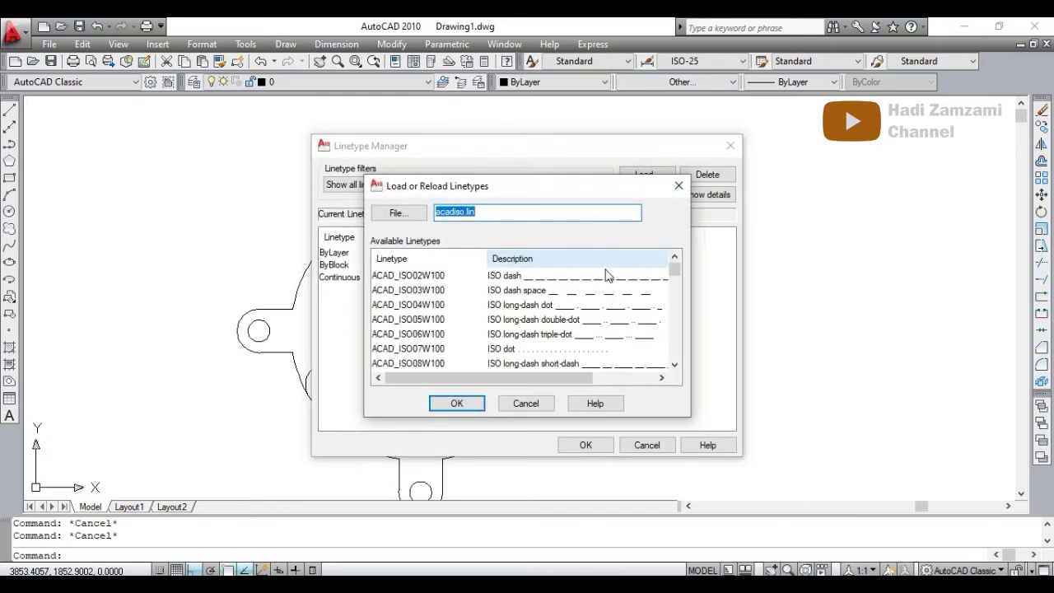
{"action": "left_click_drag", "start_coordinate": [675, 274], "coordinate": [676, 283]}
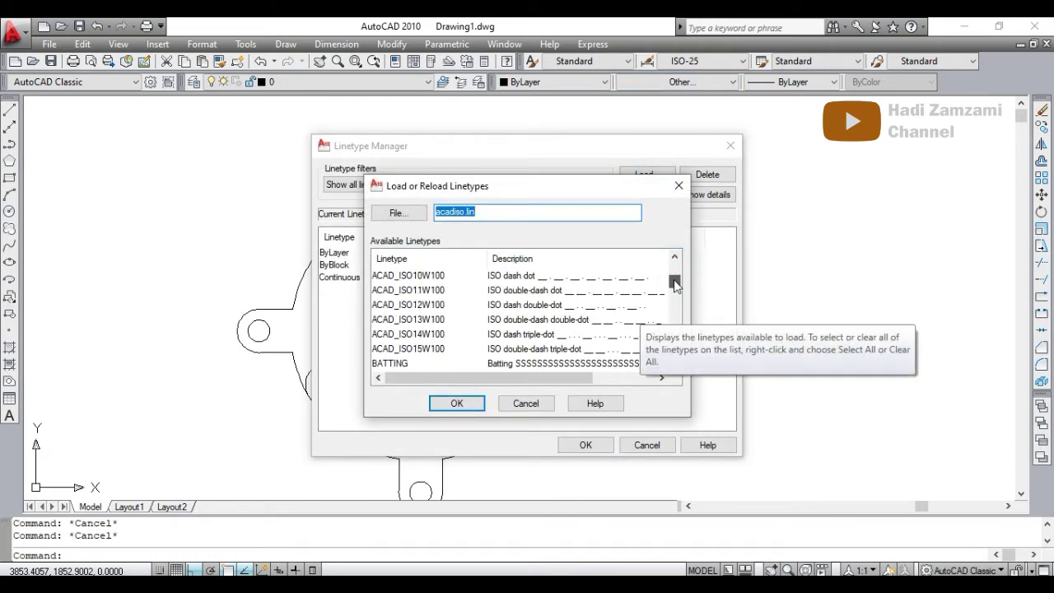
{"action": "scroll", "coordinate": [523, 302], "scroll_direction": "down", "scroll_amount": 2}
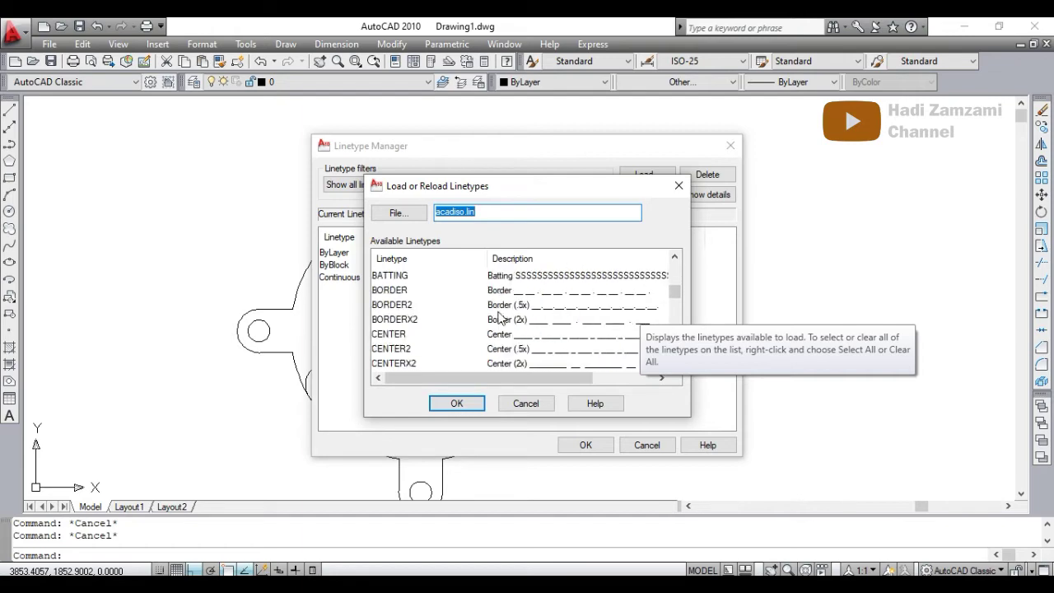
{"action": "scroll", "coordinate": [485, 327], "scroll_direction": "down", "scroll_amount": 1}
{"action": "left_click", "coordinate": [406, 304]}
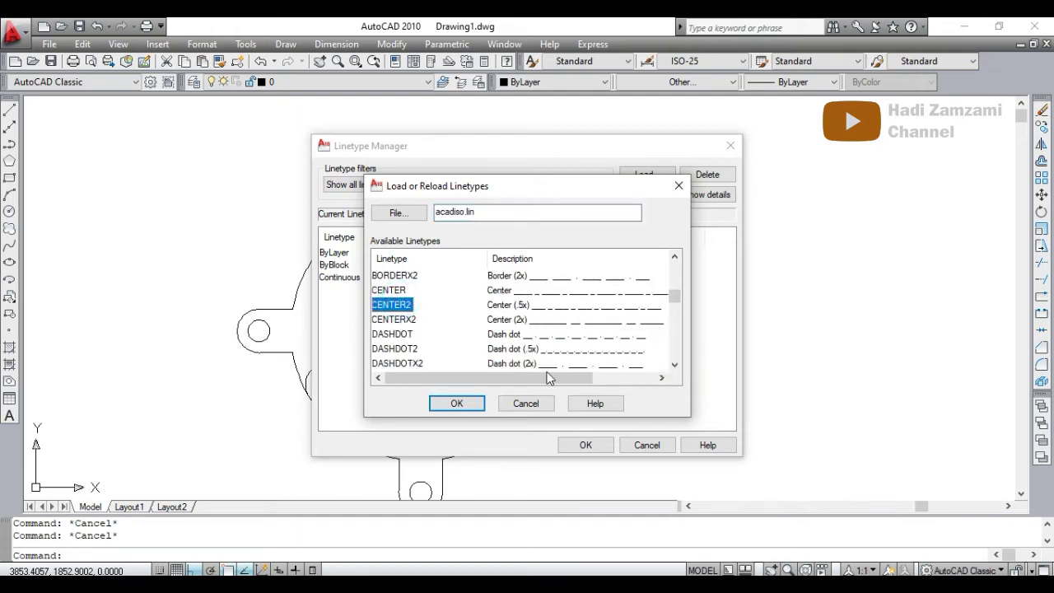
{"action": "left_click", "coordinate": [454, 403]}
{"action": "left_click", "coordinate": [585, 445]}
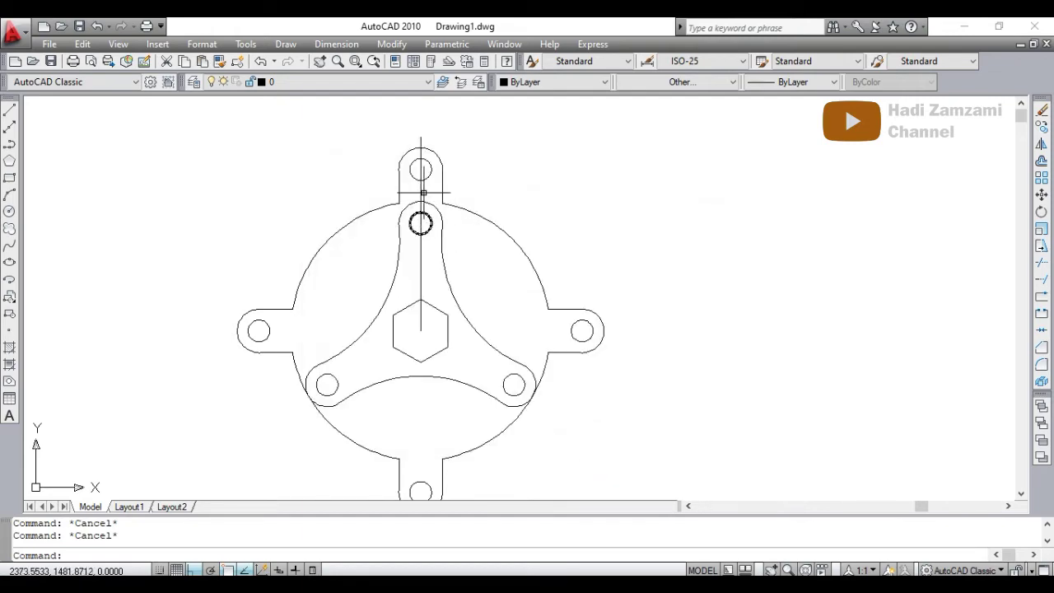
- Apply CENTER2 to the vertical centre line and open the Properties palette
{"action": "left_click", "coordinate": [420, 218]}
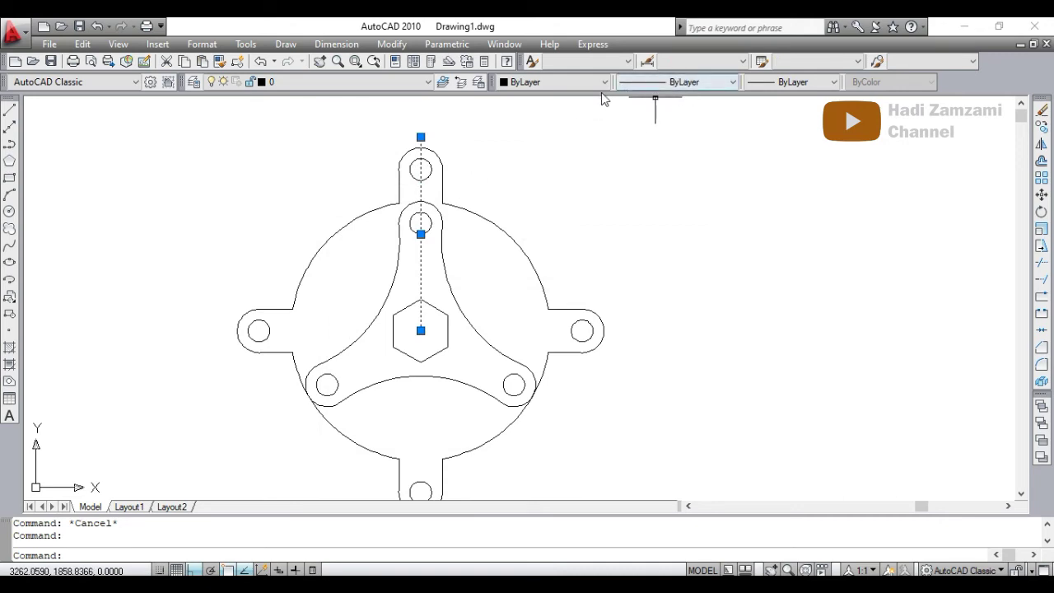
{"action": "left_click", "coordinate": [681, 88]}
{"action": "left_click", "coordinate": [671, 117]}
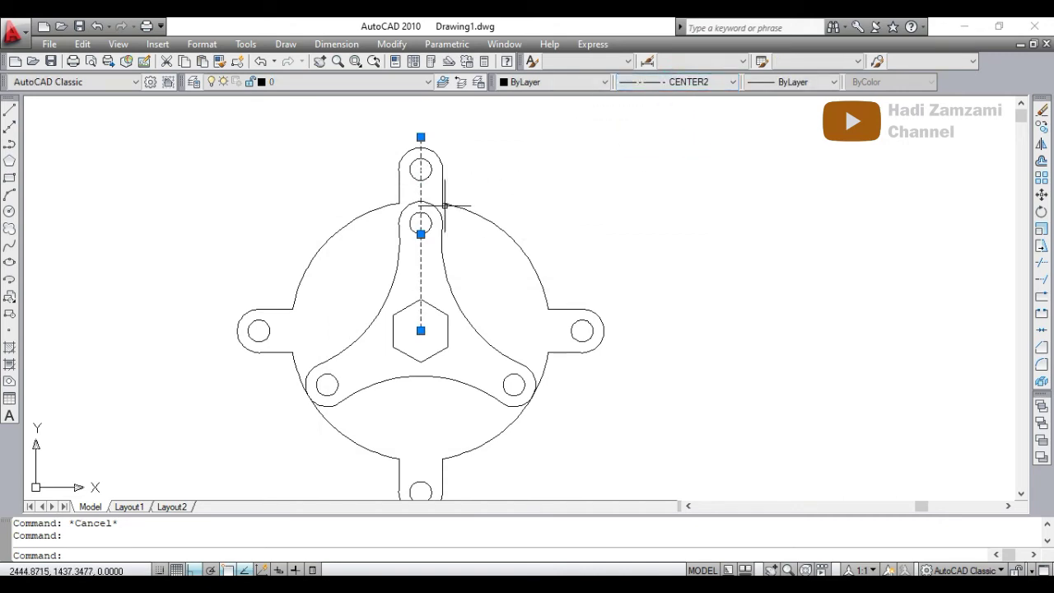
{"action": "key", "text": "Escape"}
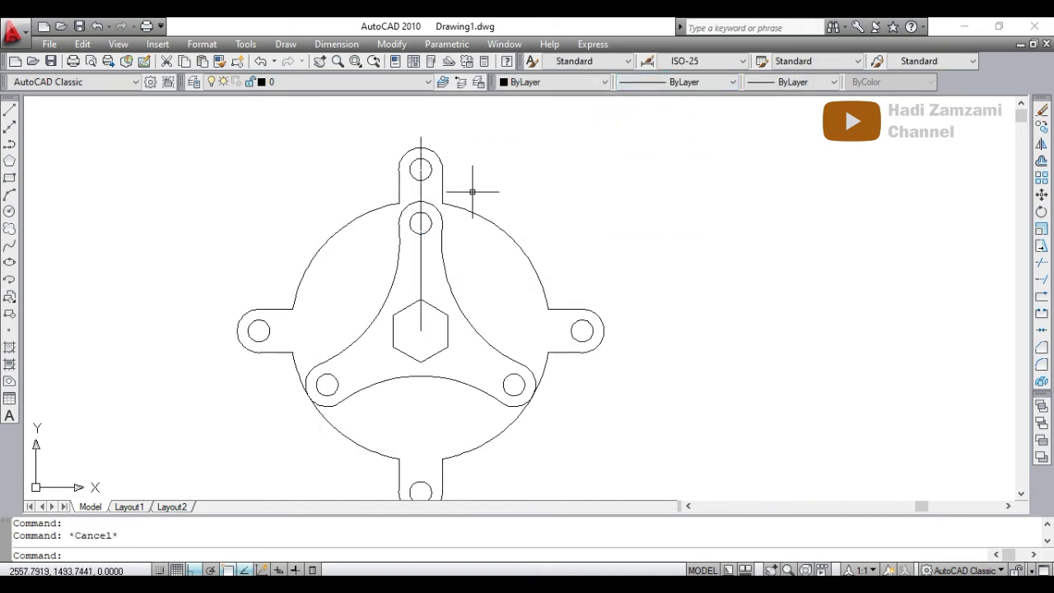
{"action": "scroll", "coordinate": [408, 189], "scroll_direction": "up", "scroll_amount": 5}
{"action": "scroll", "coordinate": [480, 223], "scroll_direction": "down", "scroll_amount": 2}
{"action": "scroll", "coordinate": [521, 222], "scroll_direction": "down", "scroll_amount": 4}
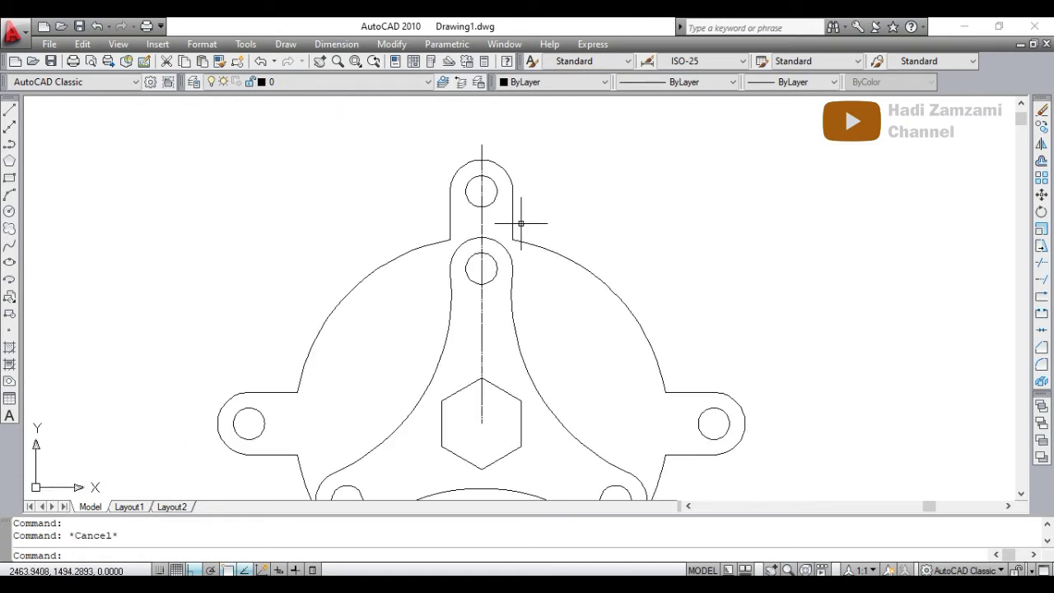
{"action": "type", "text": "pr"}
{"action": "key", "text": "Return"}
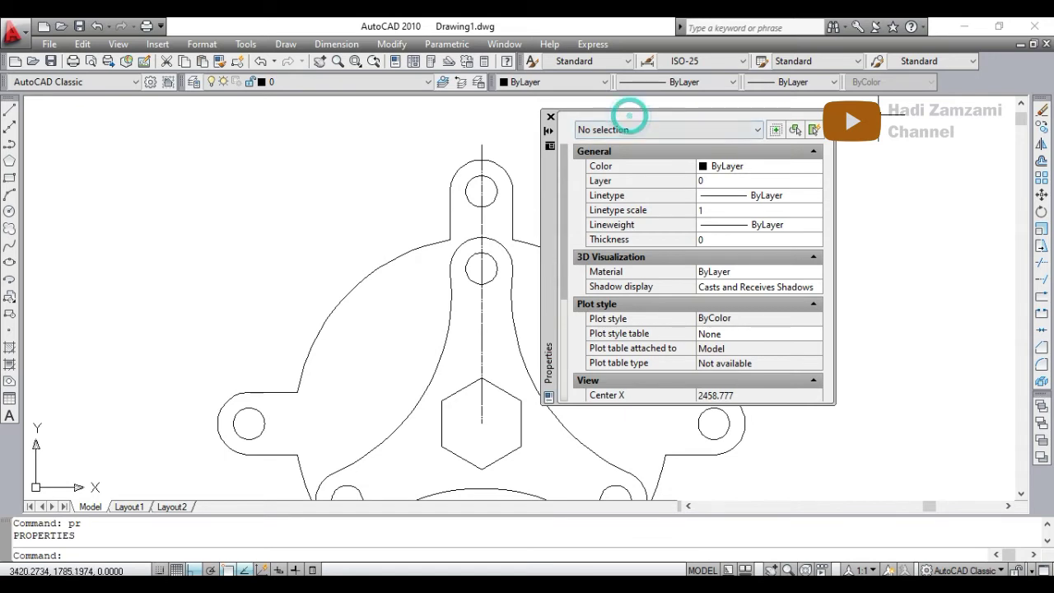
- Set the vertical centre line's linetype scale to 10
{"action": "left_click_drag", "start_coordinate": [541, 198], "coordinate": [700, 185]}
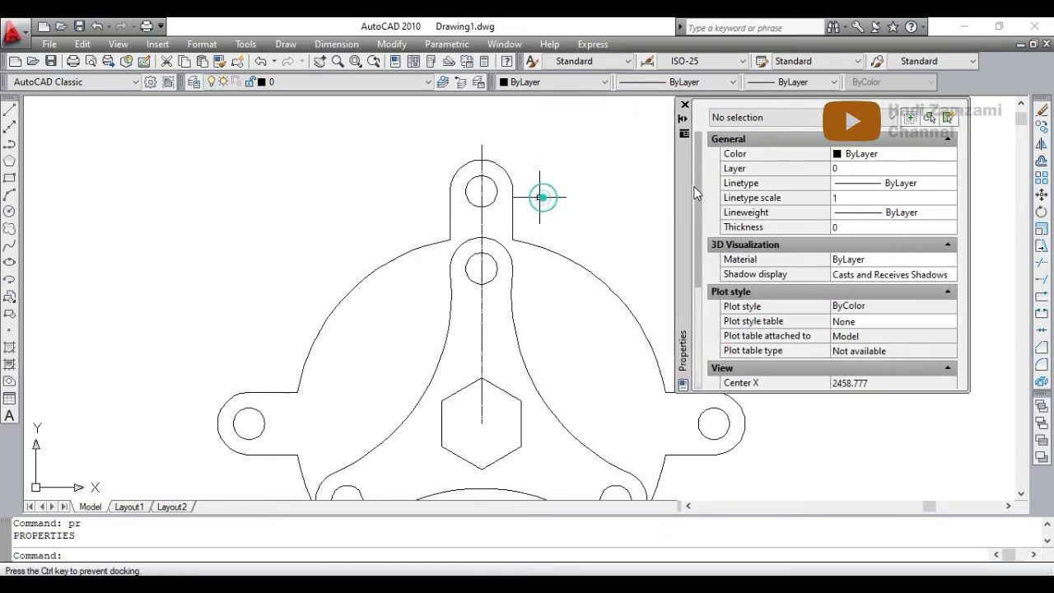
{"action": "left_click", "coordinate": [482, 215]}
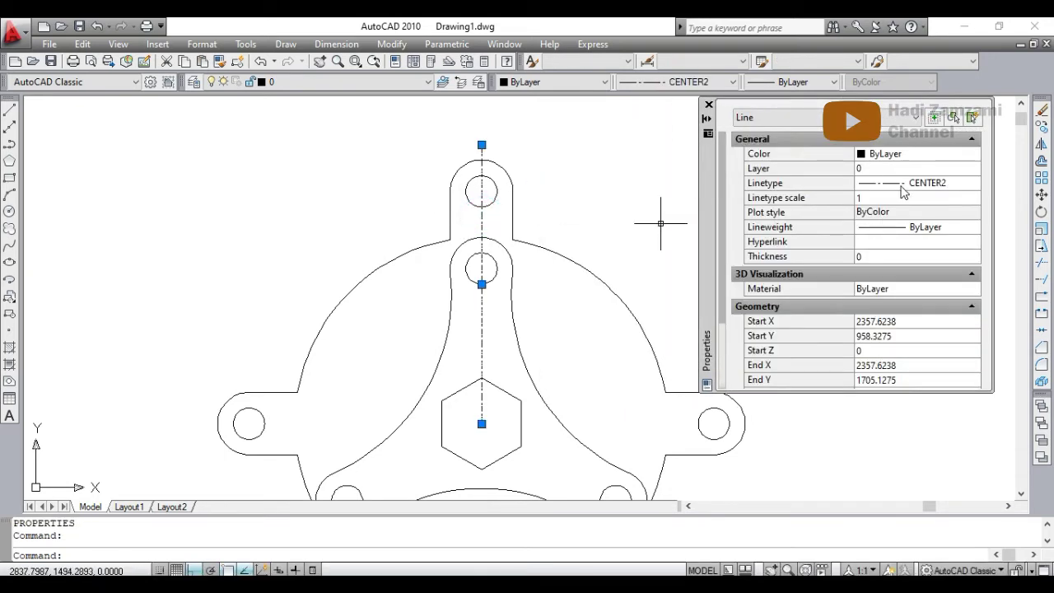
{"action": "left_click", "coordinate": [894, 183]}
{"action": "left_click", "coordinate": [897, 197]}
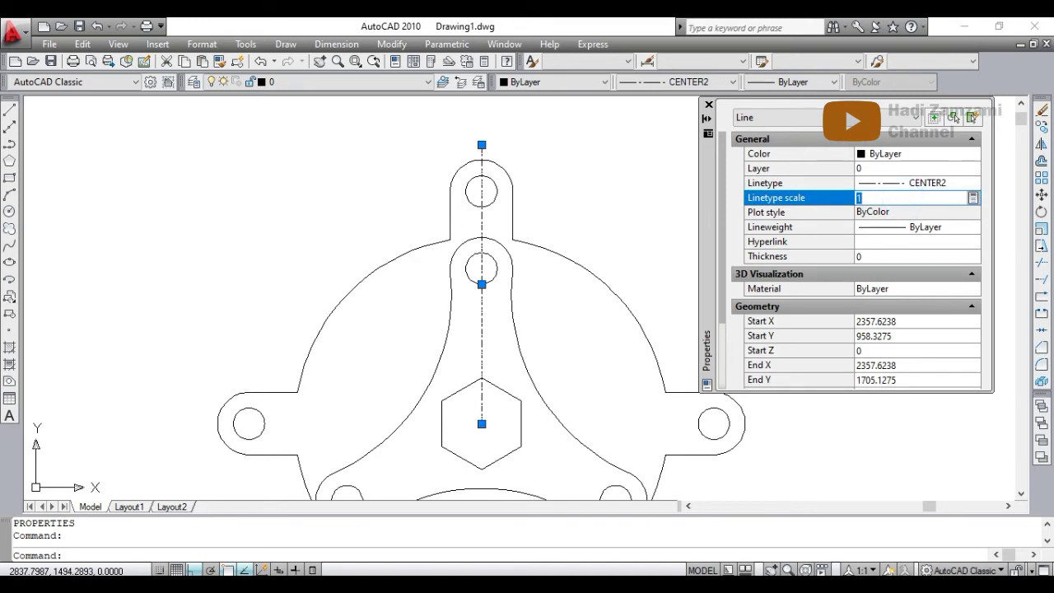
{"action": "type", "text": "10"}
{"action": "key", "text": "Return"}
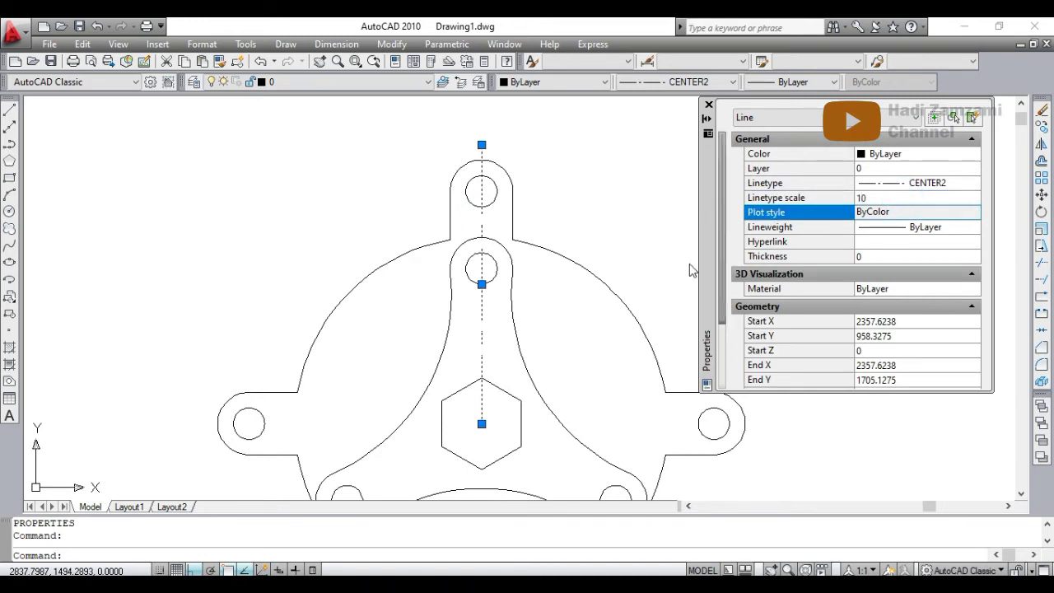
{"action": "left_click", "coordinate": [349, 228]}
{"action": "left_click", "coordinate": [313, 264]}
{"action": "key", "text": "Escape"}
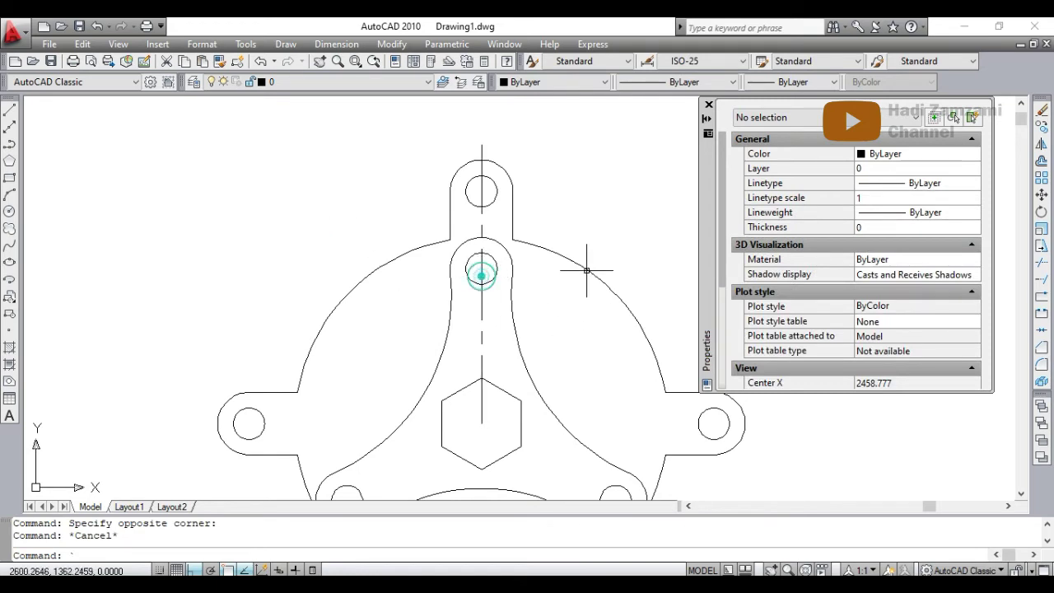
- With nothing selected, set the drawing's linetype scale to 5
{"action": "left_click", "coordinate": [877, 198]}
{"action": "type", "text": "5"}
{"action": "key", "text": "Return"}
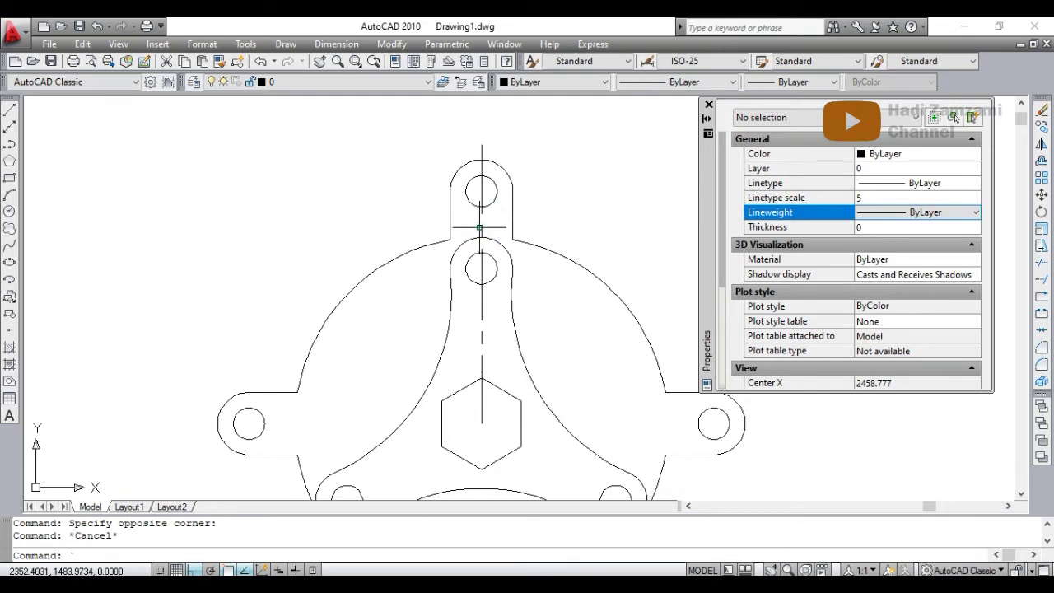
{"action": "left_click", "coordinate": [878, 198]}
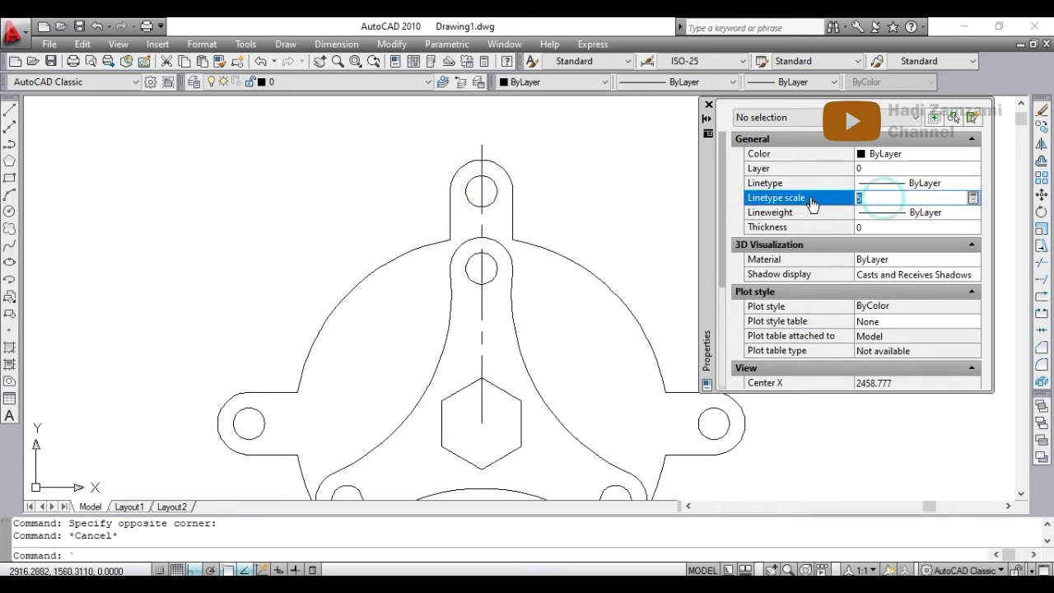
{"action": "key", "text": "Return"}
{"action": "key", "text": "Escape"}
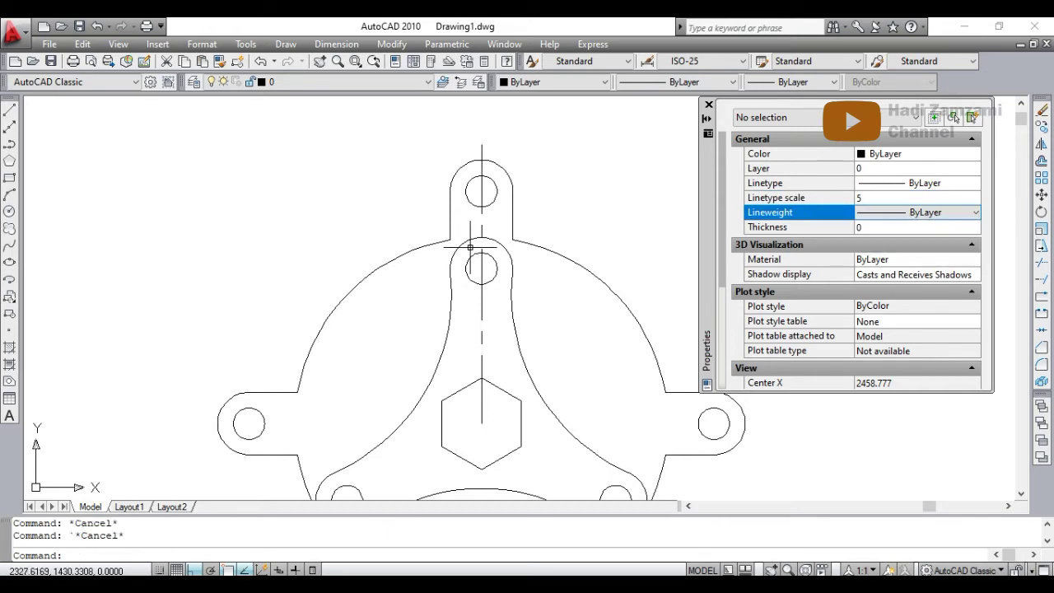
- Change the vertical centre line's own linetype scale to 5
{"action": "left_click", "coordinate": [482, 247]}
{"action": "left_click", "coordinate": [865, 199]}
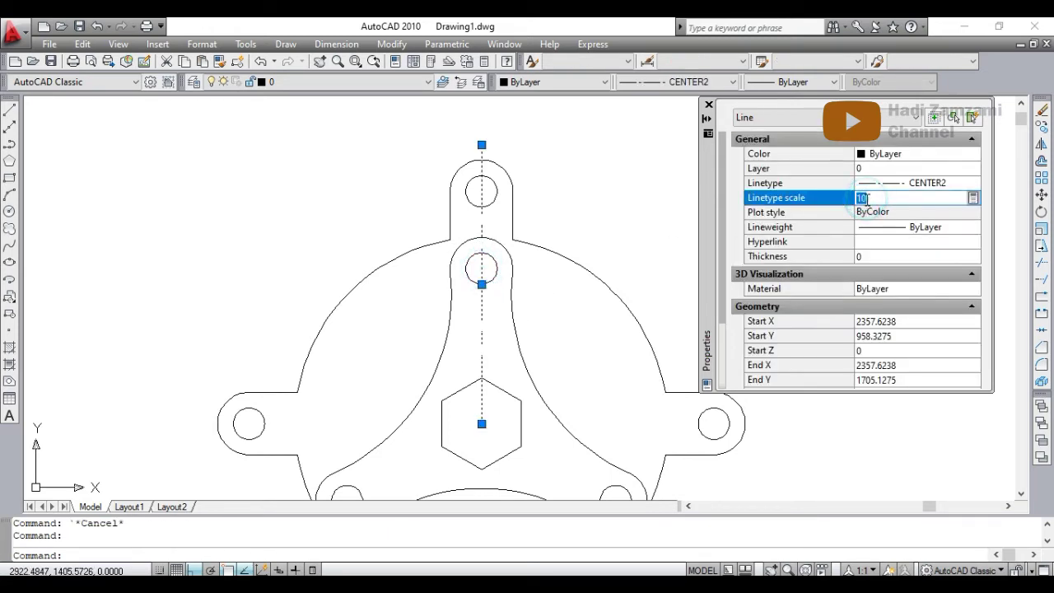
{"action": "type", "text": "5"}
{"action": "key", "text": "Return"}
{"action": "key", "text": "Escape"}
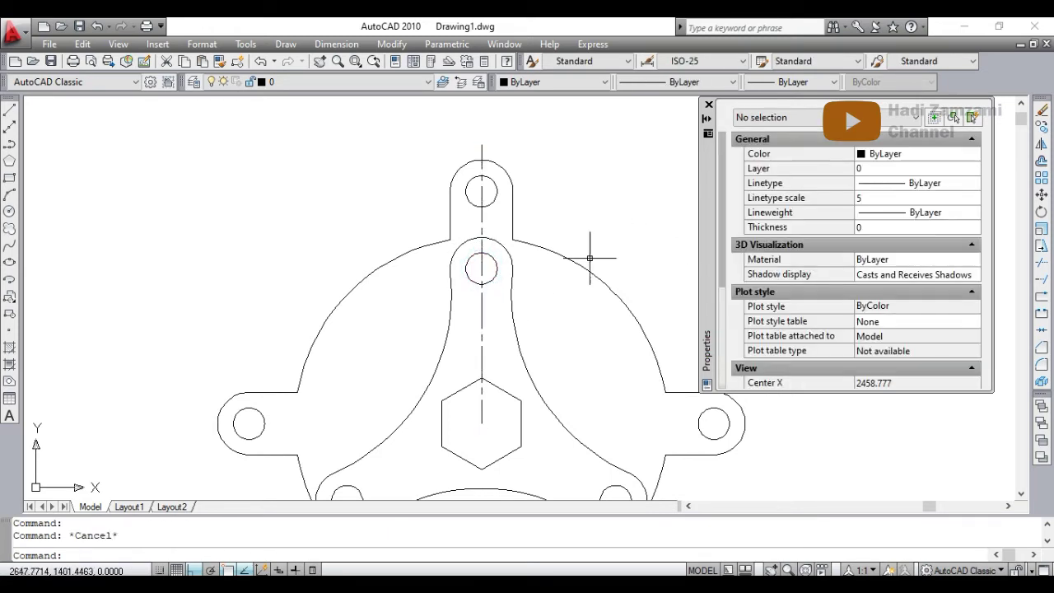
{"action": "scroll", "coordinate": [585, 293], "scroll_direction": "down", "scroll_amount": 2}
{"action": "type", "text": "a"}
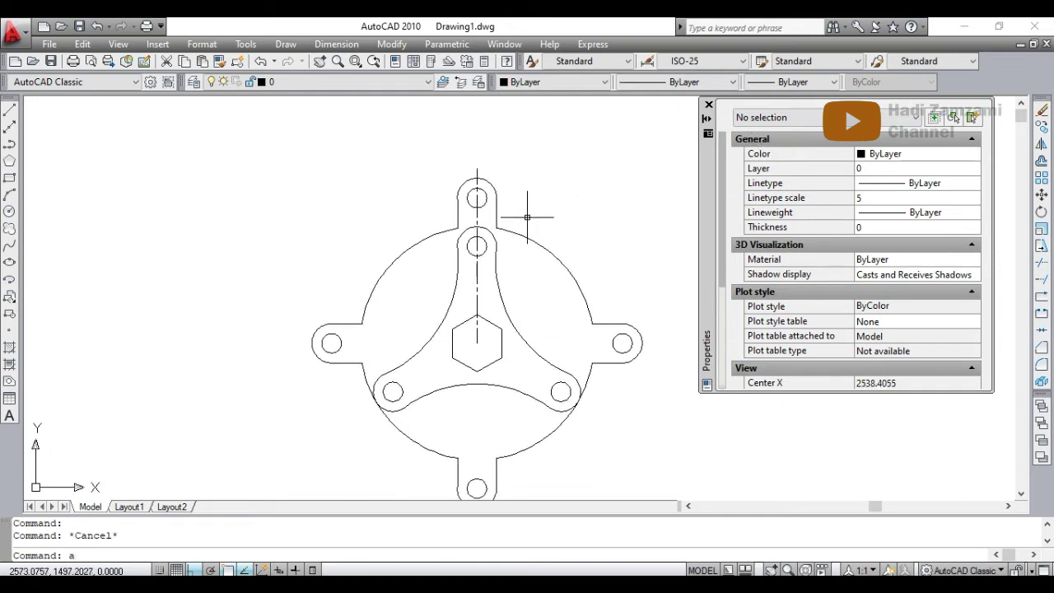
{"action": "type", "text": "r"}
{"action": "key", "text": "Return"}
- Polar-array the vertical centre line into 3 items over 360° around the hexagon's centre
{"action": "left_click", "coordinate": [609, 189]}
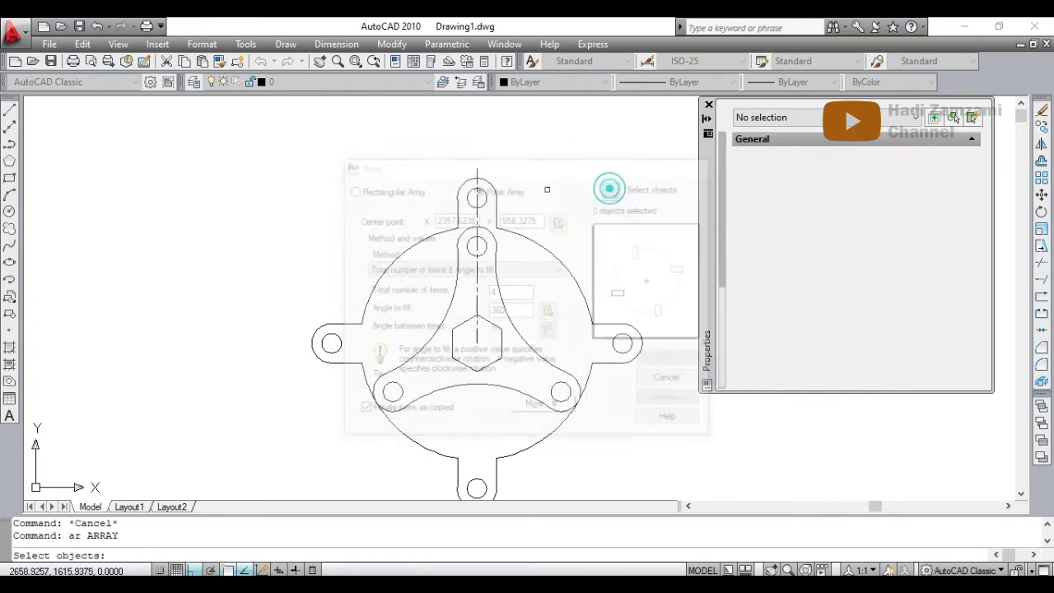
{"action": "left_click", "coordinate": [478, 169]}
{"action": "left_click", "coordinate": [472, 167]}
{"action": "key", "text": "Return"}
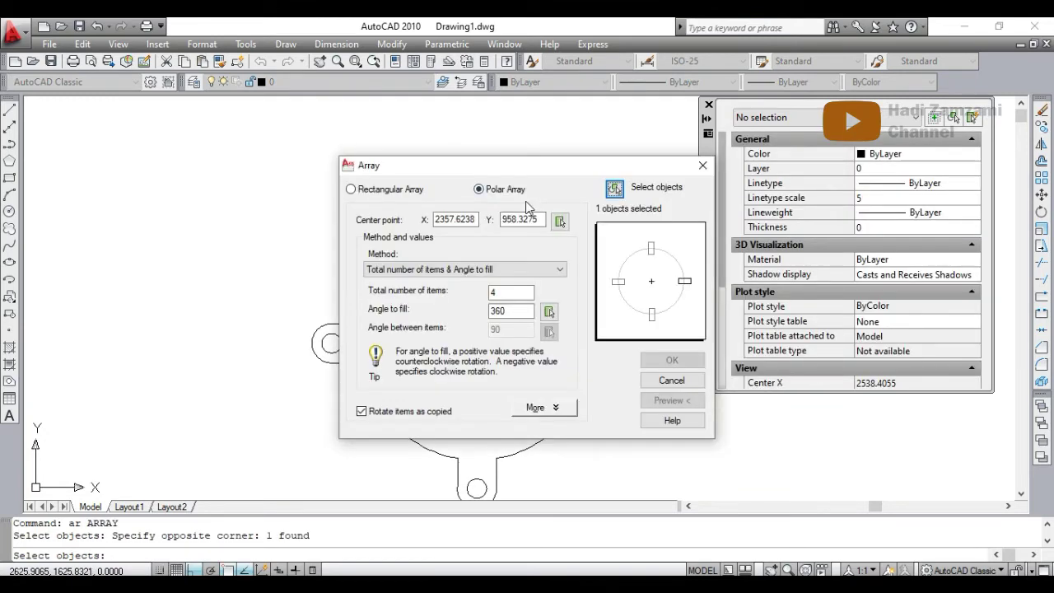
{"action": "left_click", "coordinate": [559, 222]}
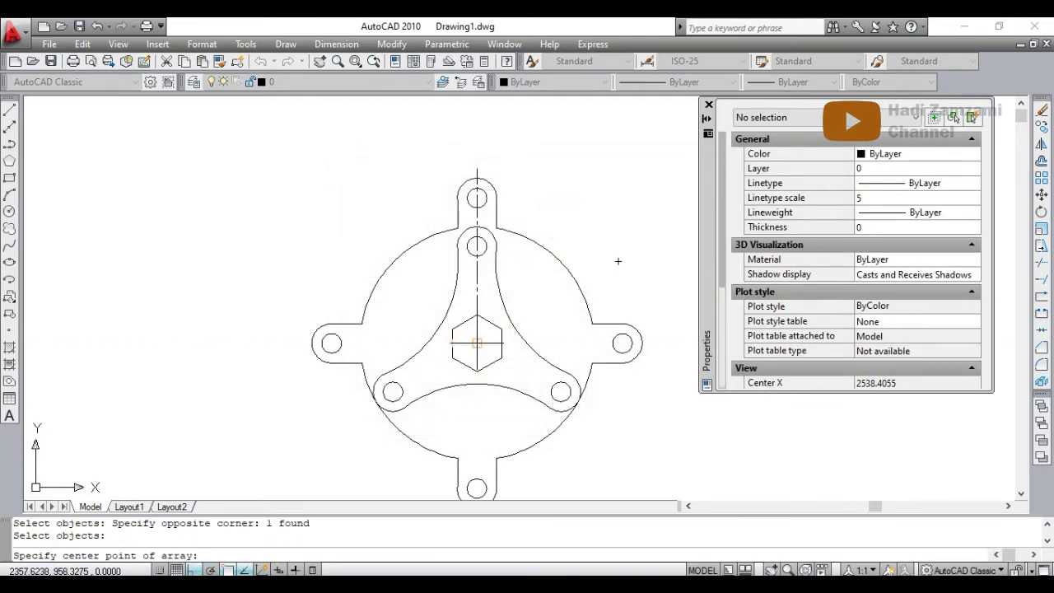
{"action": "left_click", "coordinate": [477, 342]}
{"action": "double_click", "coordinate": [506, 292]}
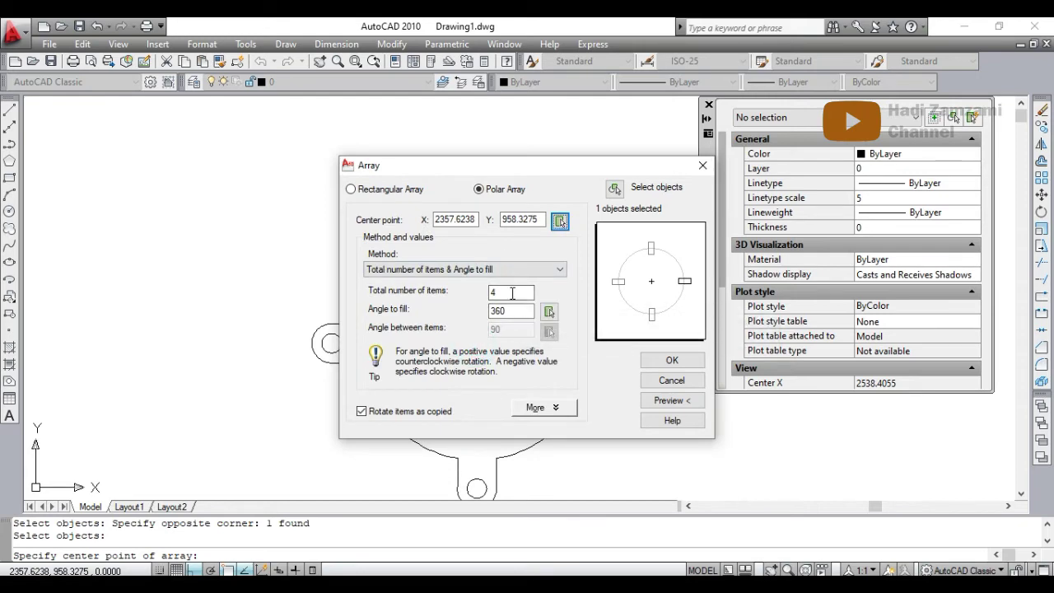
{"action": "type", "text": "3"}
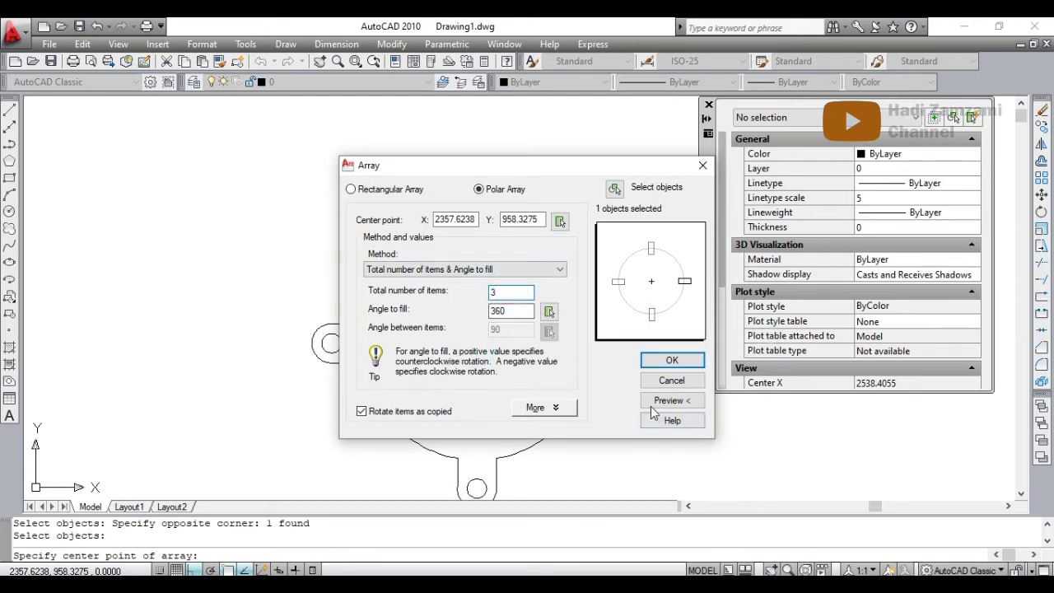
{"action": "left_click", "coordinate": [652, 404]}
{"action": "right_click", "coordinate": [533, 423]}
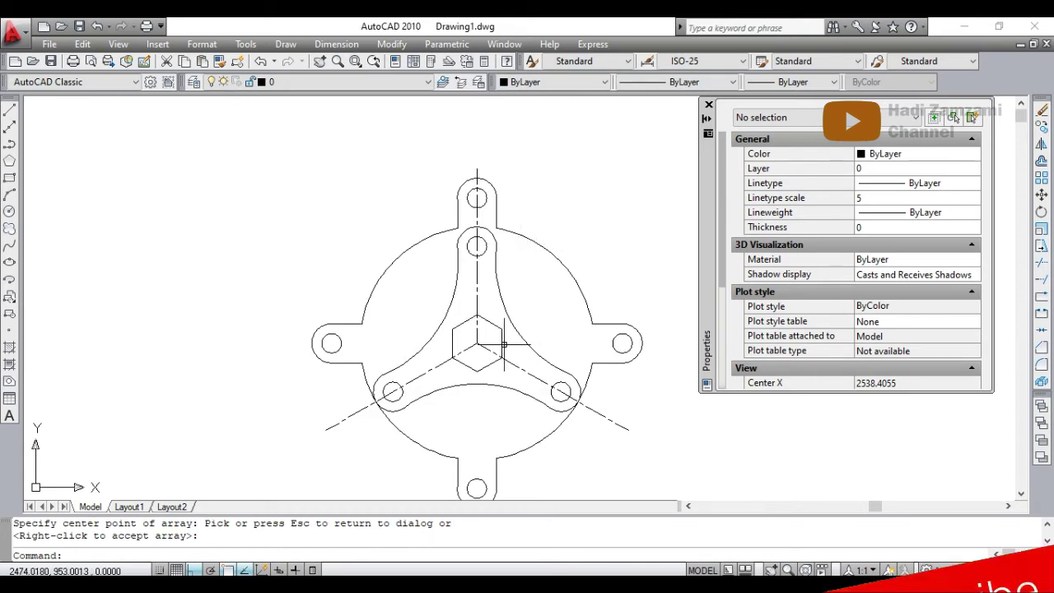
{"action": "middle_click_drag", "start_coordinate": [506, 352], "coordinate": [474, 344]}
{"action": "key", "text": "Escape"}
{"action": "key", "text": "Escape"}
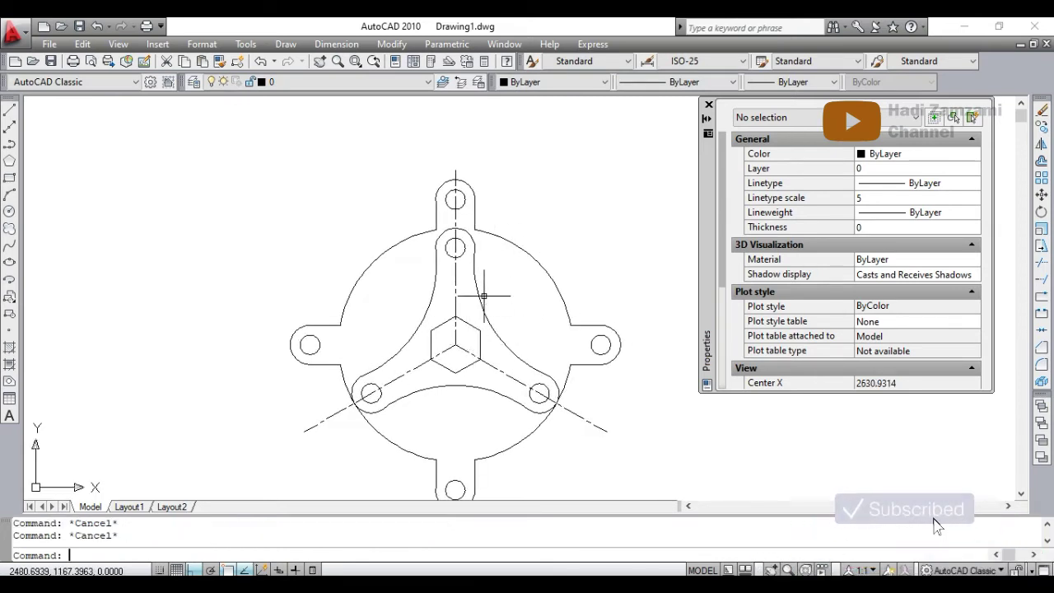
{"action": "middle_click_drag", "start_coordinate": [473, 299], "coordinate": [444, 262]}
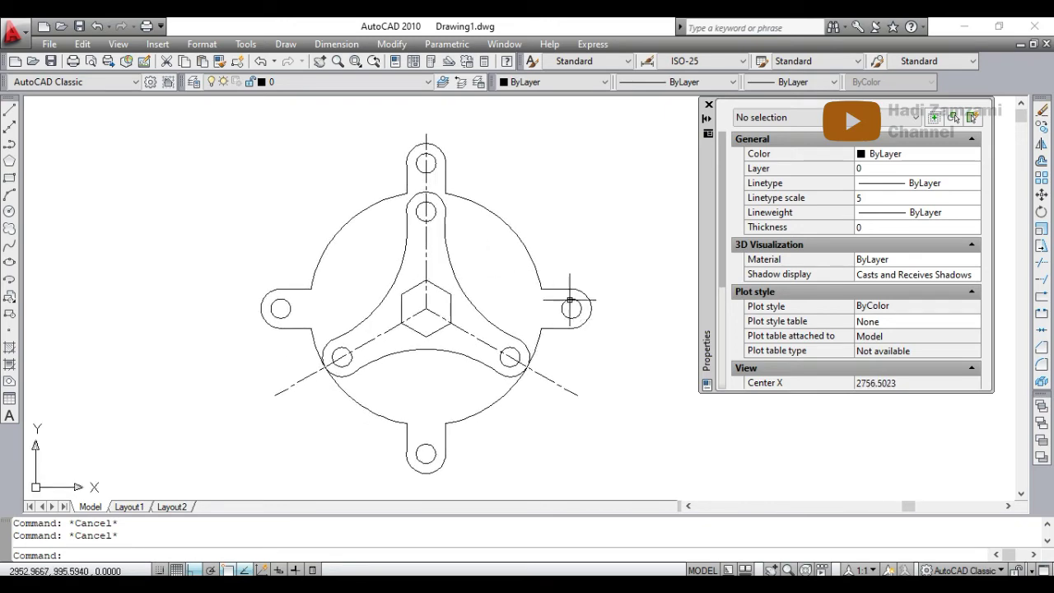
- Draw a horizontal line across the right lug's hole and extend its left end by 10
{"action": "scroll", "coordinate": [559, 311], "scroll_direction": "up", "scroll_amount": 2}
{"action": "middle_click_drag", "start_coordinate": [559, 311], "coordinate": [529, 325]}
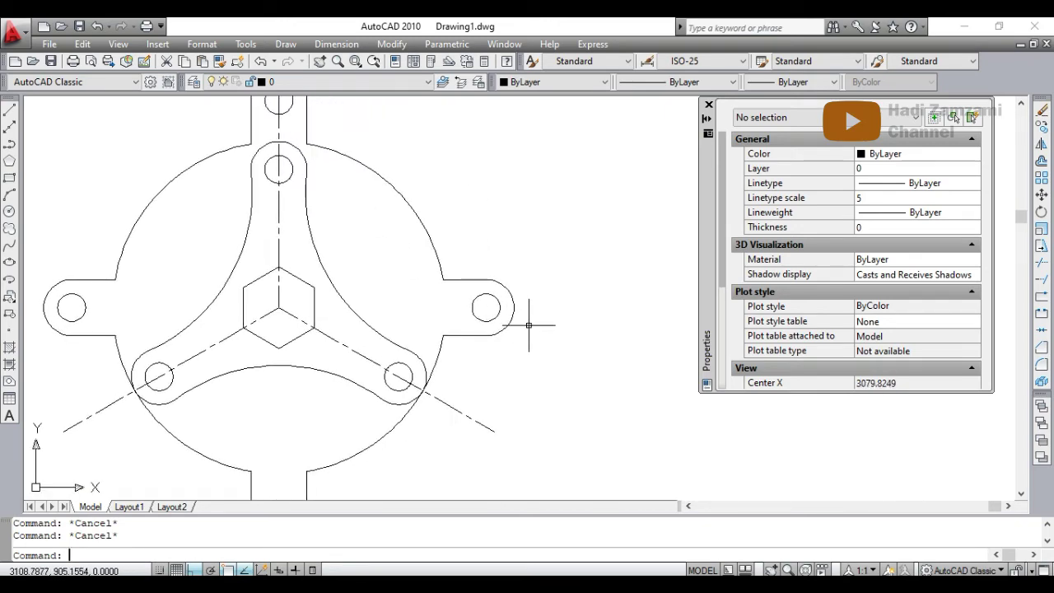
{"action": "scroll", "coordinate": [505, 318], "scroll_direction": "up", "scroll_amount": 3}
{"action": "scroll", "coordinate": [503, 317], "scroll_direction": "up", "scroll_amount": 1}
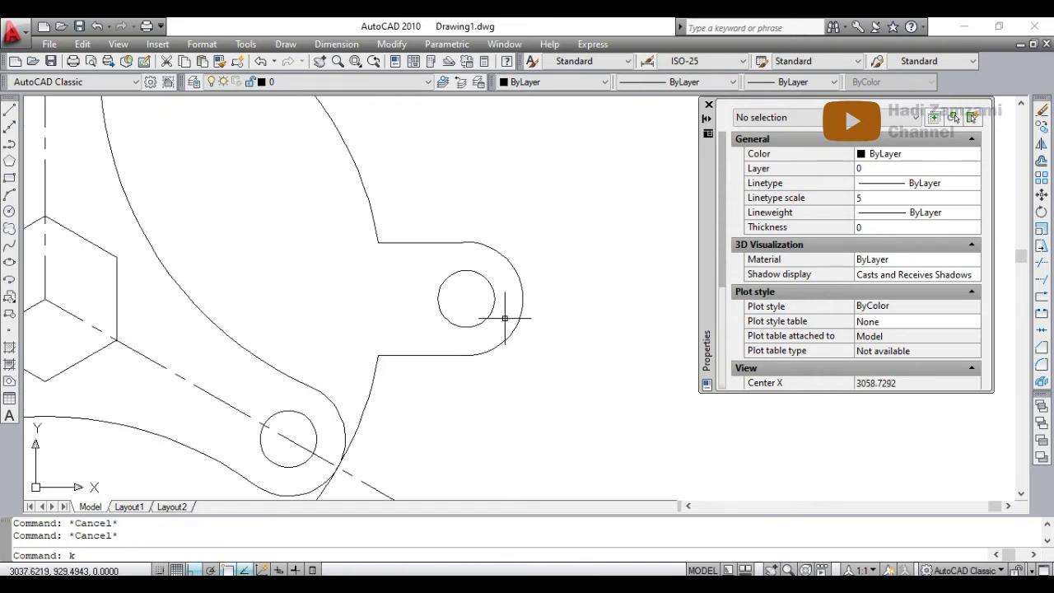
{"action": "type", "text": "l"}
{"action": "key", "text": "Return"}
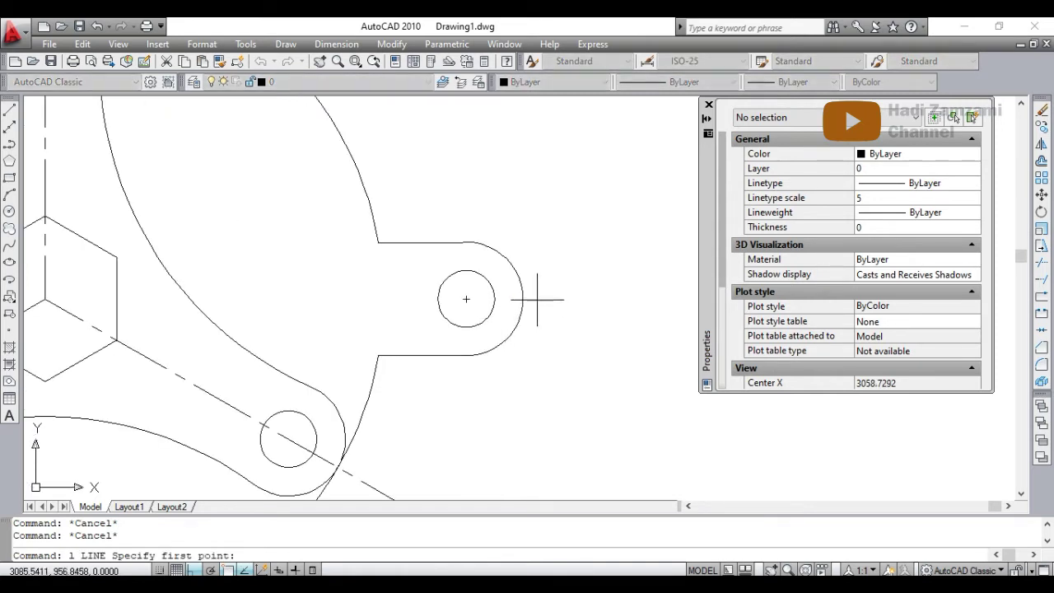
{"action": "left_click", "coordinate": [522, 299]}
{"action": "left_click", "coordinate": [437, 299]}
{"action": "key", "text": "Return"}
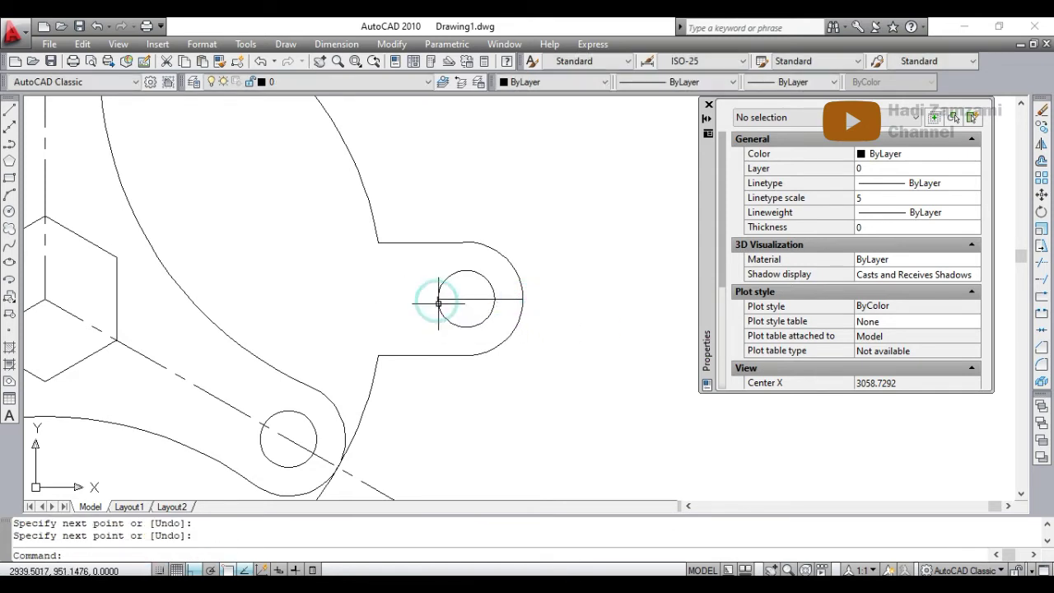
{"action": "left_click", "coordinate": [437, 299]}
{"action": "left_click", "coordinate": [437, 299]}
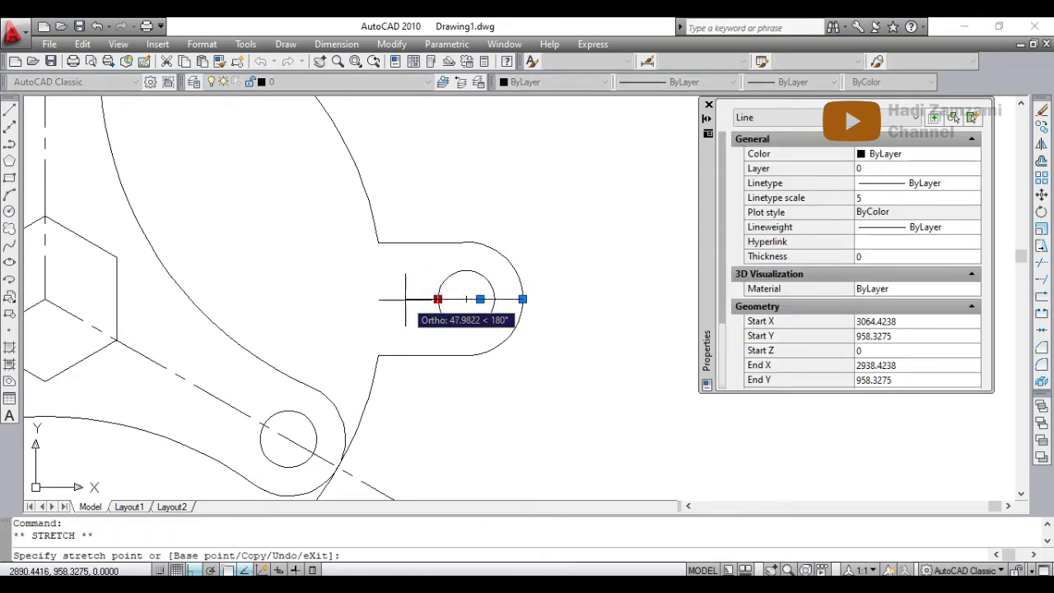
{"action": "type", "text": "10"}
{"action": "key", "text": "Return"}
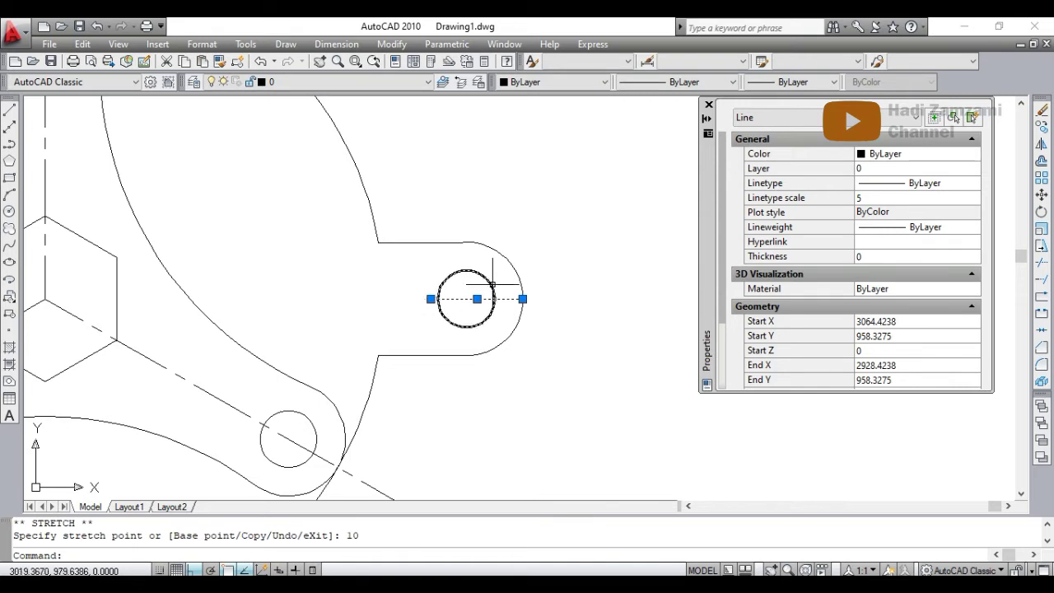
- Extend the horizontal line's other end by 10 as well
{"action": "left_click", "coordinate": [425, 301]}
{"action": "left_click", "coordinate": [395, 299]}
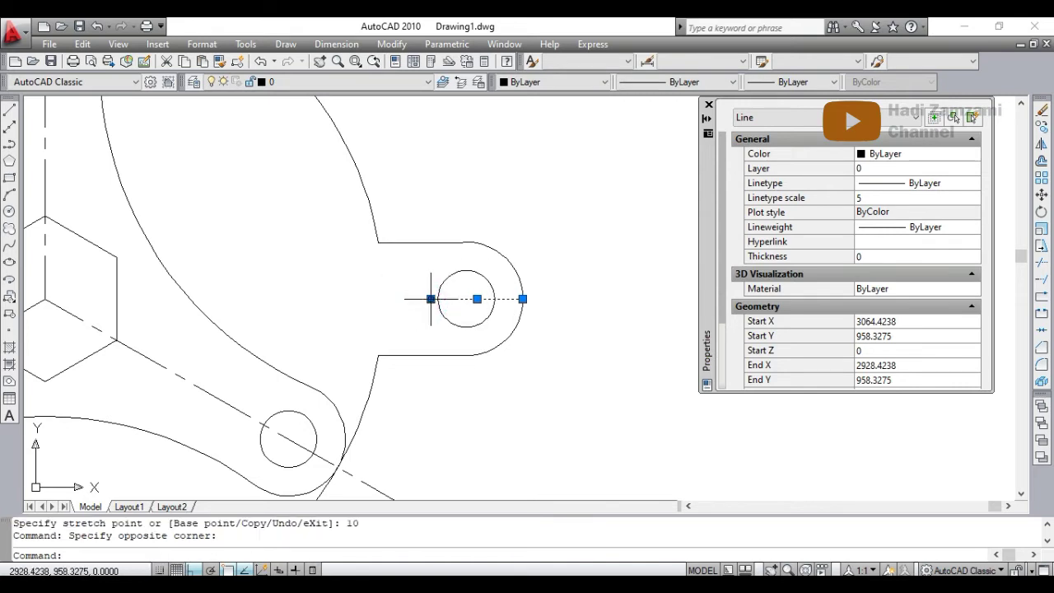
{"action": "left_click", "coordinate": [430, 299]}
{"action": "type", "text": "10"}
{"action": "key", "text": "Return"}
{"action": "key", "text": "Escape"}
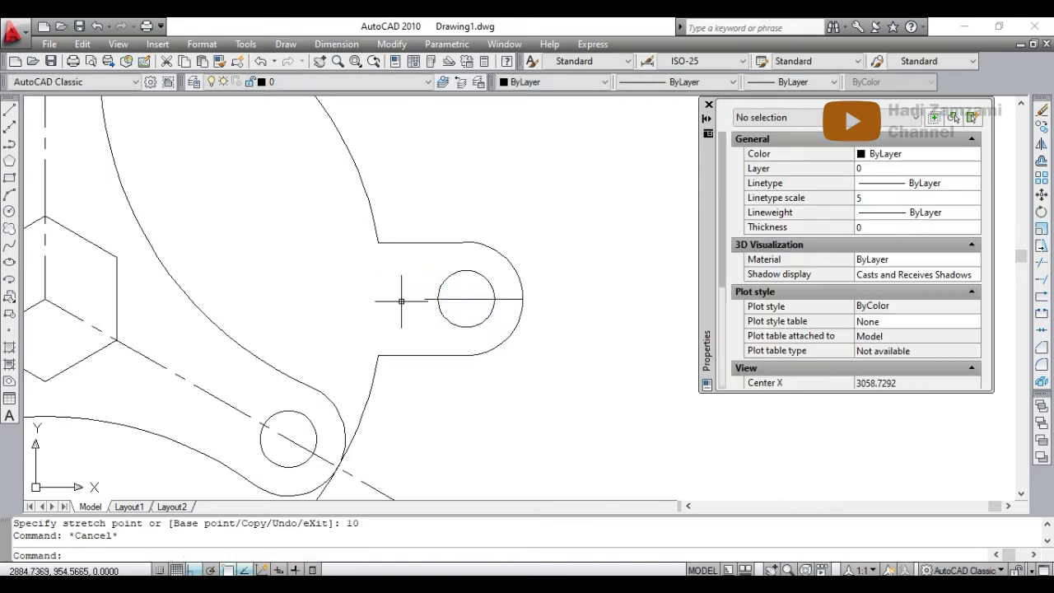
{"action": "key", "text": "Escape"}
- Draw a vertical line across the lug and extend both its ends by 20
{"action": "type", "text": "l"}
{"action": "key", "text": "Return"}
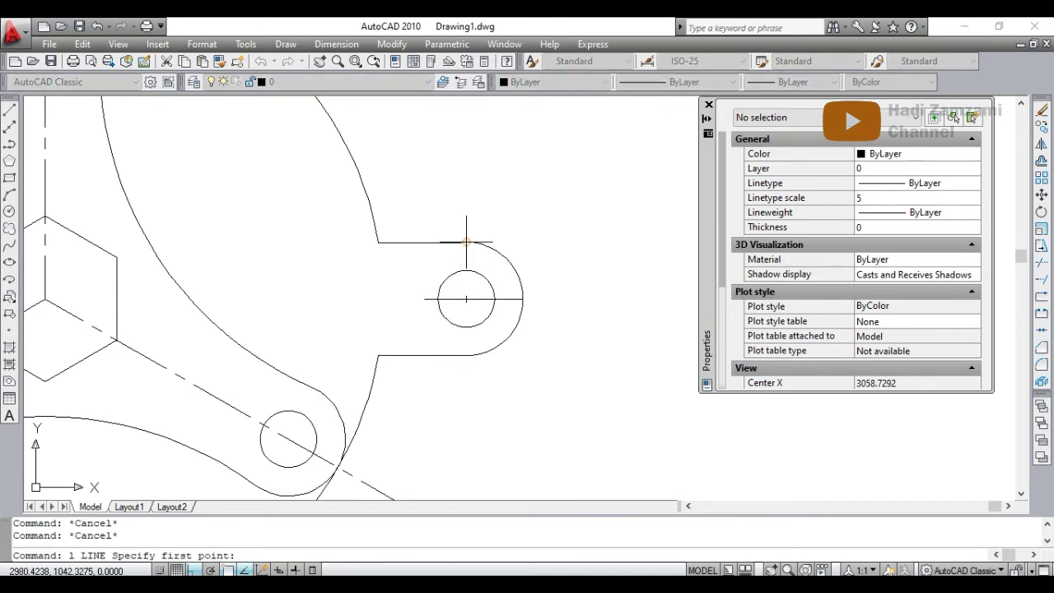
{"action": "left_click", "coordinate": [466, 242]}
{"action": "left_click", "coordinate": [466, 355]}
{"action": "key", "text": "Return"}
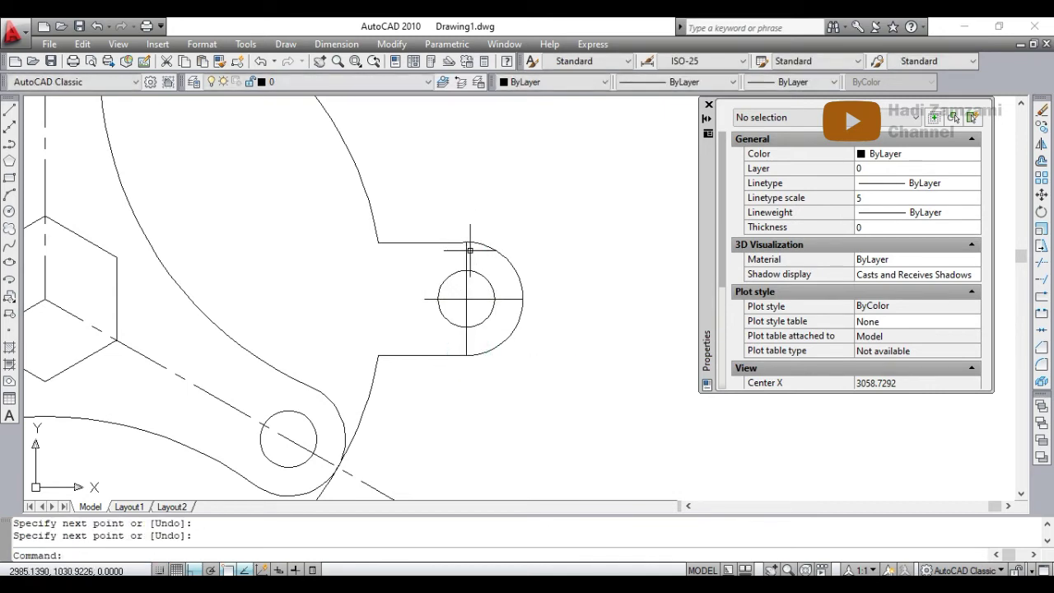
{"action": "left_click_drag", "start_coordinate": [470, 245], "coordinate": [466, 242]}
{"action": "left_click", "coordinate": [466, 243]}
{"action": "type", "text": "2"}
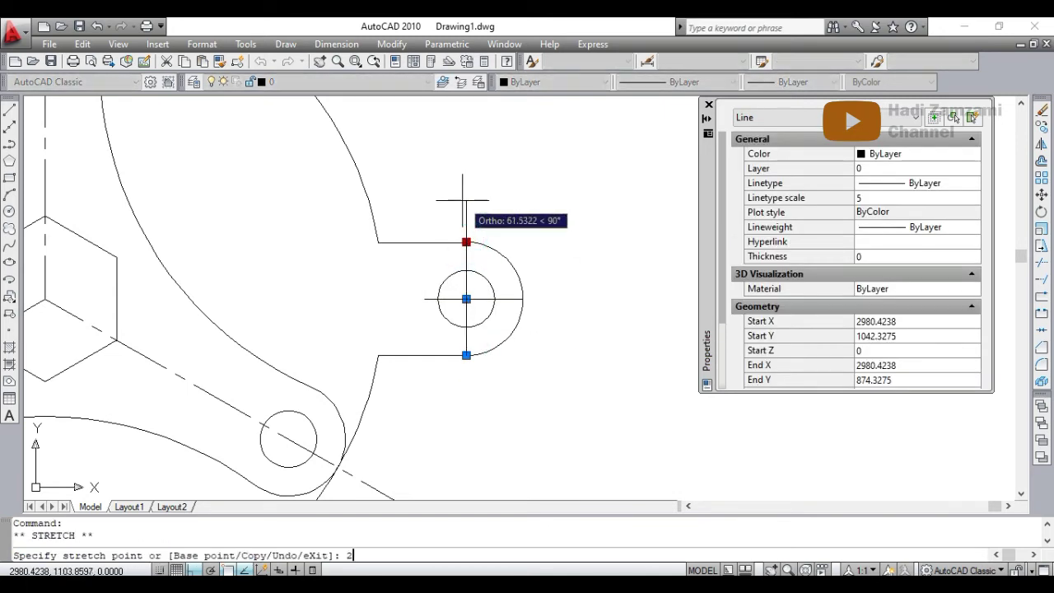
{"action": "type", "text": "0"}
{"action": "key", "text": "Return"}
{"action": "left_click", "coordinate": [467, 355]}
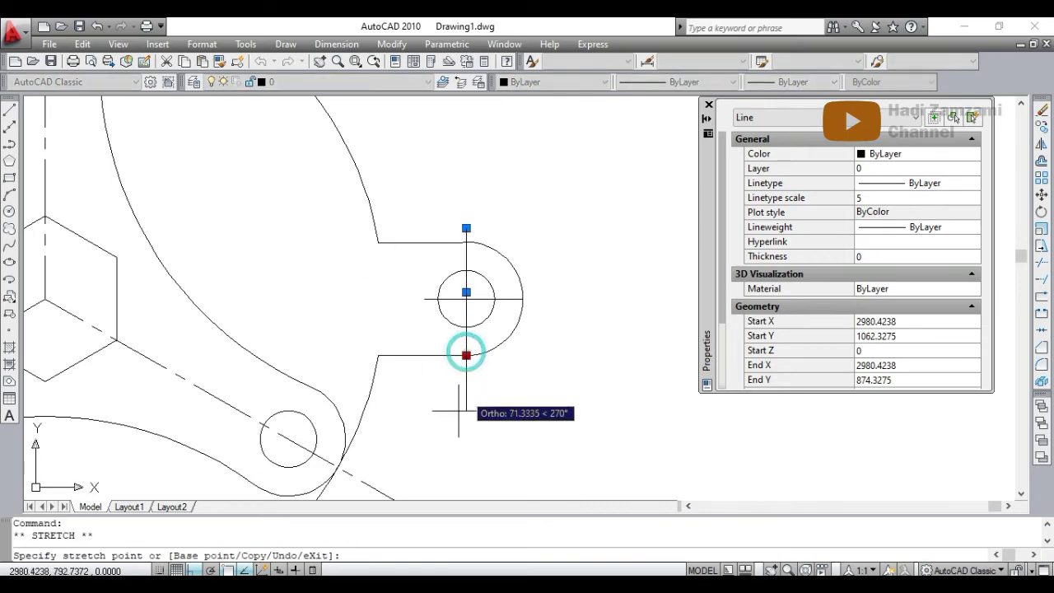
{"action": "type", "text": "20"}
{"action": "key", "text": "Return"}
{"action": "scroll", "coordinate": [459, 410], "scroll_direction": "down", "scroll_amount": 2}
{"action": "key", "text": "Escape"}
{"action": "key", "text": "Escape"}
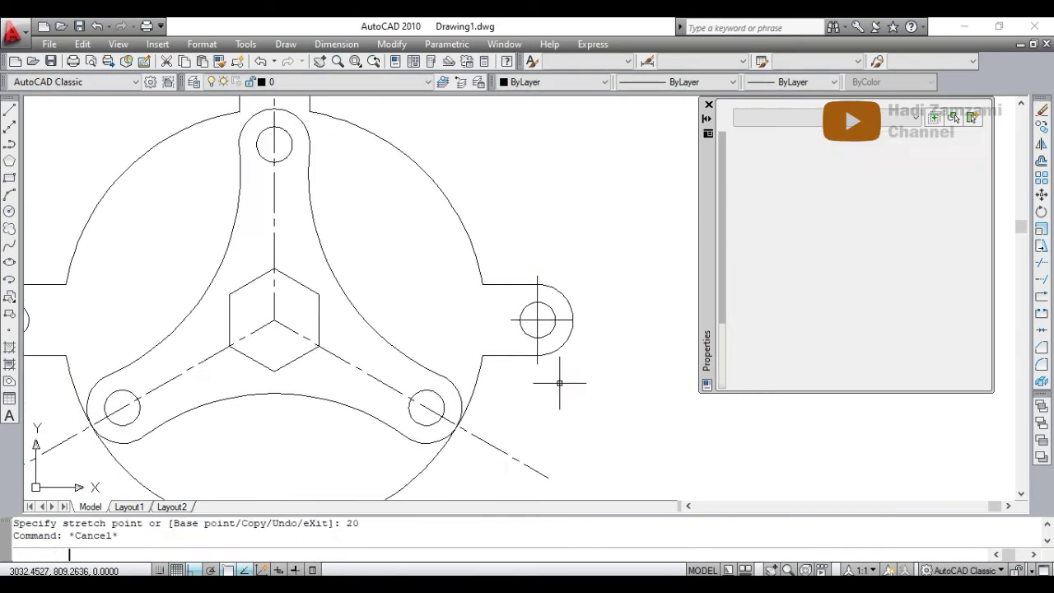
- Match the dashed centre line's properties onto the lug's vertical line and arc
{"action": "type", "text": "ms"}
{"action": "key", "text": "Return"}
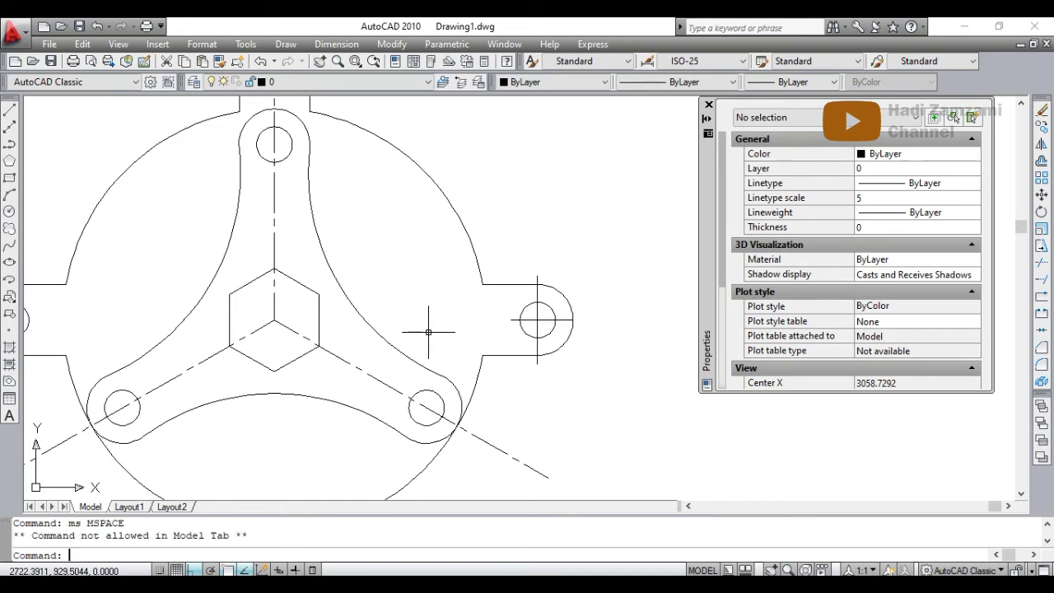
{"action": "key", "text": "Escape"}
{"action": "key", "text": "Escape"}
{"action": "type", "text": "ma"}
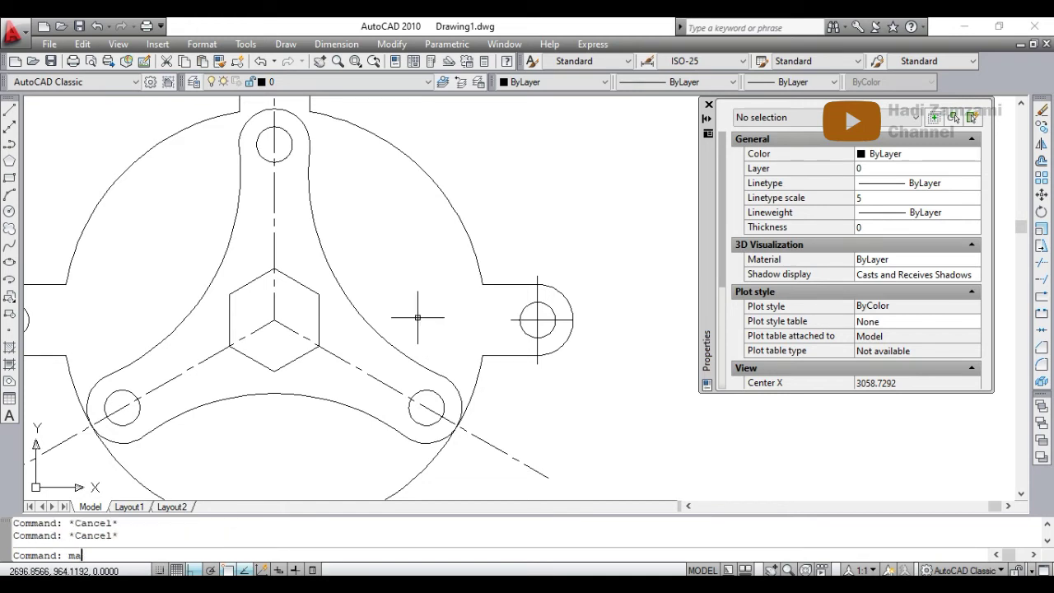
{"action": "key", "text": "Return"}
{"action": "left_click", "coordinate": [333, 354]}
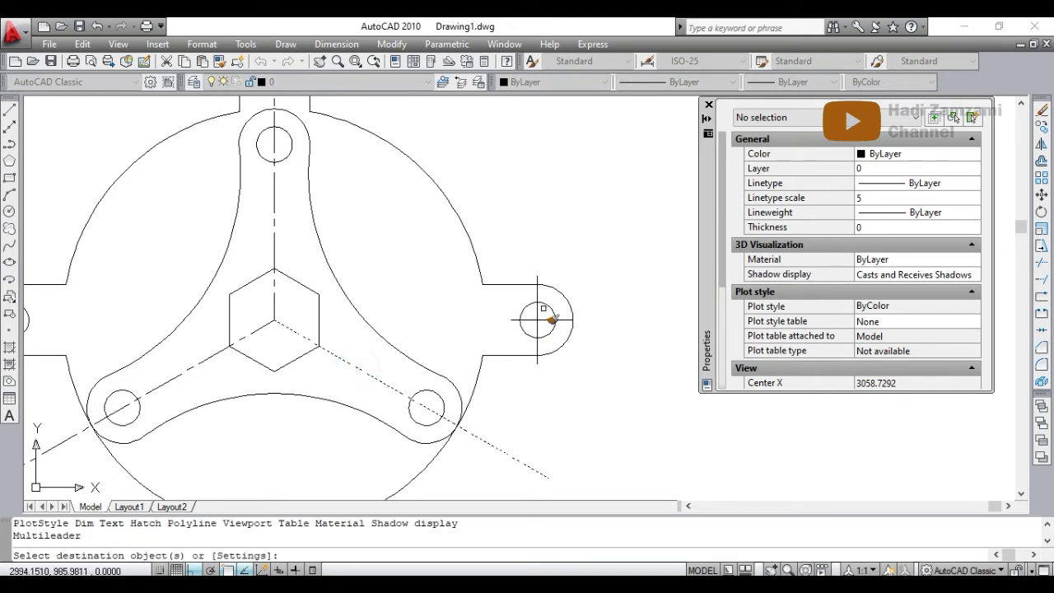
{"action": "left_click", "coordinate": [537, 288]}
{"action": "left_click", "coordinate": [571, 325]}
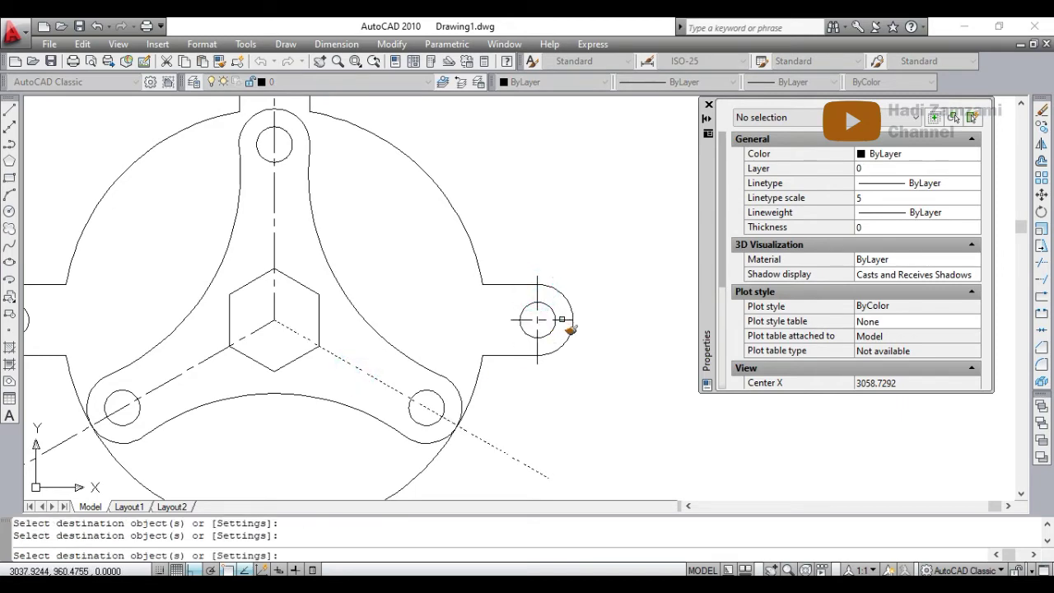
{"action": "key", "text": "Return"}
- Stretch the right lug's horizontal centreline end 20 units past the lug
{"action": "scroll", "coordinate": [564, 336], "scroll_direction": "down", "scroll_amount": 2}
{"action": "scroll", "coordinate": [478, 312], "scroll_direction": "up", "scroll_amount": 3}
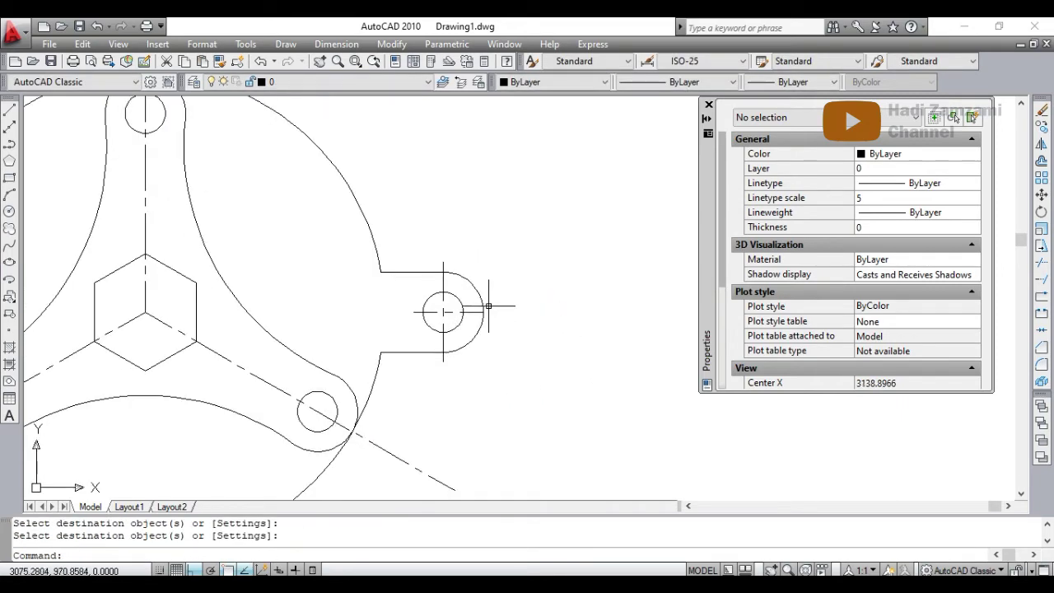
{"action": "left_click", "coordinate": [483, 312]}
{"action": "left_click", "coordinate": [483, 312]}
{"action": "type", "text": "20."}
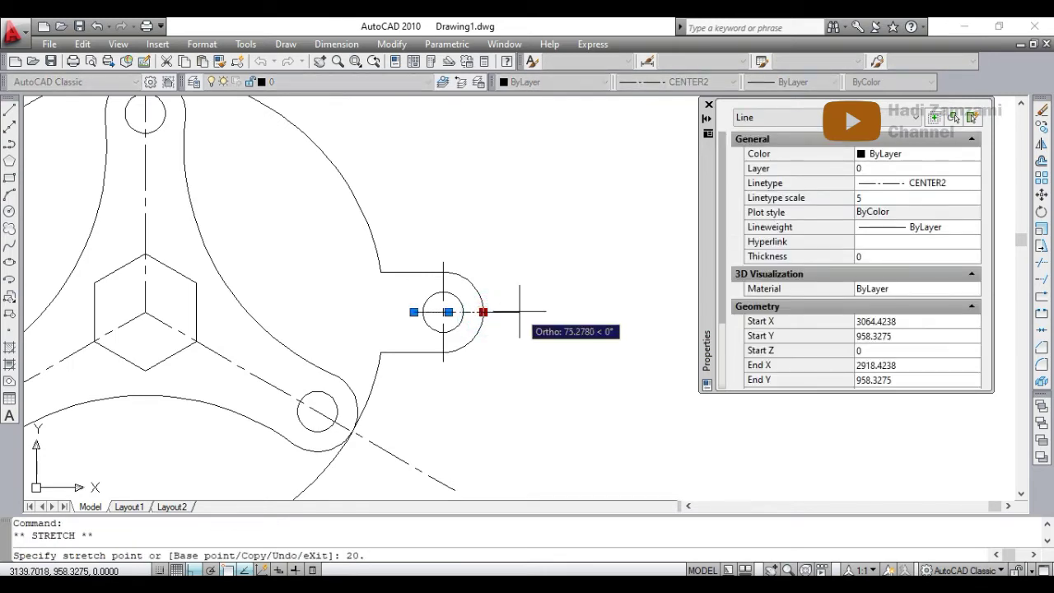
{"action": "key", "text": "Return"}
{"action": "key", "text": "Escape"}
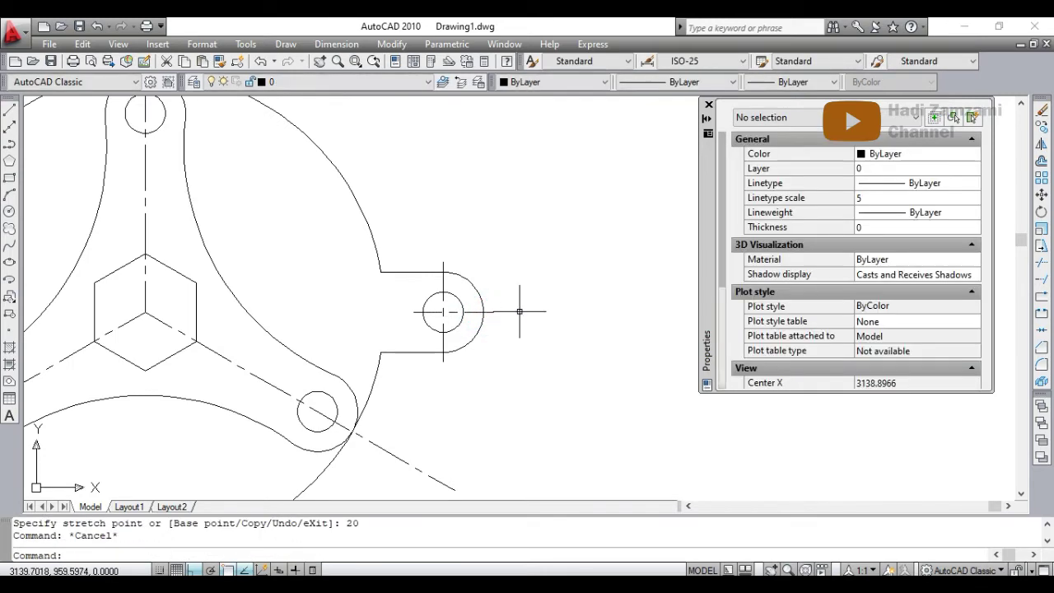
{"action": "scroll", "coordinate": [519, 311], "scroll_direction": "down", "scroll_amount": 3}
{"action": "middle_click_drag", "start_coordinate": [499, 325], "coordinate": [541, 335]}
{"action": "key", "text": "Escape"}
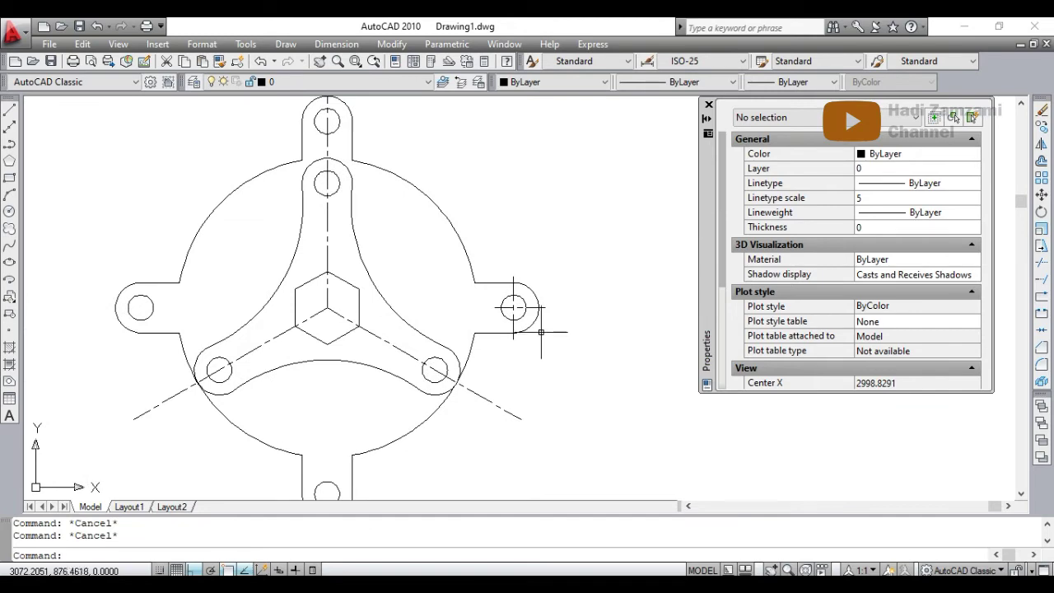
- Set up a 4-item polar array of the lug's horizontal and vertical centrelines
{"action": "type", "text": "ar"}
{"action": "key", "text": "Return"}
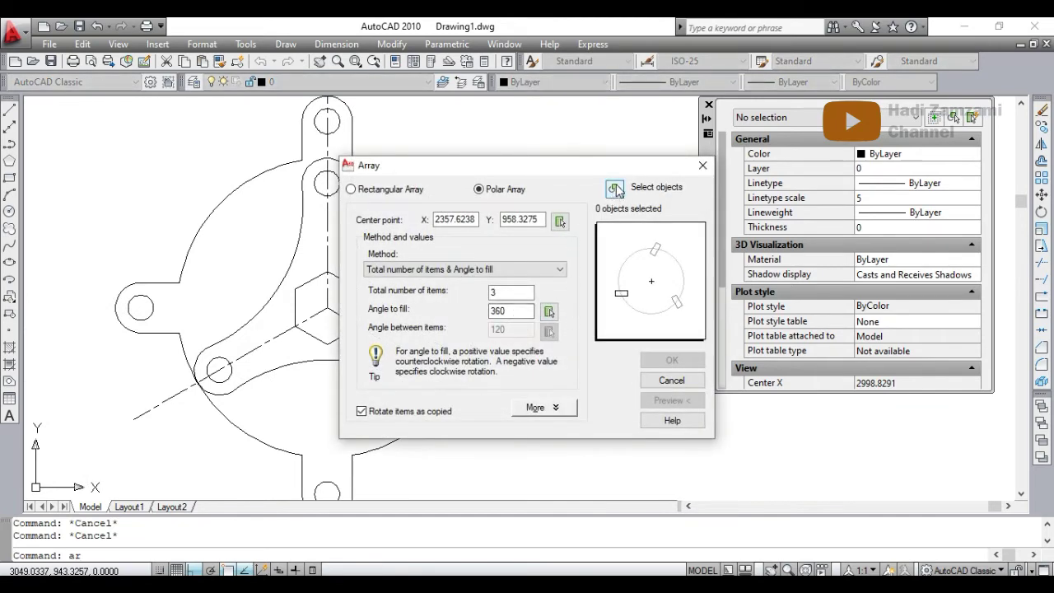
{"action": "double_click", "coordinate": [514, 292]}
{"action": "type", "text": "4"}
{"action": "left_click", "coordinate": [614, 189]}
{"action": "scroll", "coordinate": [571, 294], "scroll_direction": "up", "scroll_amount": 5}
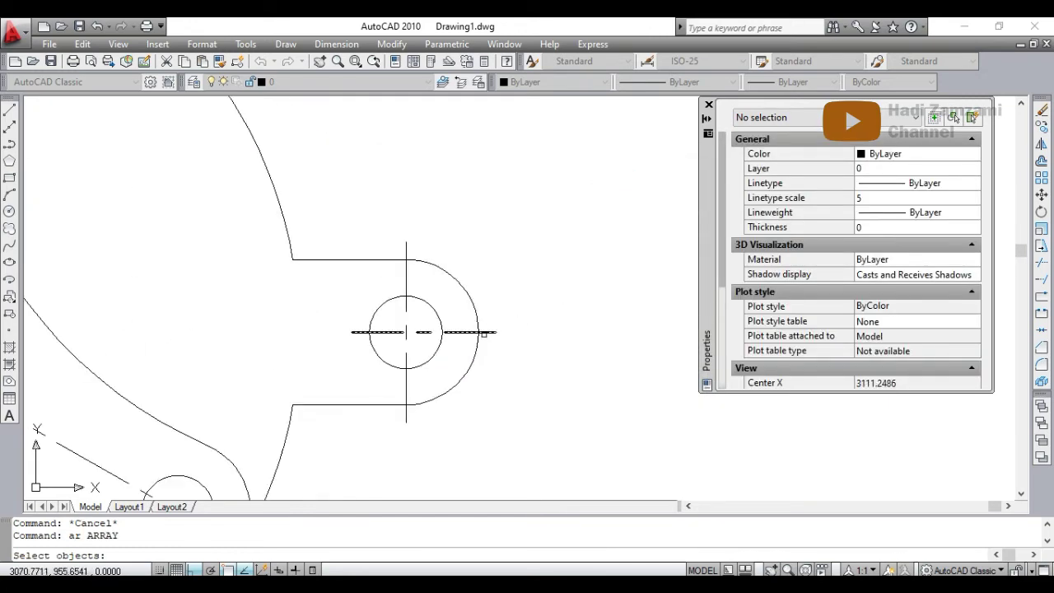
{"action": "left_click", "coordinate": [467, 331]}
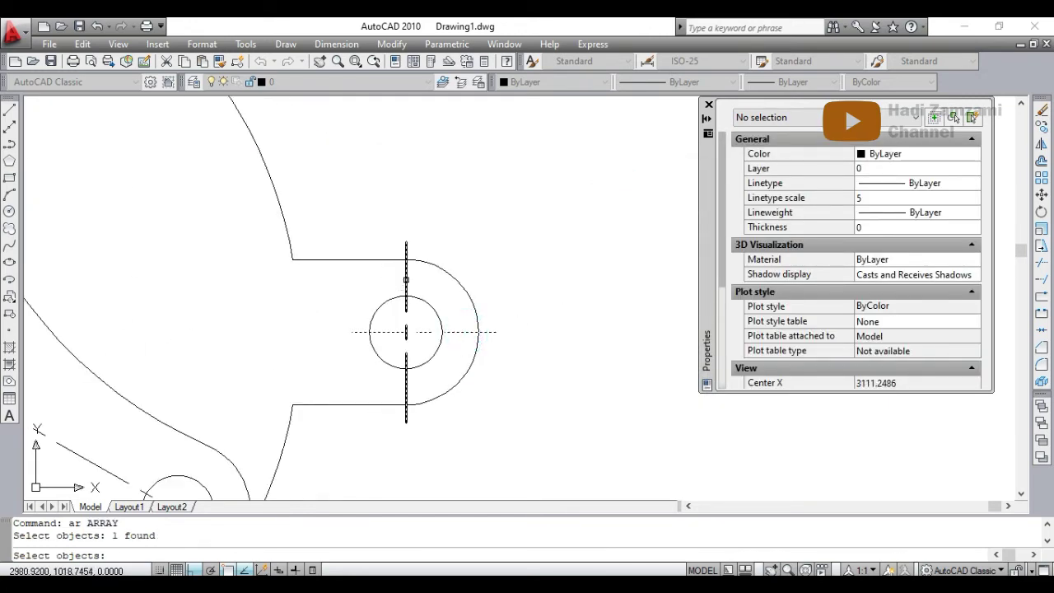
{"action": "left_click", "coordinate": [406, 276]}
{"action": "key", "text": "Return"}
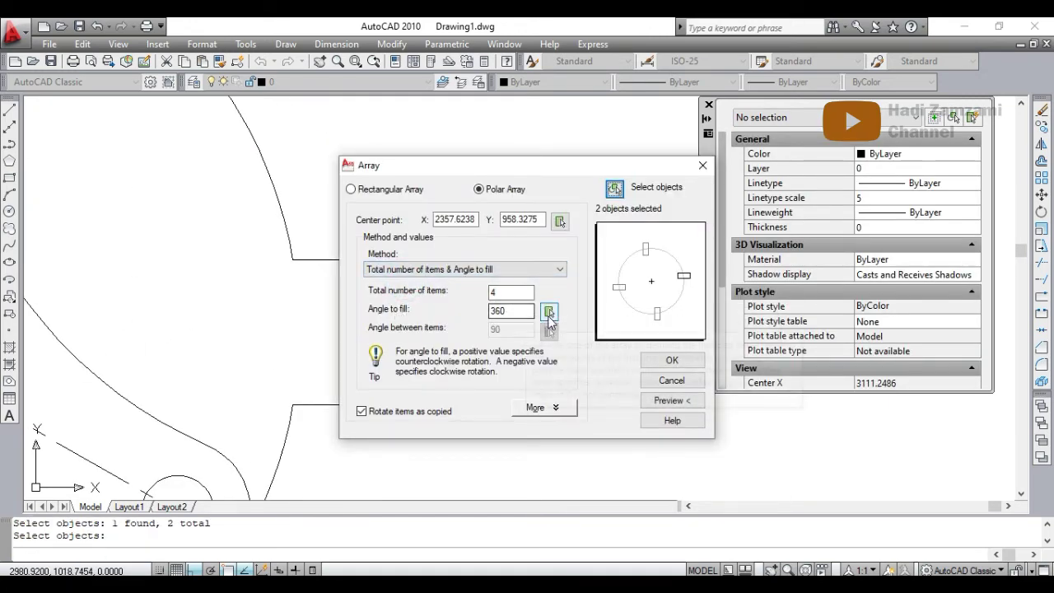
- Centre the array on the hexagon's centre and accept the four copies
{"action": "left_click", "coordinate": [558, 222]}
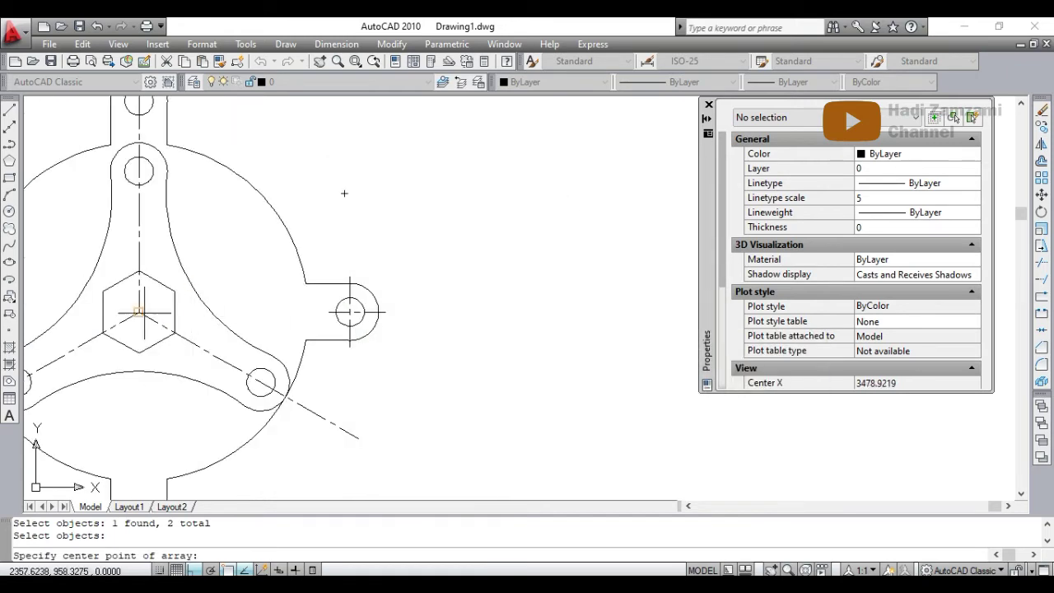
{"action": "left_click", "coordinate": [139, 311]}
{"action": "left_click", "coordinate": [667, 400]}
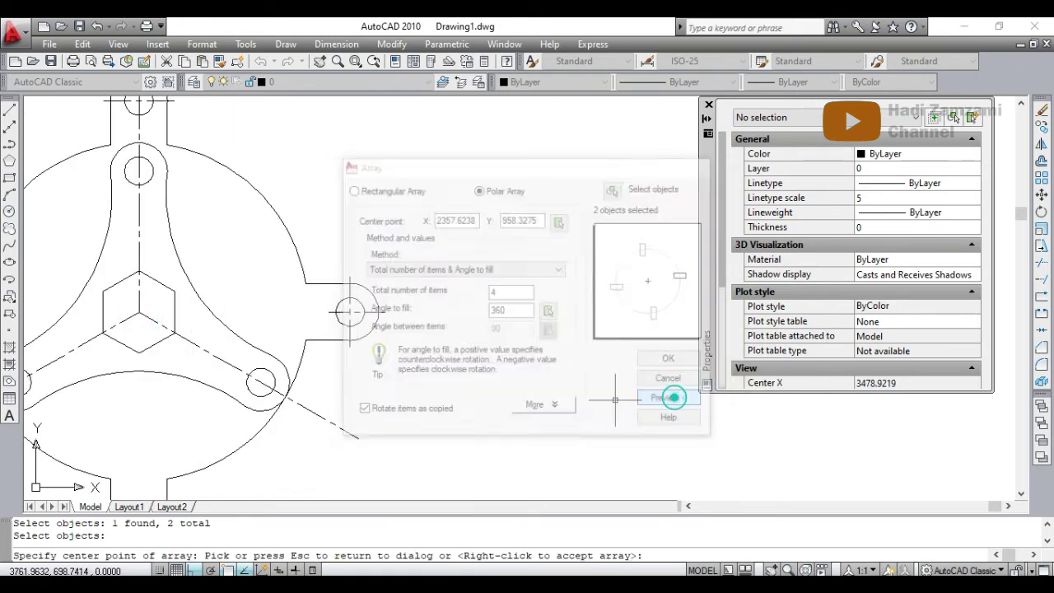
{"action": "scroll", "coordinate": [482, 323], "scroll_direction": "down", "scroll_amount": 2}
{"action": "middle_click_drag", "start_coordinate": [483, 324], "coordinate": [555, 296]}
{"action": "right_click", "coordinate": [546, 292]}
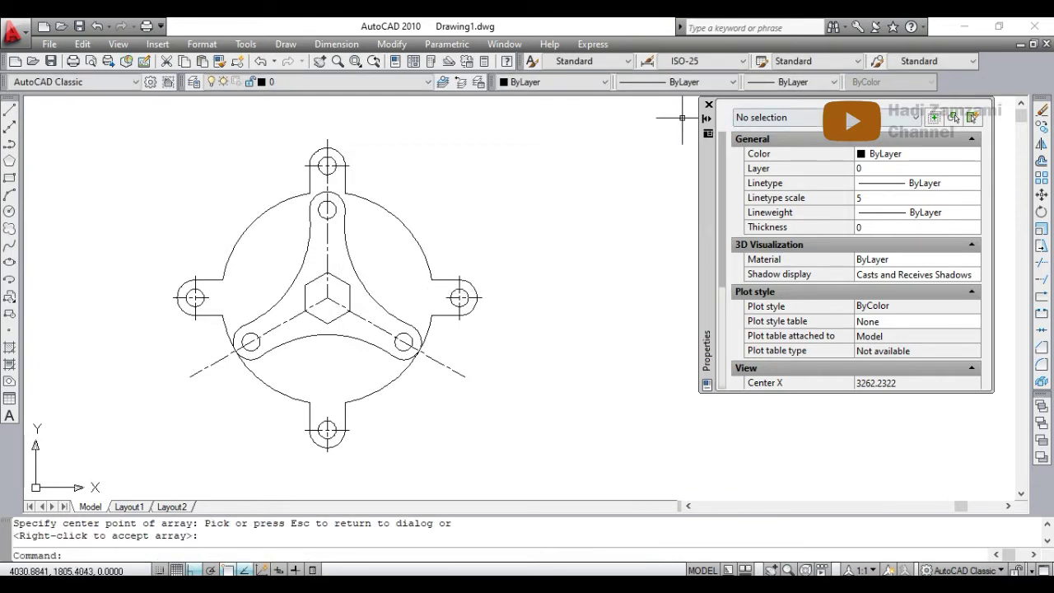
{"action": "middle_click_drag", "start_coordinate": [471, 254], "coordinate": [546, 266]}
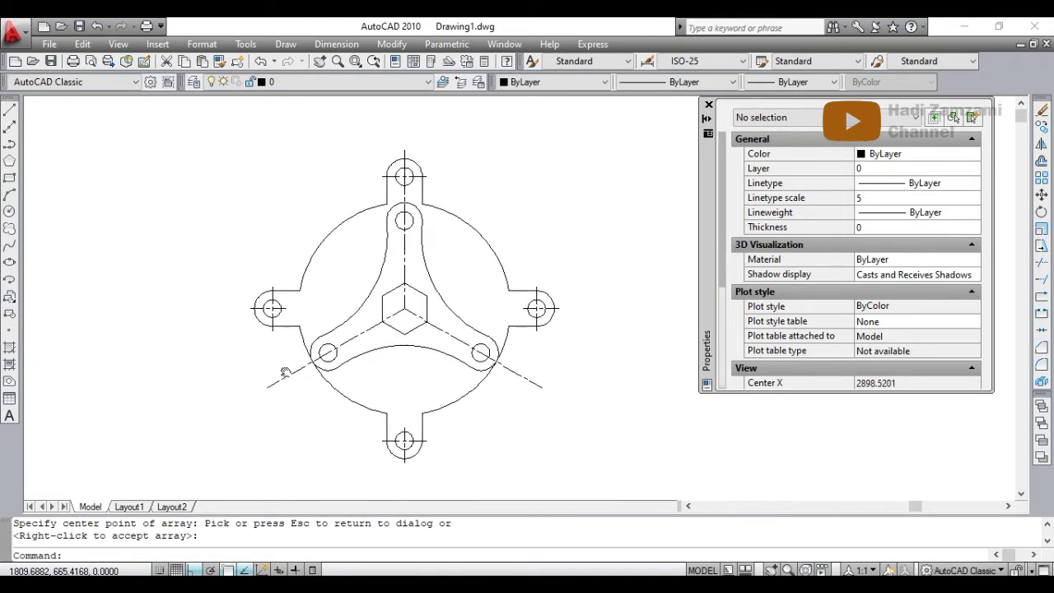
{"action": "left_click", "coordinate": [193, 84]}
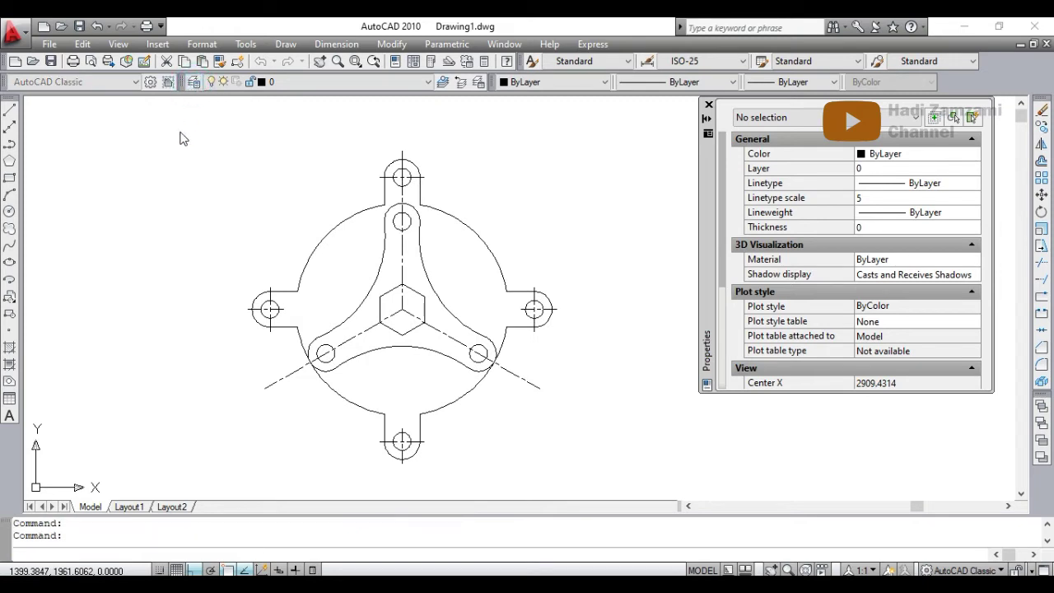
- Create the objek layer with a 0.30 mm lineweight
{"action": "left_click", "coordinate": [193, 83]}
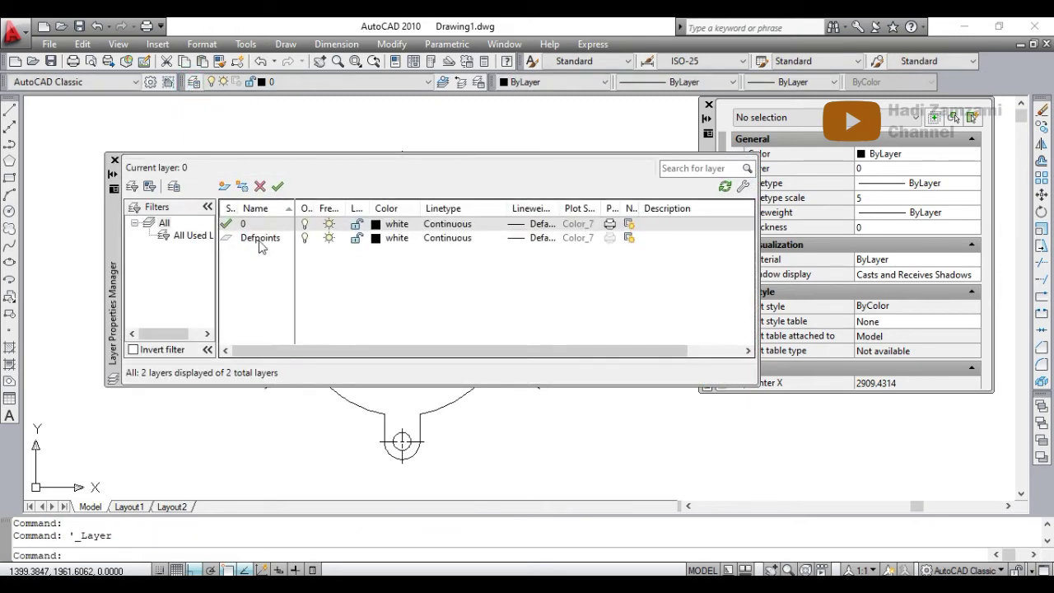
{"action": "left_click", "coordinate": [224, 186]}
{"action": "type", "text": "objek"}
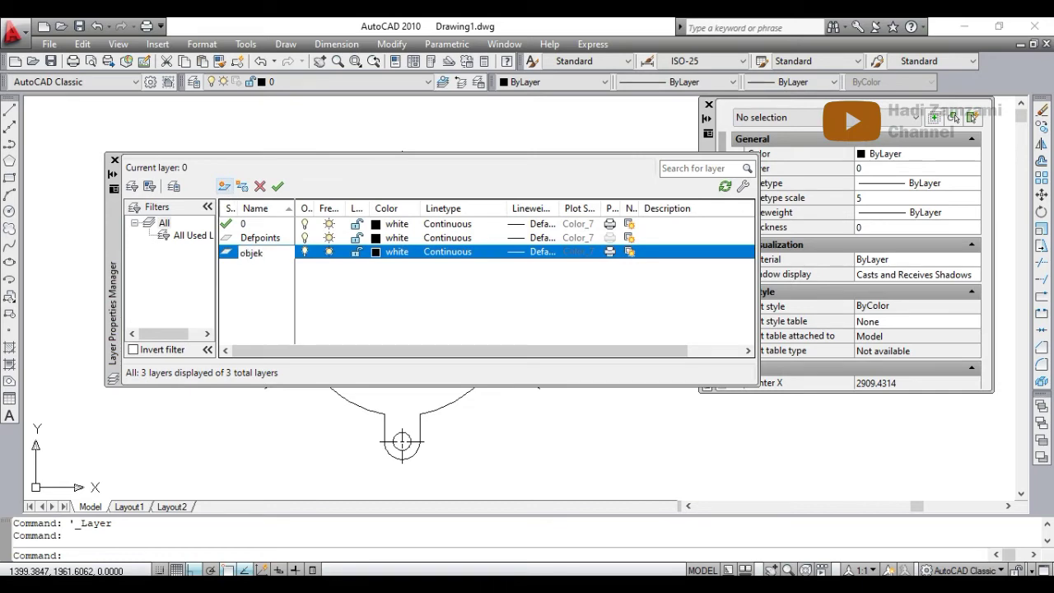
{"action": "left_click", "coordinate": [535, 251]}
{"action": "left_click", "coordinate": [519, 326]}
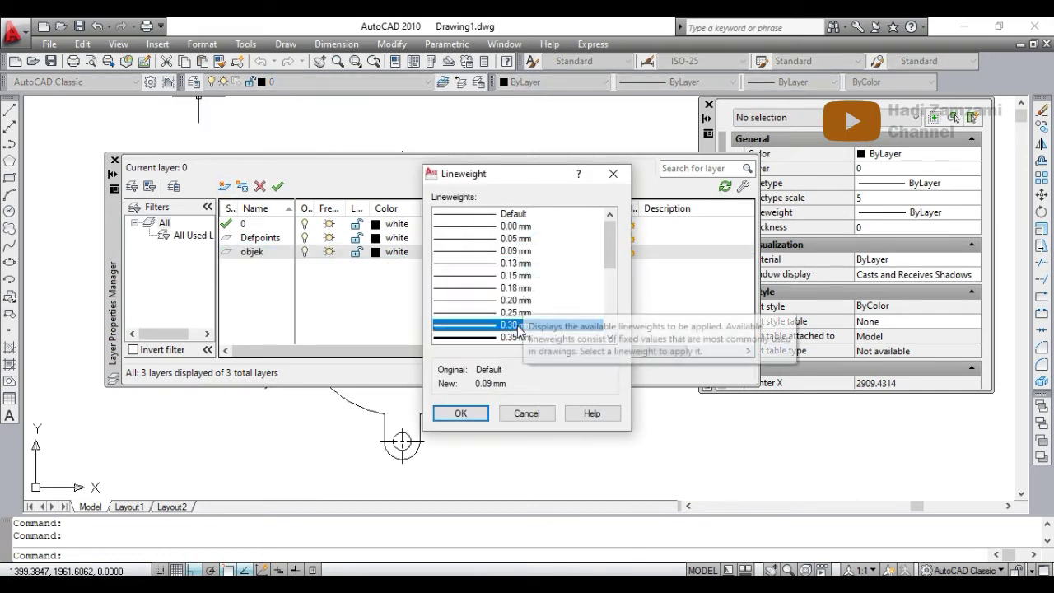
{"action": "left_click", "coordinate": [461, 413]}
- Add the dim layer coloured blue
{"action": "left_click", "coordinate": [224, 186]}
{"action": "type", "text": "dim"}
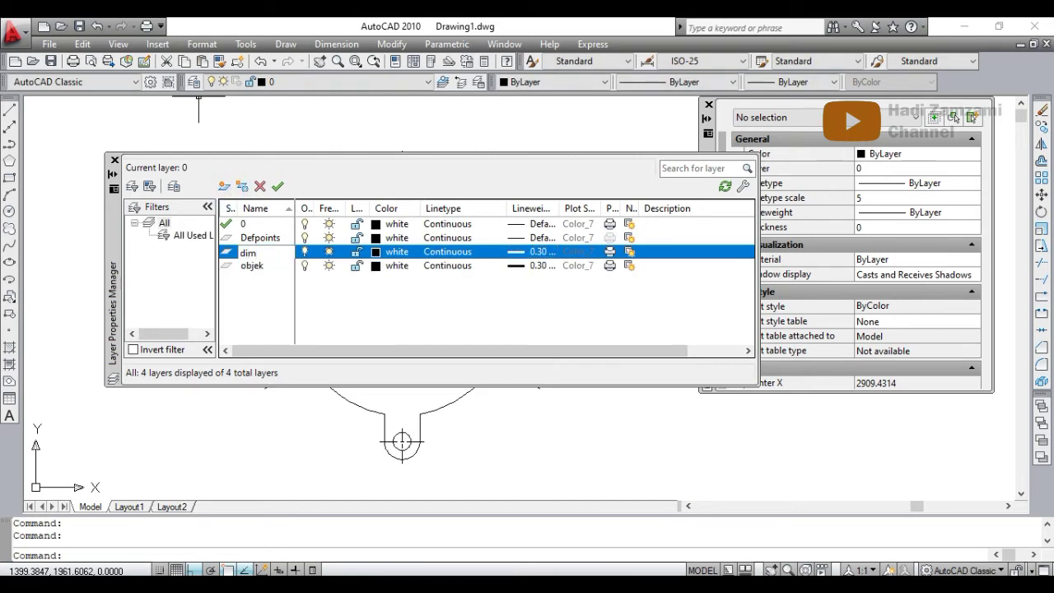
{"action": "left_click", "coordinate": [394, 251]}
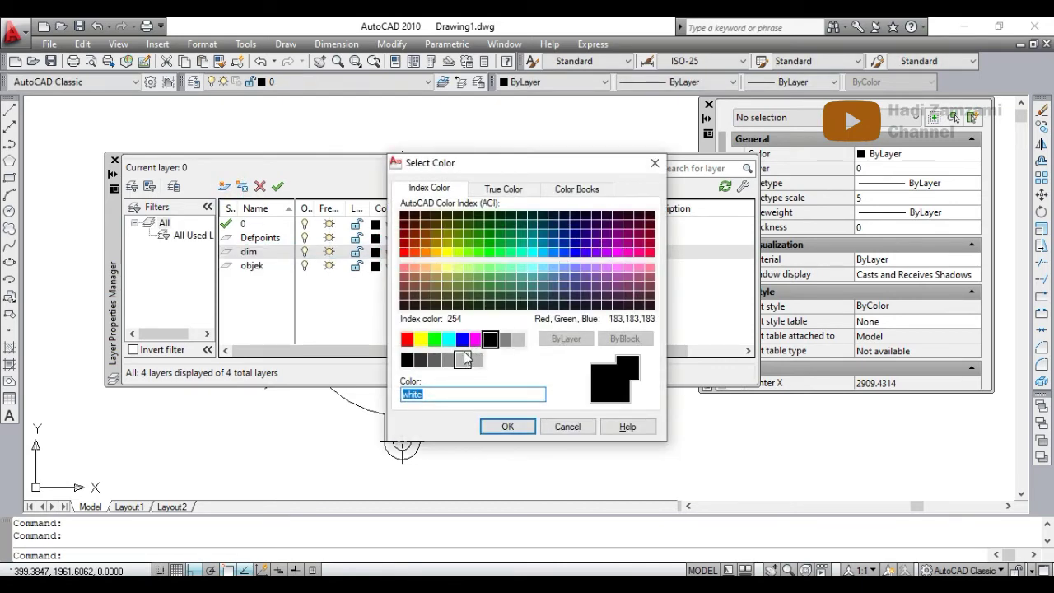
{"action": "left_click", "coordinate": [462, 339]}
{"action": "left_click", "coordinate": [507, 425]}
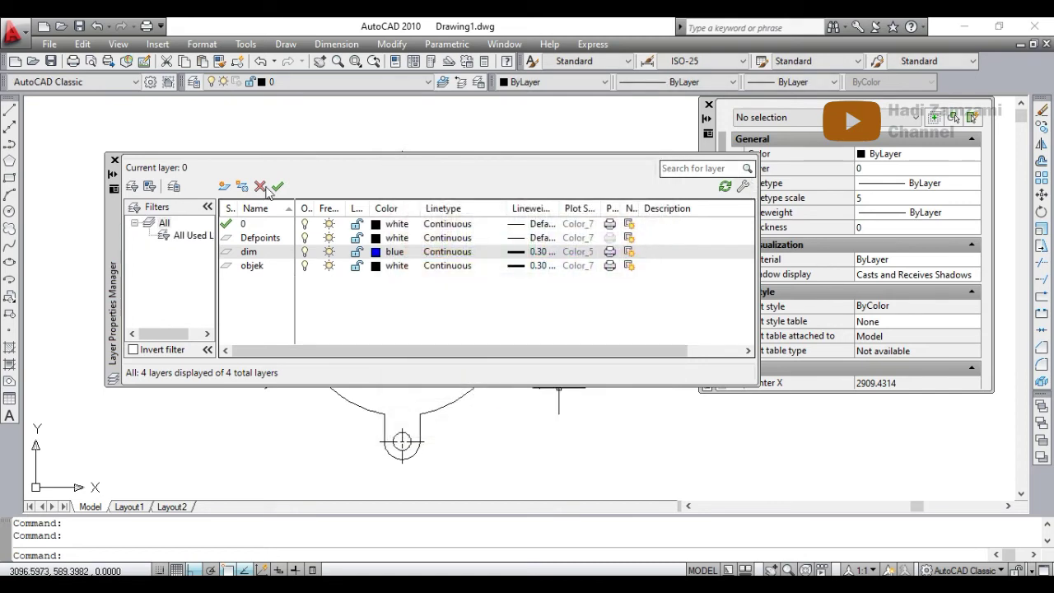
{"action": "left_click", "coordinate": [115, 160]}
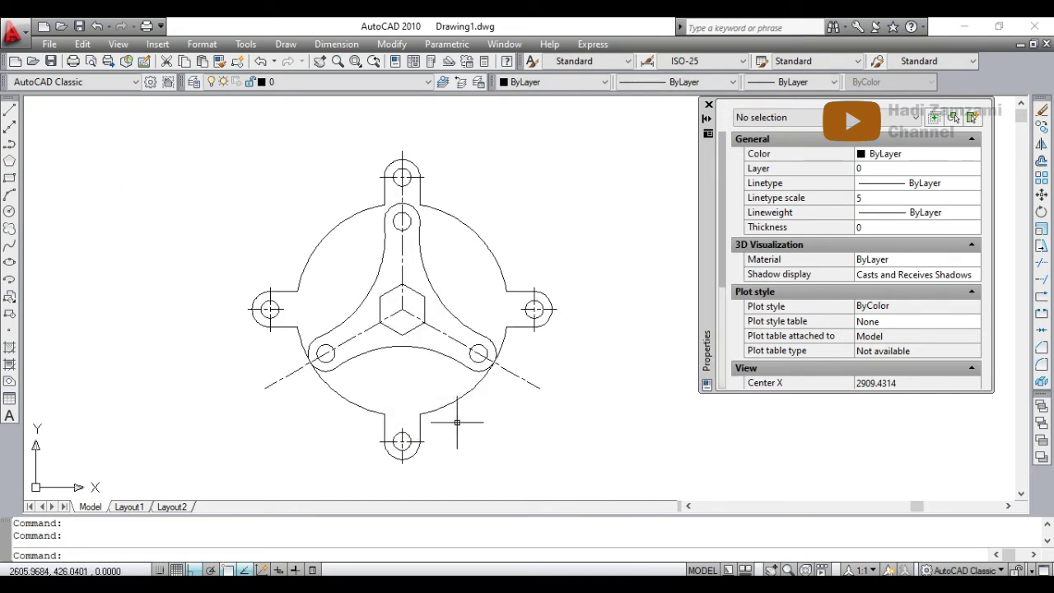
- Select the plate outline, lugs and hole circles around the whole part
{"action": "scroll", "coordinate": [488, 422], "scroll_direction": "up", "scroll_amount": 1}
{"action": "left_click", "coordinate": [435, 419]}
{"action": "left_click", "coordinate": [317, 378]}
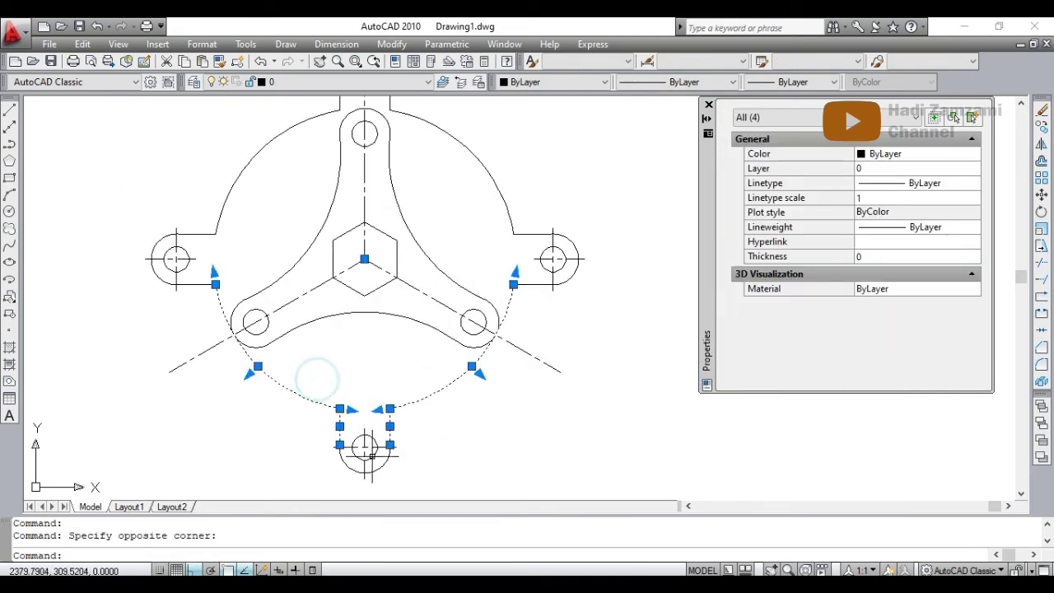
{"action": "left_click", "coordinate": [372, 455]}
{"action": "left_click", "coordinate": [354, 486]}
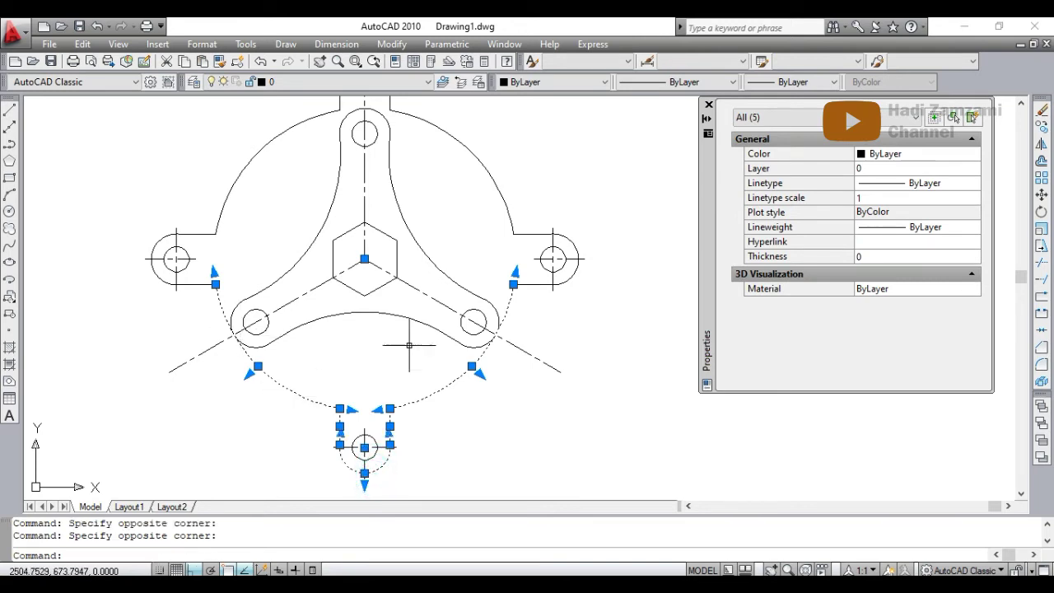
{"action": "left_click", "coordinate": [436, 341]}
{"action": "left_click", "coordinate": [170, 160]}
{"action": "left_click", "coordinate": [580, 300]}
{"action": "left_click", "coordinate": [499, 205]}
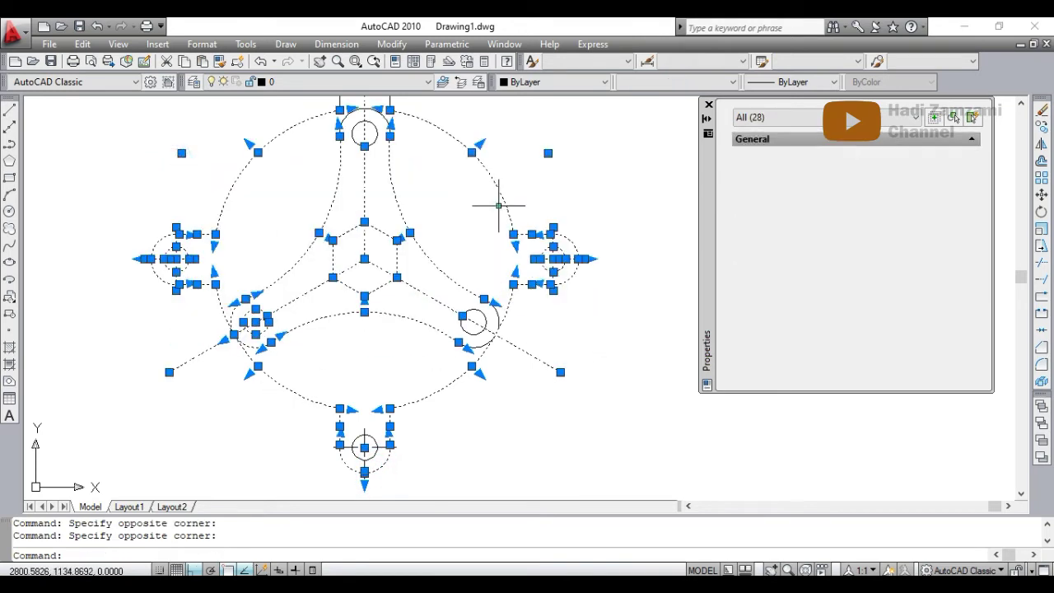
{"action": "middle_click_drag", "start_coordinate": [459, 245], "coordinate": [458, 360]}
{"action": "left_click", "coordinate": [428, 216]}
{"action": "left_click", "coordinate": [325, 137]}
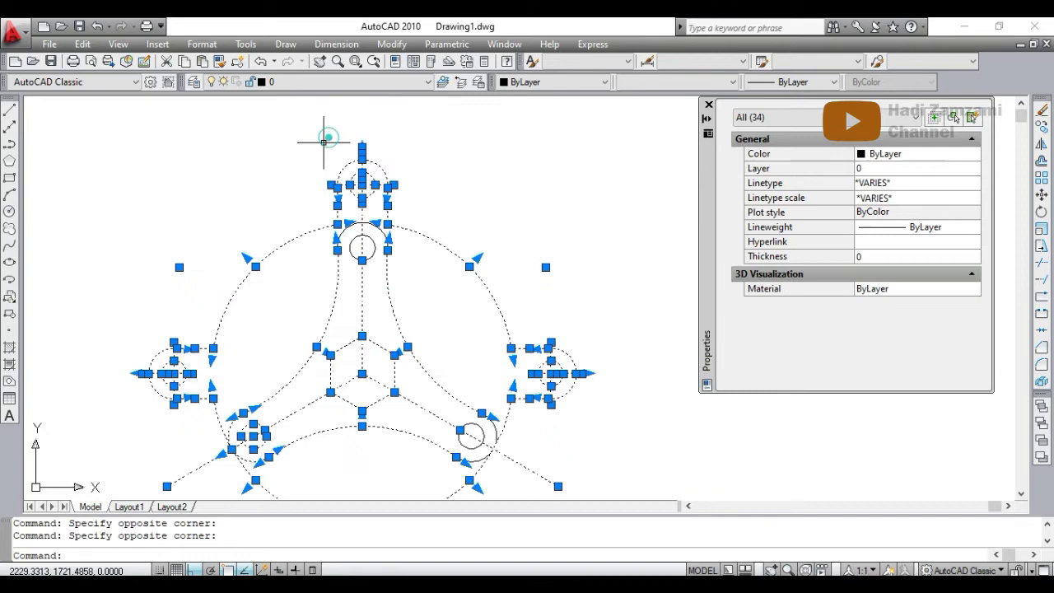
- Remove the centrelines and small circle from the selection
{"action": "scroll", "coordinate": [332, 185], "scroll_direction": "up", "scroll_amount": 3}
{"action": "left_click", "coordinate": [344, 186], "text": "shift"}
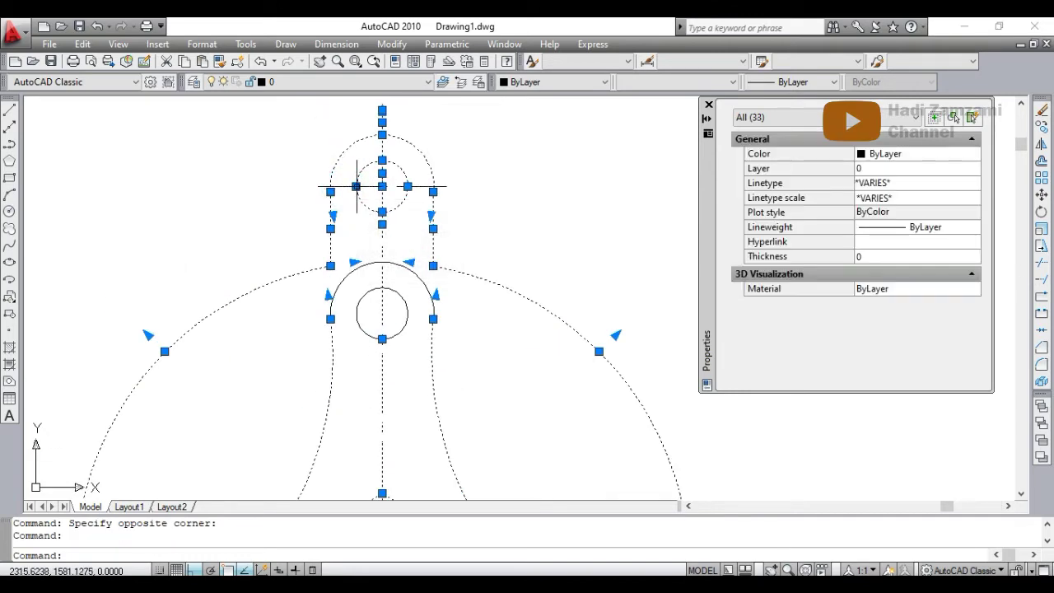
{"action": "left_click", "coordinate": [382, 173]}
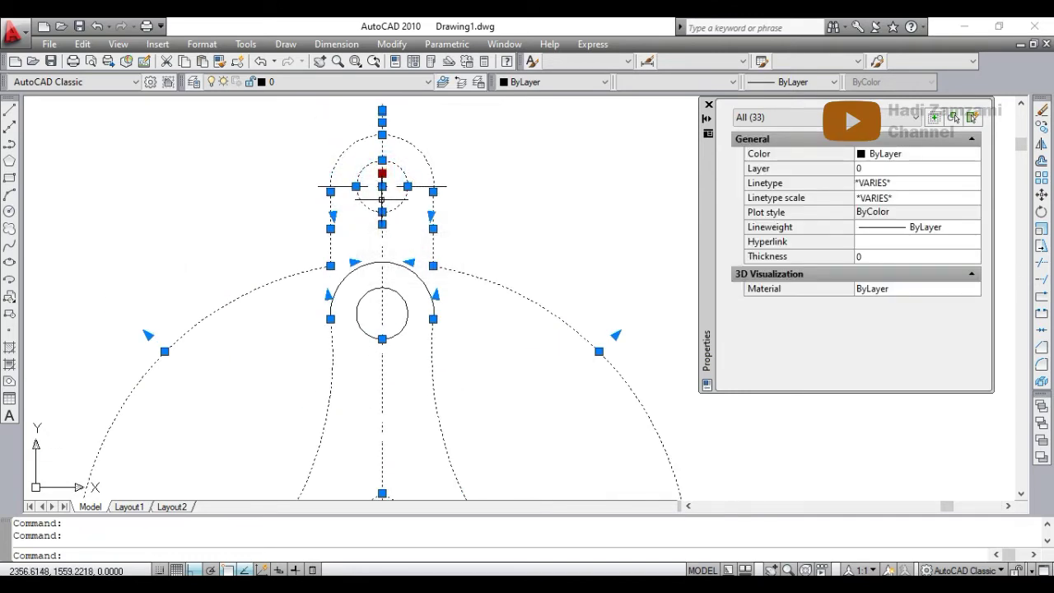
{"action": "left_click", "coordinate": [382, 199], "text": "shift"}
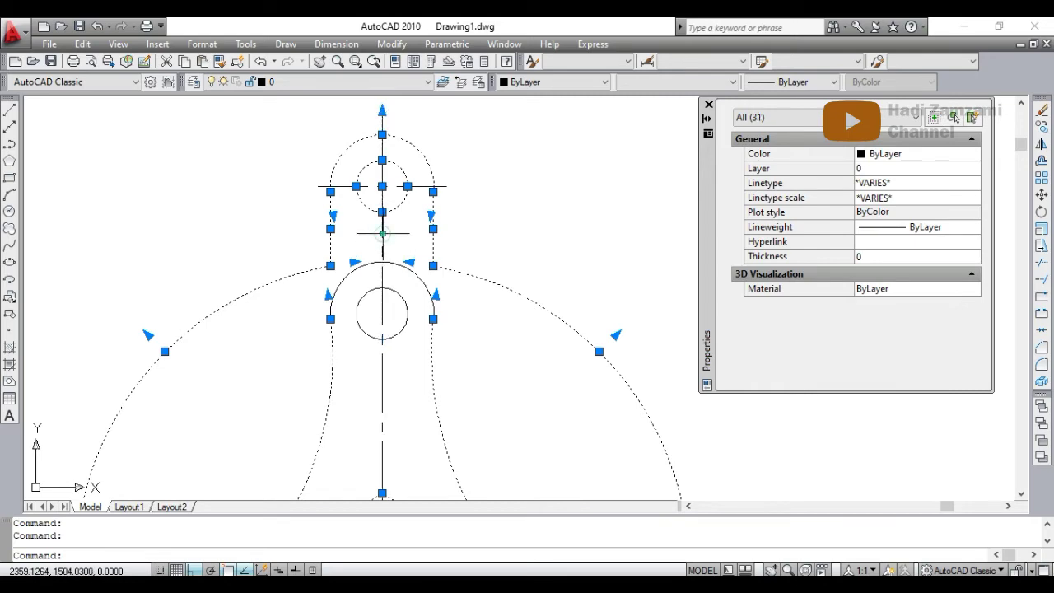
{"action": "scroll", "coordinate": [400, 313], "scroll_direction": "down", "scroll_amount": 2}
{"action": "middle_click_drag", "start_coordinate": [400, 276], "coordinate": [409, 40]}
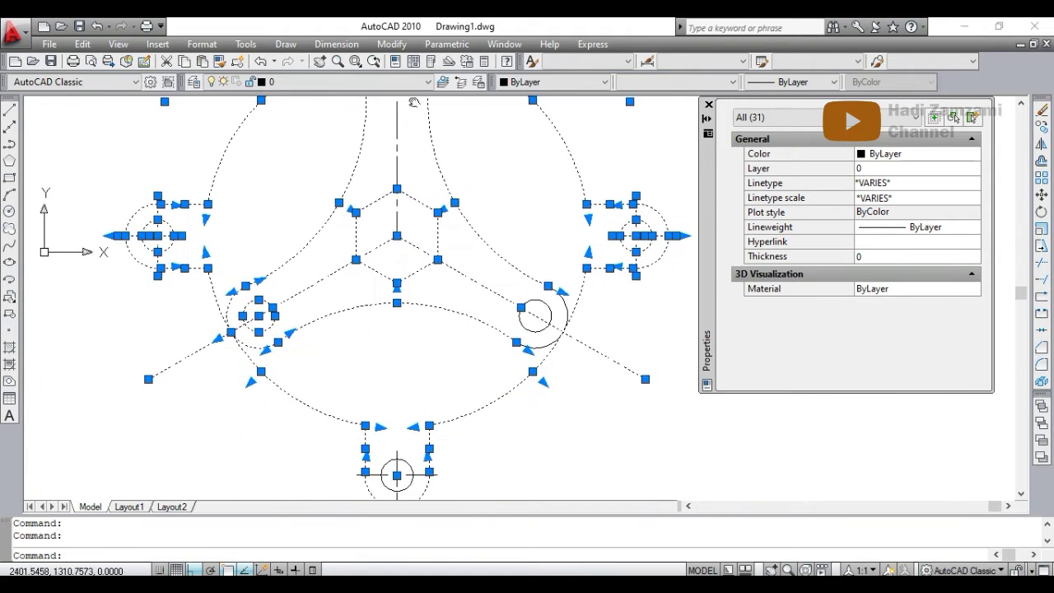
{"action": "left_click", "coordinate": [379, 244], "text": "shift"}
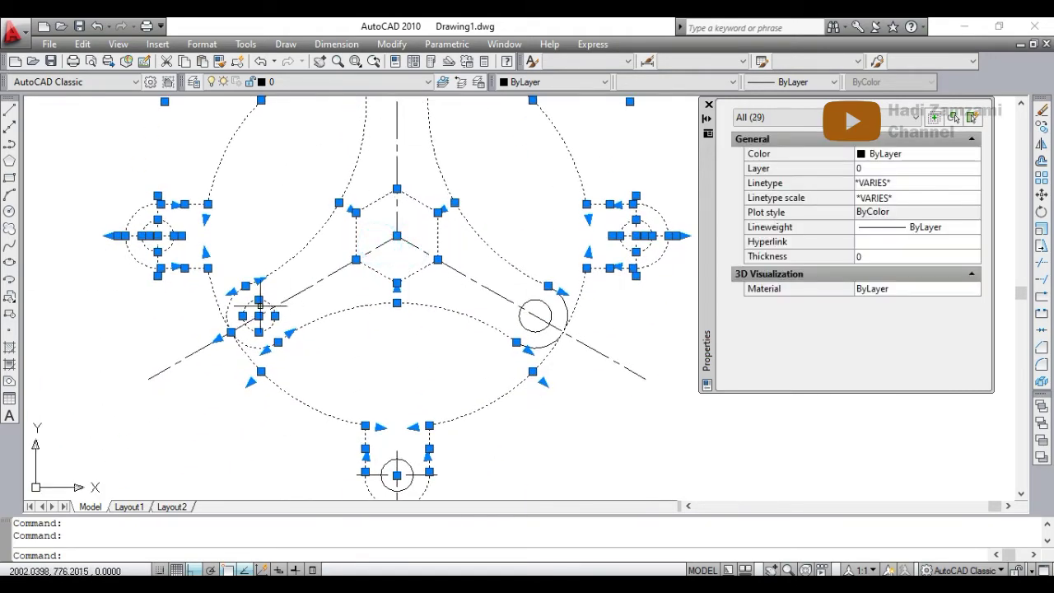
{"action": "left_click", "coordinate": [148, 235], "text": "shift"}
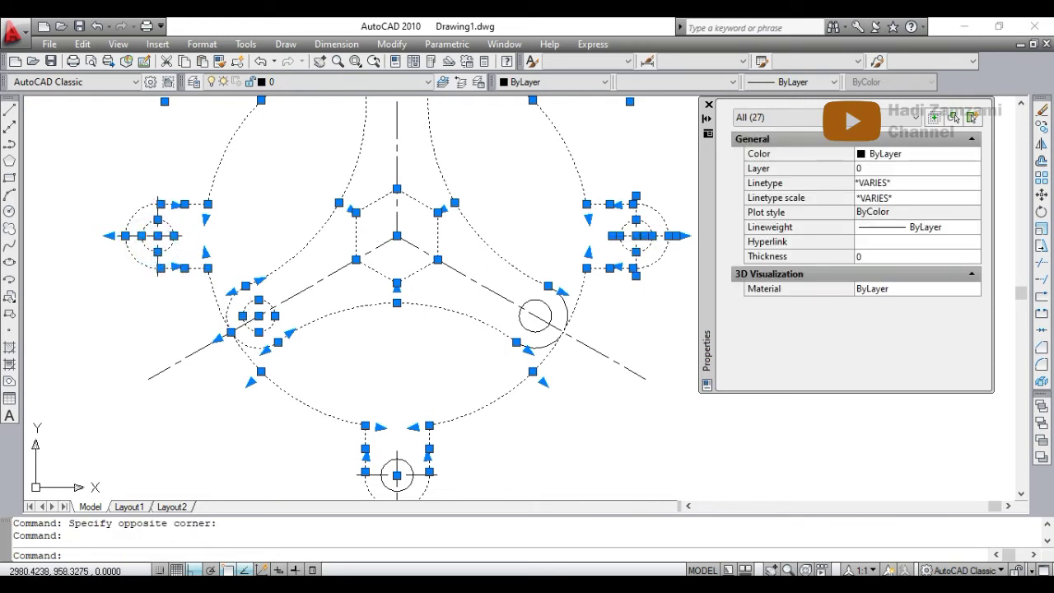
{"action": "left_click", "coordinate": [628, 236], "text": "shift"}
{"action": "left_click", "coordinate": [637, 213], "text": "shift"}
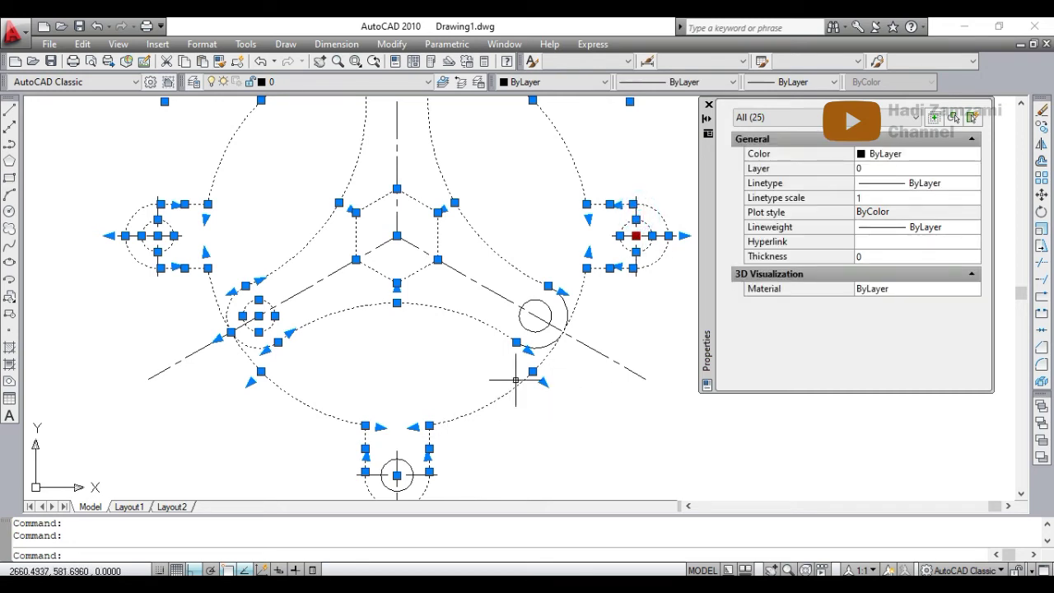
- Put the selected geometry on the objek layer and turn on lineweight display
{"action": "left_click", "coordinate": [581, 82]}
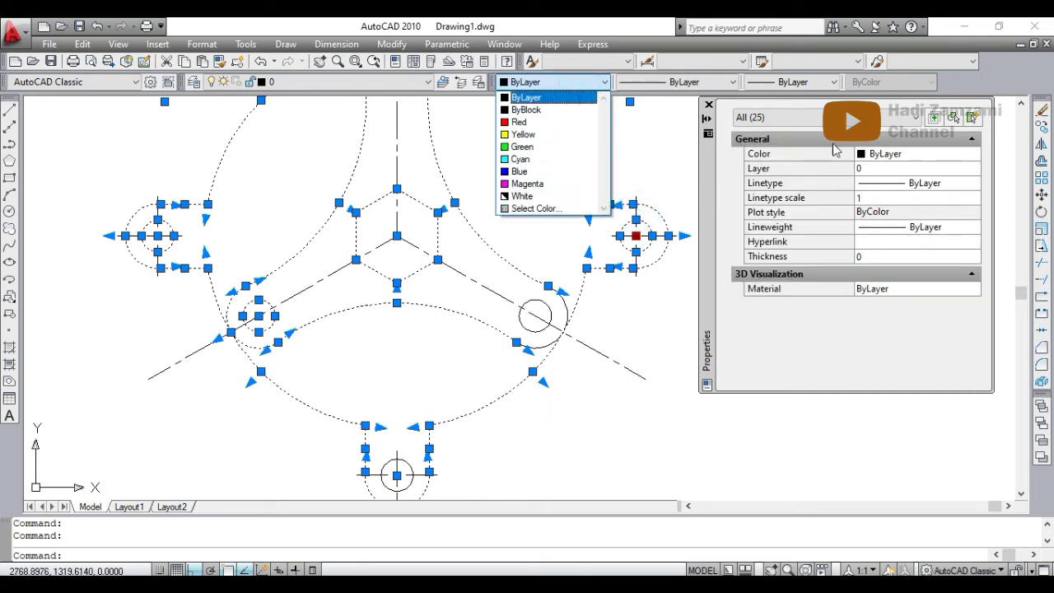
{"action": "left_click", "coordinate": [861, 158]}
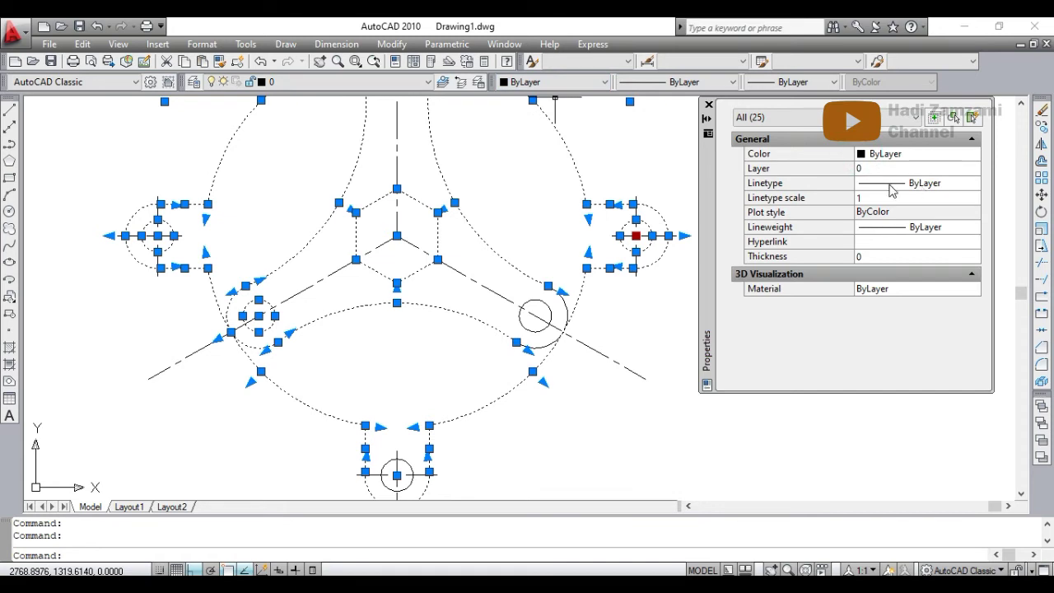
{"action": "left_click", "coordinate": [899, 169]}
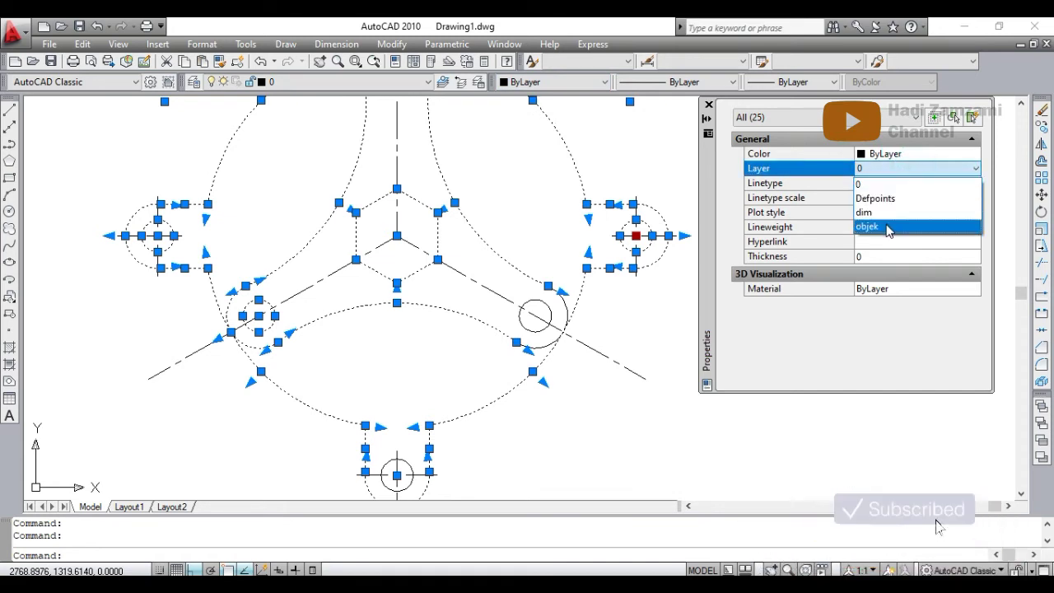
{"action": "left_click", "coordinate": [883, 227]}
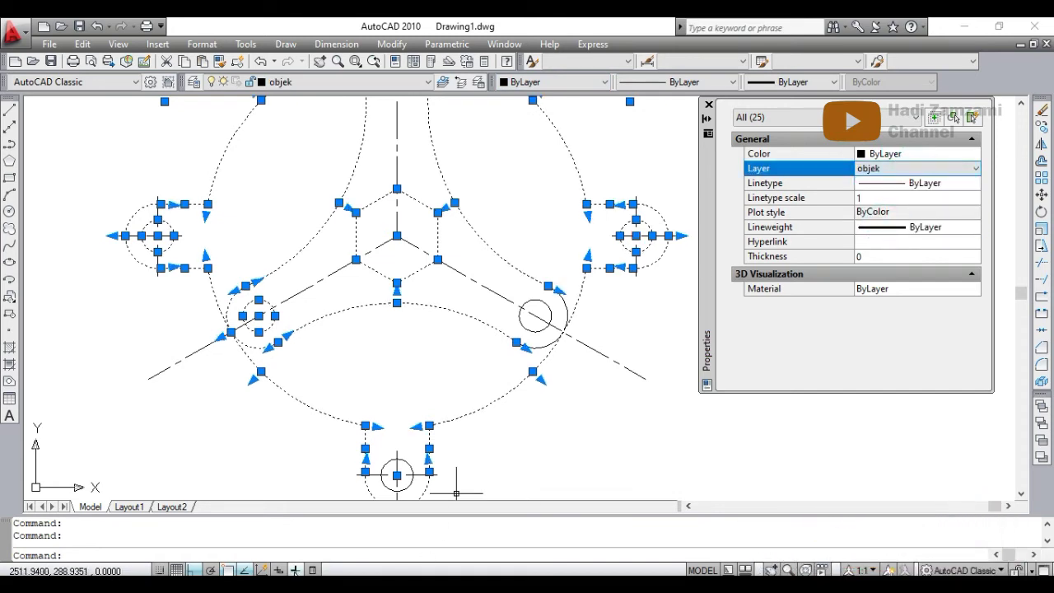
{"action": "left_click", "coordinate": [294, 570]}
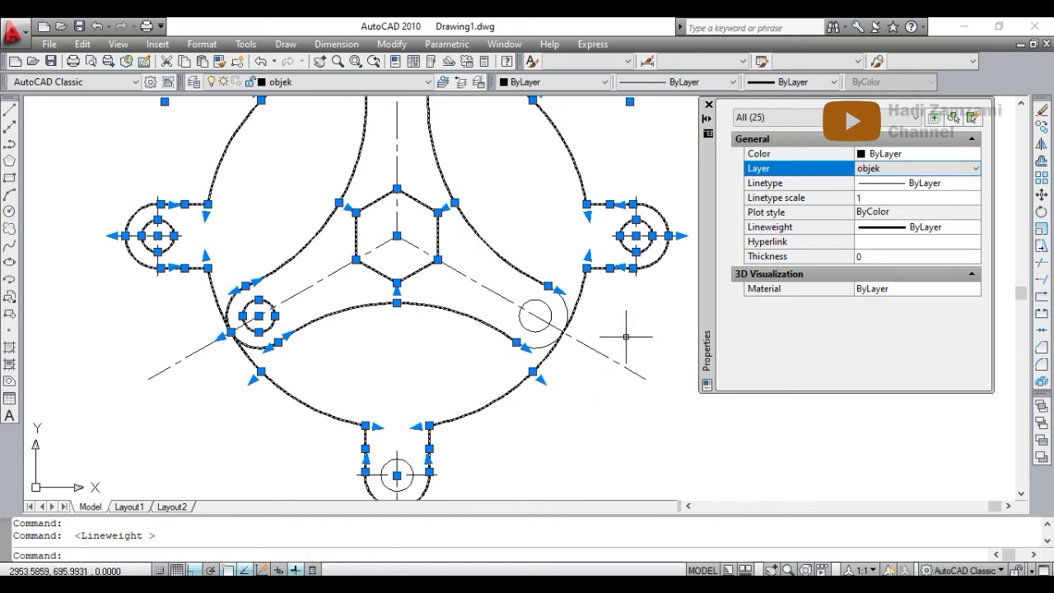
- Window-select the leftover top circle, large arc, bottom circle and small circle
{"action": "key", "text": "Escape"}
{"action": "key", "text": "Escape"}
{"action": "mouse_move", "coordinate": [593, 395]}
{"action": "middle_mouse_down"}
{"action": "mouse_move", "coordinate": [560, 440]}
{"action": "mouse_move", "coordinate": [421, 527]}
{"action": "middle_mouse_up"}
{"action": "scroll", "coordinate": [555, 437], "scroll_direction": "up", "scroll_amount": 1}
{"action": "scroll", "coordinate": [340, 237], "scroll_direction": "up", "scroll_amount": 5}
{"action": "left_click", "coordinate": [463, 176]}
{"action": "left_click", "coordinate": [412, 146]}
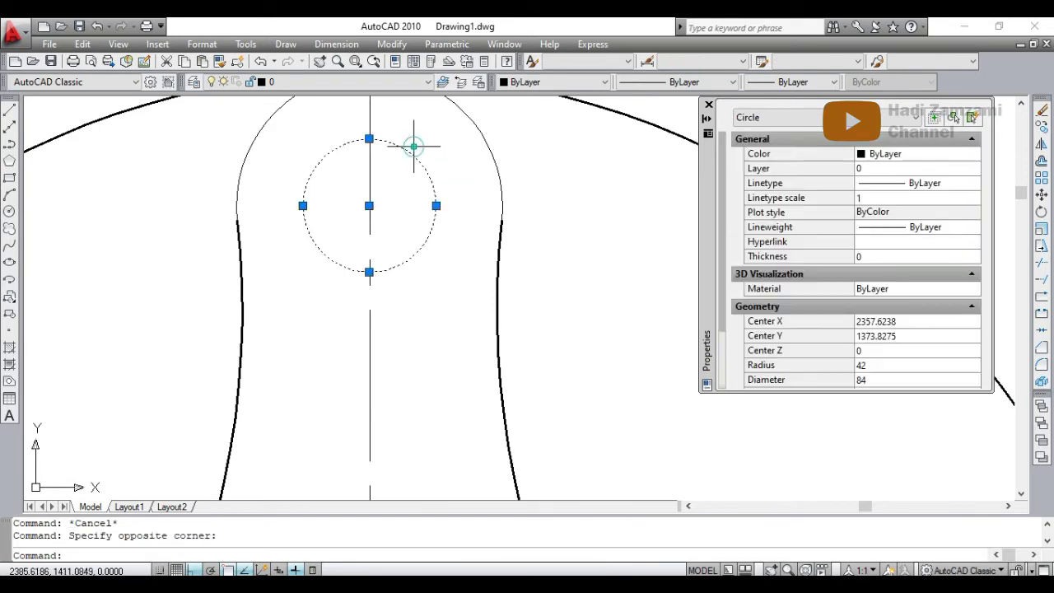
{"action": "left_click", "coordinate": [476, 148]}
{"action": "left_click", "coordinate": [461, 115]}
{"action": "scroll", "coordinate": [487, 183], "scroll_direction": "down", "scroll_amount": 3}
{"action": "scroll", "coordinate": [494, 275], "scroll_direction": "up", "scroll_amount": 3}
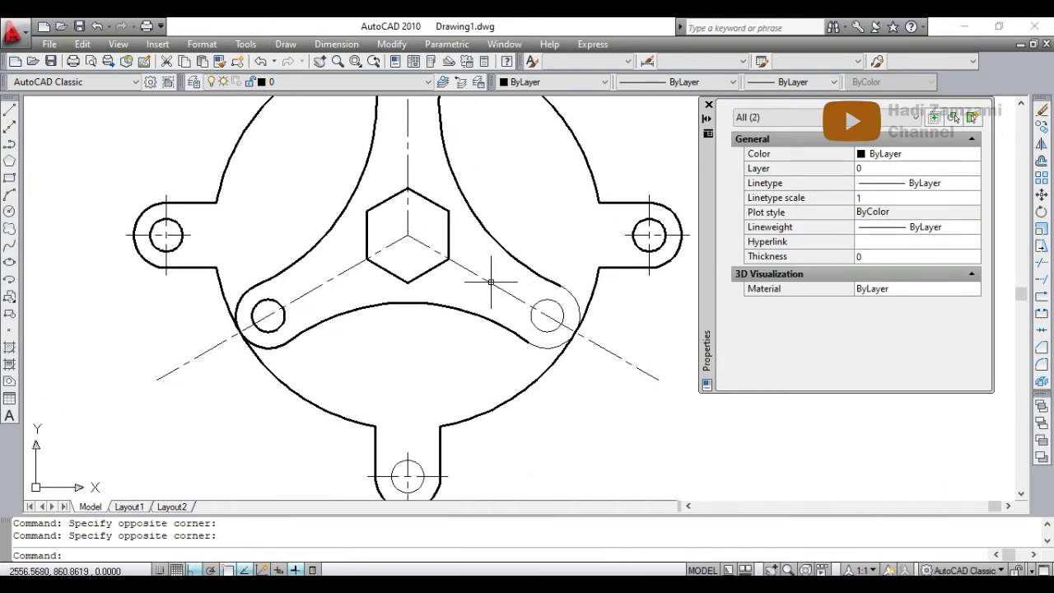
{"action": "scroll", "coordinate": [518, 384], "scroll_direction": "up", "scroll_amount": 1}
{"action": "scroll", "coordinate": [518, 384], "scroll_direction": "down", "scroll_amount": 2}
{"action": "left_click", "coordinate": [356, 336]}
{"action": "left_click", "coordinate": [428, 420]}
{"action": "scroll", "coordinate": [395, 379], "scroll_direction": "down", "scroll_amount": 2}
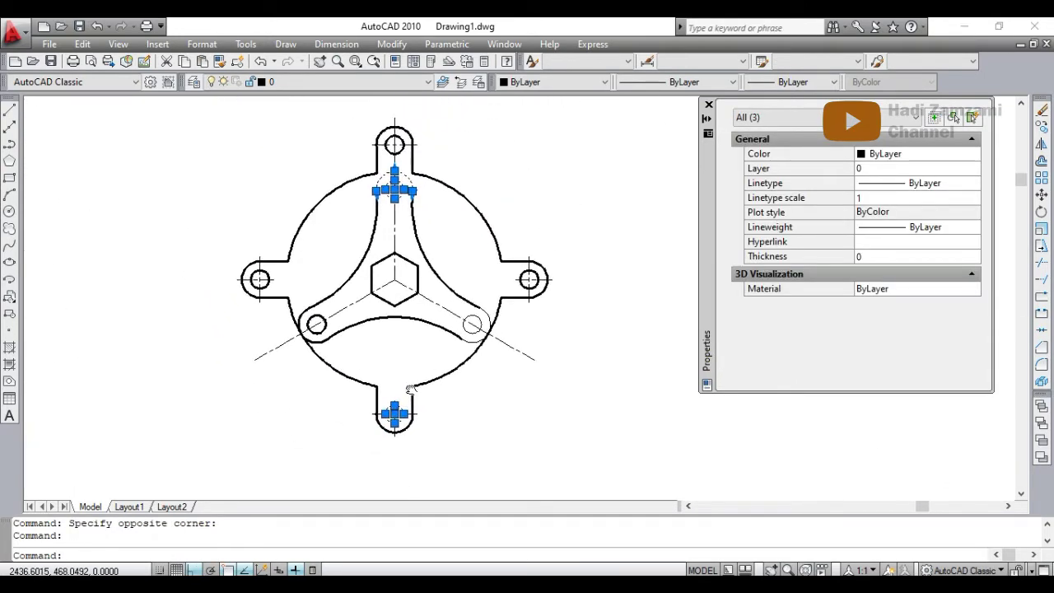
{"action": "scroll", "coordinate": [465, 357], "scroll_direction": "up", "scroll_amount": 1}
{"action": "scroll", "coordinate": [464, 358], "scroll_direction": "up", "scroll_amount": 3}
{"action": "left_click", "coordinate": [503, 356]}
{"action": "left_click", "coordinate": [441, 252]}
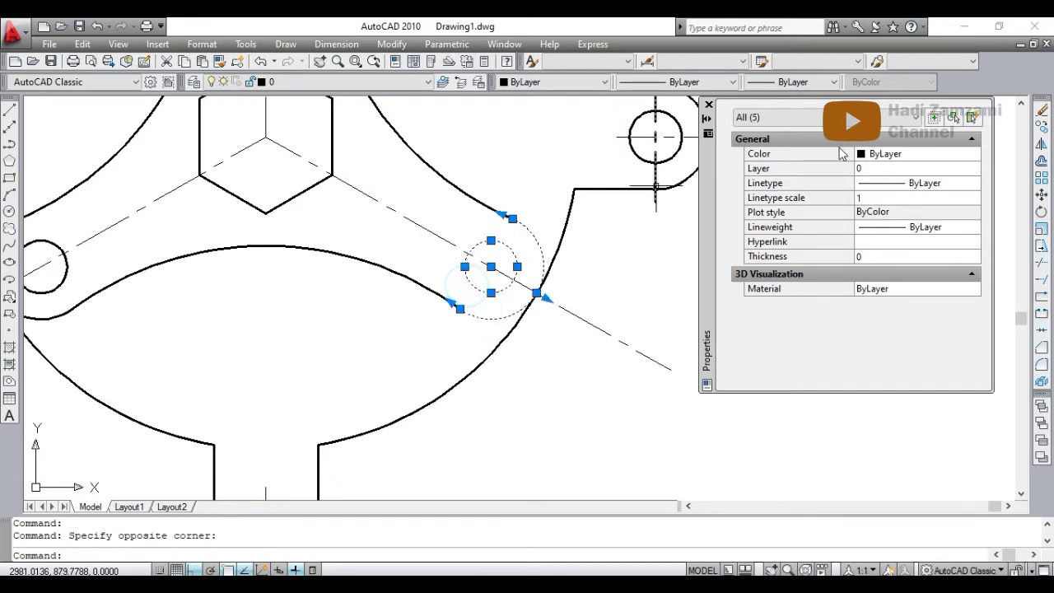
- Put the selection on the objek layer, close Properties and zoom to the whole part
{"action": "left_click", "coordinate": [917, 168]}
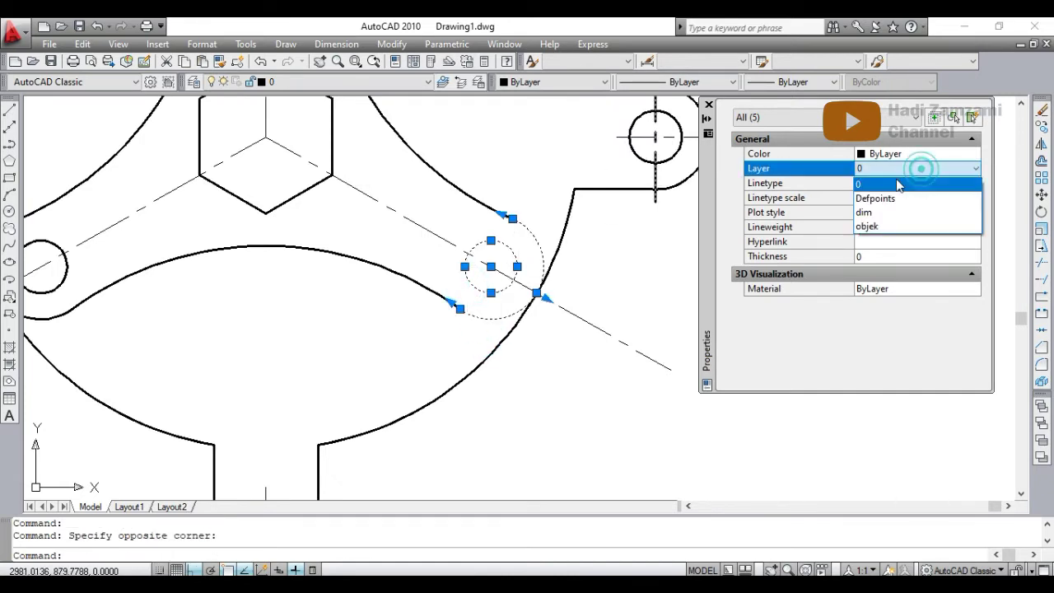
{"action": "left_click", "coordinate": [877, 222]}
{"action": "key", "text": "Escape"}
{"action": "key", "text": "Escape"}
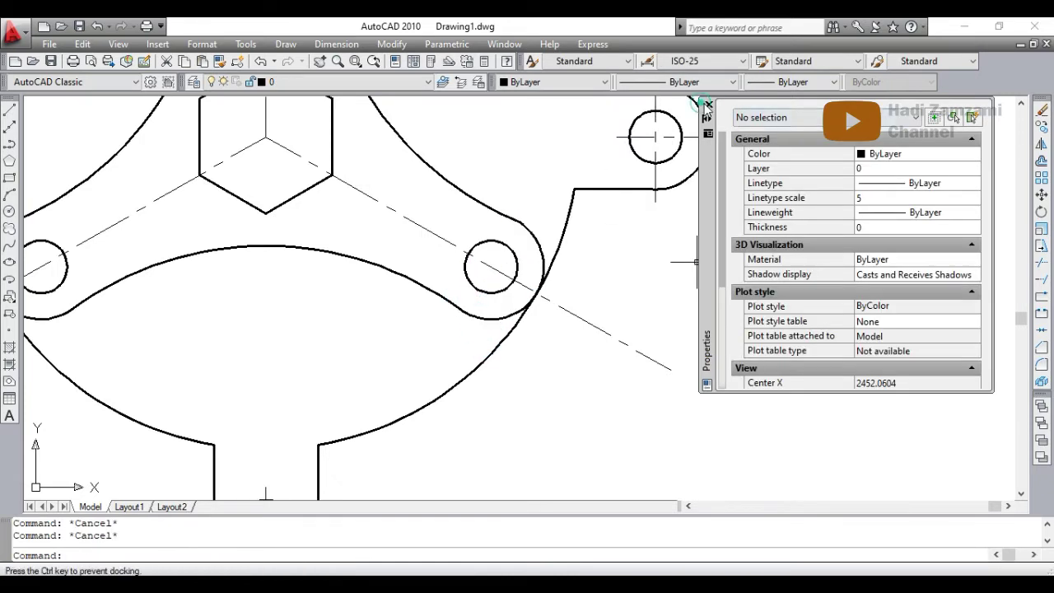
{"action": "left_click", "coordinate": [713, 105]}
{"action": "scroll", "coordinate": [576, 334], "scroll_direction": "down", "scroll_amount": 2}
{"action": "scroll", "coordinate": [580, 334], "scroll_direction": "down", "scroll_amount": 3}
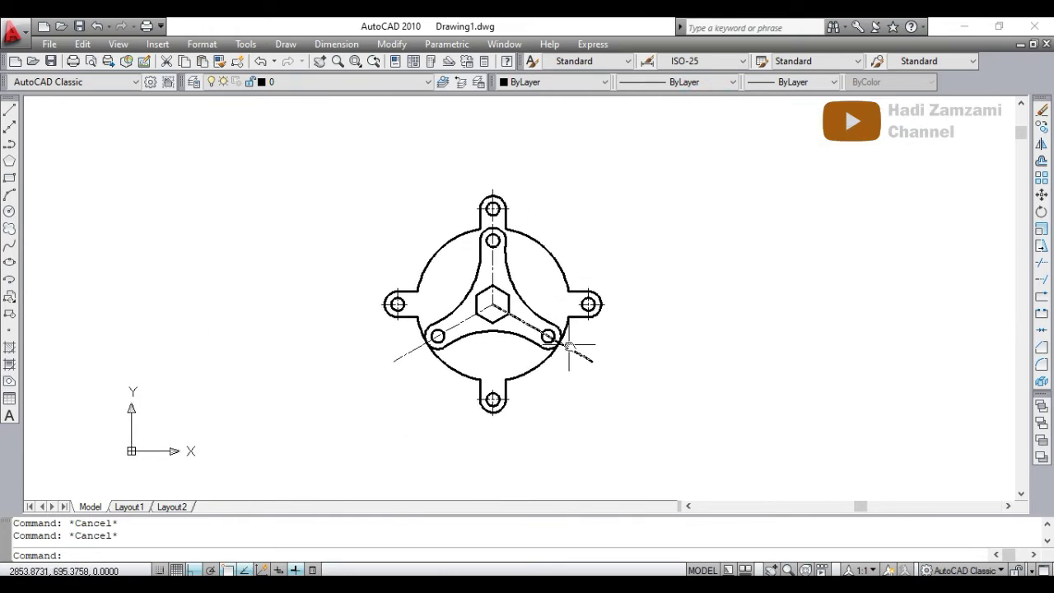
{"action": "middle_click", "coordinate": [573, 338]}
{"action": "middle_click", "coordinate": [573, 338]}
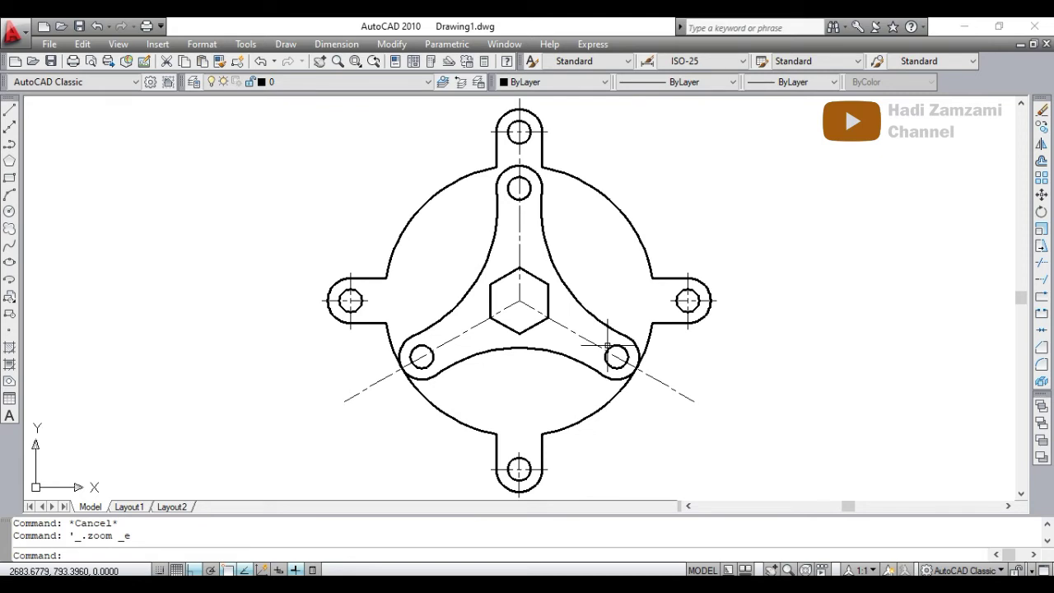
- Make dim the current layer from the Layer toolbar
{"action": "left_click", "coordinate": [385, 81]}
{"action": "left_click", "coordinate": [285, 120]}
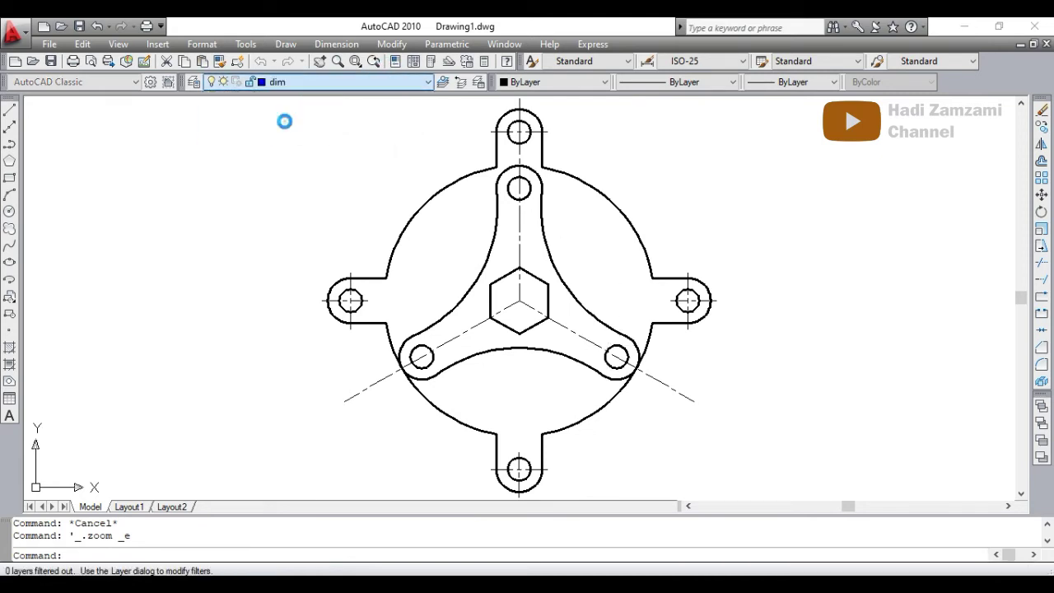
{"action": "key", "text": "Escape"}
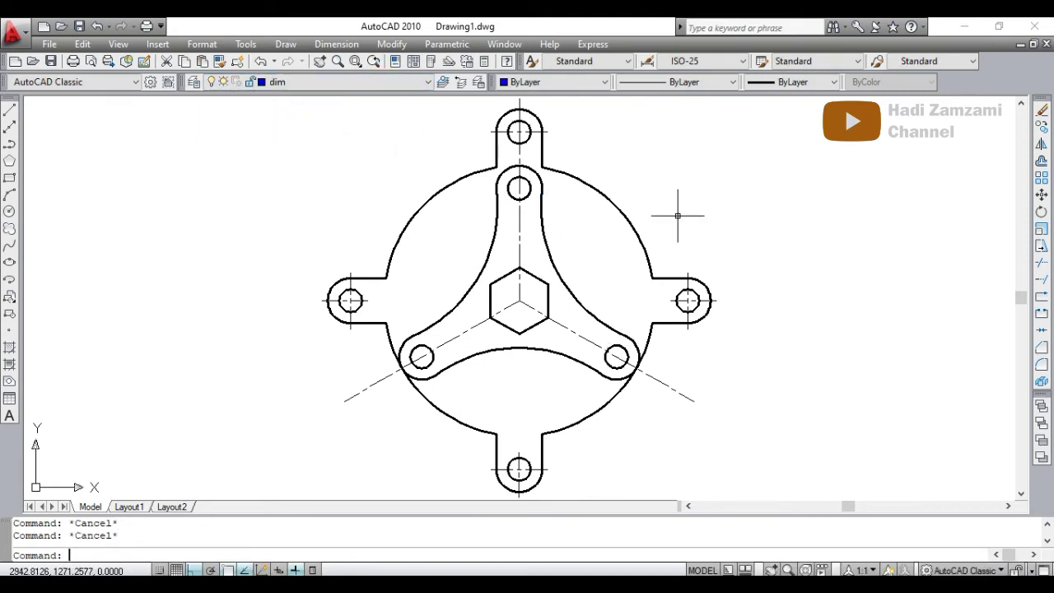
{"action": "left_click", "coordinate": [500, 555]}
- Add a 499.7 radius dimension to the large outer circle with DIMRADIUS
{"action": "type", "text": "dra"}
{"action": "key", "text": "Return"}
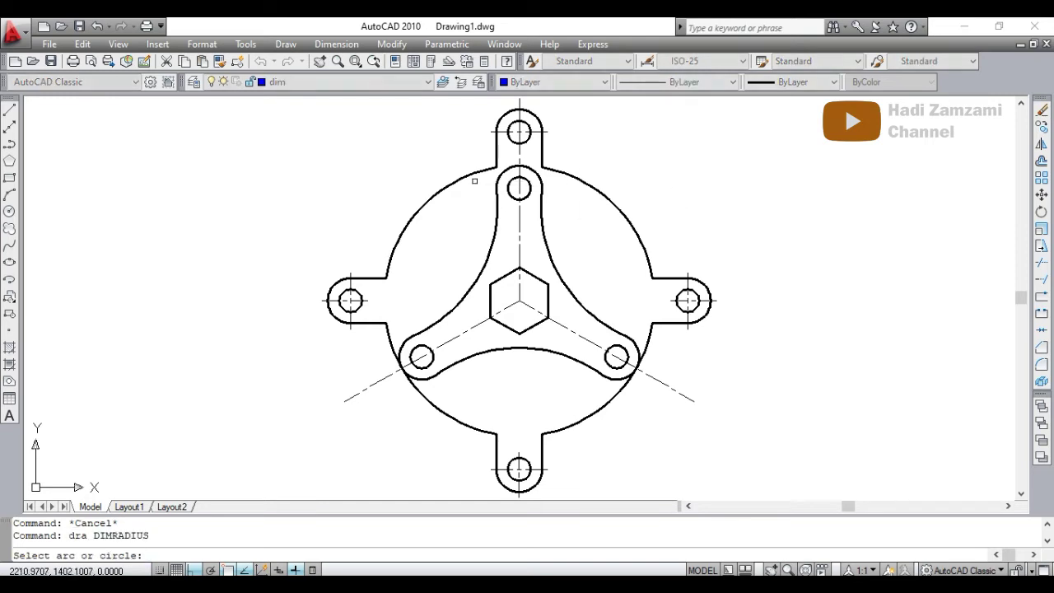
{"action": "left_click", "coordinate": [411, 208]}
{"action": "left_click", "coordinate": [394, 208]}
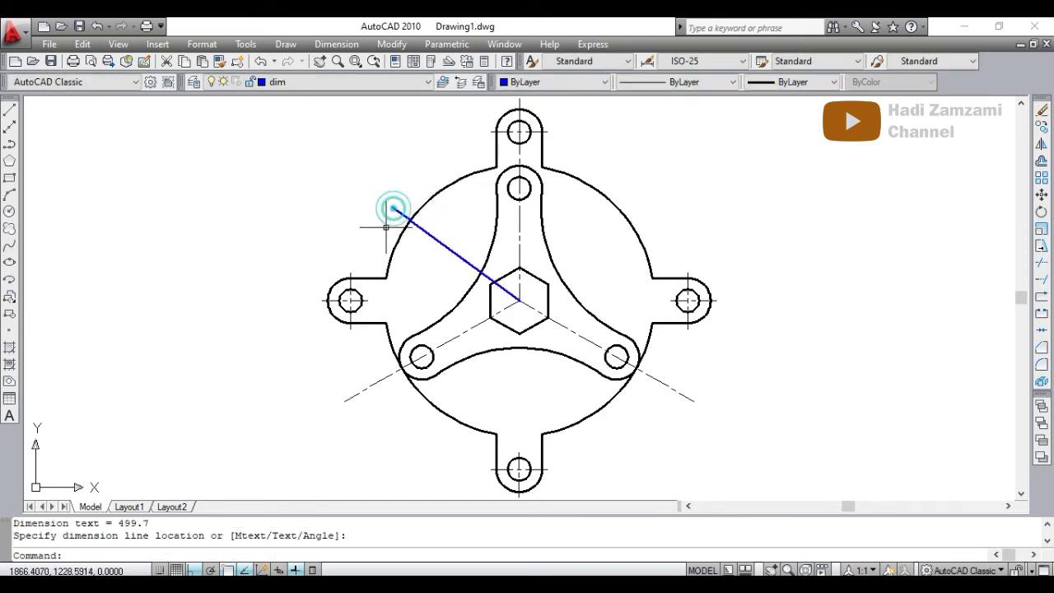
{"action": "scroll", "coordinate": [385, 224], "scroll_direction": "up", "scroll_amount": 2}
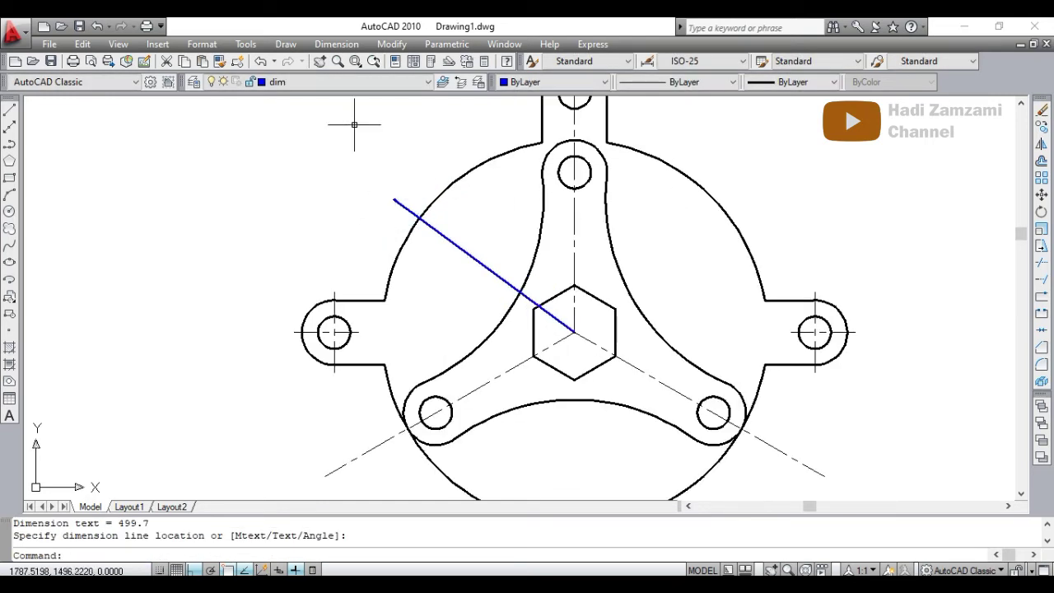
- Set the dim layer's lineweight from 0.30 mm to Default in the Layer Properties Manager
{"action": "left_click", "coordinate": [195, 82]}
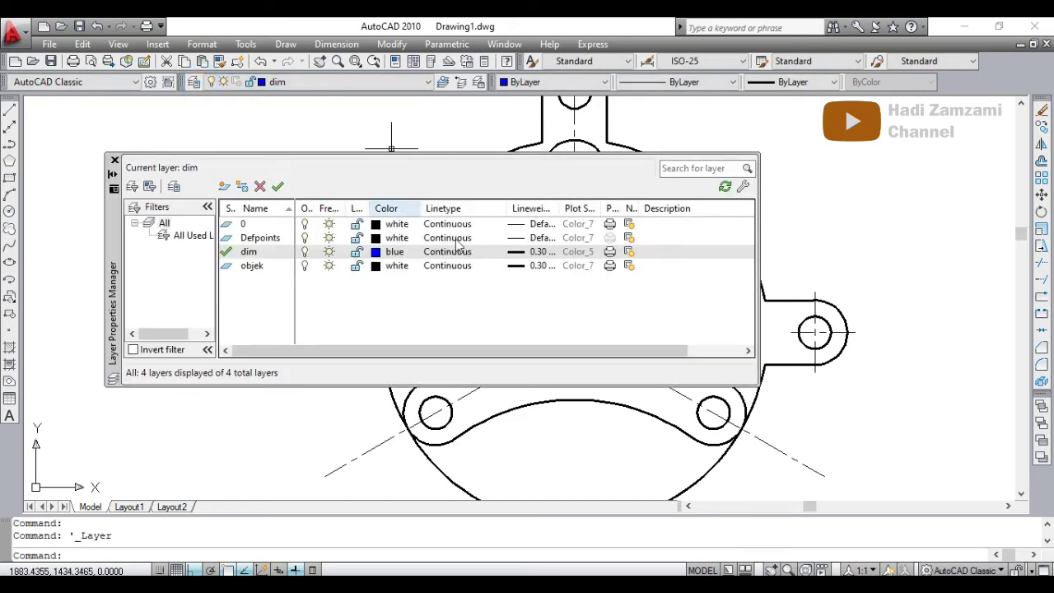
{"action": "left_click", "coordinate": [533, 255]}
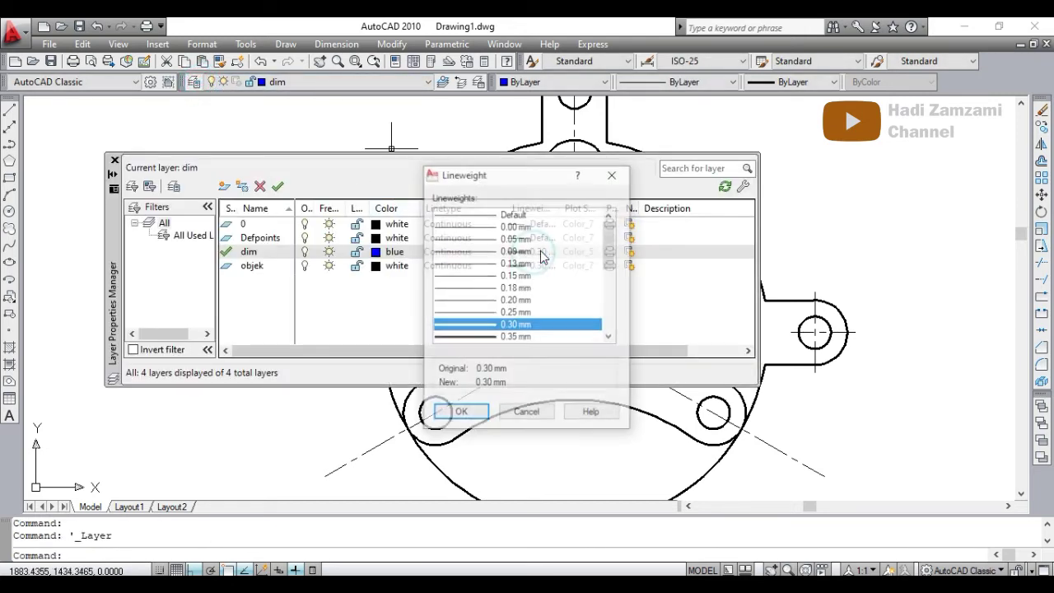
{"action": "left_click", "coordinate": [498, 213]}
{"action": "left_click", "coordinate": [460, 413]}
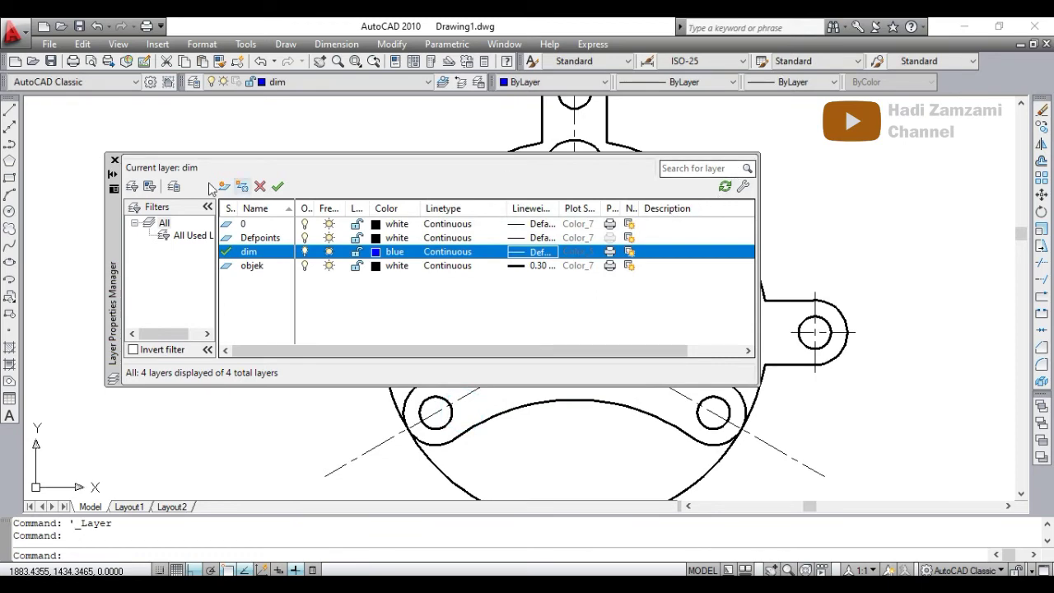
{"action": "left_click", "coordinate": [114, 160]}
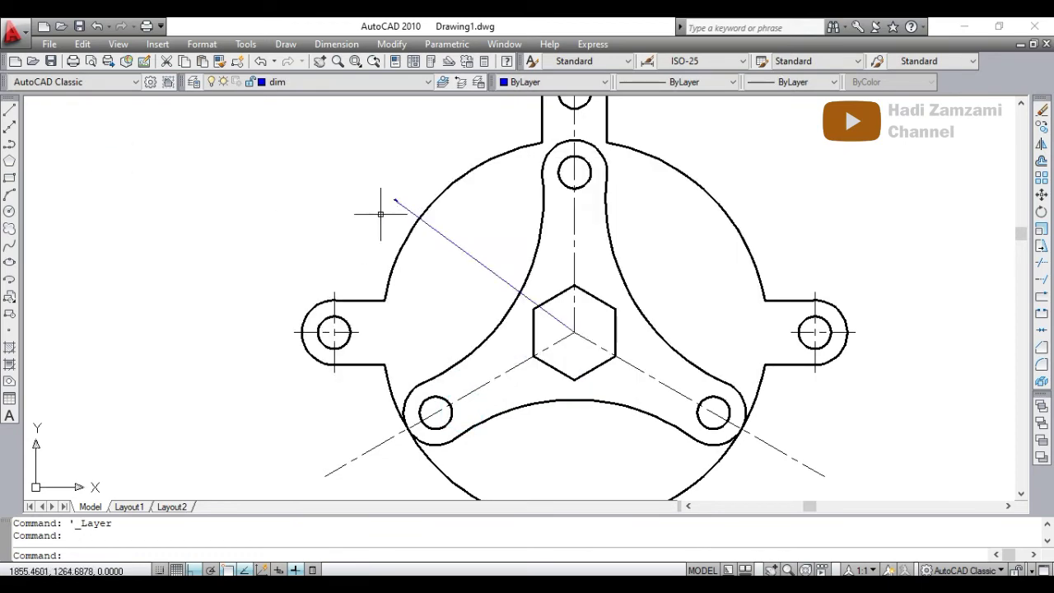
- List only styles in use and set ISO-25's overall scale to 2
{"action": "type", "text": "d"}
{"action": "key", "text": "Return"}
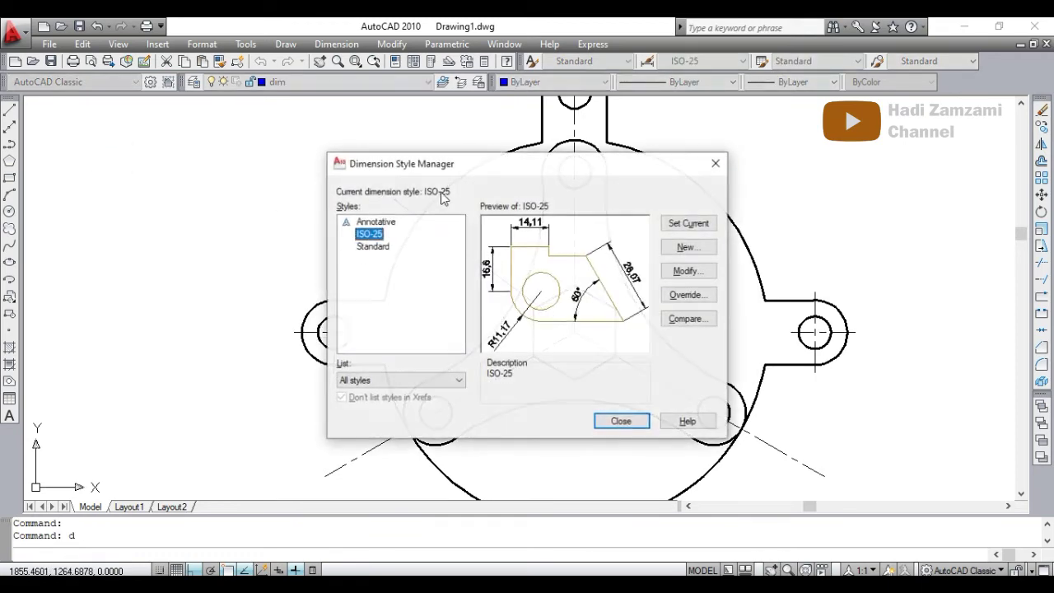
{"action": "left_click", "coordinate": [371, 380]}
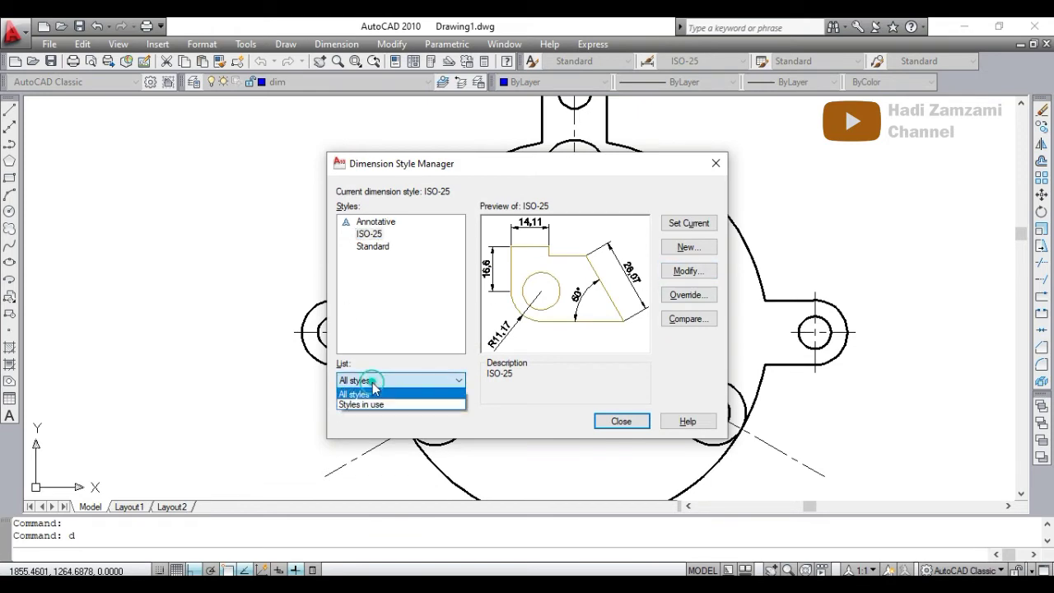
{"action": "left_click", "coordinate": [375, 405]}
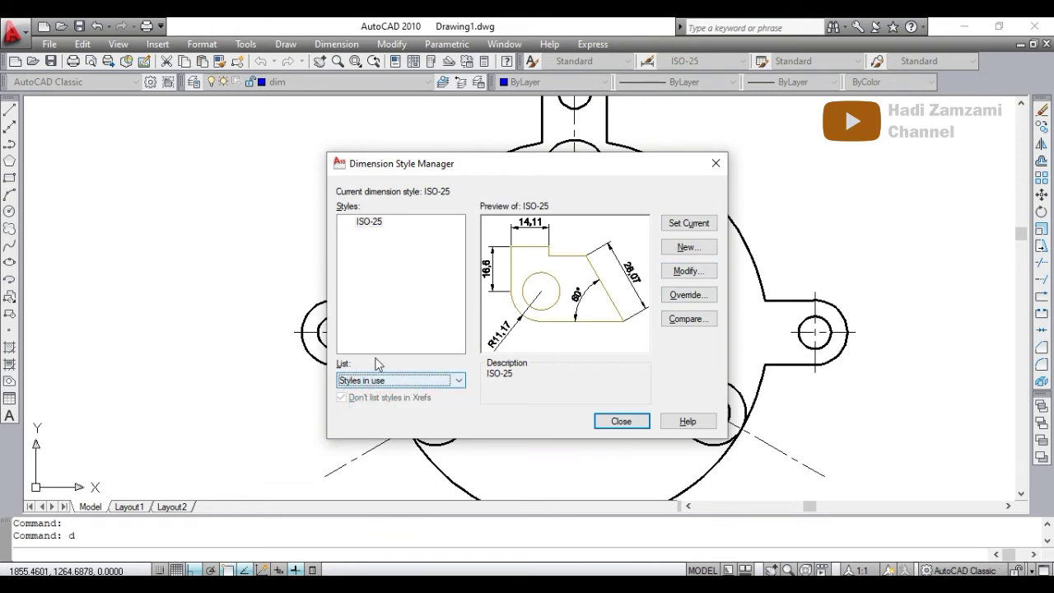
{"action": "left_click", "coordinate": [688, 271]}
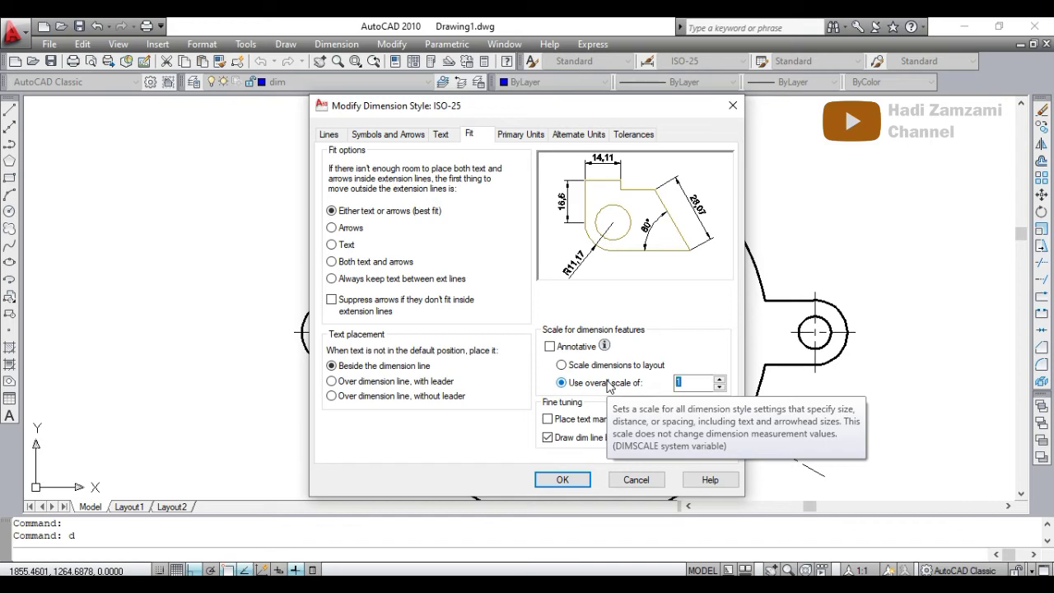
{"action": "type", "text": "2.5"}
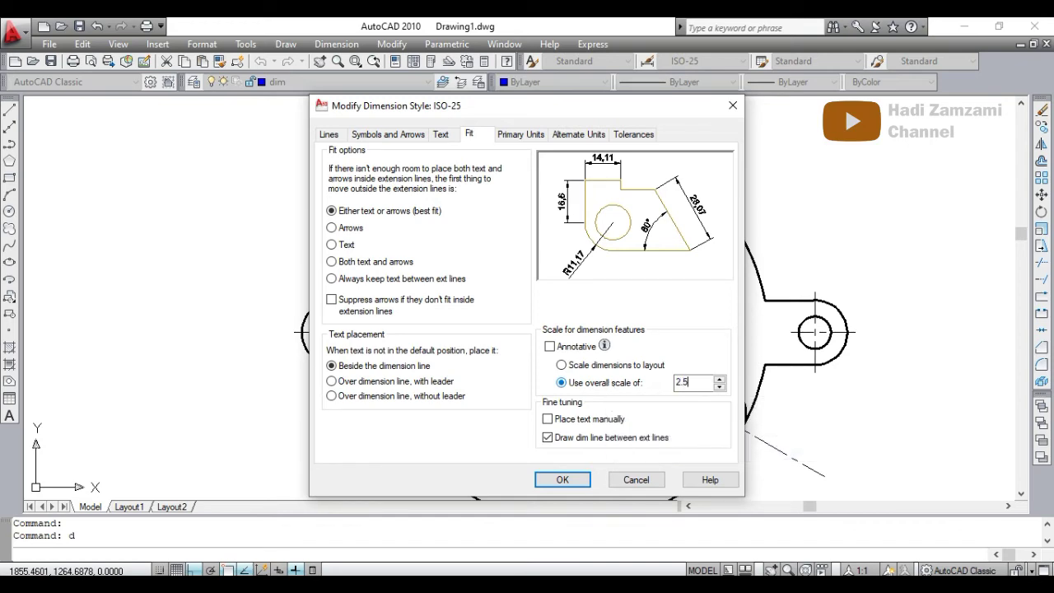
{"action": "left_click", "coordinate": [563, 480]}
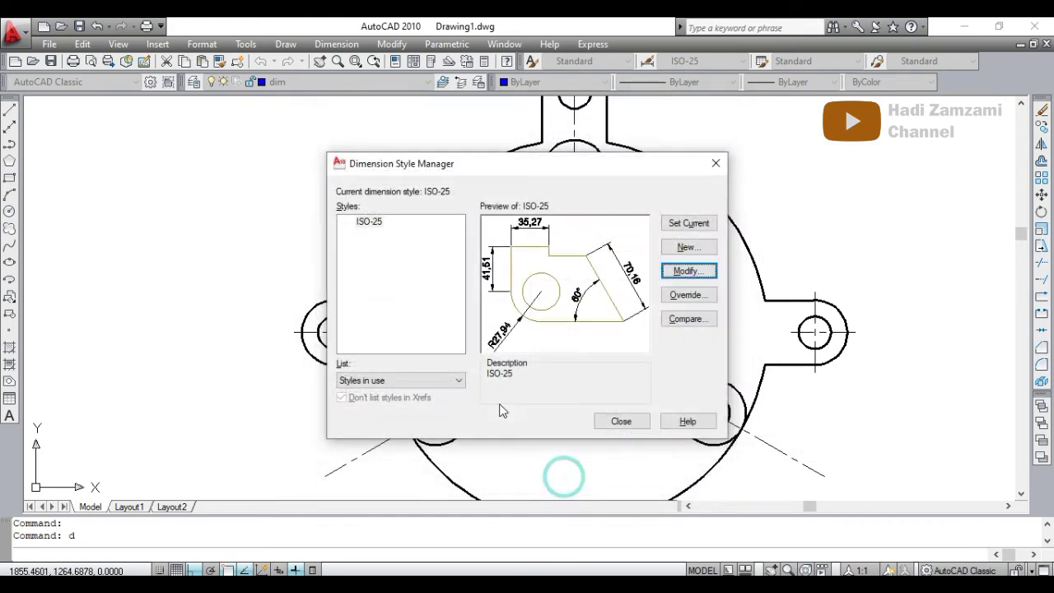
{"action": "left_click", "coordinate": [616, 420]}
{"action": "scroll", "coordinate": [391, 230], "scroll_direction": "up", "scroll_amount": 5}
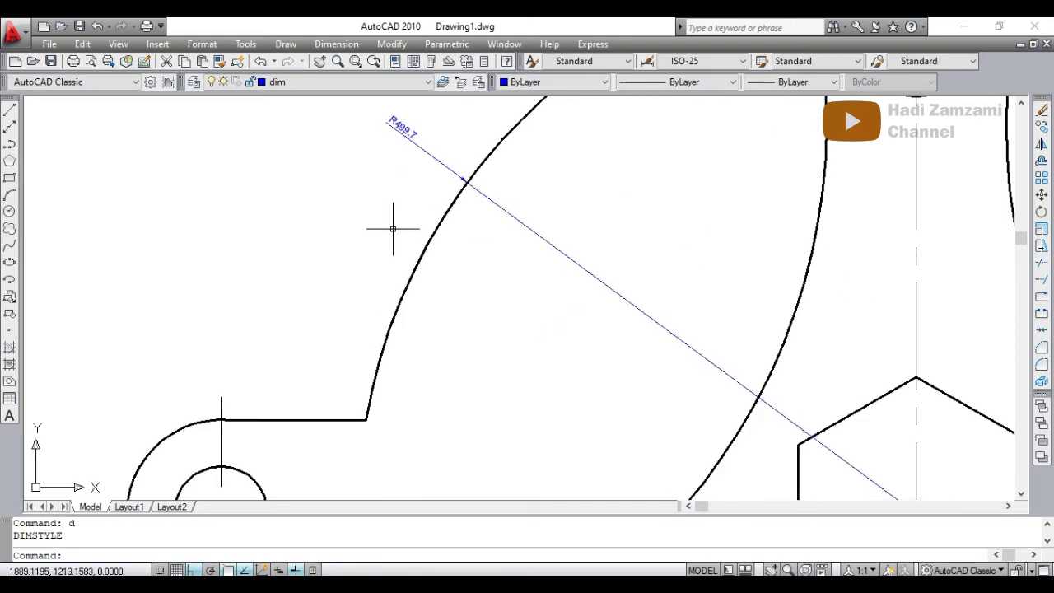
{"action": "type", "text": "d"}
- Change the ISO-25 overall dimension scale to 7.5
{"action": "key", "text": "Return"}
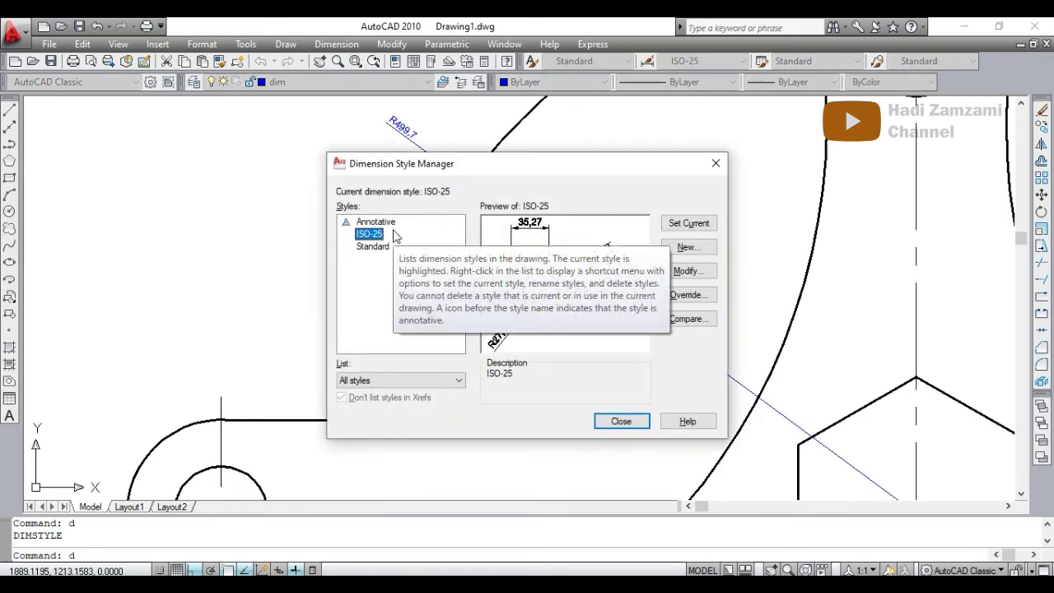
{"action": "left_click", "coordinate": [685, 272]}
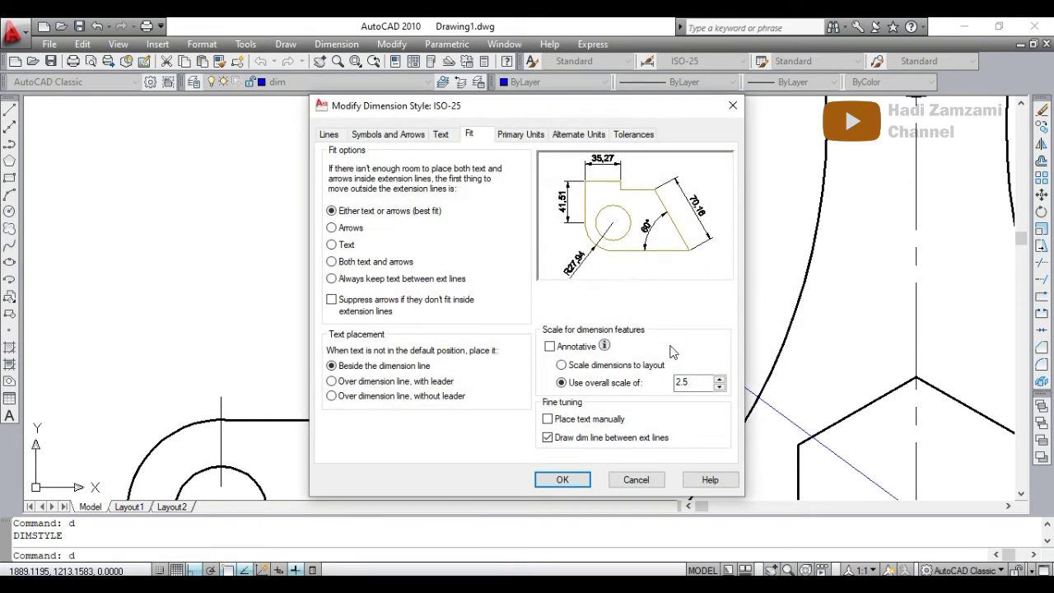
{"action": "double_click", "coordinate": [691, 381]}
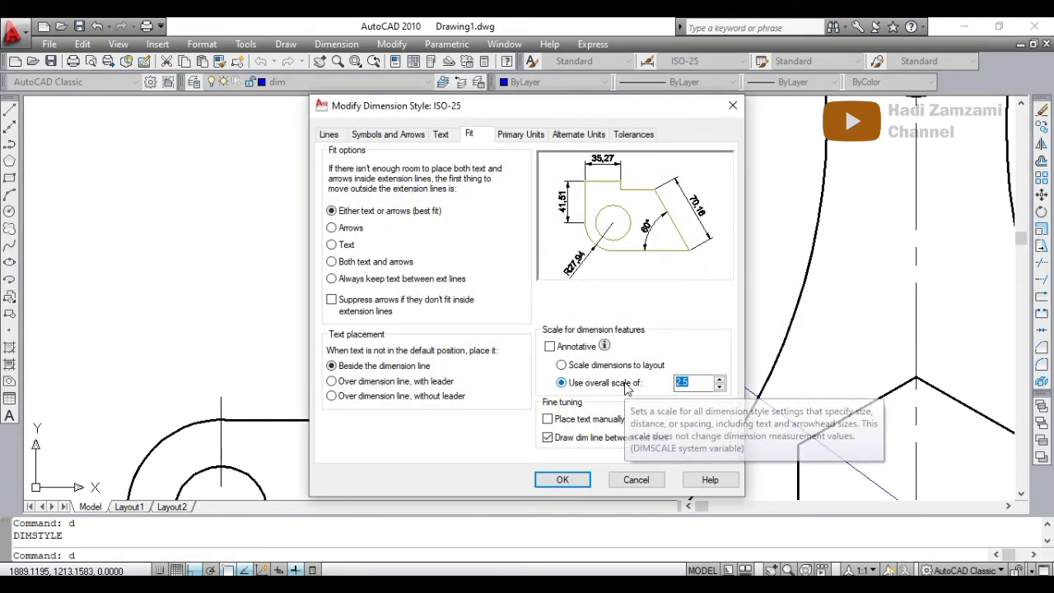
{"action": "type", "text": "7.5"}
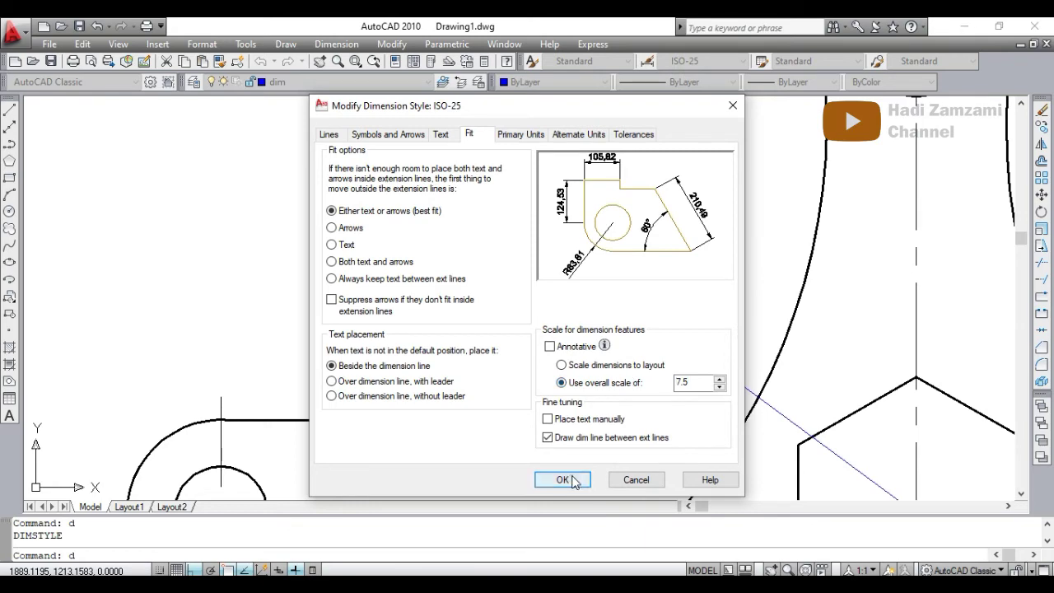
{"action": "left_click", "coordinate": [562, 480]}
{"action": "left_click", "coordinate": [618, 421]}
{"action": "scroll", "coordinate": [543, 313], "scroll_direction": "down", "scroll_amount": 3}
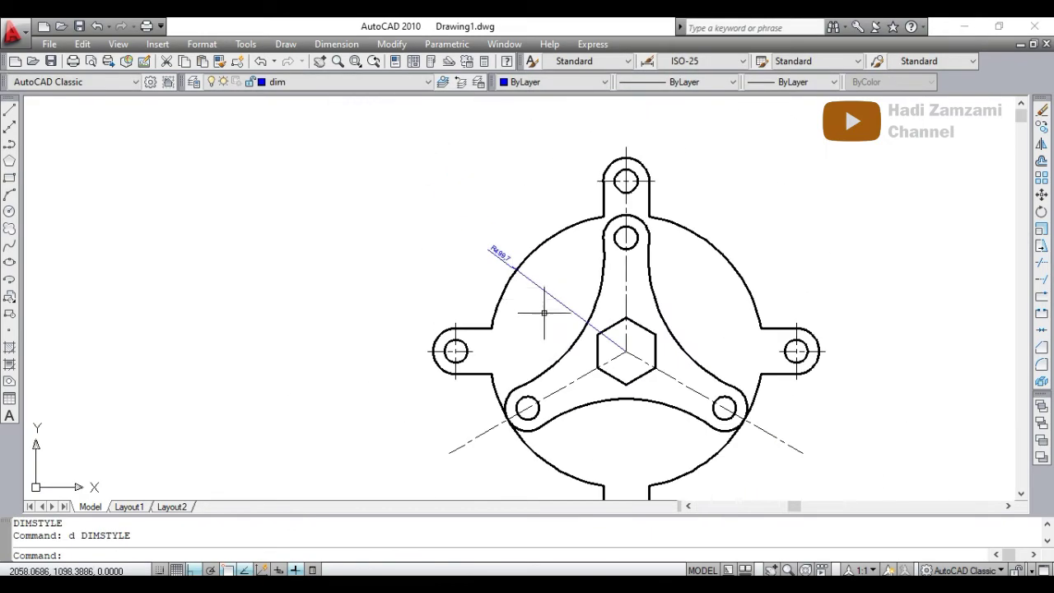
{"action": "middle_click_drag", "start_coordinate": [544, 313], "coordinate": [473, 306]}
{"action": "scroll", "coordinate": [470, 306], "scroll_direction": "up", "scroll_amount": 2}
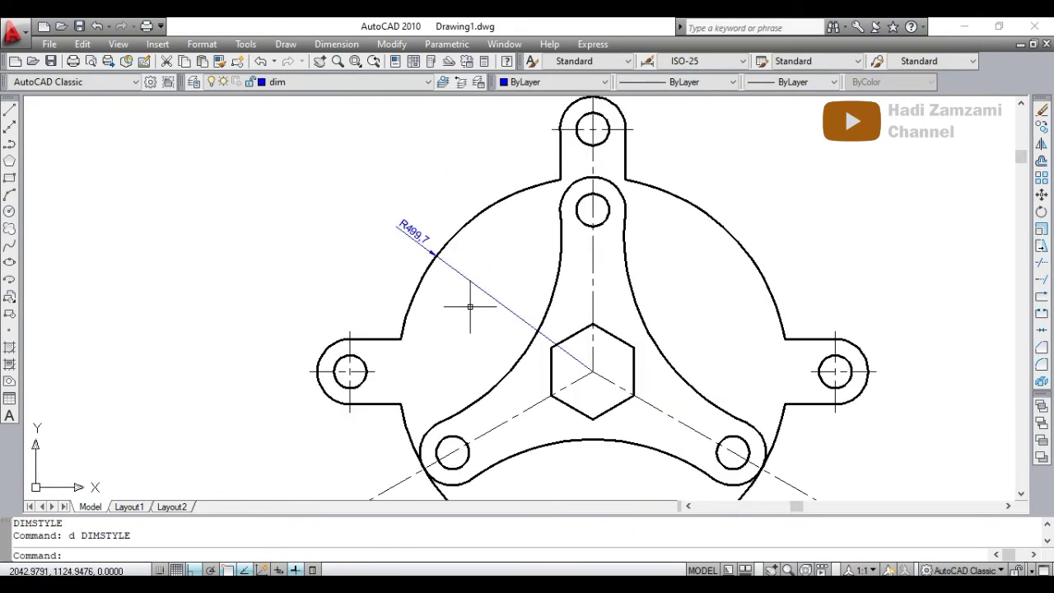
- Raise the ISO-25 overall dimension scale to 12.5
{"action": "type", "text": "d"}
{"action": "key", "text": "Return"}
{"action": "left_click", "coordinate": [680, 271]}
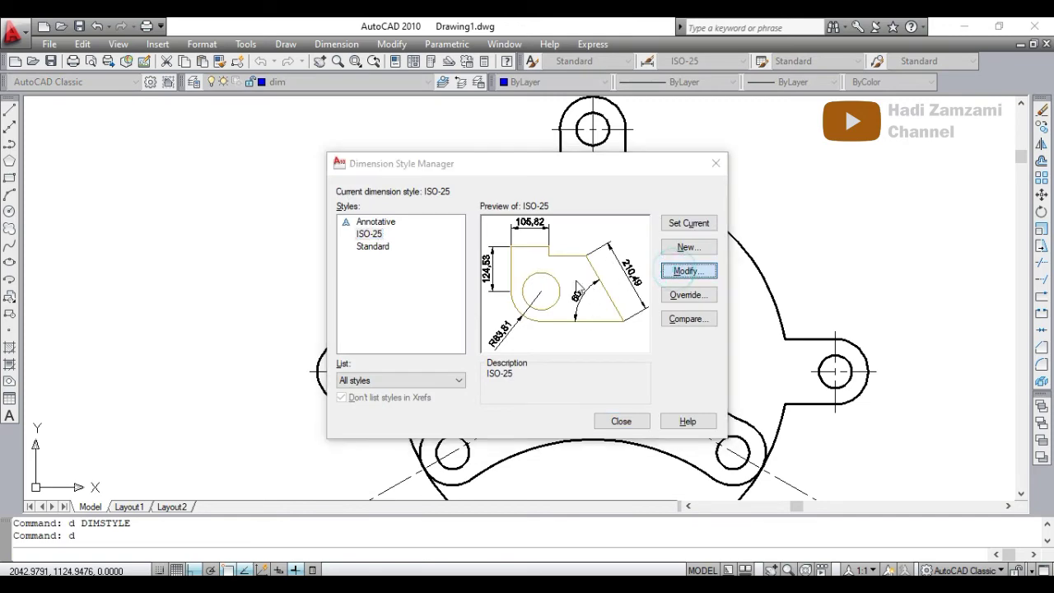
{"action": "double_click", "coordinate": [701, 387]}
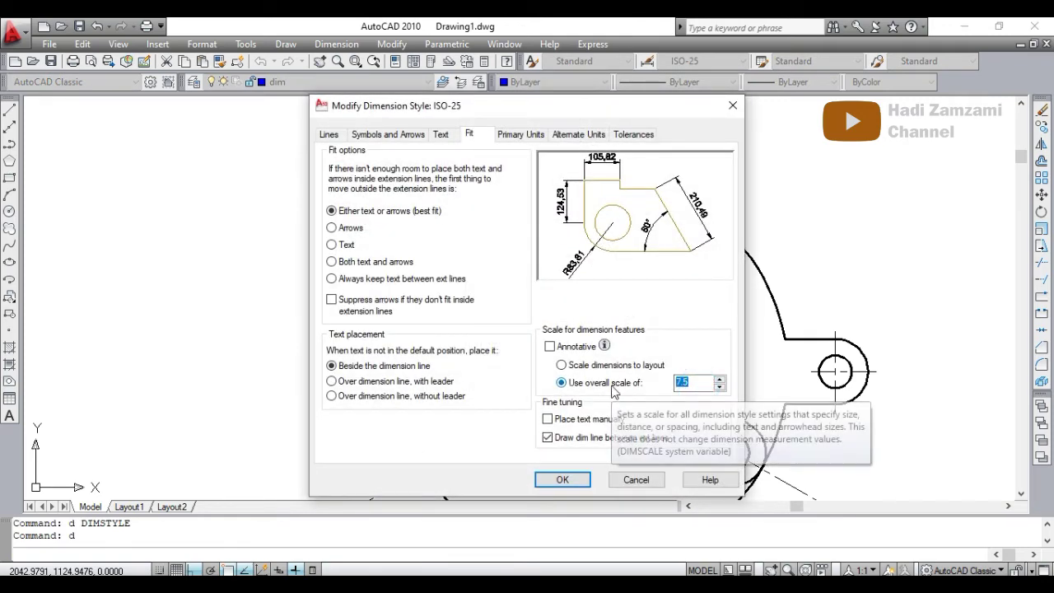
{"action": "type", "text": "12"}
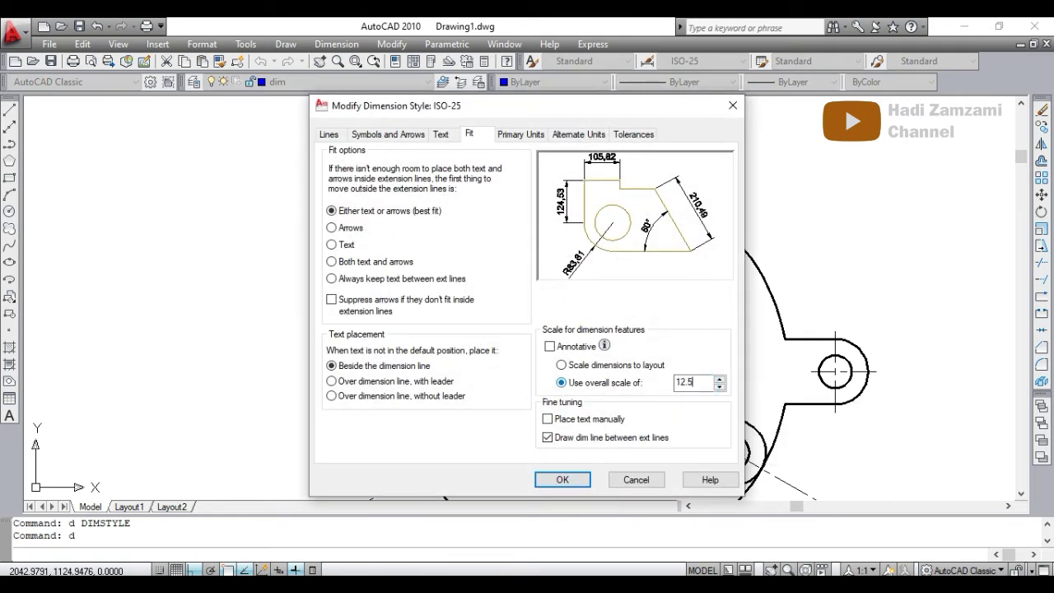
{"action": "left_click", "coordinate": [568, 477]}
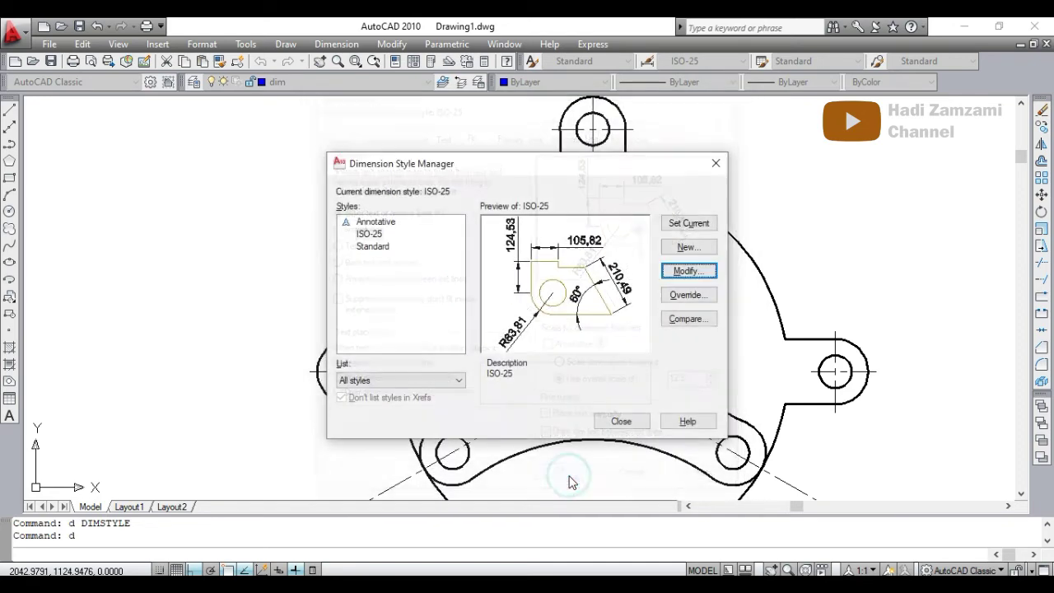
{"action": "left_click", "coordinate": [619, 420]}
{"action": "scroll", "coordinate": [473, 284], "scroll_direction": "down", "scroll_amount": 1}
{"action": "scroll", "coordinate": [449, 273], "scroll_direction": "up", "scroll_amount": 2}
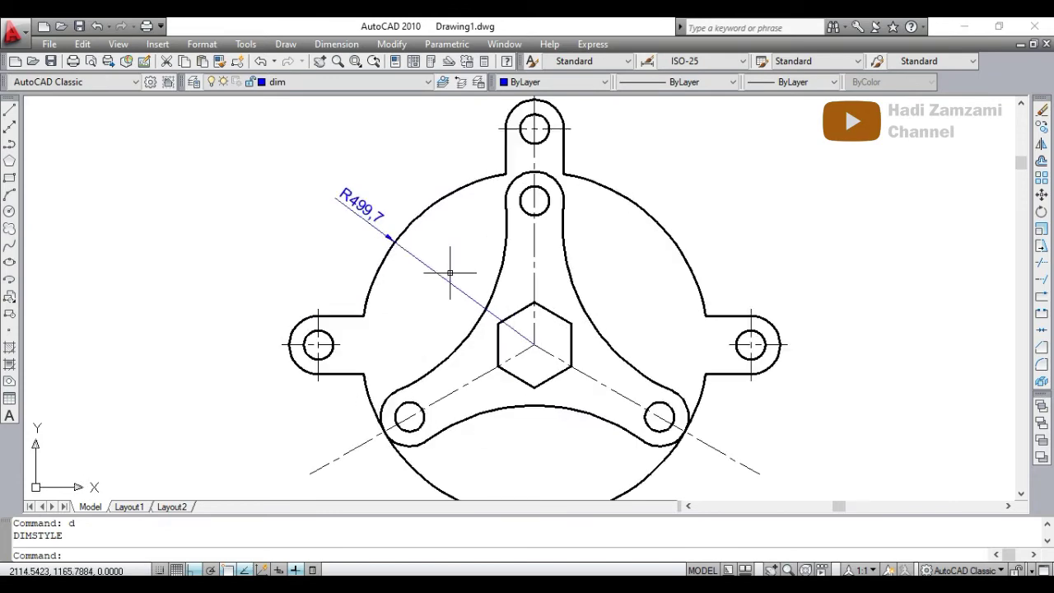
- Set ISO-25's text alignment to ISO standard so the R499,7 label reads level
{"action": "type", "text": "d"}
{"action": "key", "text": "Return"}
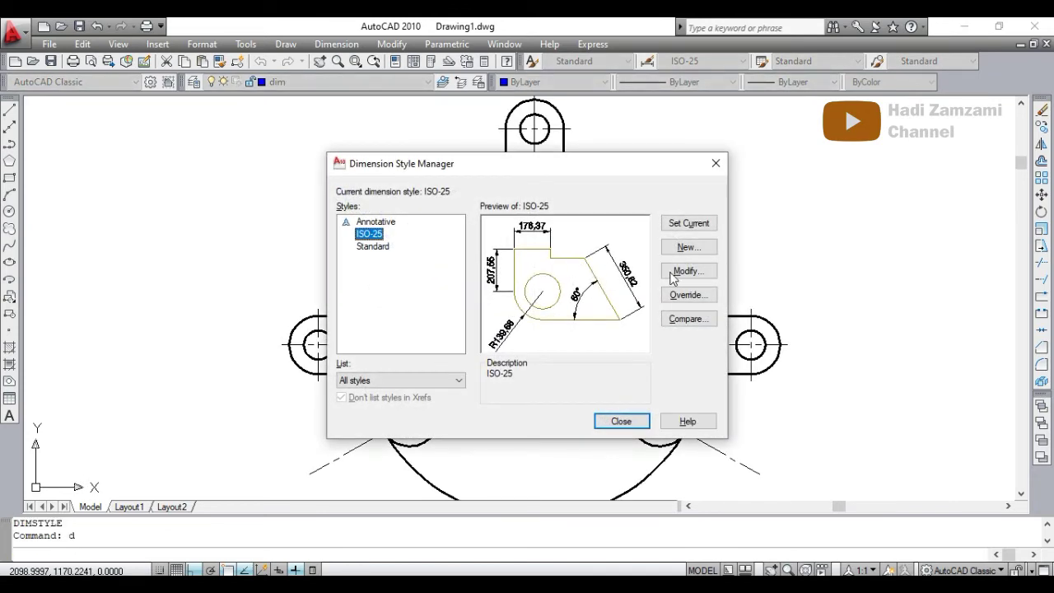
{"action": "left_click", "coordinate": [684, 272]}
{"action": "left_click", "coordinate": [441, 134]}
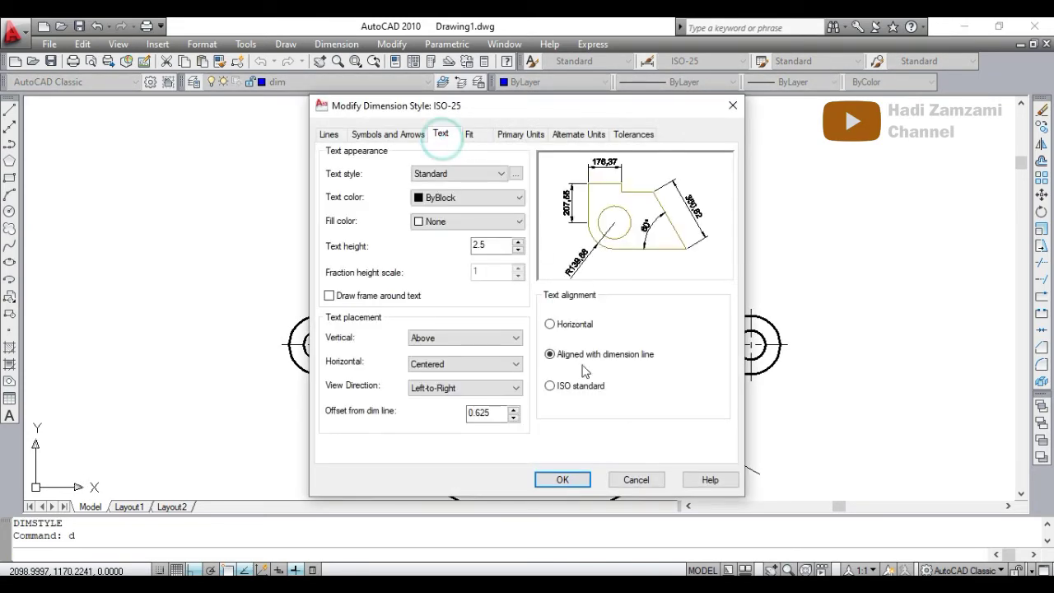
{"action": "left_click", "coordinate": [550, 386]}
{"action": "left_click", "coordinate": [563, 480]}
{"action": "left_click", "coordinate": [626, 422]}
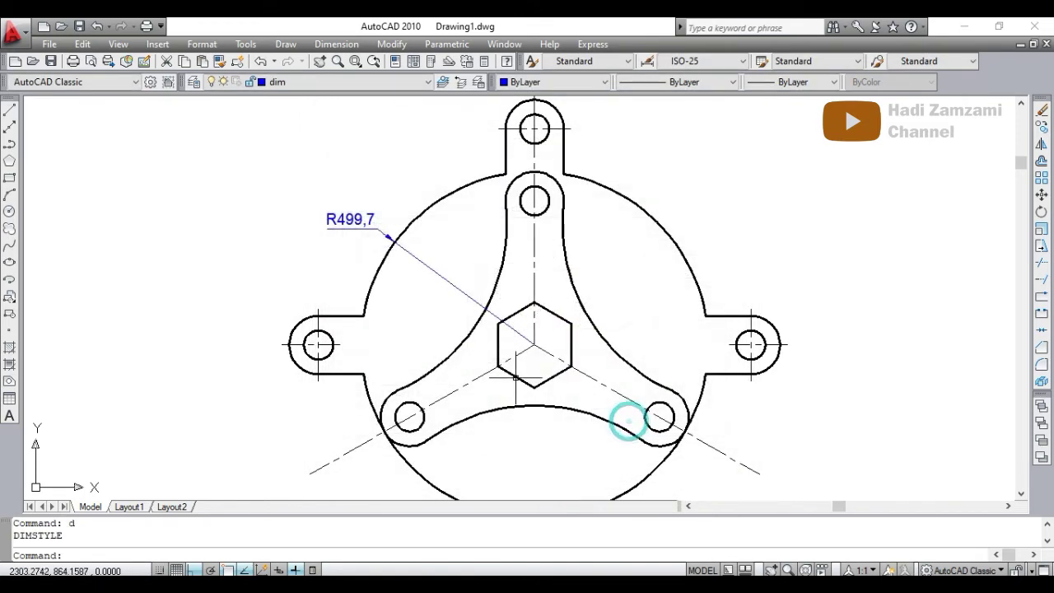
{"action": "scroll", "coordinate": [527, 378], "scroll_direction": "down", "scroll_amount": 2}
{"action": "key", "text": "Escape"}
{"action": "key", "text": "Escape"}
{"action": "scroll", "coordinate": [565, 354], "scroll_direction": "up", "scroll_amount": 2}
{"action": "middle_click_drag", "start_coordinate": [564, 358], "coordinate": [563, 292]}
- Dimension the top lug's outer arc as R84 and its hole as R42
{"action": "key", "text": "alt+Tab"}
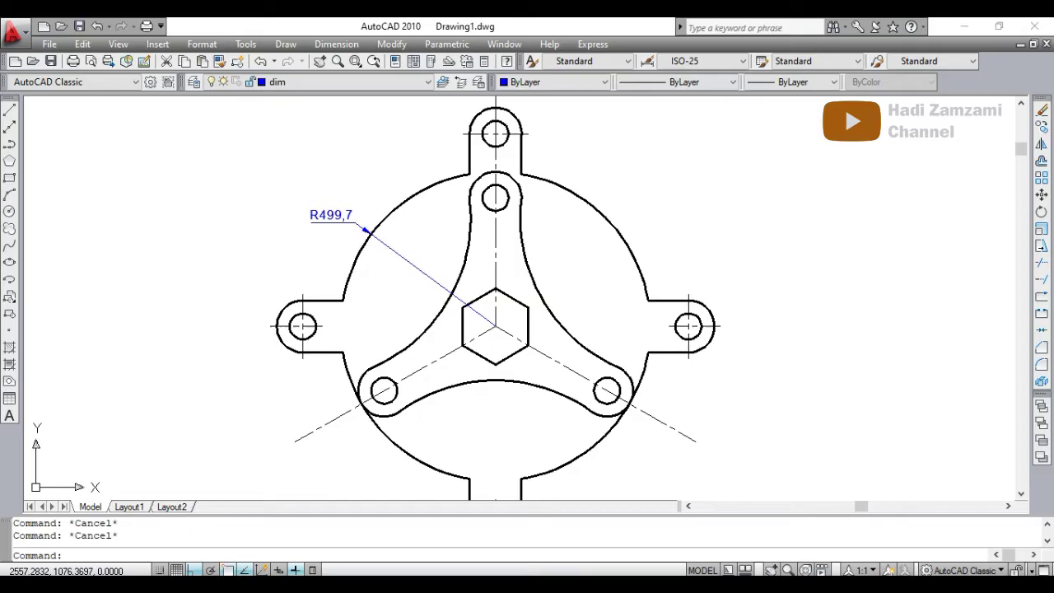
{"action": "key", "text": "alt+Tab"}
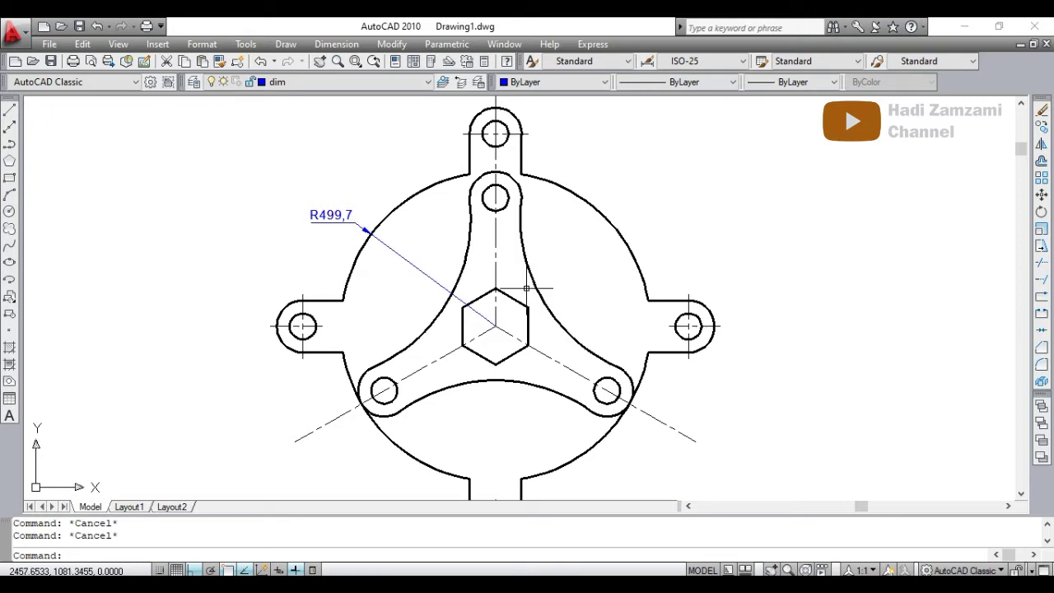
{"action": "type", "text": "a"}
{"action": "key", "text": "Return"}
{"action": "middle_click_drag", "start_coordinate": [527, 289], "coordinate": [502, 379]}
{"action": "left_click", "coordinate": [482, 216]}
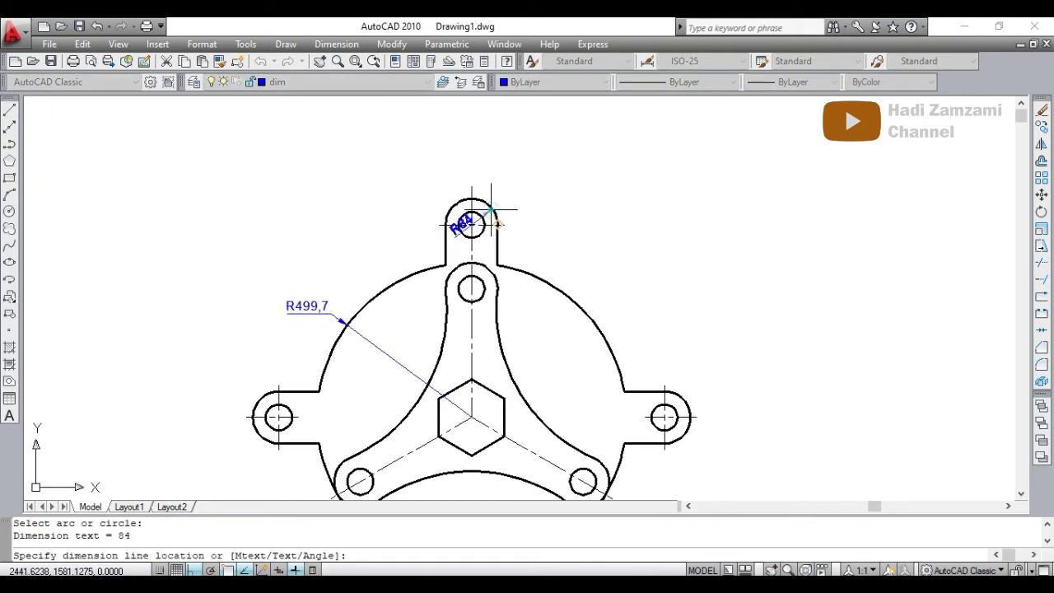
{"action": "left_click", "coordinate": [515, 195]}
{"action": "key", "text": "Return"}
{"action": "left_click", "coordinate": [492, 213]}
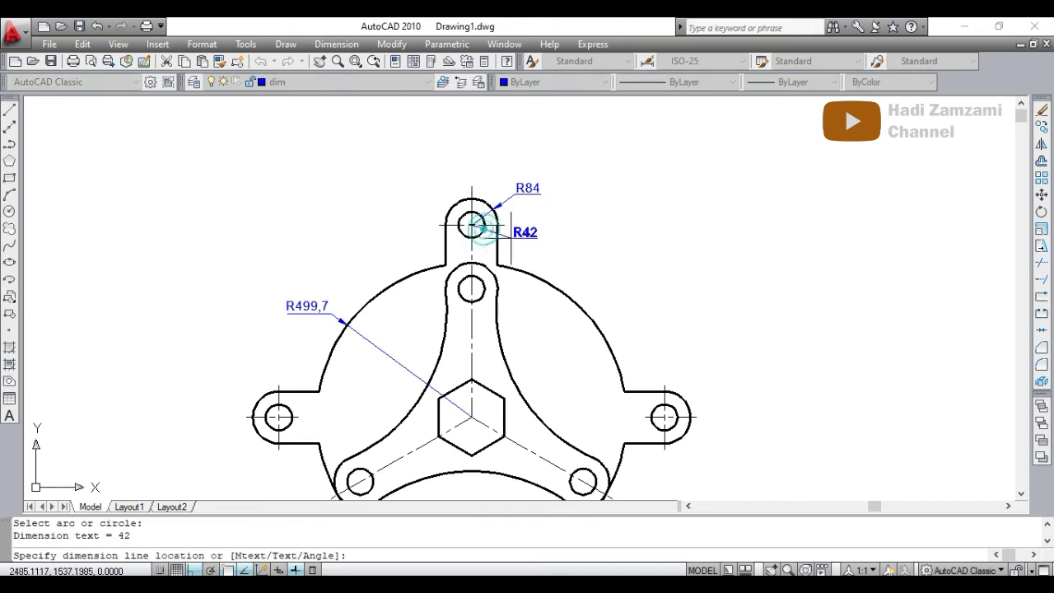
{"action": "left_click", "coordinate": [512, 244]}
- Dimension the upper arm end's outer arc as R84 and its hole as R42
{"action": "key", "text": "Return"}
{"action": "left_click", "coordinate": [488, 285]}
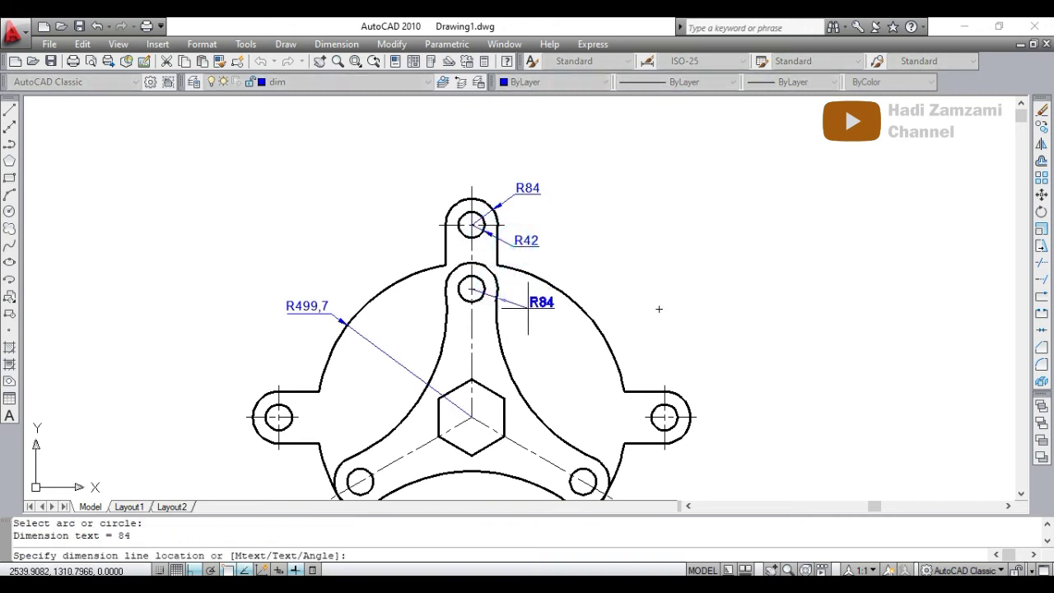
{"action": "left_click", "coordinate": [528, 307]}
{"action": "key", "text": "Return"}
{"action": "left_click", "coordinate": [483, 289]}
{"action": "left_click", "coordinate": [542, 331]}
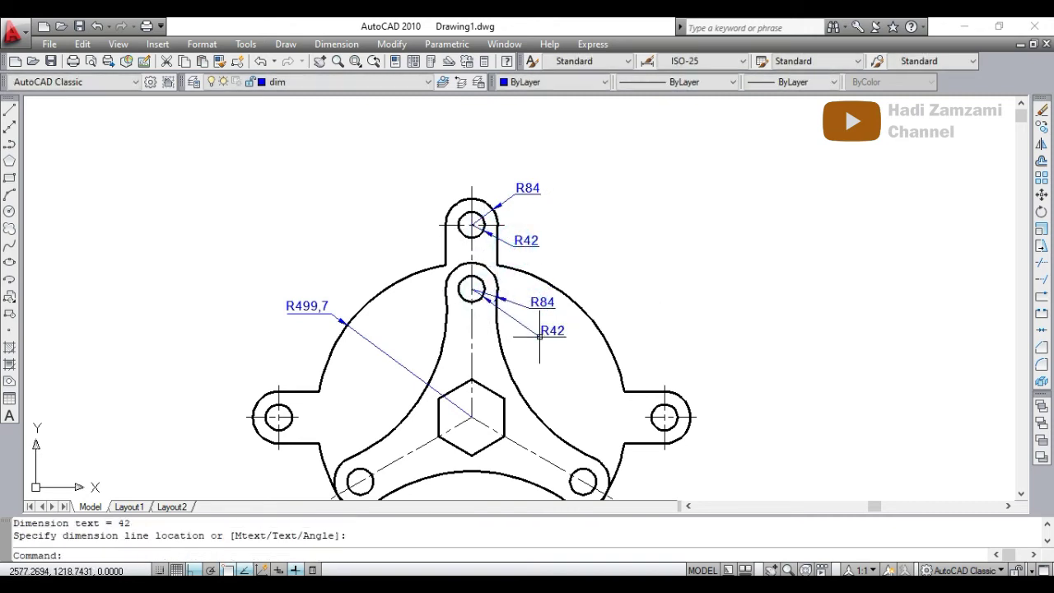
{"action": "middle_click_drag", "start_coordinate": [555, 366], "coordinate": [564, 273]}
{"action": "key", "text": "Escape"}
{"action": "key", "text": "Escape"}
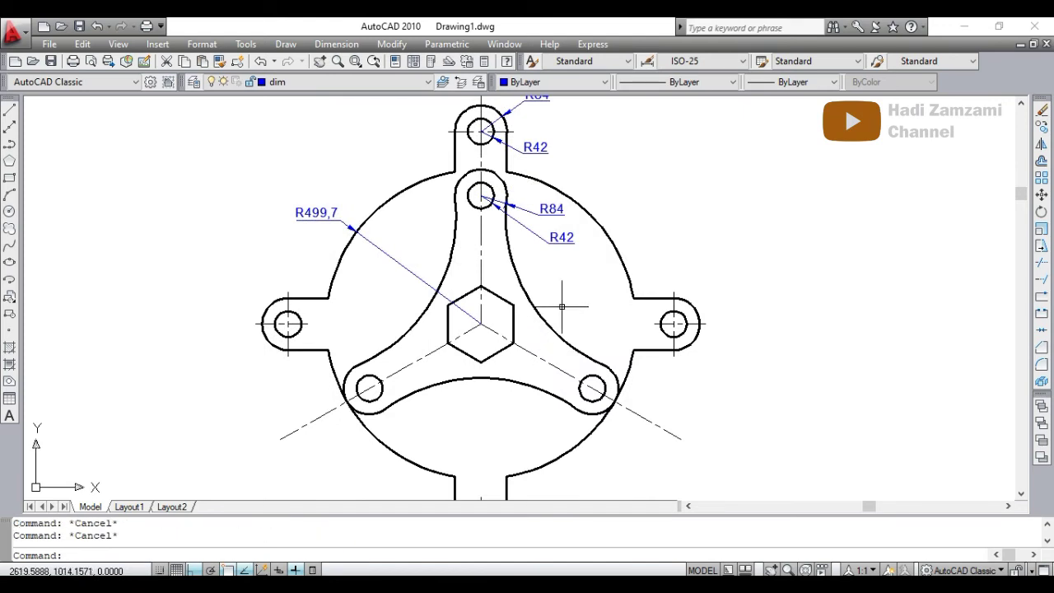
{"action": "type", "text": "dli"}
- Add vertical linear dimensions 245 across the hexagon and 293 up to the upper hole centre
{"action": "key", "text": "Return"}
{"action": "left_click", "coordinate": [481, 286]}
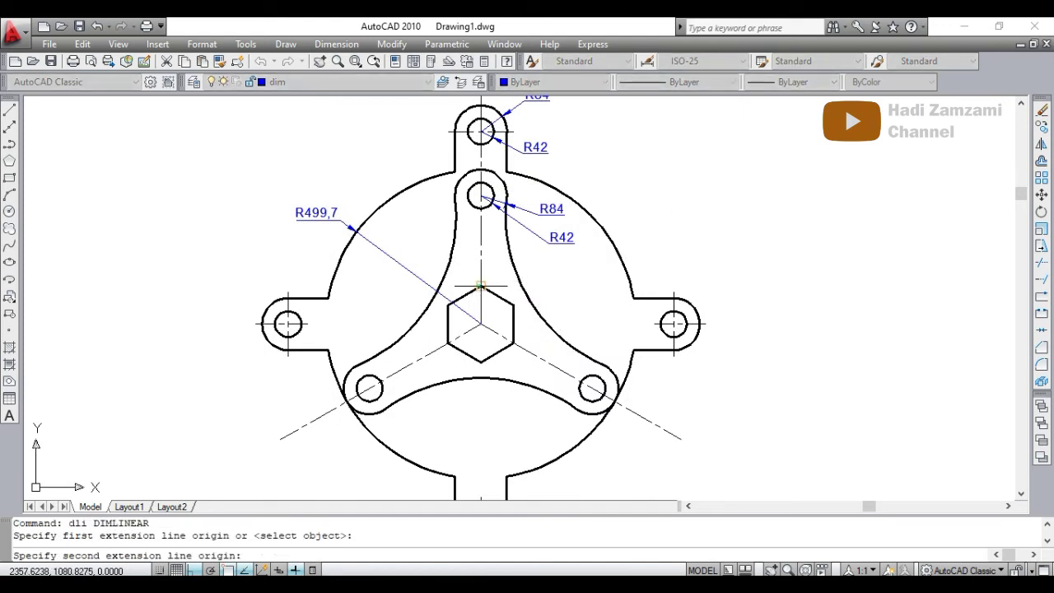
{"action": "left_click", "coordinate": [482, 363]}
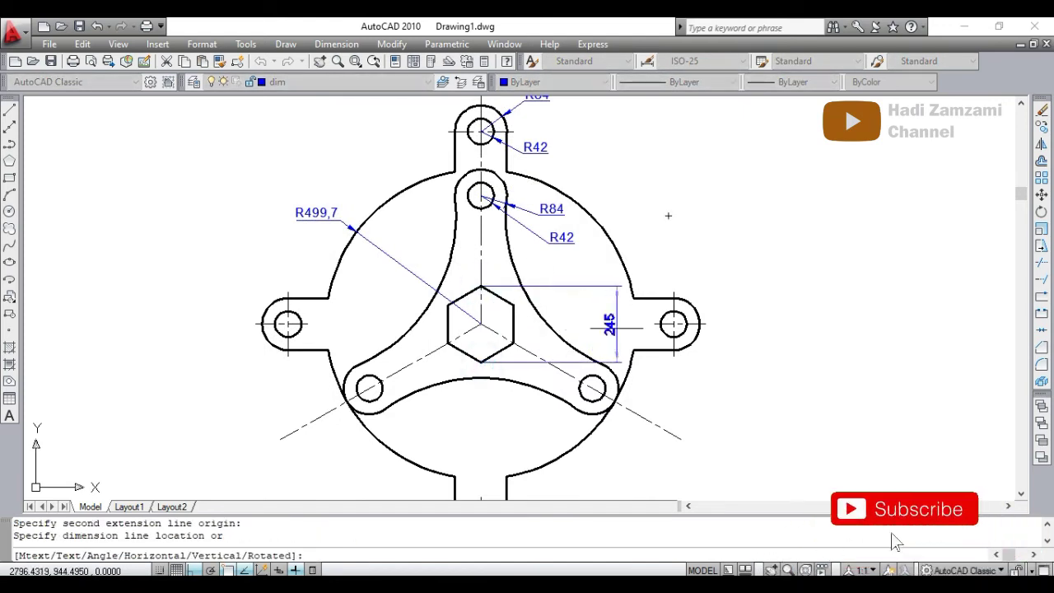
{"action": "left_click", "coordinate": [617, 323]}
{"action": "key", "text": "Return"}
{"action": "left_click", "coordinate": [481, 287]}
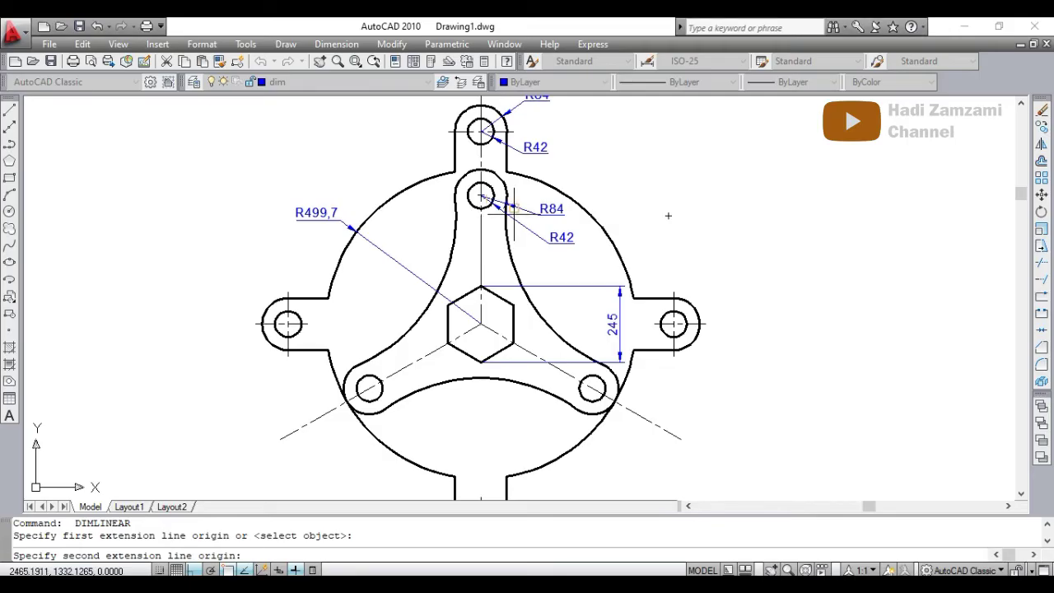
{"action": "left_click", "coordinate": [481, 196]}
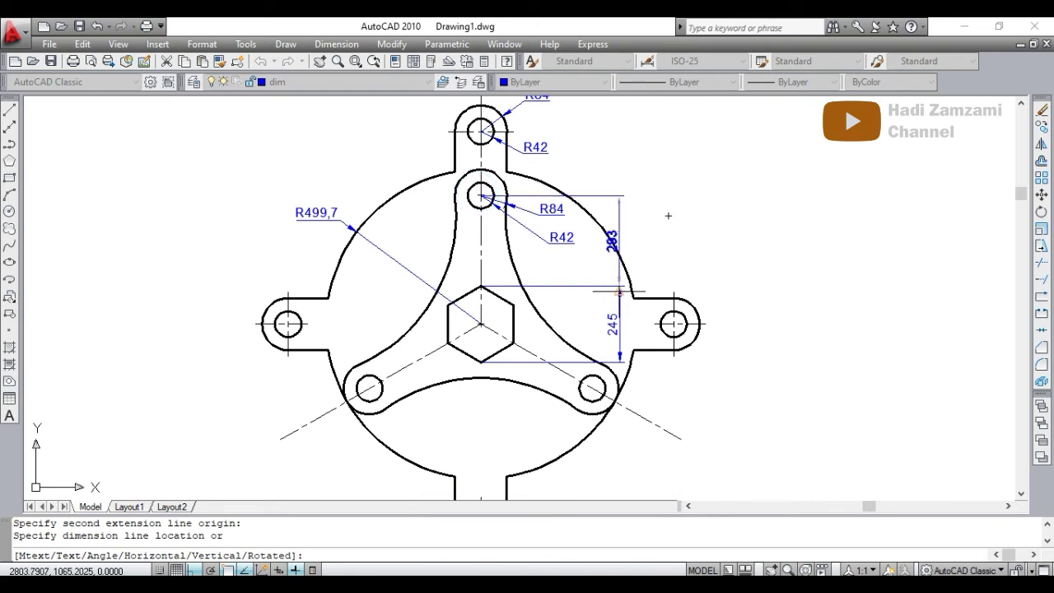
{"action": "left_click", "coordinate": [619, 287]}
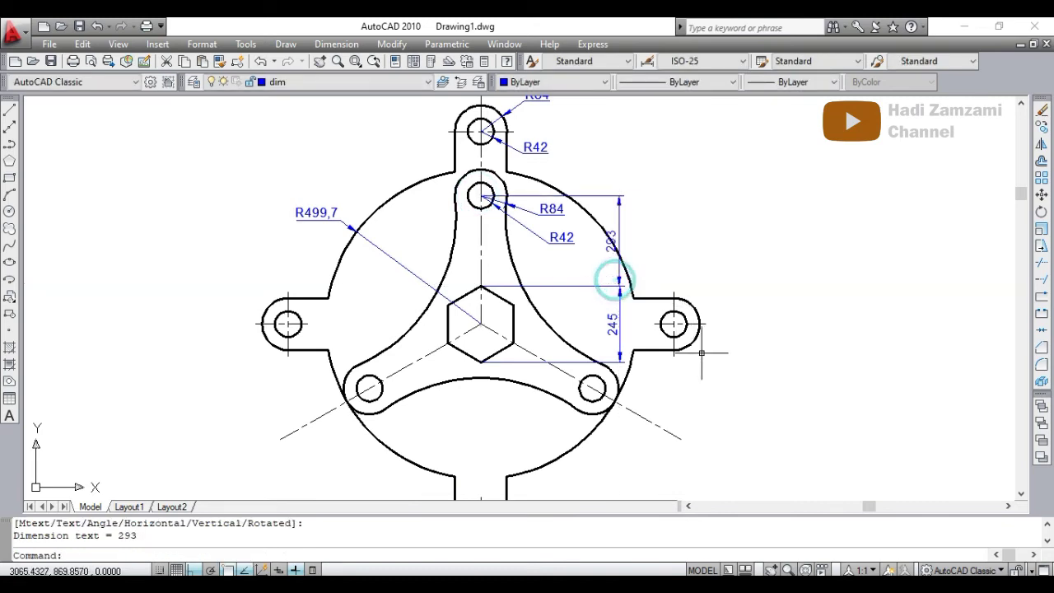
{"action": "key", "text": "Escape"}
- Reposition the 245 and 293 dimension lines using their grips
{"action": "middle_click_drag", "start_coordinate": [700, 362], "coordinate": [551, 304]}
{"action": "left_click", "coordinate": [474, 287]}
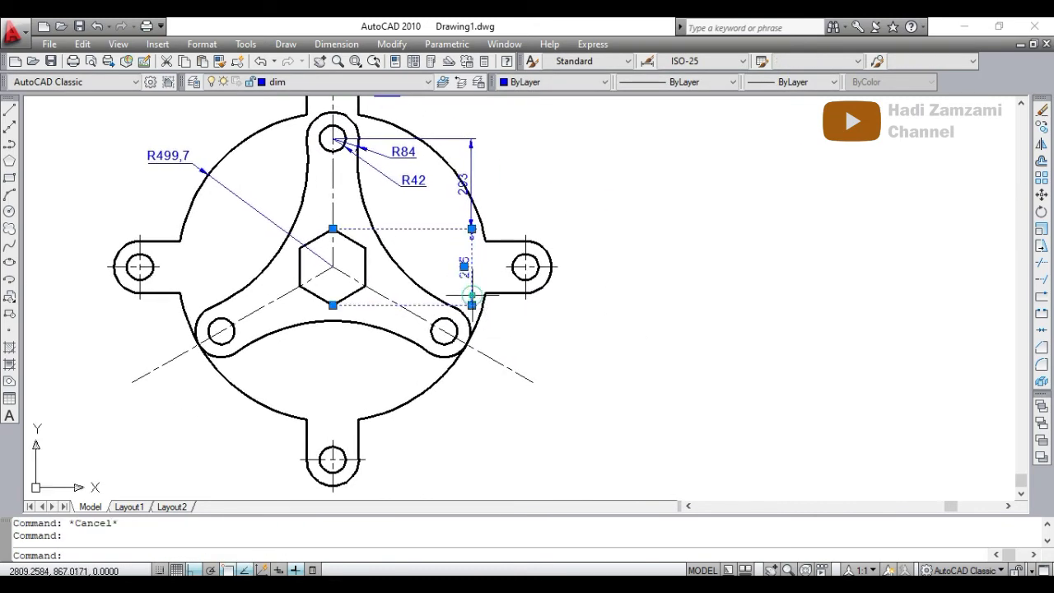
{"action": "left_click", "coordinate": [471, 303]}
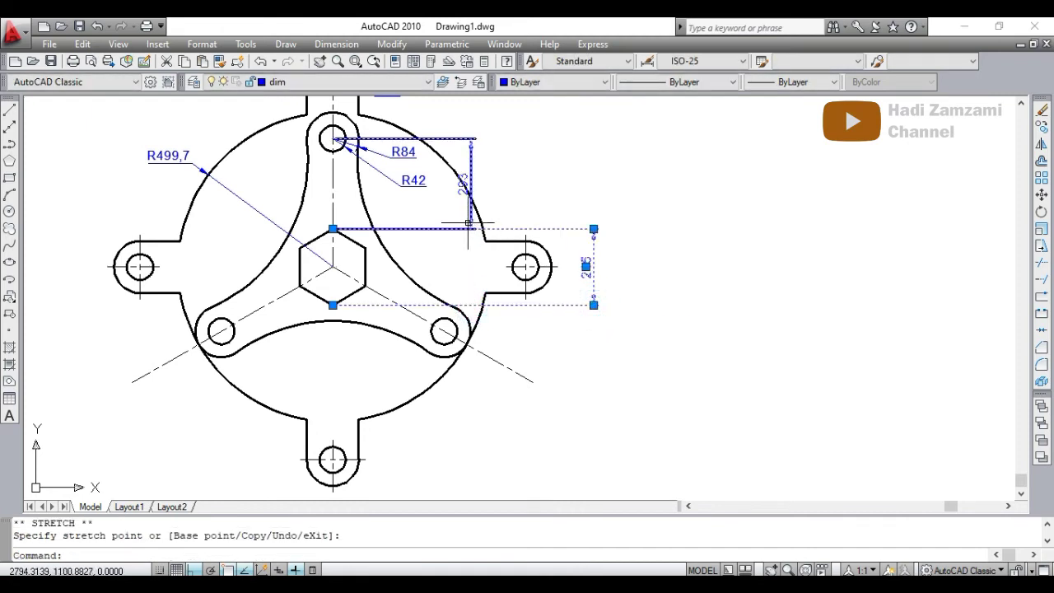
{"action": "left_click", "coordinate": [593, 305]}
{"action": "left_click", "coordinate": [470, 181]}
{"action": "left_click", "coordinate": [470, 228]}
{"action": "key", "text": "Escape"}
{"action": "scroll", "coordinate": [560, 329], "scroll_direction": "down", "scroll_amount": 2}
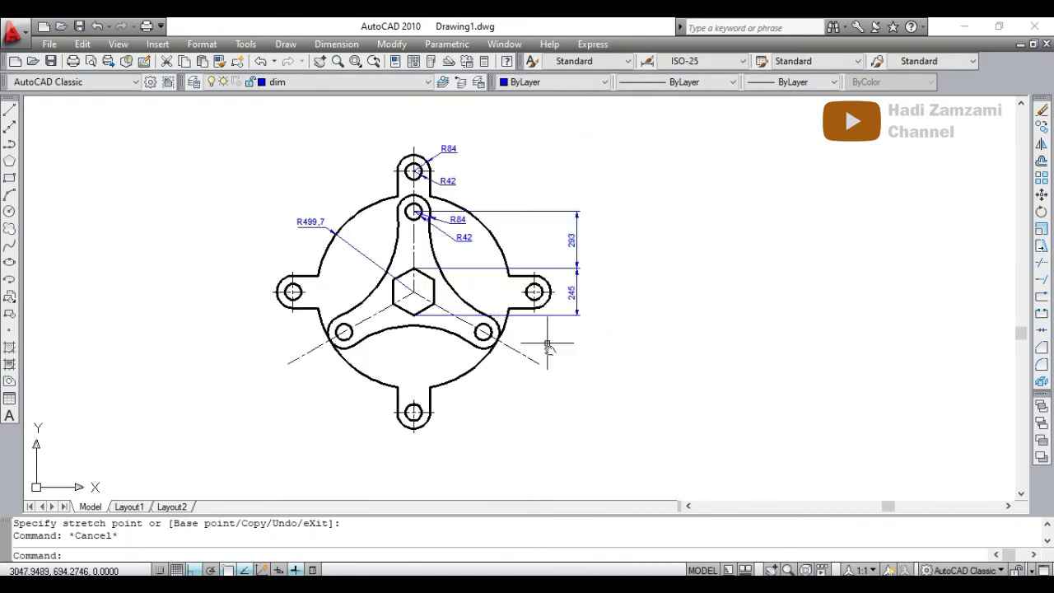
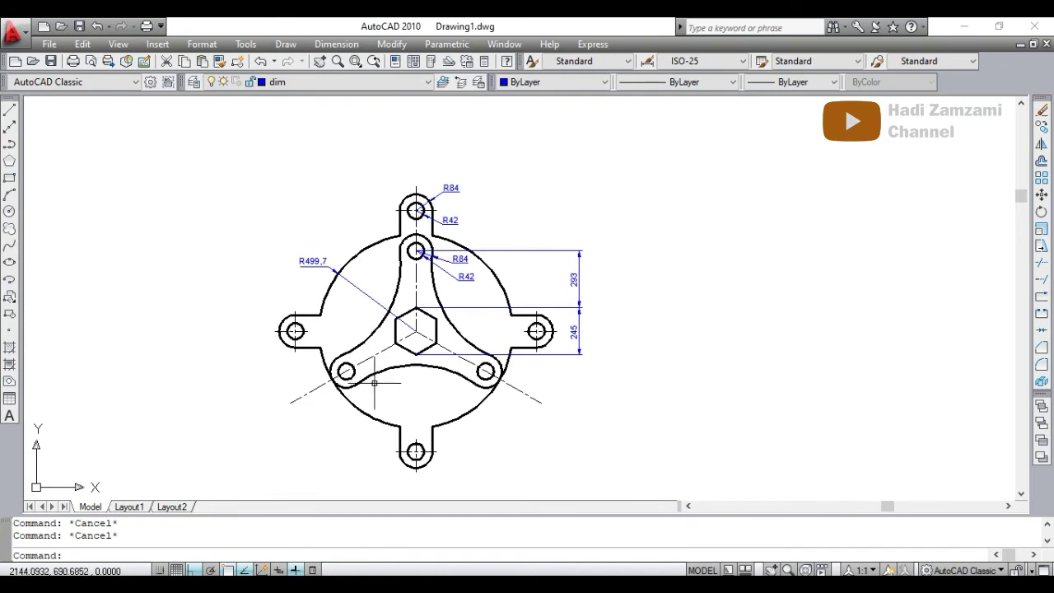
- Add an R525 radius dimension to the large arc left of the hex centre
{"action": "type", "text": "ra"}
{"action": "key", "text": "Return"}
{"action": "scroll", "coordinate": [362, 345], "scroll_direction": "up", "scroll_amount": 3}
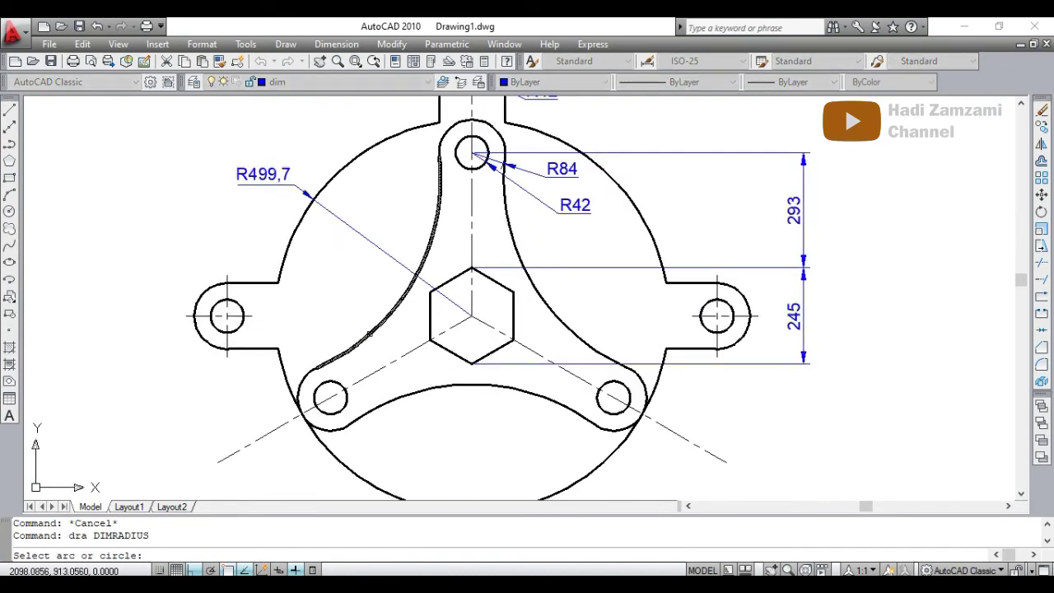
{"action": "left_click", "coordinate": [370, 332]}
{"action": "left_click", "coordinate": [369, 307]}
- Bring the whole part into view and start a linear dimension
{"action": "scroll", "coordinate": [370, 329], "scroll_direction": "down", "scroll_amount": 1}
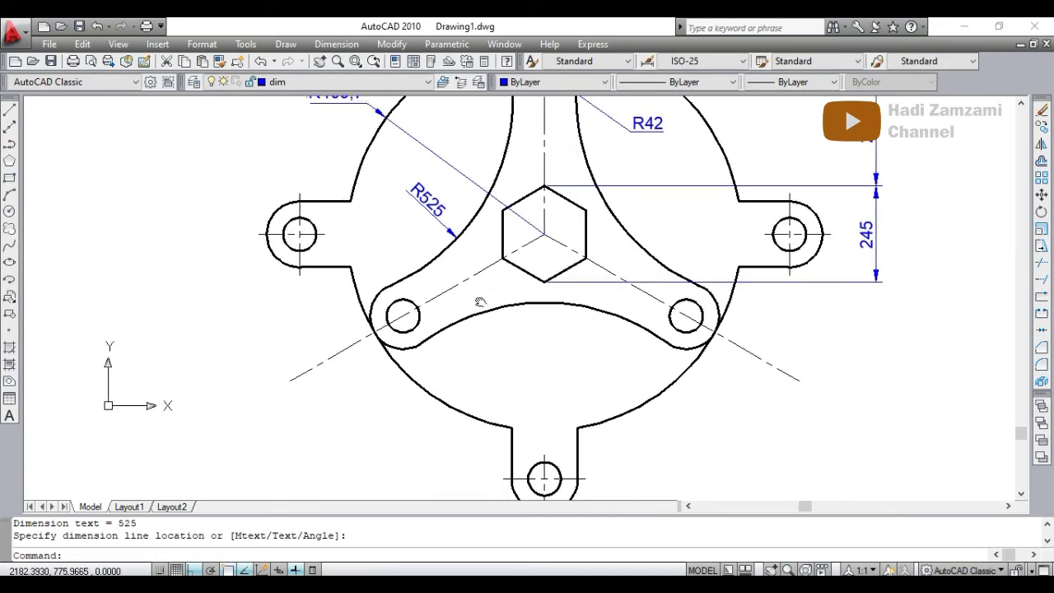
{"action": "middle_click_drag", "start_coordinate": [366, 387], "coordinate": [370, 380]}
{"action": "scroll", "coordinate": [367, 401], "scroll_direction": "down", "scroll_amount": 2}
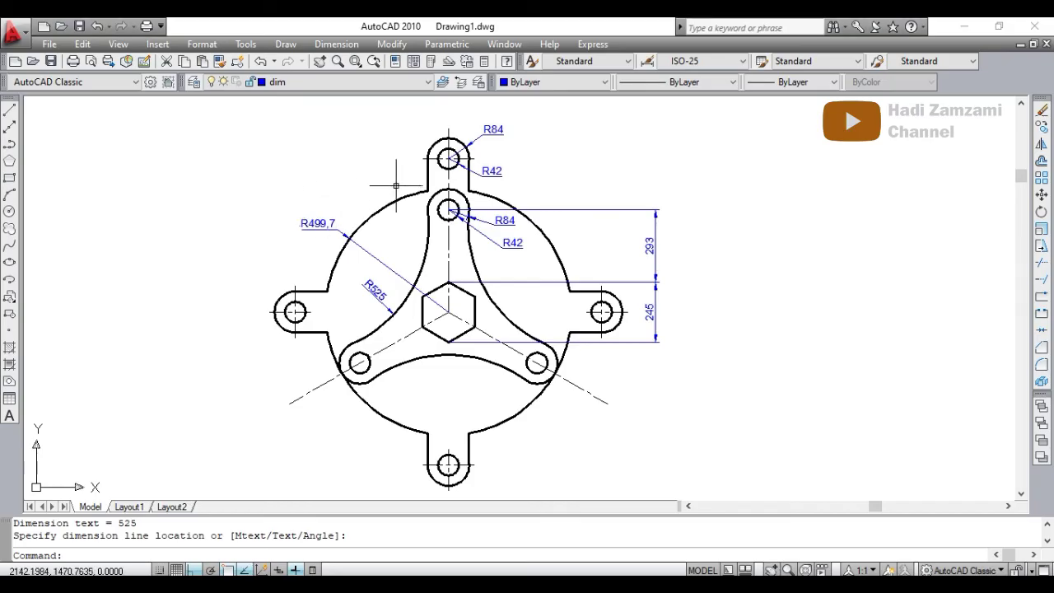
{"action": "scroll", "coordinate": [365, 284], "scroll_direction": "up", "scroll_amount": 2}
{"action": "key", "text": "Escape"}
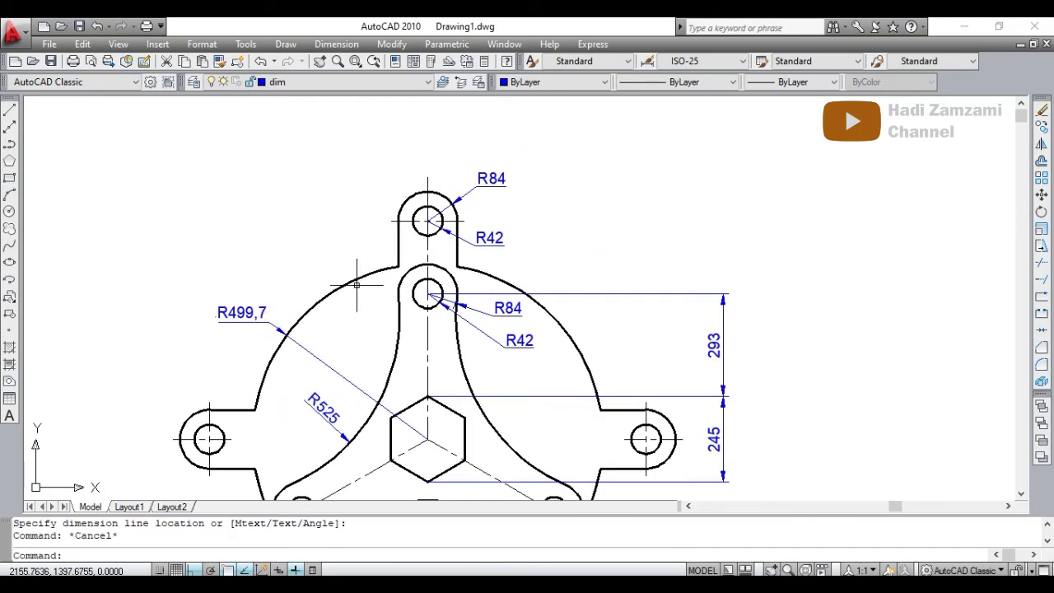
{"action": "type", "text": "dli"}
{"action": "key", "text": "Return"}
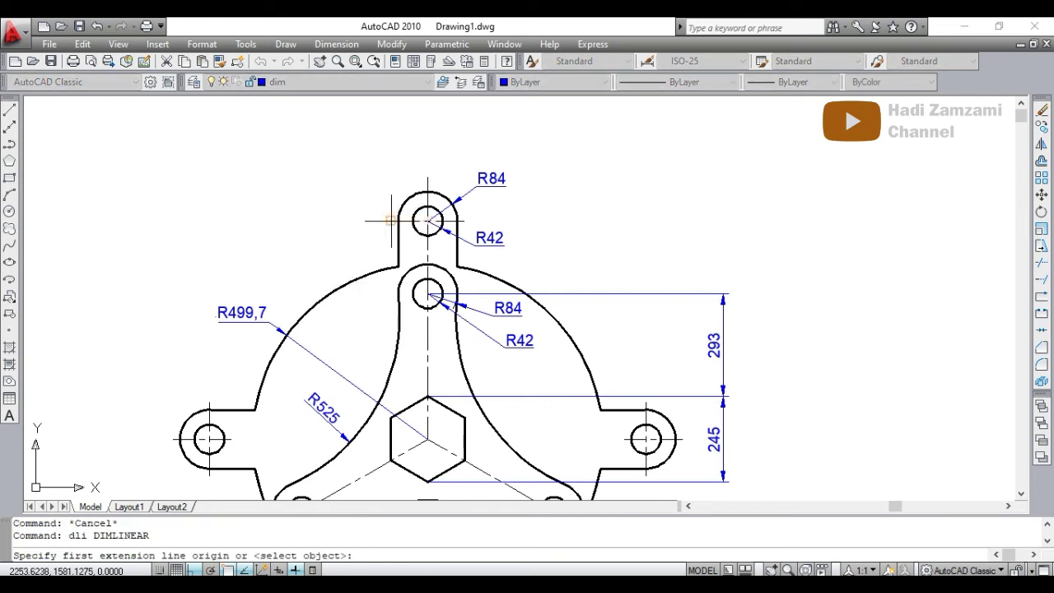
- Add a vertical dimension from the top lug's hole centre to the lug base, placed left
{"action": "left_click", "coordinate": [391, 221]}
{"action": "left_click", "coordinate": [401, 267]}
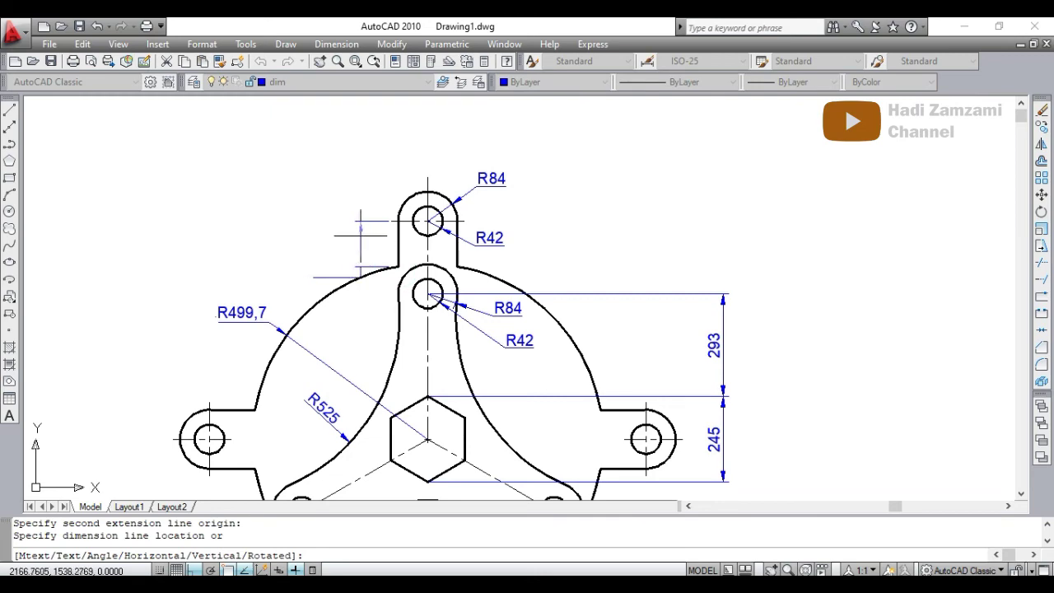
{"action": "scroll", "coordinate": [400, 226], "scroll_direction": "up", "scroll_amount": 3}
{"action": "key", "text": "Escape"}
{"action": "key", "text": "Return"}
{"action": "scroll", "coordinate": [484, 204], "scroll_direction": "up", "scroll_amount": 3}
{"action": "left_click", "coordinate": [507, 202]}
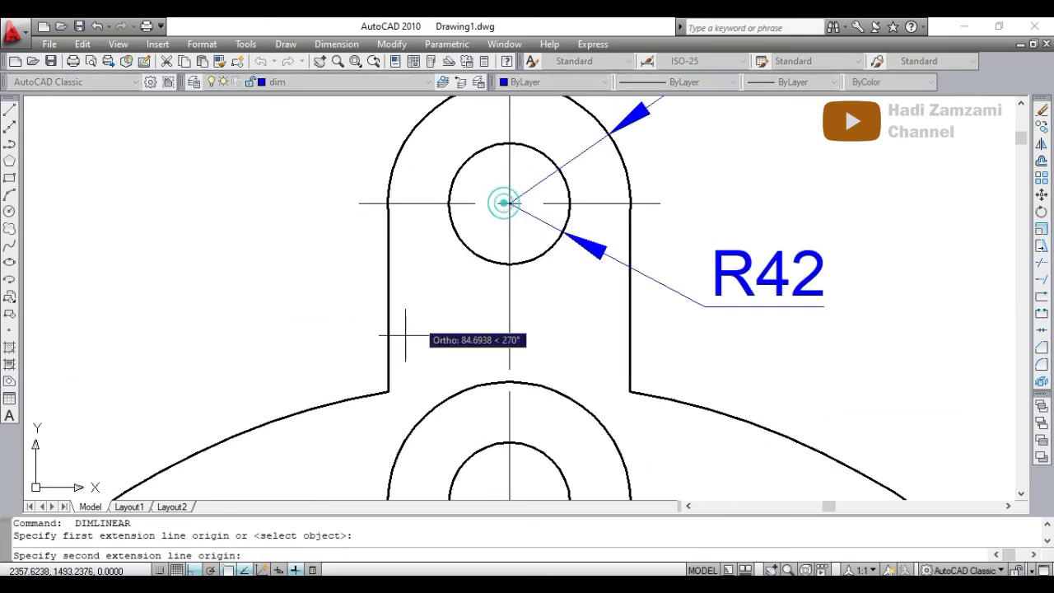
{"action": "left_click", "coordinate": [388, 392]}
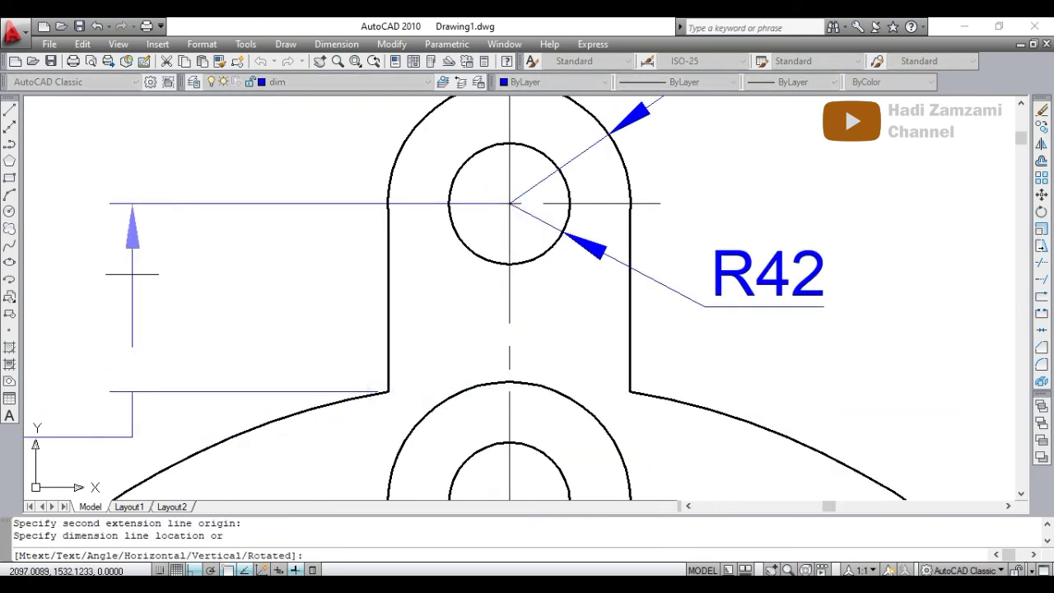
{"action": "left_click", "coordinate": [136, 287]}
- Stretch the 130,13 dimension's lower point to the arm's top so it reads 123,3
{"action": "scroll", "coordinate": [189, 271], "scroll_direction": "down", "scroll_amount": 2}
{"action": "scroll", "coordinate": [400, 282], "scroll_direction": "down", "scroll_amount": 2}
{"action": "scroll", "coordinate": [453, 294], "scroll_direction": "down", "scroll_amount": 1}
{"action": "scroll", "coordinate": [524, 318], "scroll_direction": "up", "scroll_amount": 2}
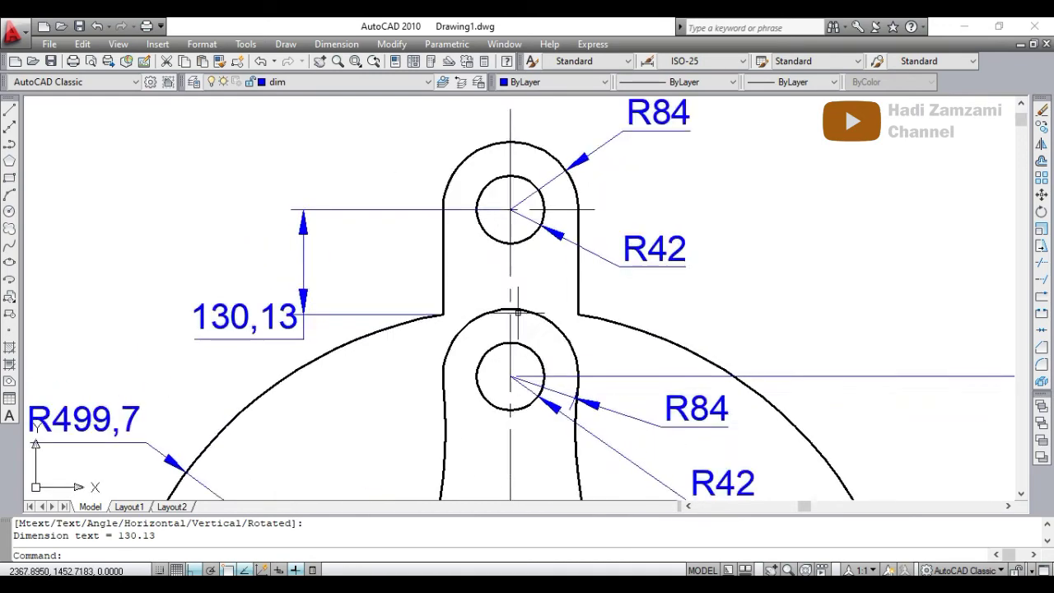
{"action": "scroll", "coordinate": [494, 308], "scroll_direction": "up", "scroll_amount": 1}
{"action": "left_click", "coordinate": [364, 316]}
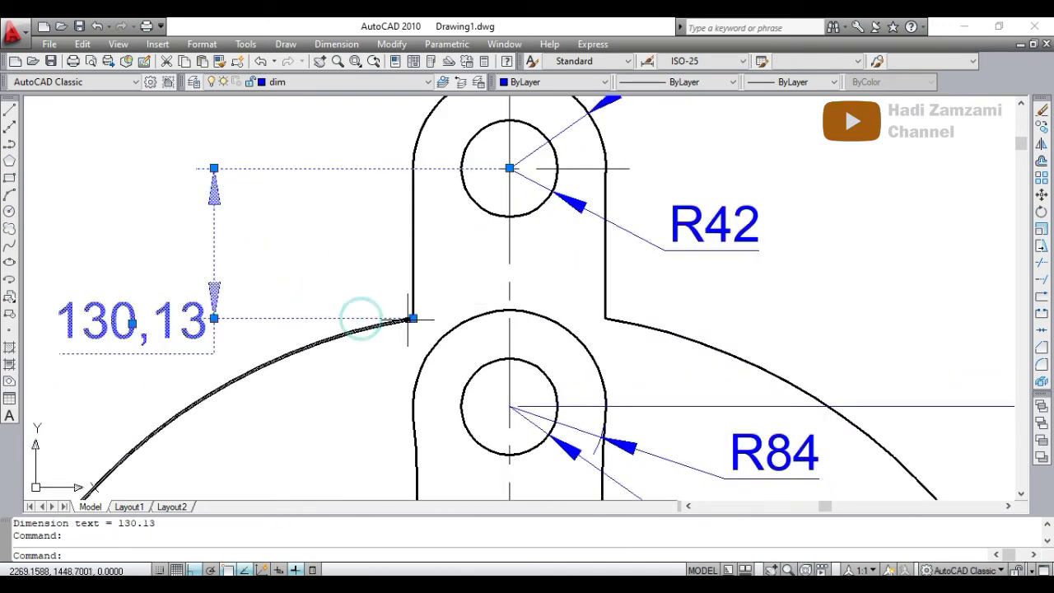
{"action": "left_click", "coordinate": [412, 318]}
{"action": "left_click", "coordinate": [508, 313]}
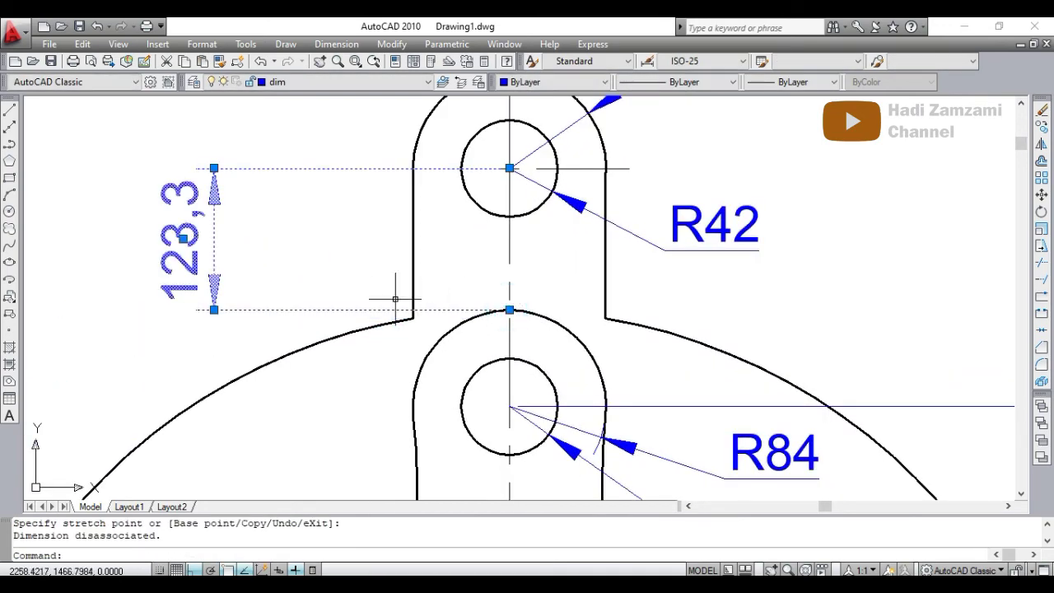
{"action": "key", "text": "Escape"}
{"action": "key", "text": "Escape"}
- Pan across the drawing and compare it with the reference drawing
{"action": "scroll", "coordinate": [322, 277], "scroll_direction": "down", "scroll_amount": 1}
{"action": "middle_click_drag", "start_coordinate": [322, 278], "coordinate": [318, 325]}
{"action": "key", "text": "alt+Tab"}
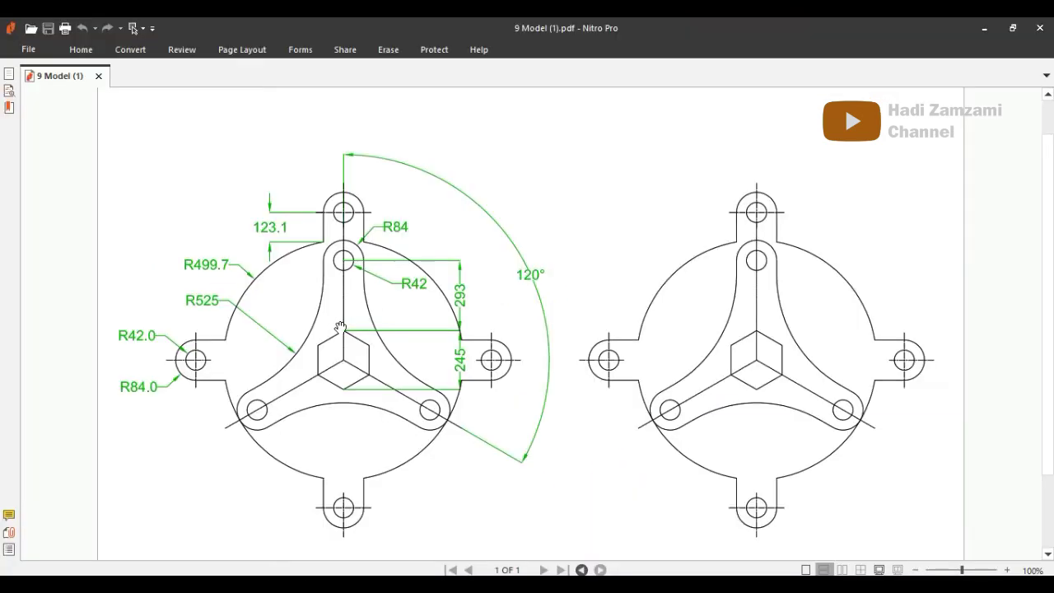
{"action": "key", "text": "alt+Tab"}
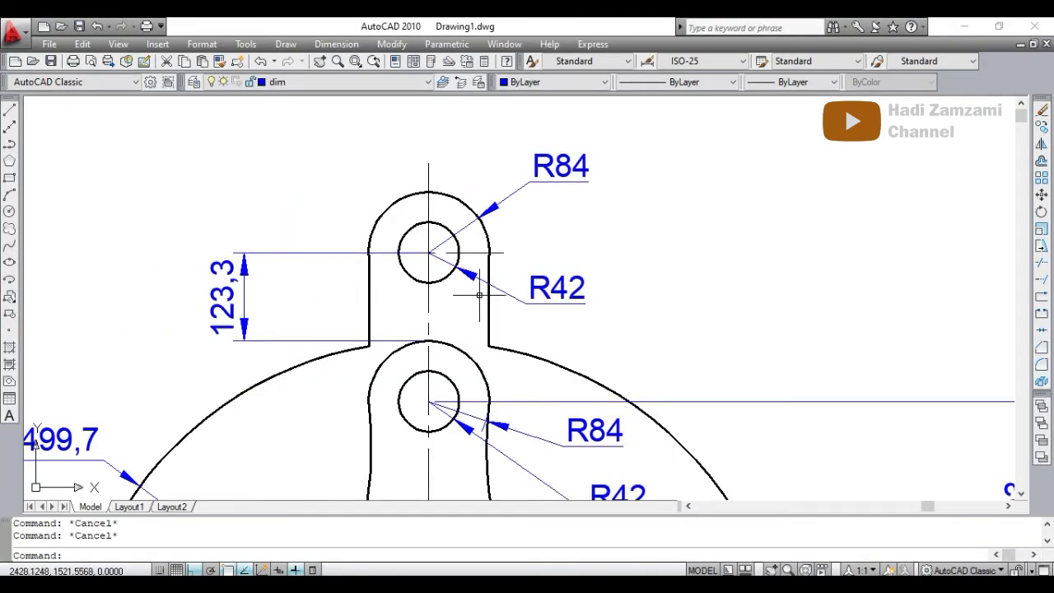
{"action": "scroll", "coordinate": [478, 294], "scroll_direction": "down", "scroll_amount": 1}
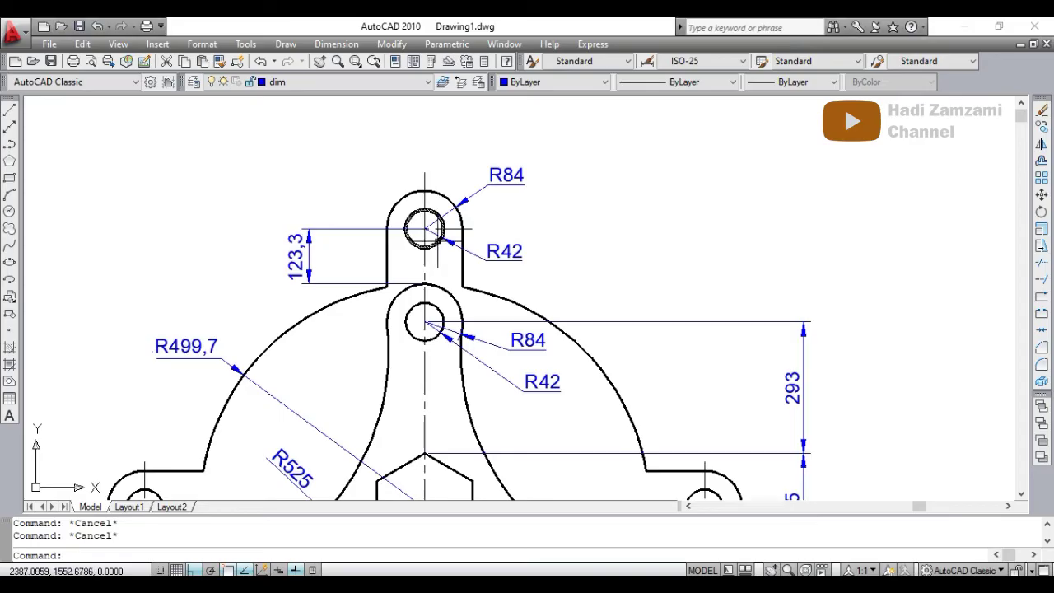
{"action": "scroll", "coordinate": [404, 313], "scroll_direction": "up", "scroll_amount": 3}
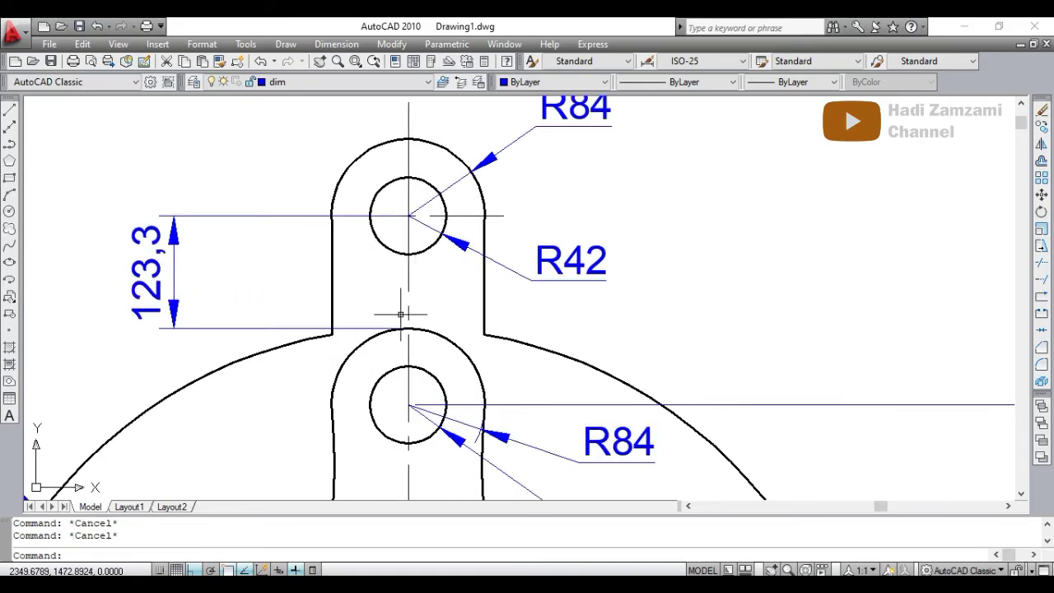
{"action": "scroll", "coordinate": [383, 336], "scroll_direction": "up", "scroll_amount": 3}
- Turn off the dim layer and set objek as the current layer
{"action": "scroll", "coordinate": [426, 324], "scroll_direction": "down", "scroll_amount": 3}
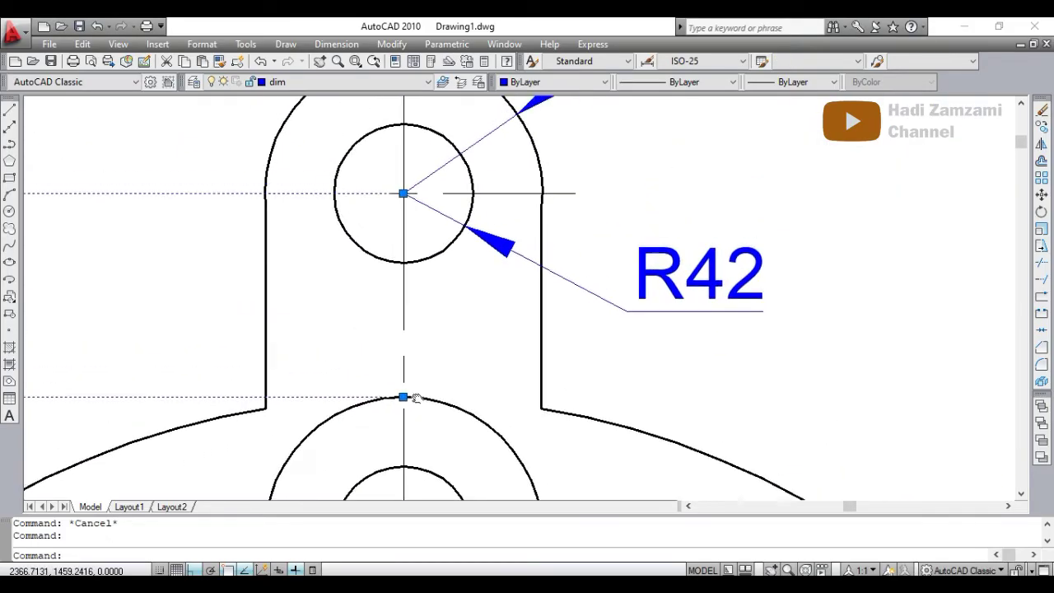
{"action": "scroll", "coordinate": [329, 189], "scroll_direction": "up", "scroll_amount": 2}
{"action": "scroll", "coordinate": [324, 181], "scroll_direction": "up", "scroll_amount": 2}
{"action": "key", "text": "Escape"}
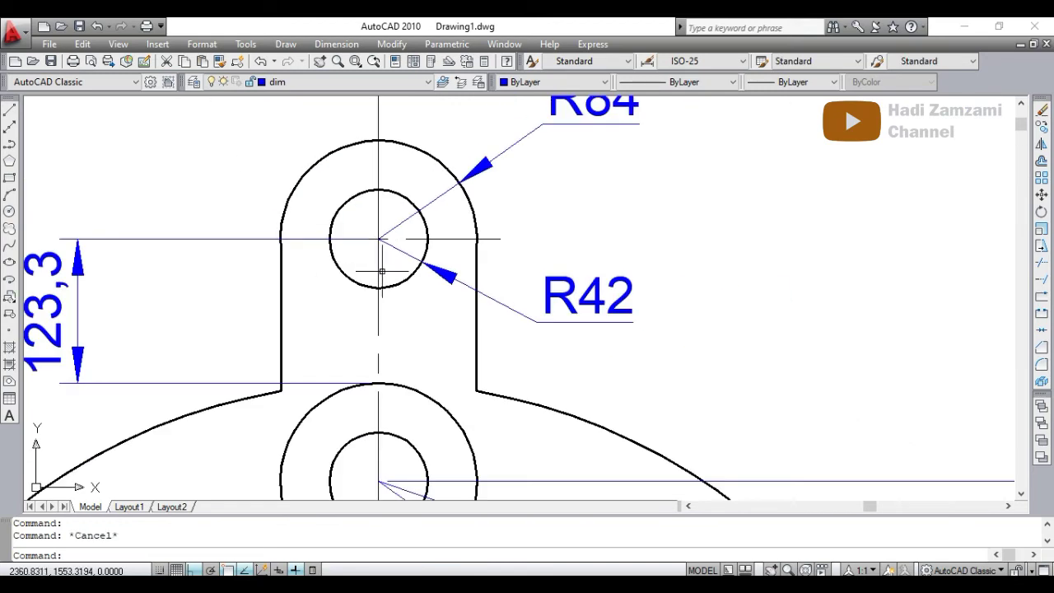
{"action": "scroll", "coordinate": [374, 239], "scroll_direction": "down", "scroll_amount": 2}
{"action": "scroll", "coordinate": [413, 299], "scroll_direction": "down", "scroll_amount": 2}
{"action": "scroll", "coordinate": [481, 278], "scroll_direction": "up", "scroll_amount": 2}
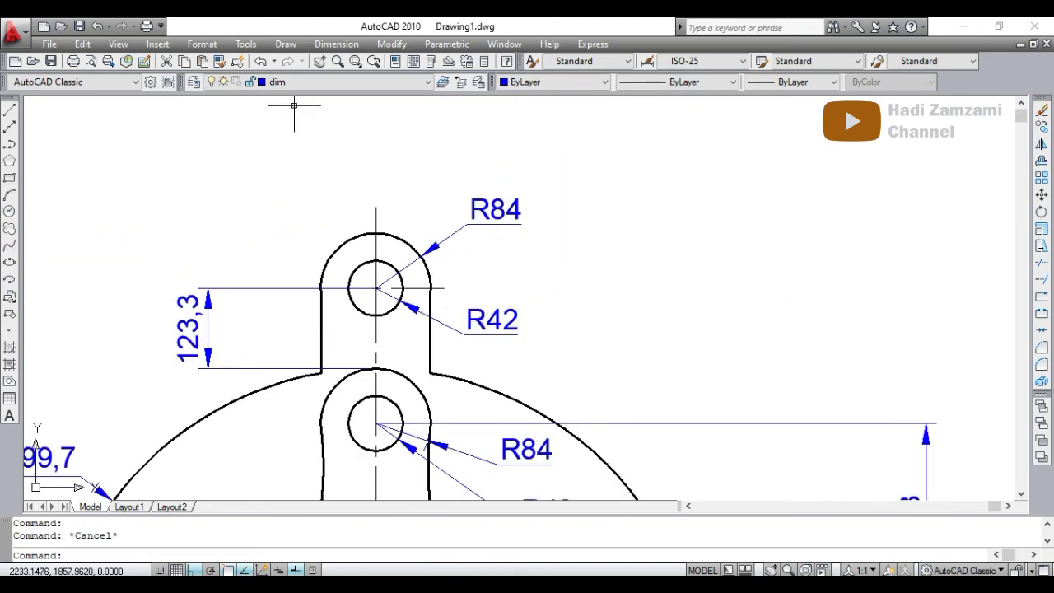
{"action": "left_click", "coordinate": [280, 83]}
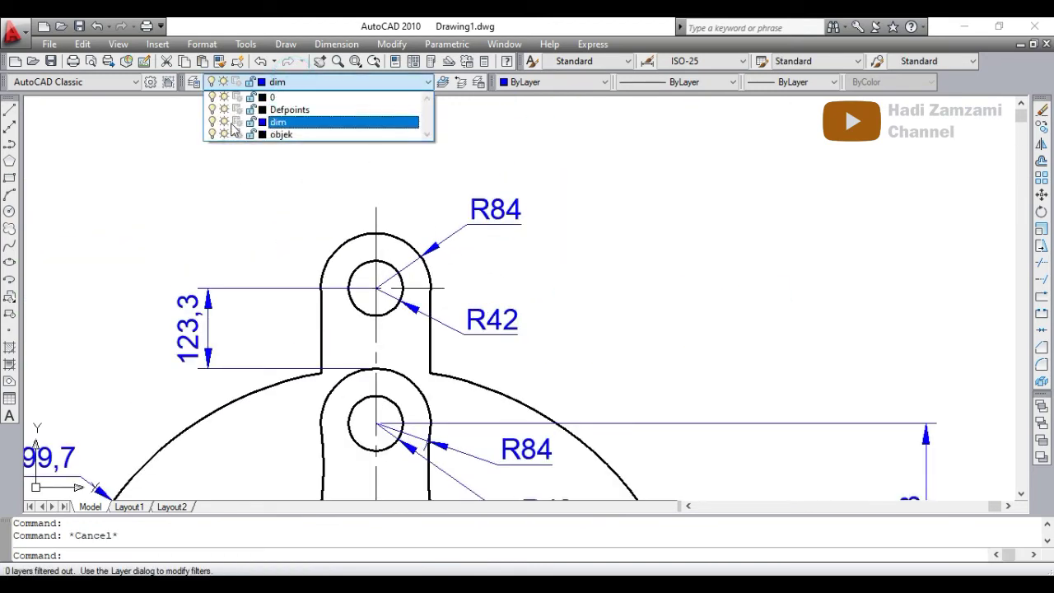
{"action": "left_click", "coordinate": [251, 122]}
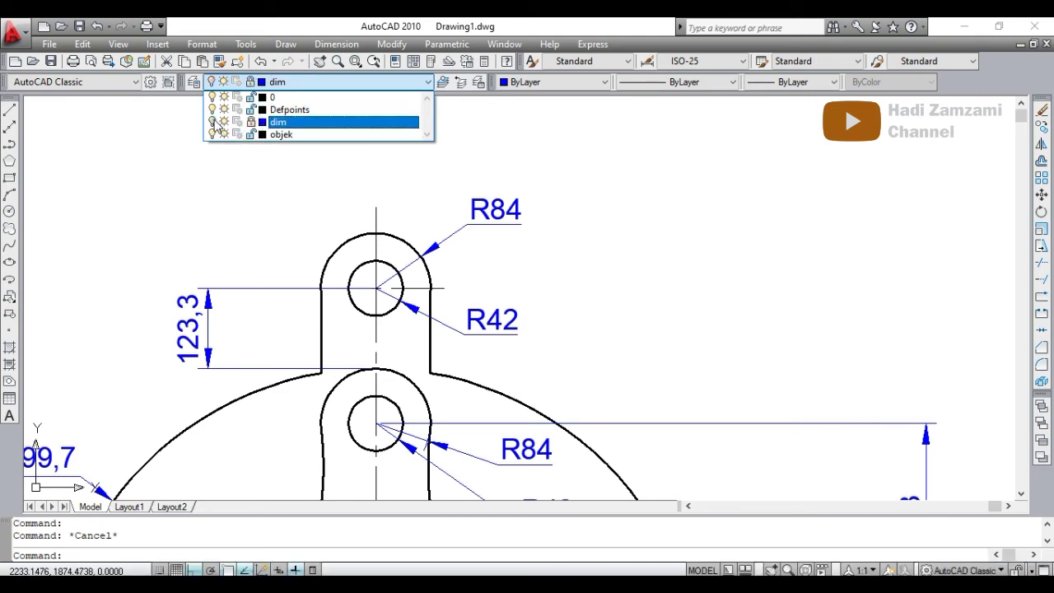
{"action": "left_click", "coordinate": [280, 136]}
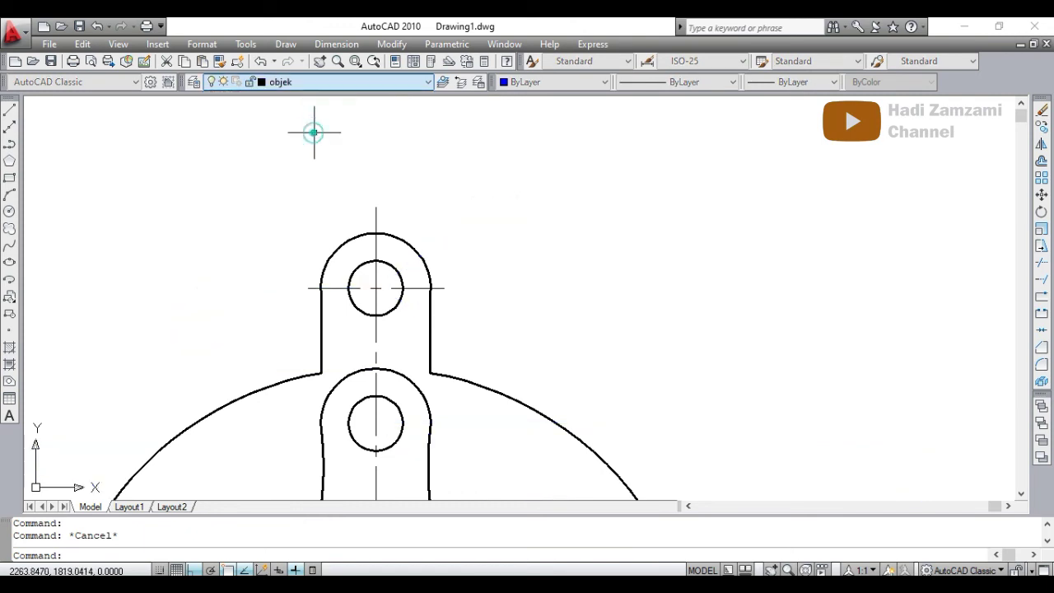
{"action": "scroll", "coordinate": [354, 247], "scroll_direction": "down", "scroll_amount": 3}
{"action": "scroll", "coordinate": [400, 253], "scroll_direction": "up", "scroll_amount": 3}
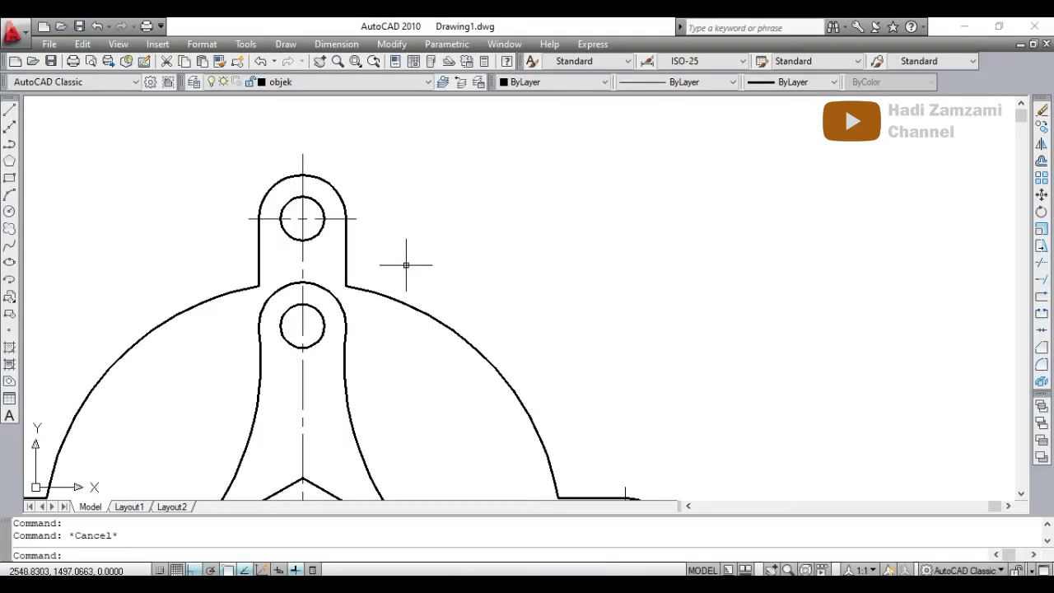
- Move the top lug's outline and hole 0.2 units straight down
{"action": "key", "text": "Escape"}
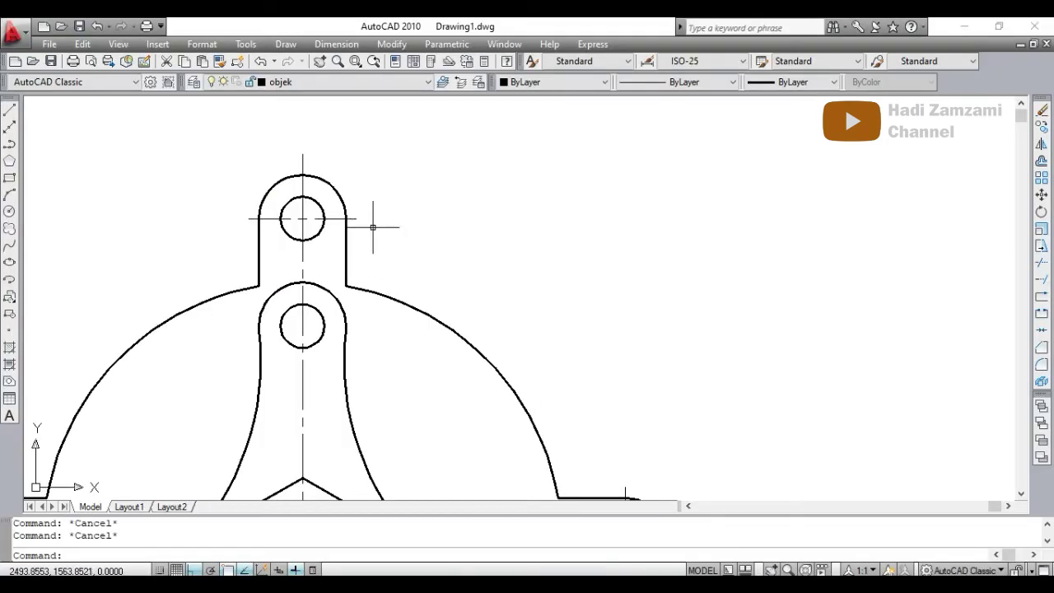
{"action": "type", "text": "m"}
{"action": "key", "text": "Return"}
{"action": "scroll", "coordinate": [349, 244], "scroll_direction": "up", "scroll_amount": 3}
{"action": "left_click", "coordinate": [326, 223]}
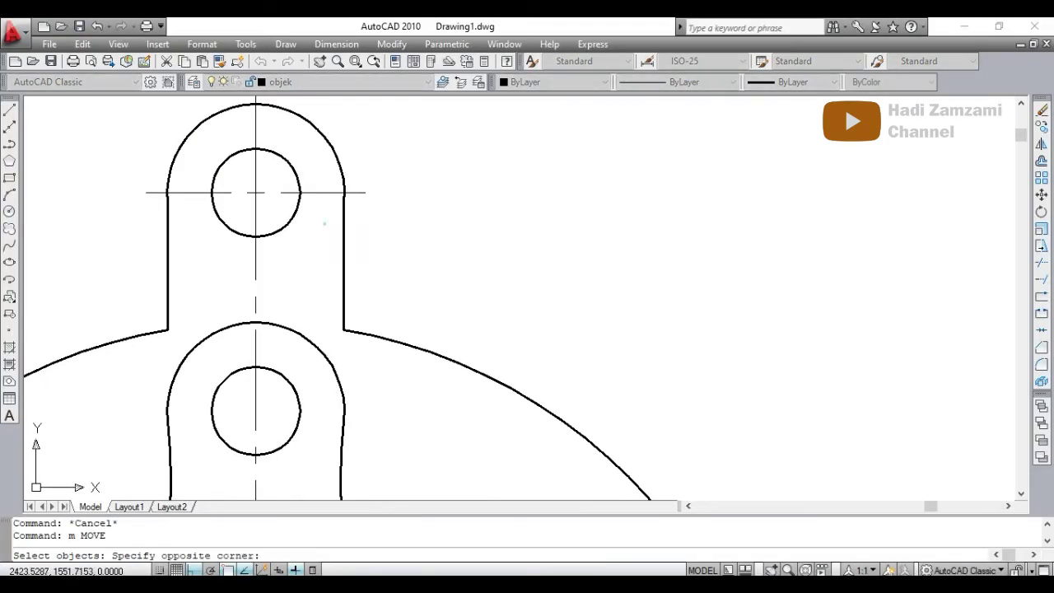
{"action": "left_click", "coordinate": [258, 141]}
{"action": "left_click", "coordinate": [334, 132]}
{"action": "left_click", "coordinate": [282, 106]}
{"action": "scroll", "coordinate": [406, 205], "scroll_direction": "down", "scroll_amount": 4}
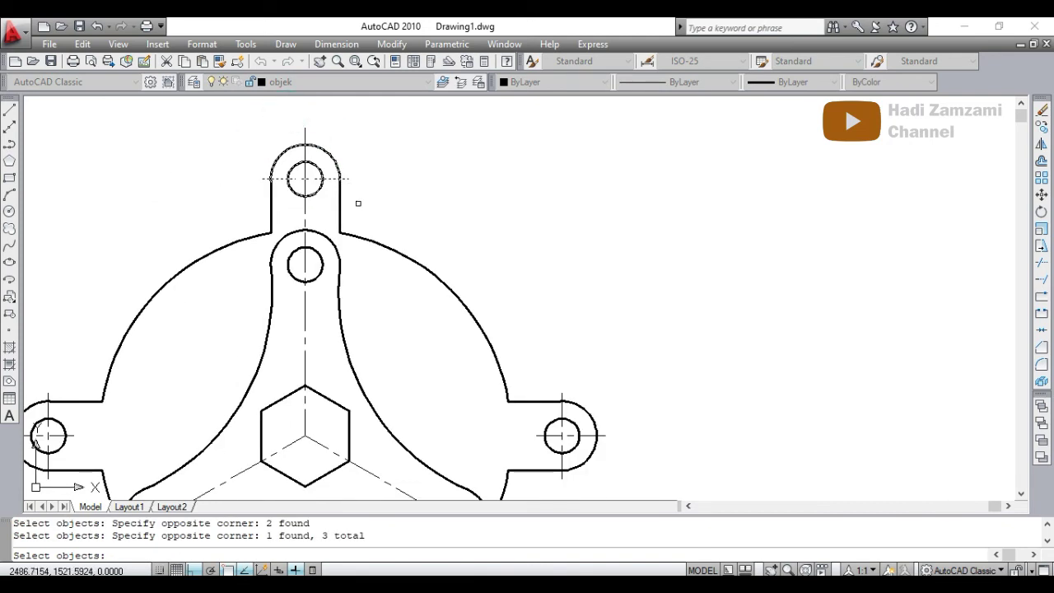
{"action": "key", "text": "Return"}
{"action": "left_click", "coordinate": [443, 169]}
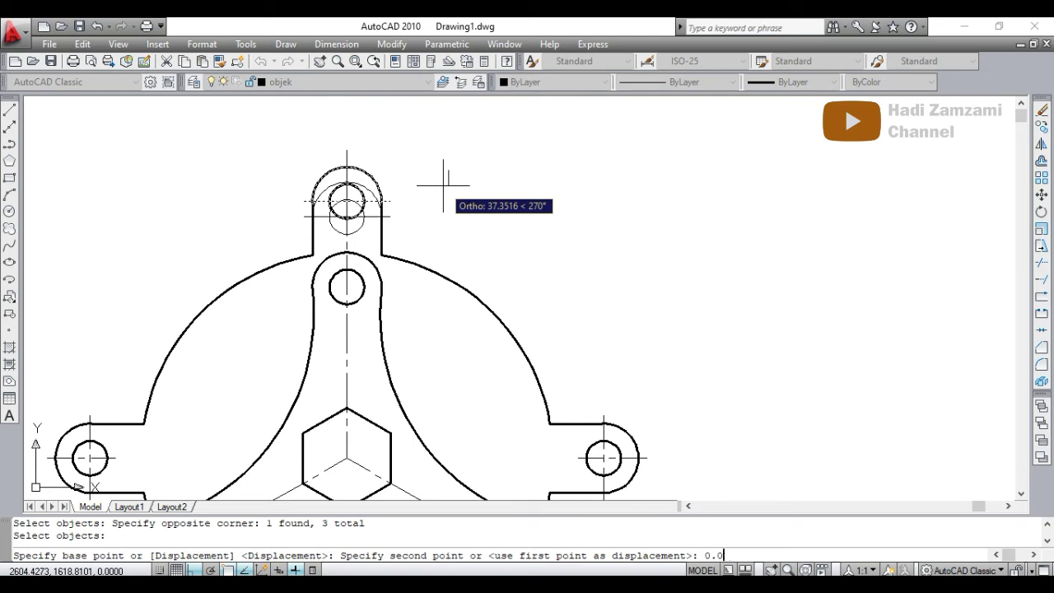
{"action": "key", "text": "Return"}
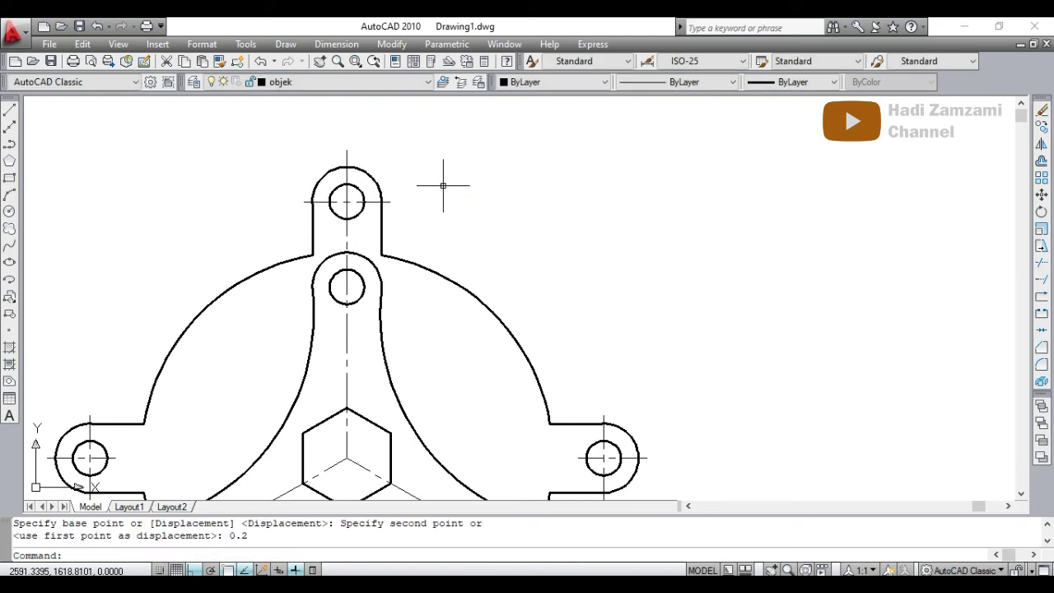
{"action": "left_click", "coordinate": [300, 81]}
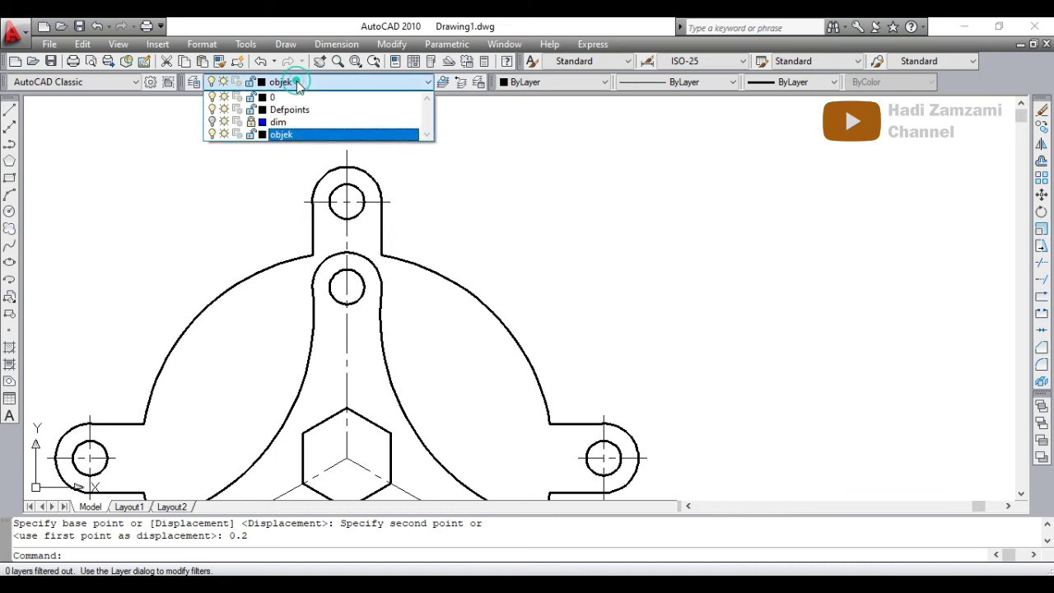
- Turn on and unlock the dim layer, with the 123,3 dimension in view
{"action": "left_click", "coordinate": [213, 121]}
{"action": "left_click", "coordinate": [439, 222]}
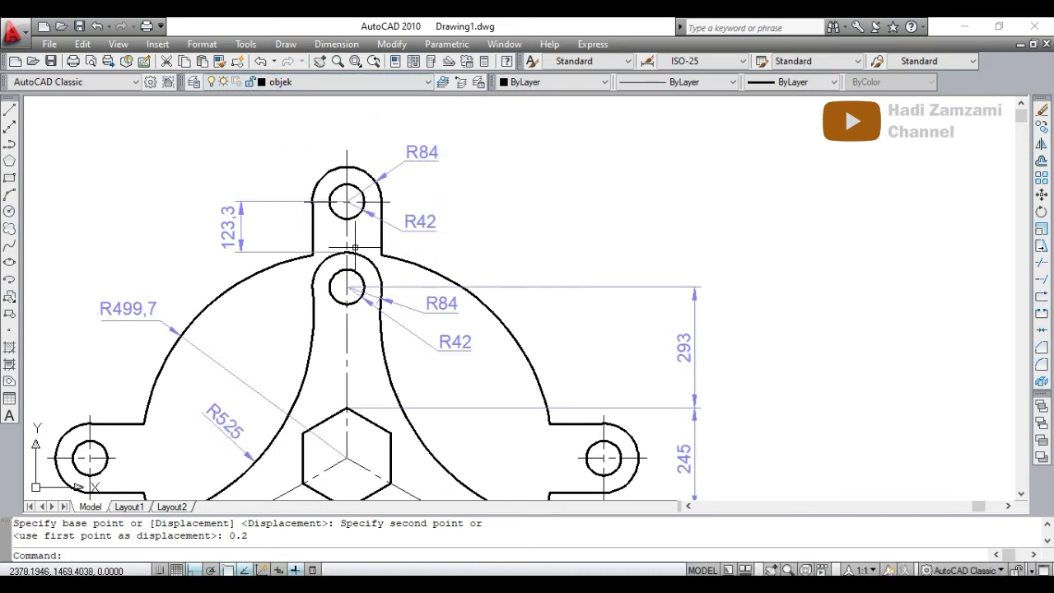
{"action": "scroll", "coordinate": [288, 231], "scroll_direction": "up", "scroll_amount": 2}
{"action": "scroll", "coordinate": [341, 236], "scroll_direction": "up", "scroll_amount": 2}
{"action": "scroll", "coordinate": [324, 259], "scroll_direction": "down", "scroll_amount": 1}
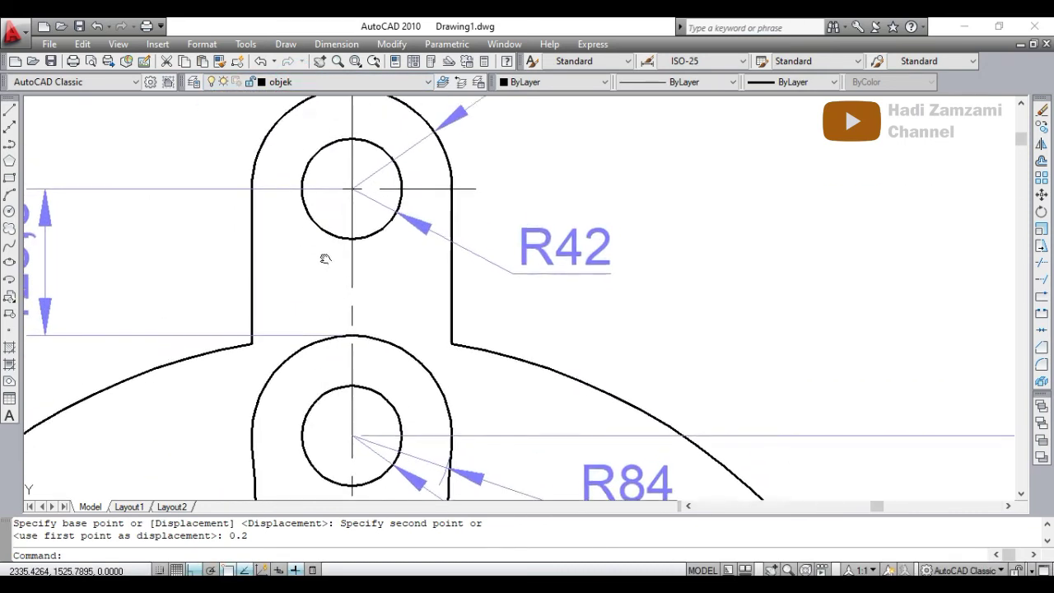
{"action": "scroll", "coordinate": [329, 280], "scroll_direction": "down", "scroll_amount": 1}
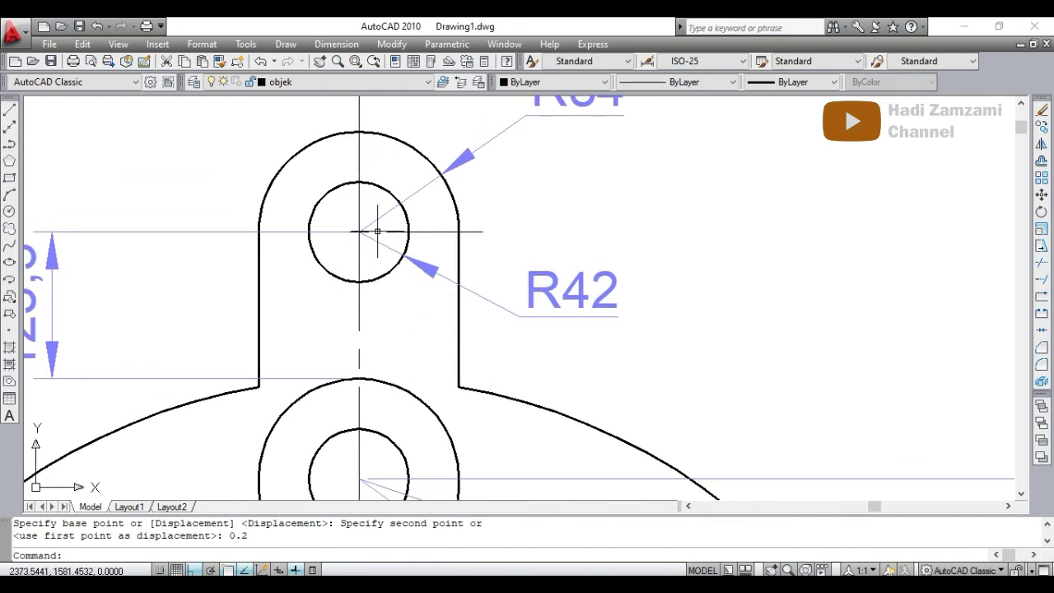
{"action": "middle_click_drag", "start_coordinate": [288, 276], "coordinate": [473, 239]}
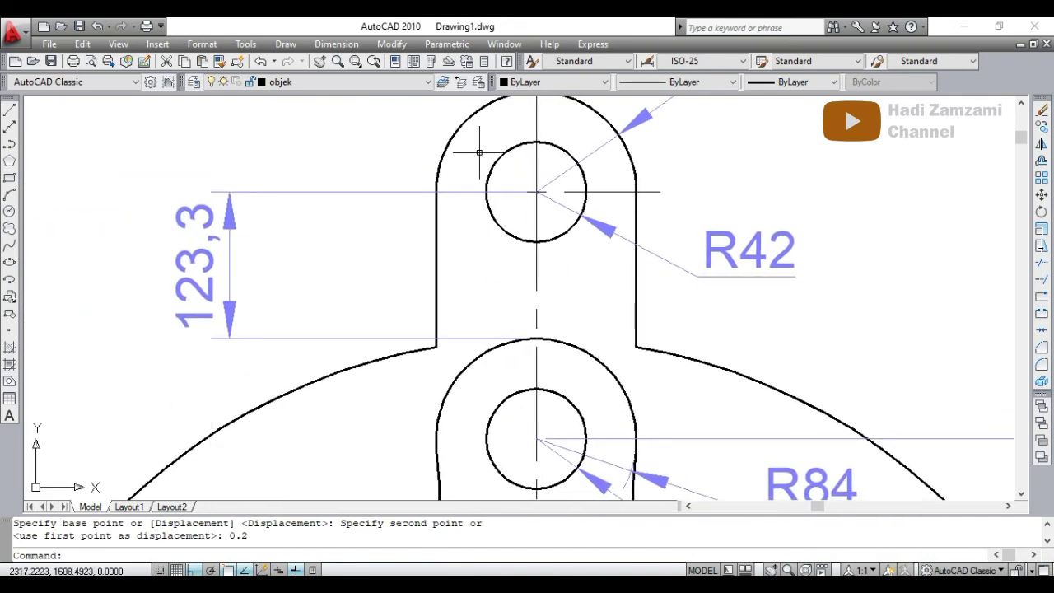
{"action": "left_click", "coordinate": [224, 84]}
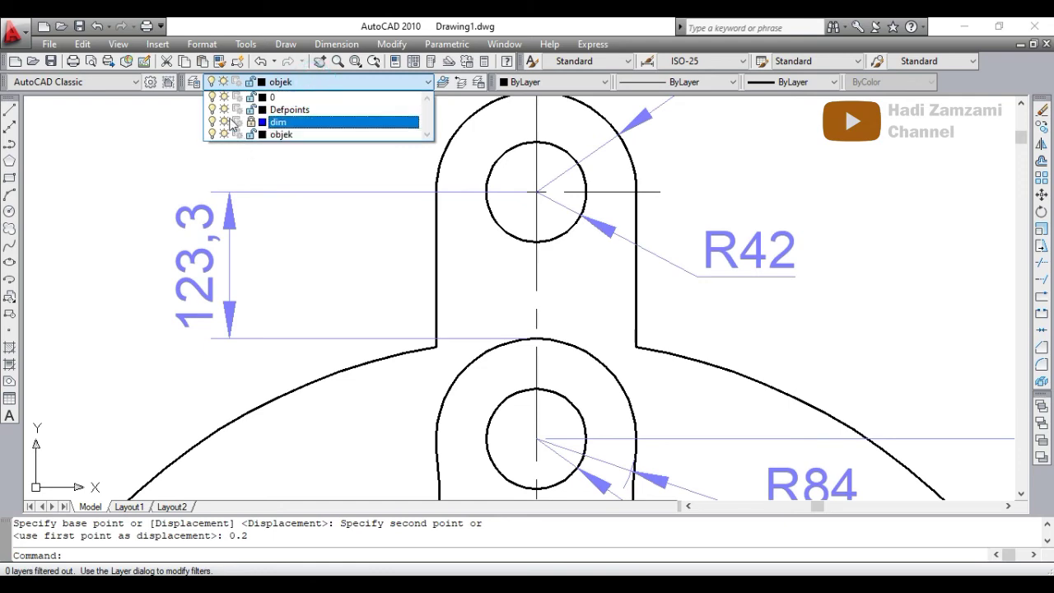
{"action": "left_click", "coordinate": [251, 122]}
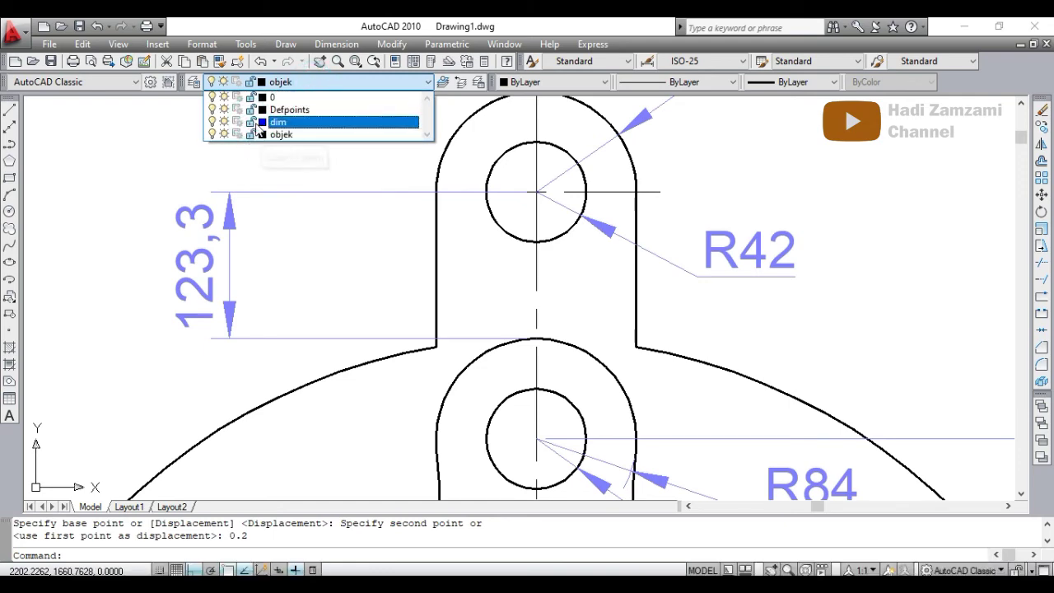
- Re-anchor the 123,3 dimension's lower end on the top of the arc
{"action": "scroll", "coordinate": [495, 337], "scroll_direction": "up", "scroll_amount": 3}
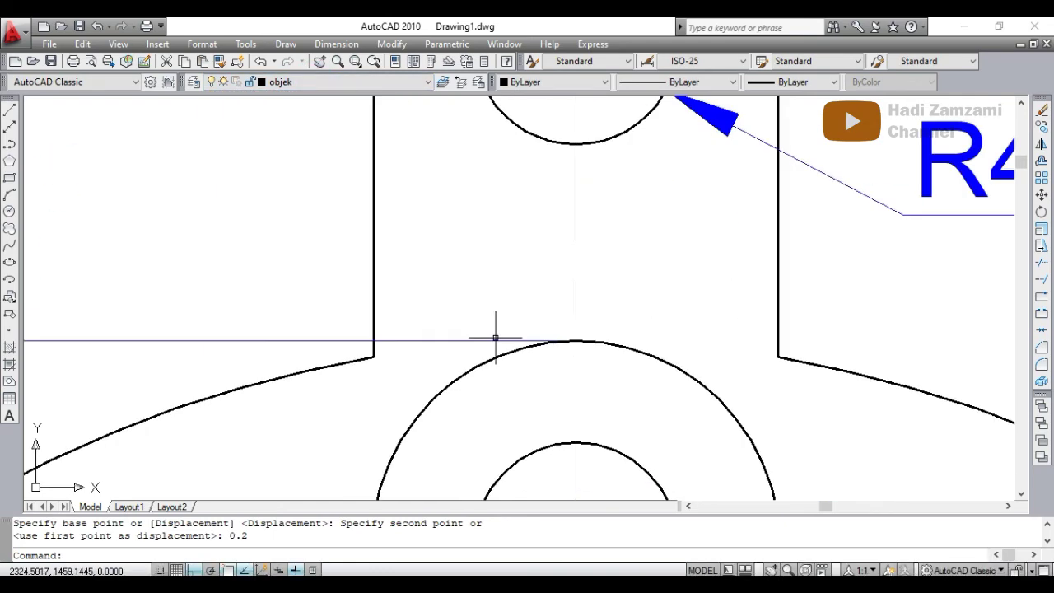
{"action": "left_click", "coordinate": [492, 344]}
{"action": "left_click", "coordinate": [489, 318]}
{"action": "scroll", "coordinate": [574, 341], "scroll_direction": "up", "scroll_amount": 3}
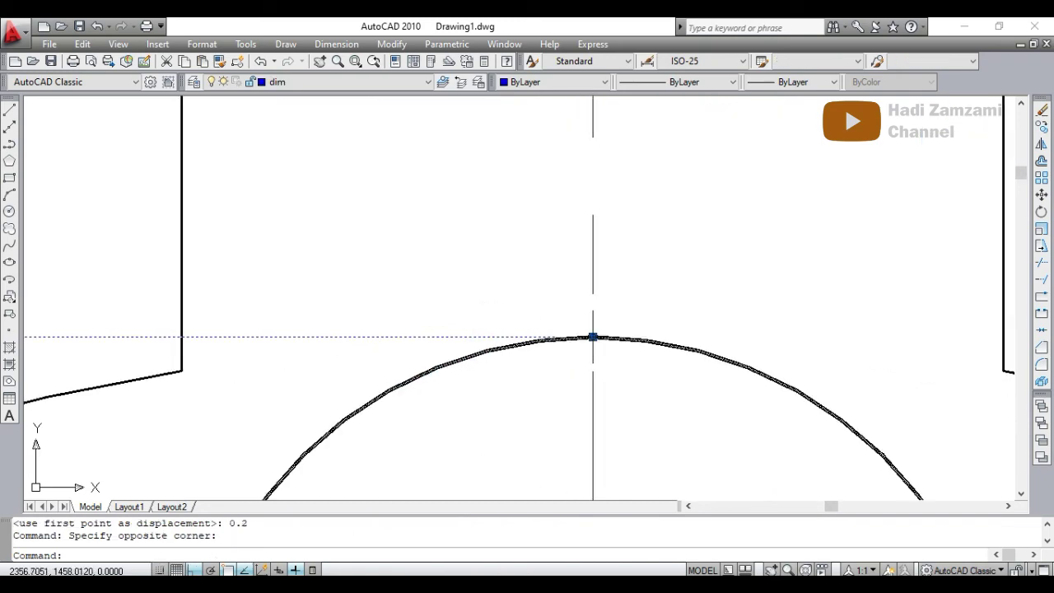
{"action": "left_click", "coordinate": [589, 336]}
{"action": "left_click", "coordinate": [590, 336]}
{"action": "scroll", "coordinate": [590, 337], "scroll_direction": "down", "scroll_amount": 2}
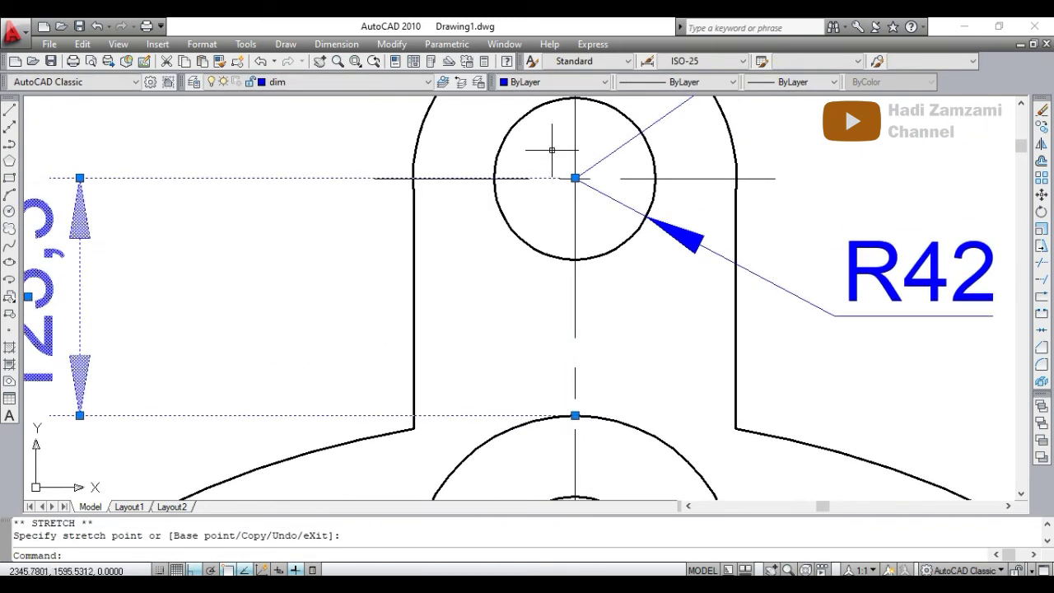
{"action": "scroll", "coordinate": [575, 178], "scroll_direction": "up", "scroll_amount": 5}
- Snap the dimension's upper end to the lowered lug hole's centre, so it reads 123,1
{"action": "left_click", "coordinate": [582, 184]}
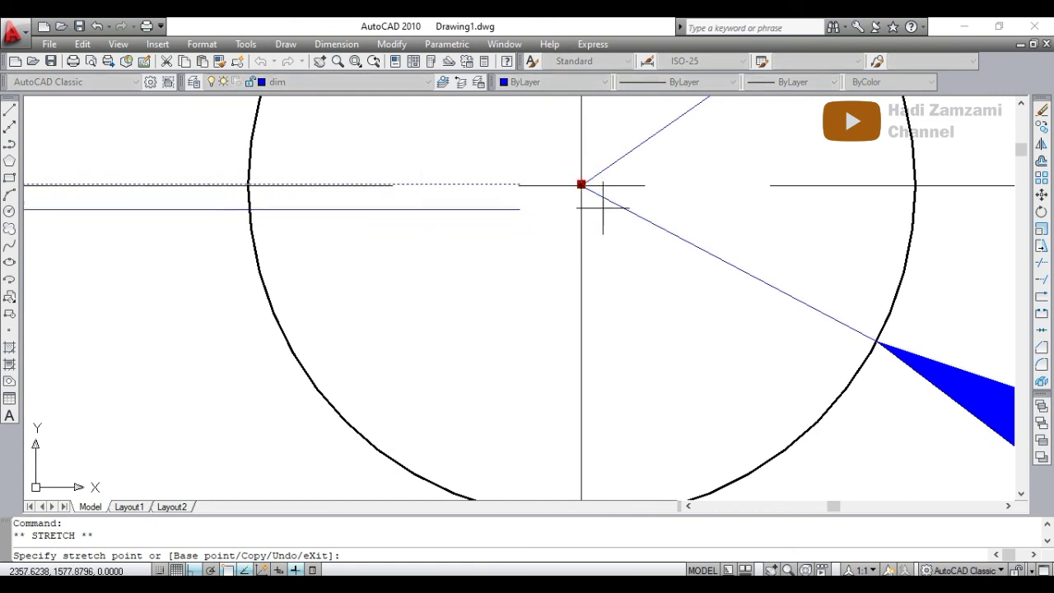
{"action": "right_click", "coordinate": [549, 212], "text": "shift"}
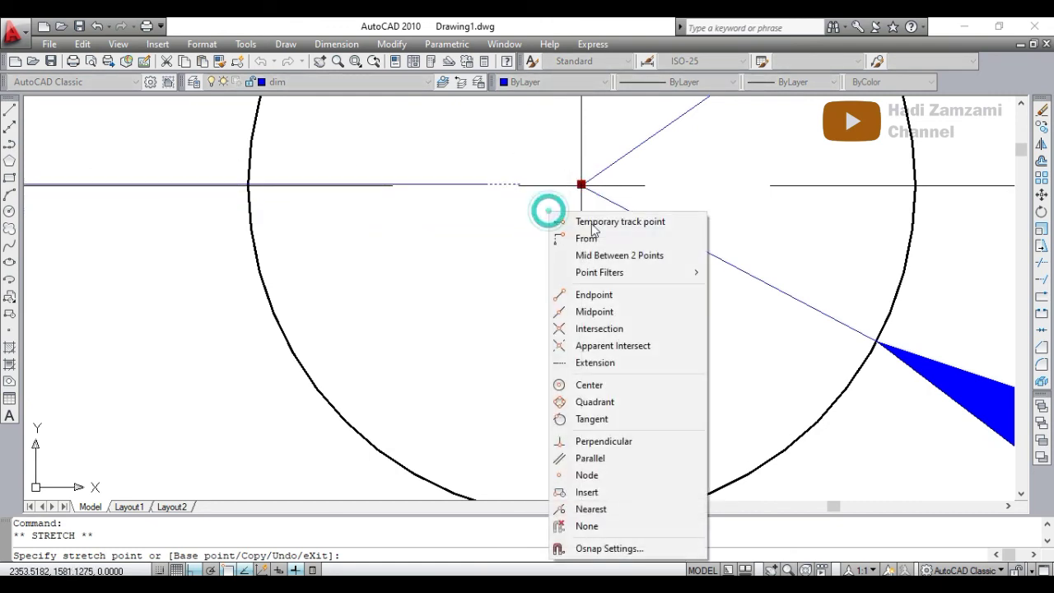
{"action": "left_click", "coordinate": [605, 385]}
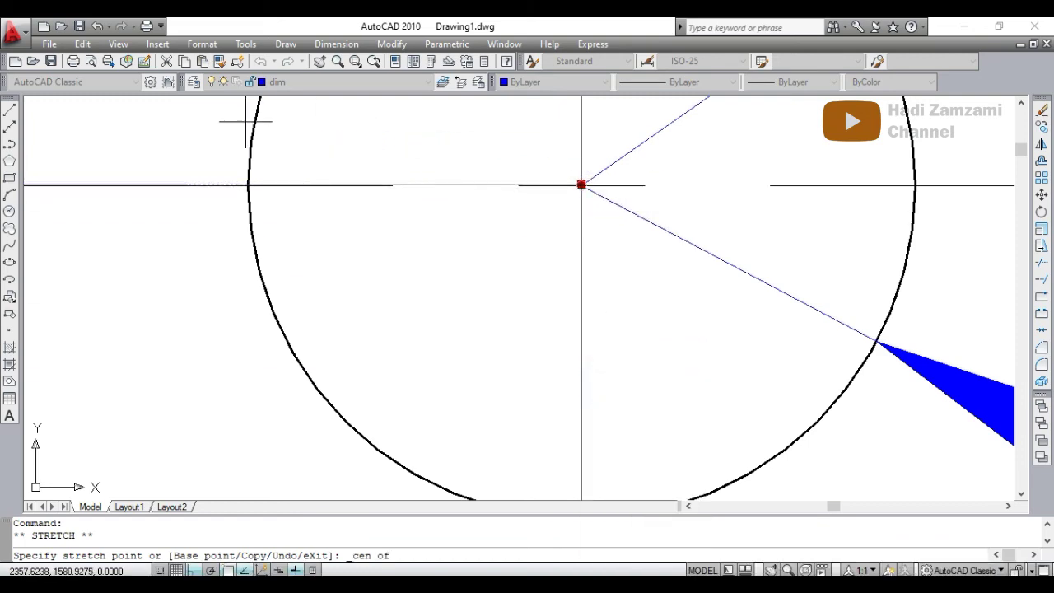
{"action": "left_click", "coordinate": [580, 185]}
{"action": "scroll", "coordinate": [582, 184], "scroll_direction": "down", "scroll_amount": 2}
{"action": "scroll", "coordinate": [564, 189], "scroll_direction": "down", "scroll_amount": 8}
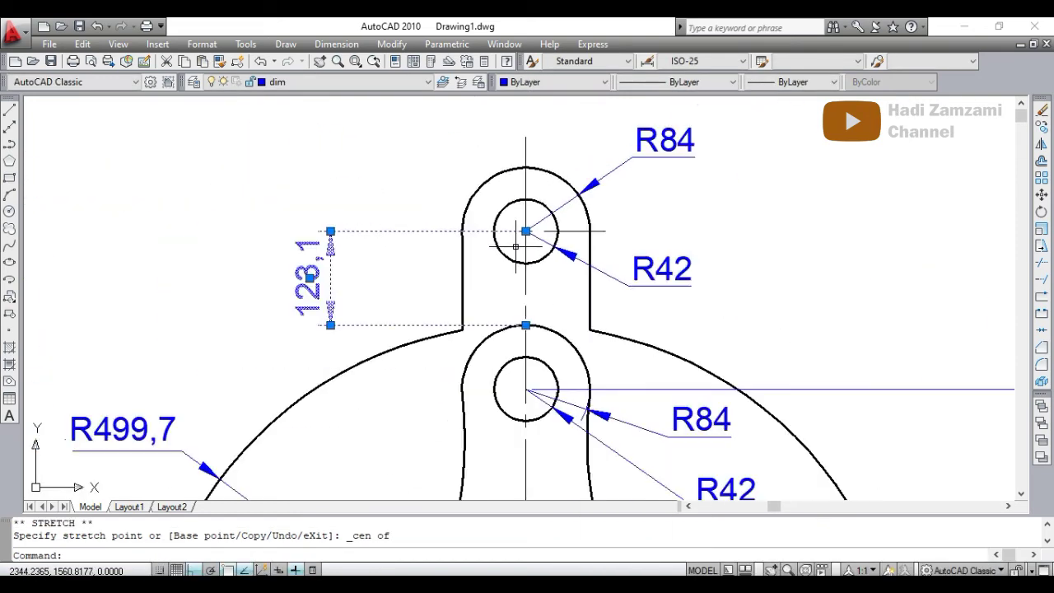
{"action": "middle_click_drag", "start_coordinate": [517, 248], "coordinate": [564, 222]}
{"action": "key", "text": "Escape"}
- Centre the view on the right lug
{"action": "middle_click_drag", "start_coordinate": [634, 233], "coordinate": [560, 194]}
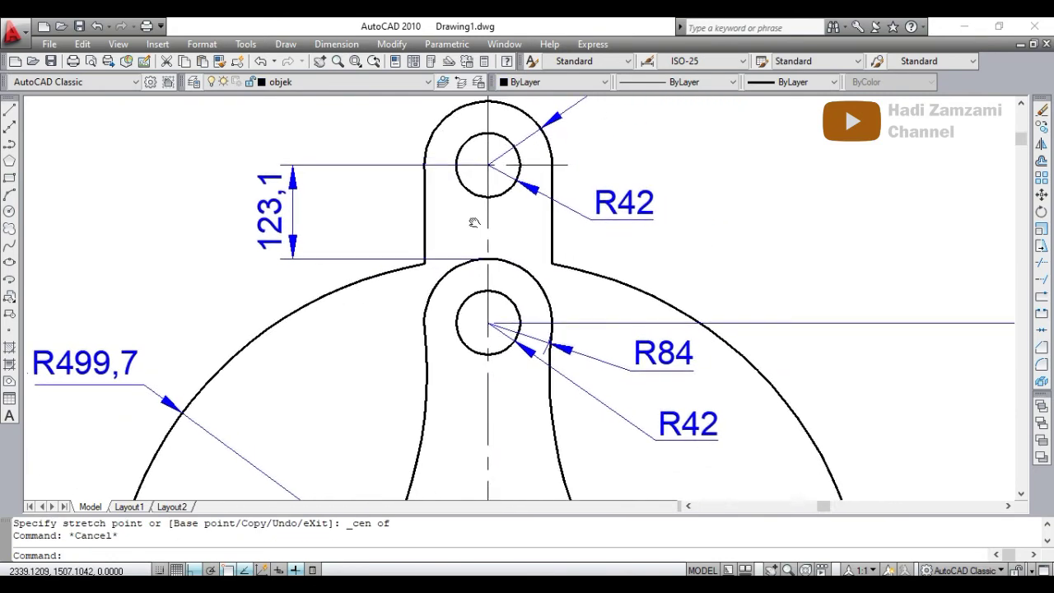
{"action": "scroll", "coordinate": [617, 257], "scroll_direction": "down", "scroll_amount": 2}
{"action": "middle_click_drag", "start_coordinate": [617, 257], "coordinate": [530, 92]}
{"action": "scroll", "coordinate": [780, 359], "scroll_direction": "up", "scroll_amount": 2}
{"action": "key", "text": "Escape"}
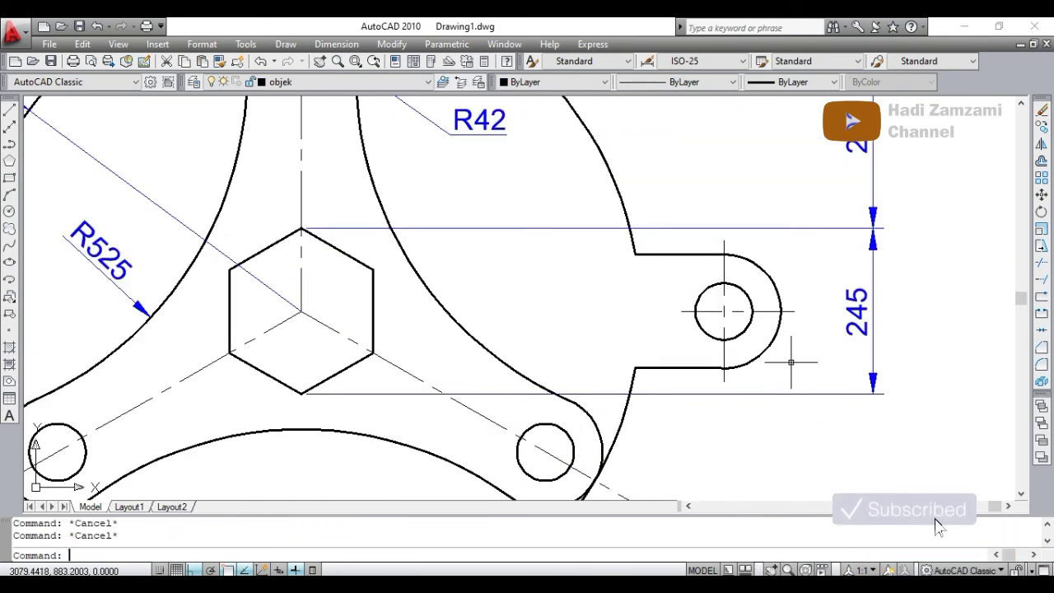
- Move the right lug and its hole 35 units sideways
{"action": "type", "text": "m"}
{"action": "key", "text": "Return"}
{"action": "left_click", "coordinate": [815, 388]}
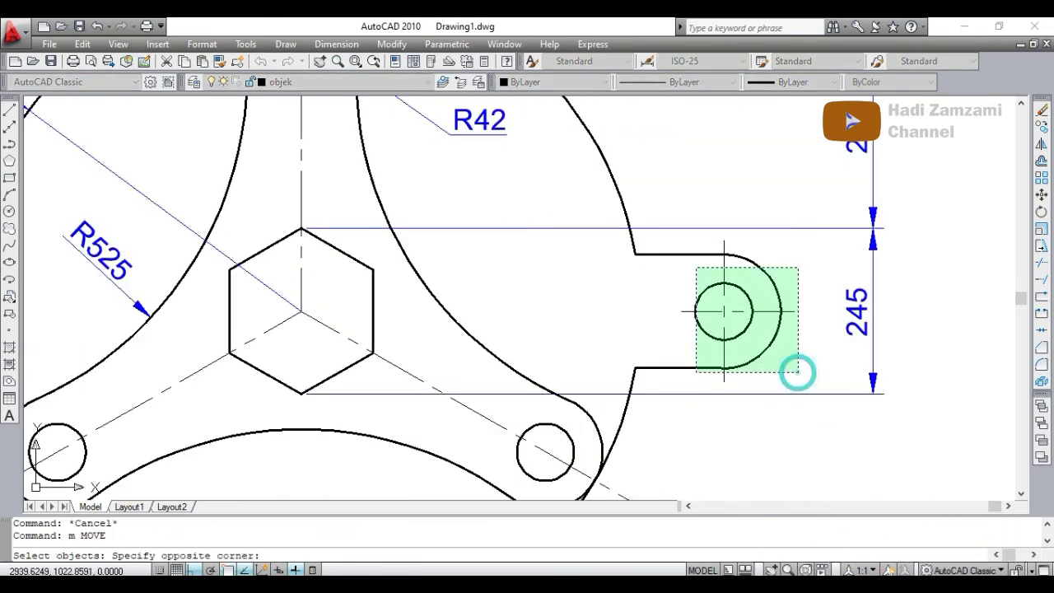
{"action": "left_click", "coordinate": [695, 267]}
{"action": "key", "text": "Return"}
{"action": "left_click", "coordinate": [668, 278]}
{"action": "type", "text": "35"}
{"action": "key", "text": "Return"}
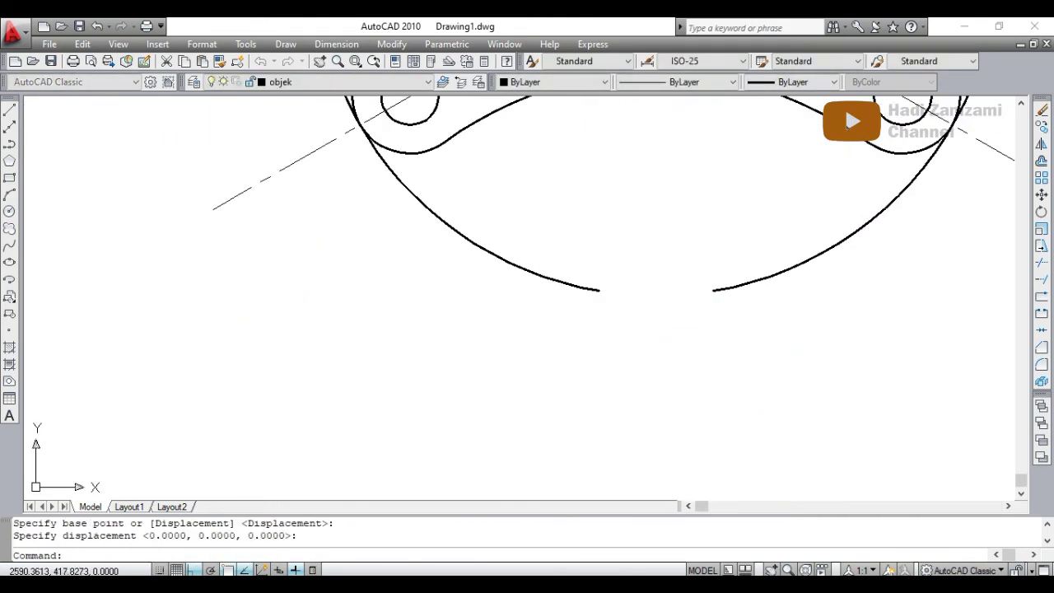
- Move the bottom lug by 0.2 units and recentre the flange in view
{"action": "key", "text": "Return"}
{"action": "left_click", "coordinate": [813, 358]}
{"action": "type", "text": "0.2"}
{"action": "key", "text": "Return"}
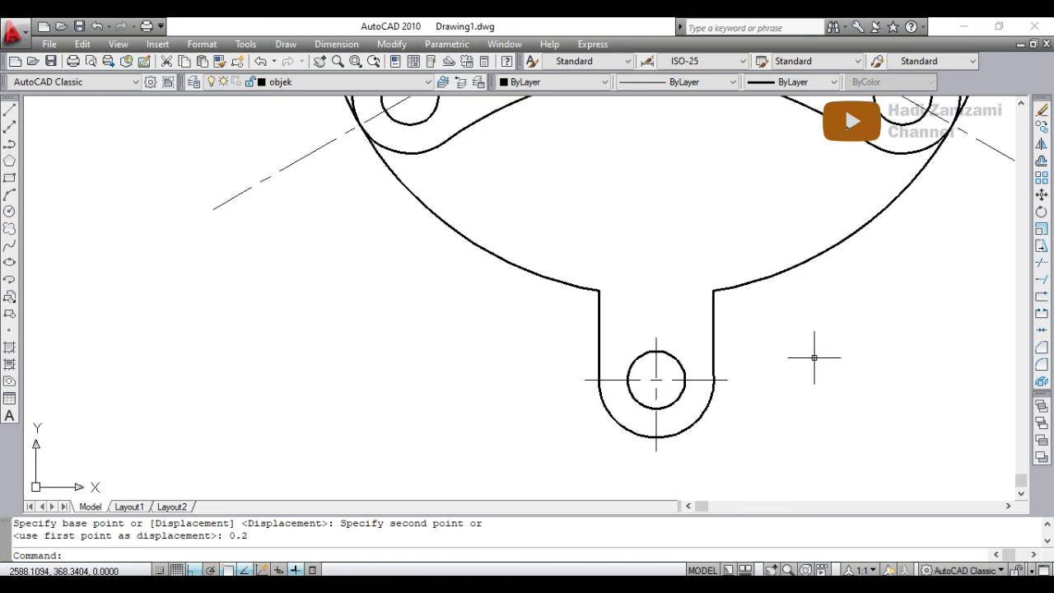
{"action": "scroll", "coordinate": [814, 357], "scroll_direction": "down", "scroll_amount": 5}
{"action": "middle_click_drag", "start_coordinate": [813, 357], "coordinate": [517, 320]}
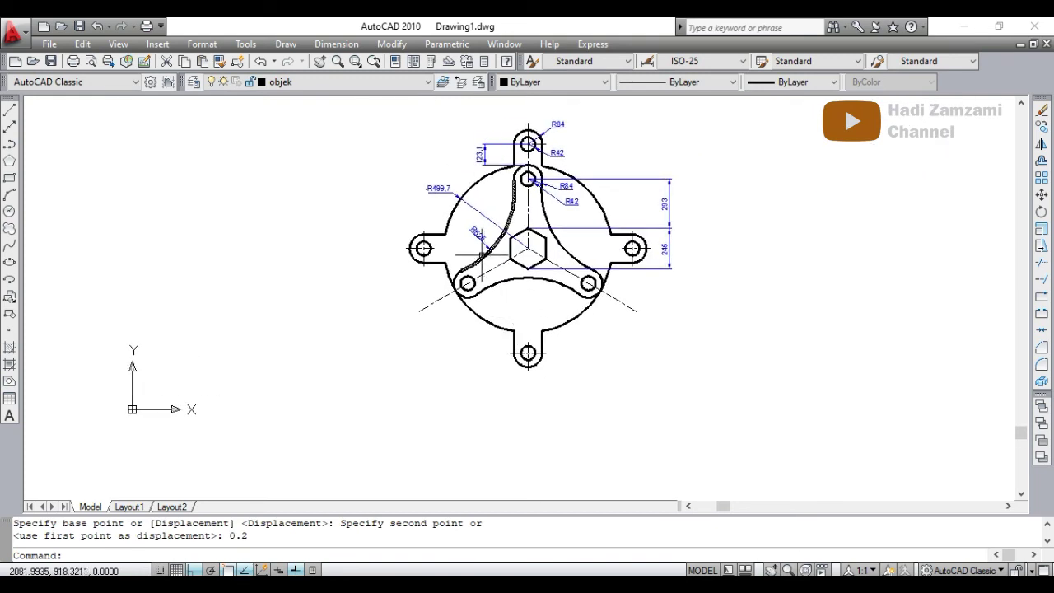
{"action": "middle_click_drag", "start_coordinate": [494, 165], "coordinate": [436, 230]}
- Add a 90° angular dimension between the horizontal and vertical centre lines
{"action": "left_click", "coordinate": [315, 85]}
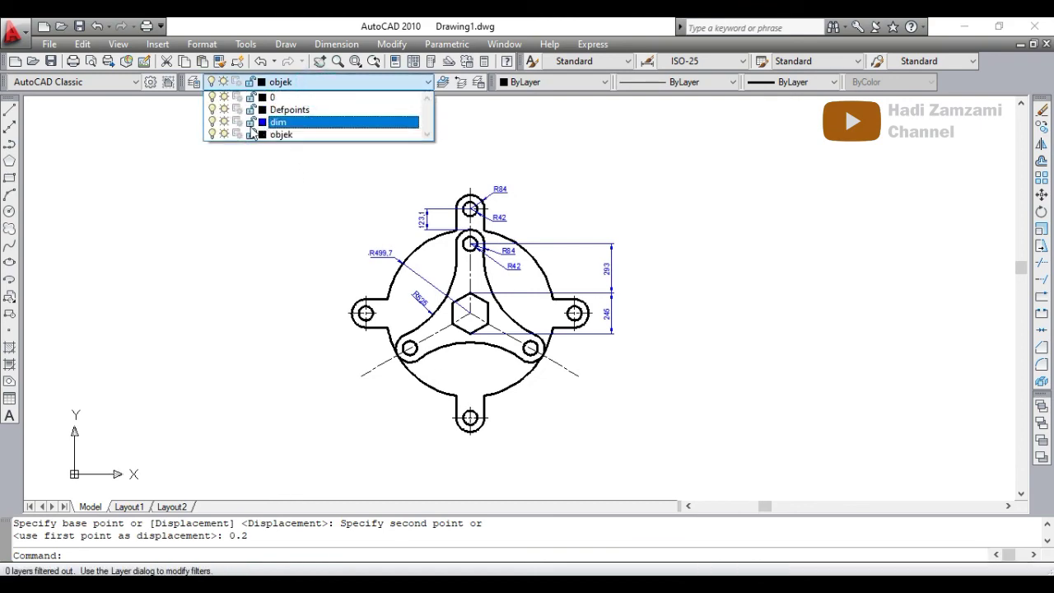
{"action": "left_click", "coordinate": [314, 272]}
{"action": "scroll", "coordinate": [383, 296], "scroll_direction": "down", "scroll_amount": 2}
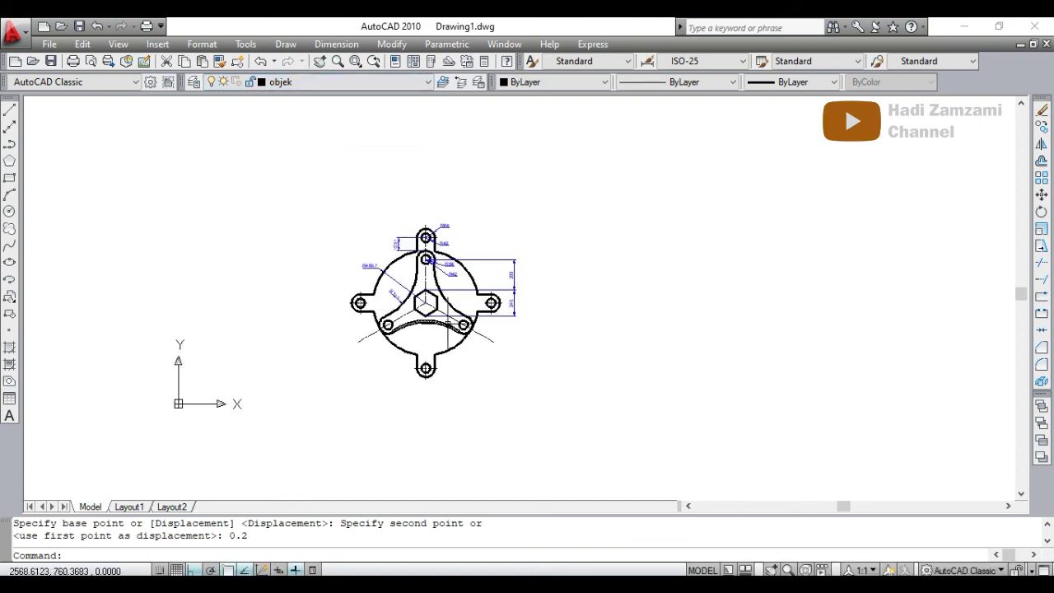
{"action": "scroll", "coordinate": [461, 329], "scroll_direction": "up", "scroll_amount": 4}
{"action": "scroll", "coordinate": [494, 354], "scroll_direction": "up", "scroll_amount": 1}
{"action": "scroll", "coordinate": [515, 404], "scroll_direction": "down", "scroll_amount": 2}
{"action": "scroll", "coordinate": [519, 394], "scroll_direction": "up", "scroll_amount": 3}
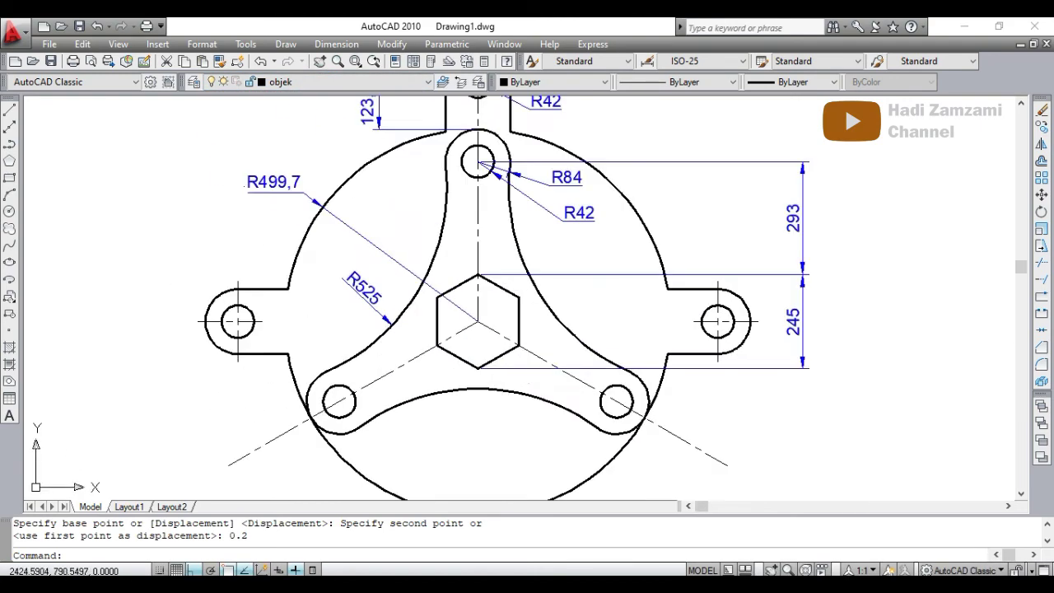
{"action": "scroll", "coordinate": [499, 381], "scroll_direction": "down", "scroll_amount": 2}
{"action": "type", "text": "diman"}
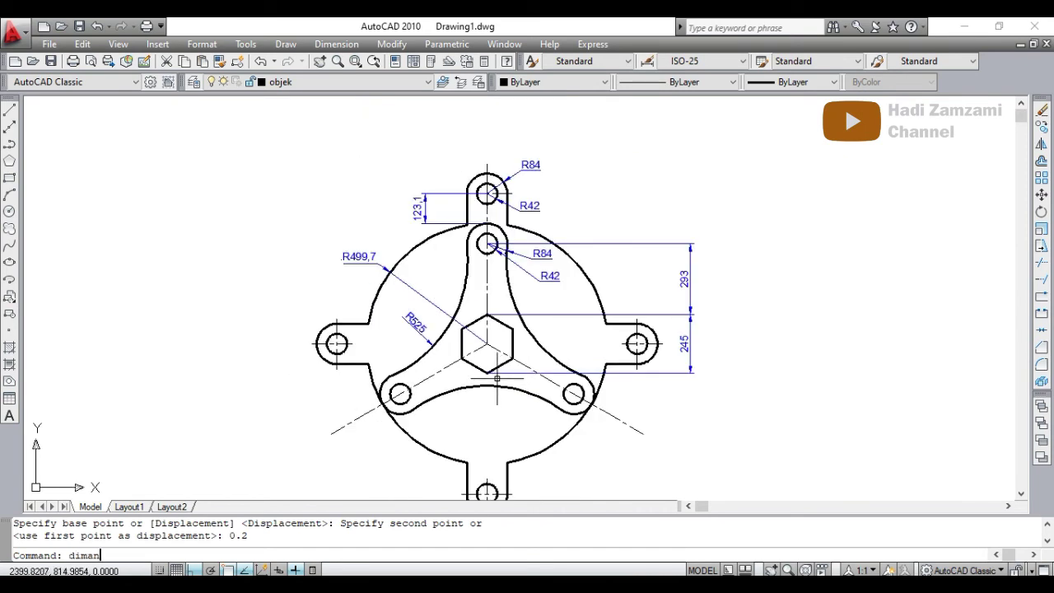
{"action": "type", "text": "g"}
{"action": "key", "text": "Return"}
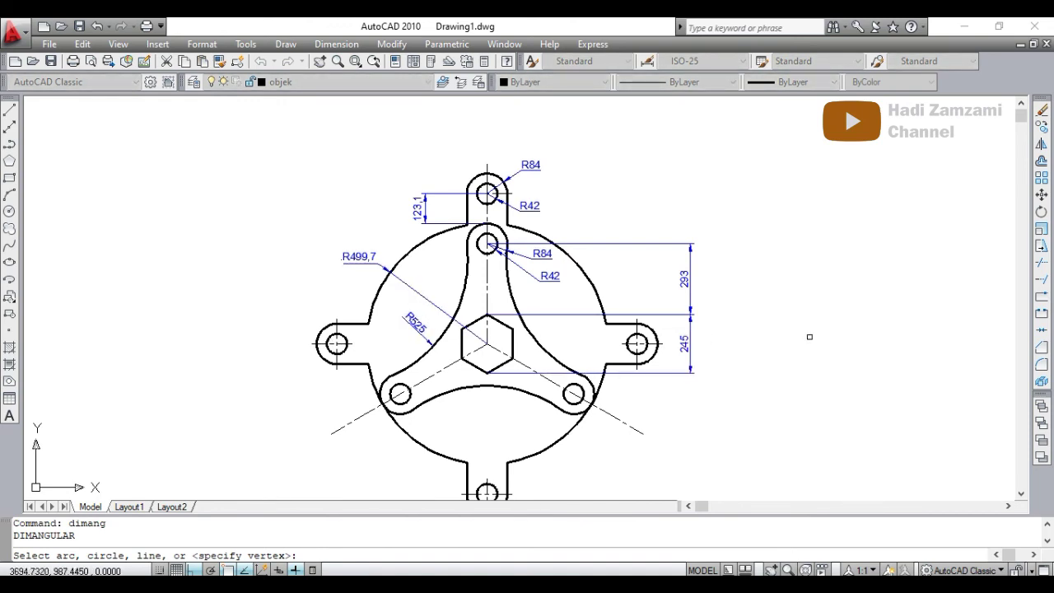
{"action": "left_click", "coordinate": [639, 344]}
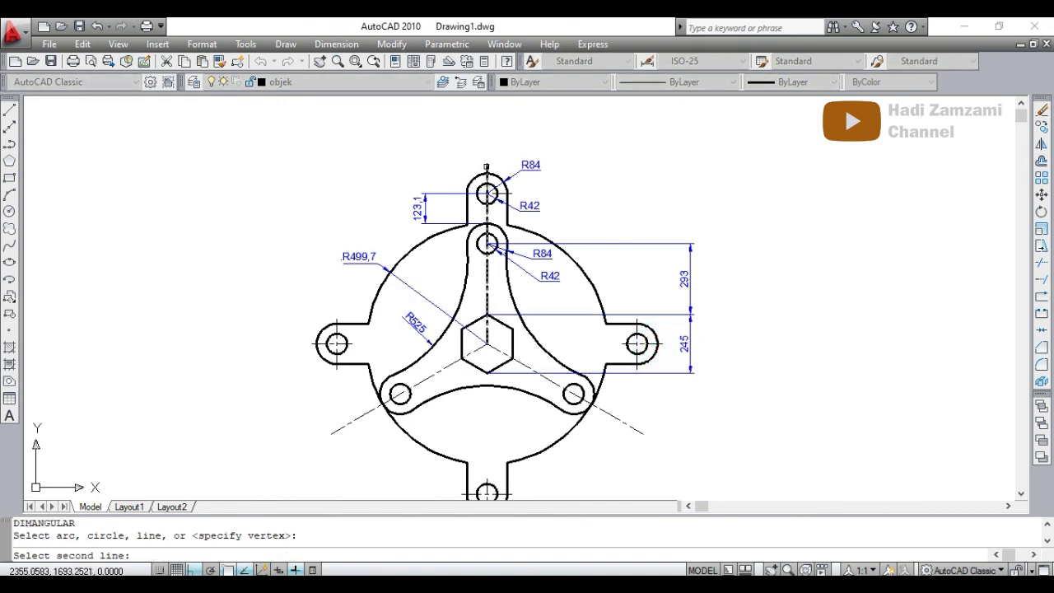
{"action": "left_click", "coordinate": [486, 168]}
{"action": "left_click", "coordinate": [673, 170]}
- Put the 90° angular dimension on the dim layer
{"action": "middle_click_drag", "start_coordinate": [647, 211], "coordinate": [642, 275]}
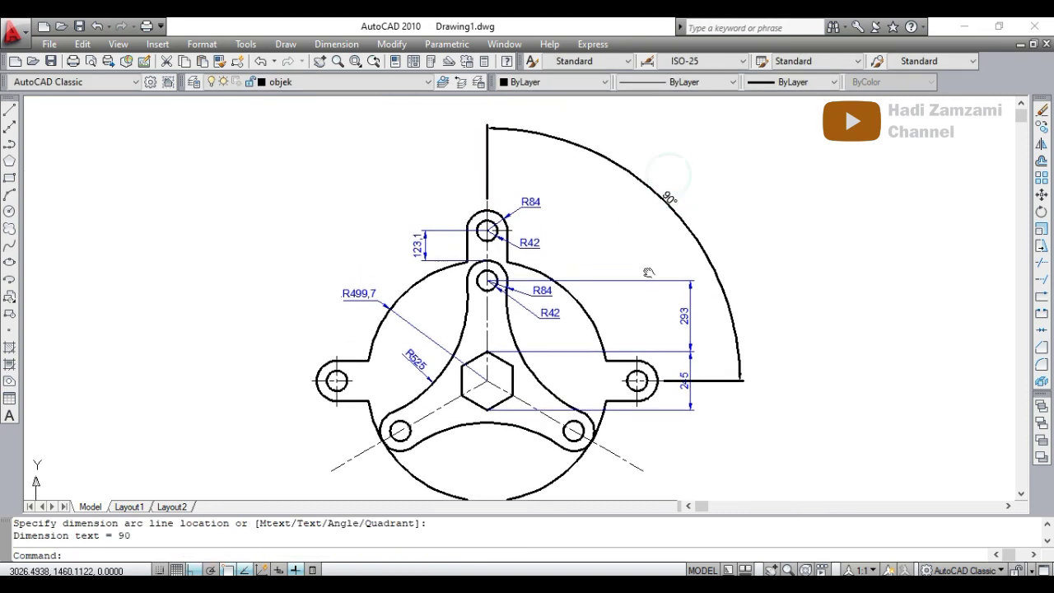
{"action": "left_click", "coordinate": [621, 195]}
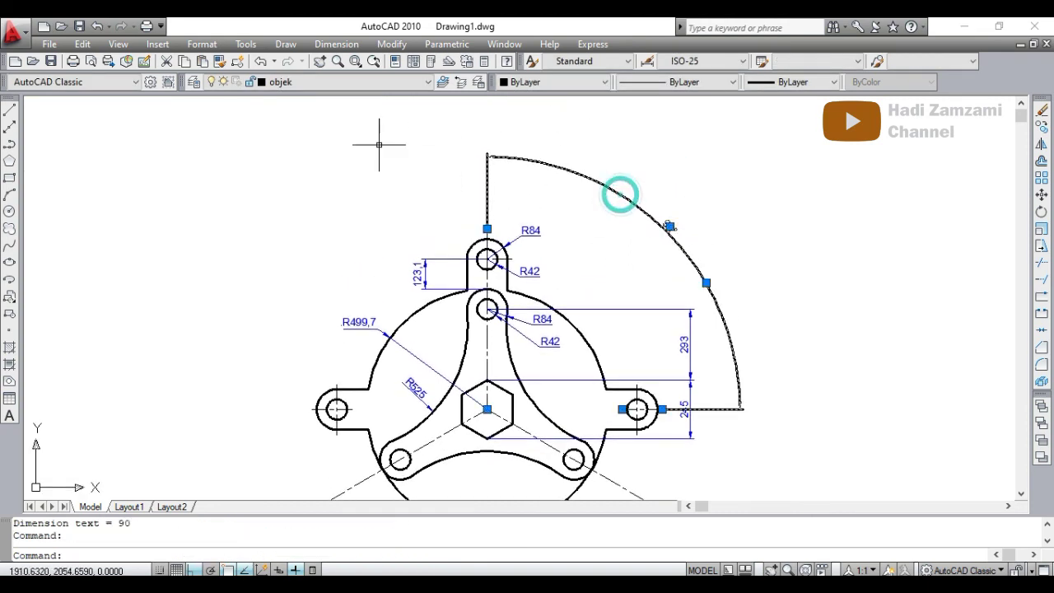
{"action": "left_click", "coordinate": [322, 82]}
{"action": "left_click", "coordinate": [289, 119]}
{"action": "scroll", "coordinate": [758, 284], "scroll_direction": "down", "scroll_amount": 2}
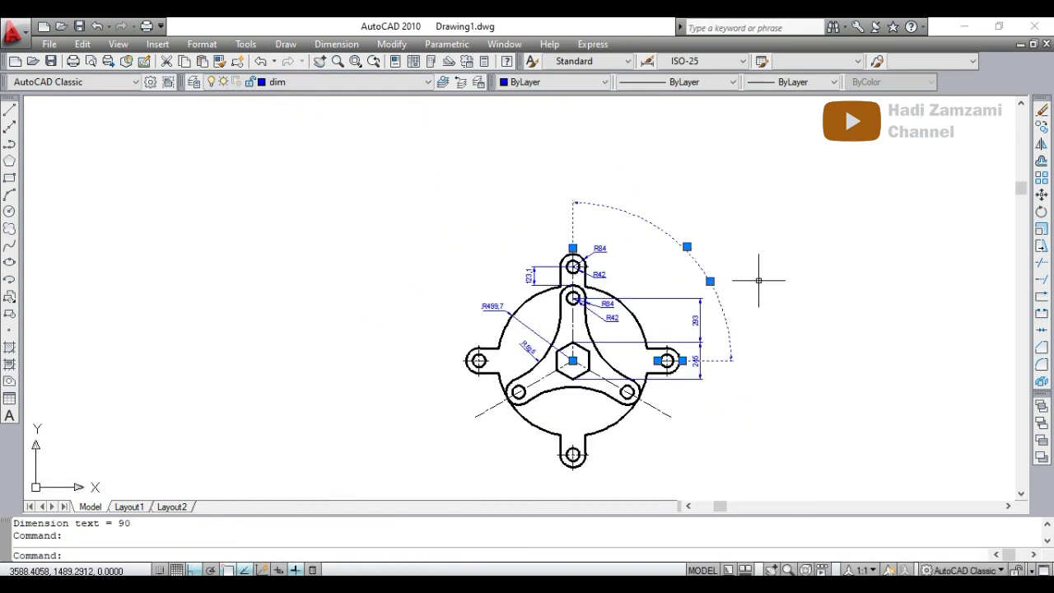
{"action": "scroll", "coordinate": [758, 285], "scroll_direction": "up", "scroll_amount": 2}
{"action": "key", "text": "Escape"}
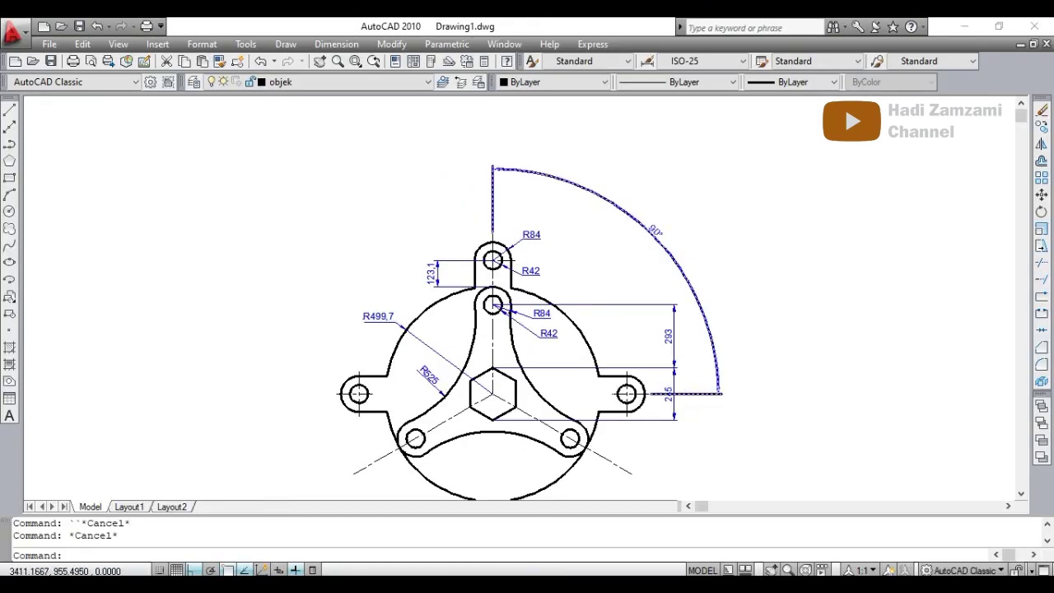
- Stretch the 90° dimension's point at the right lug down toward the diagonal centre line
{"action": "scroll", "coordinate": [679, 399], "scroll_direction": "up", "scroll_amount": 3}
{"action": "left_click", "coordinate": [679, 399]}
{"action": "middle_click_drag", "start_coordinate": [677, 395], "coordinate": [705, 280]}
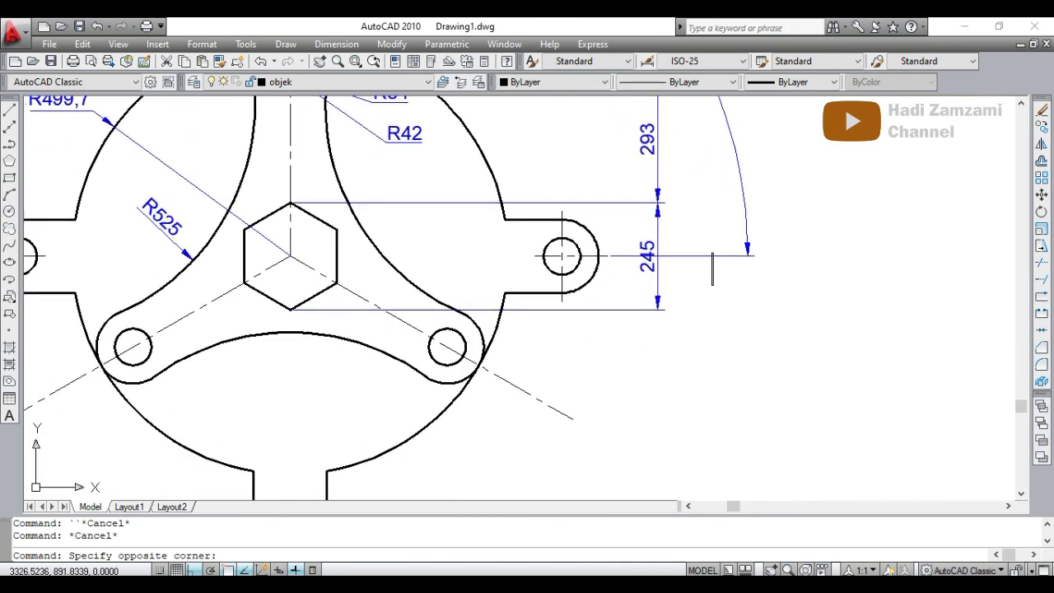
{"action": "left_click", "coordinate": [706, 290]}
{"action": "left_click", "coordinate": [607, 255]}
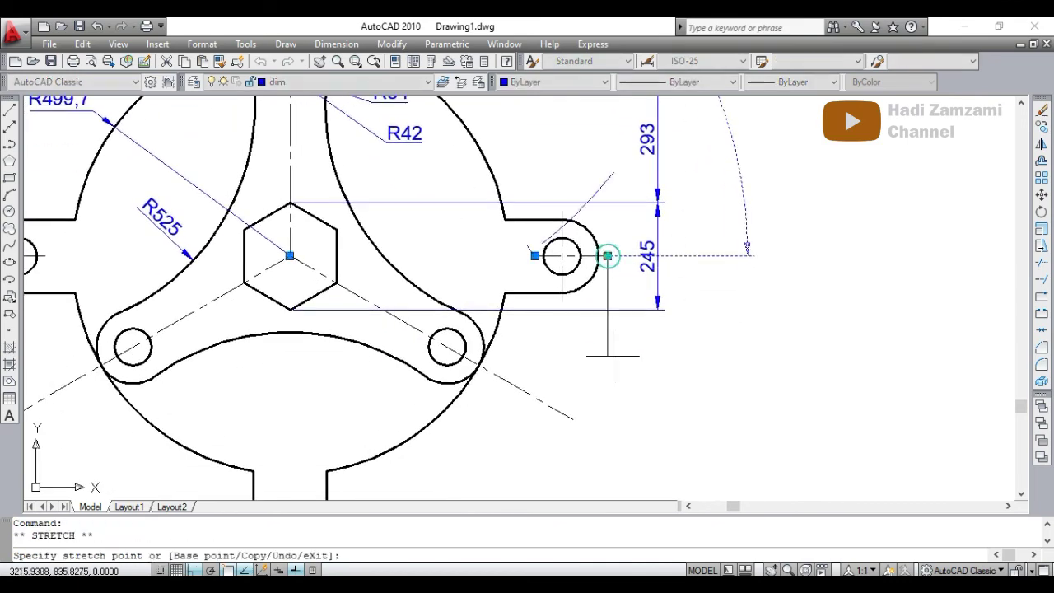
{"action": "left_click", "coordinate": [573, 419]}
{"action": "scroll", "coordinate": [647, 365], "scroll_direction": "down", "scroll_amount": 4}
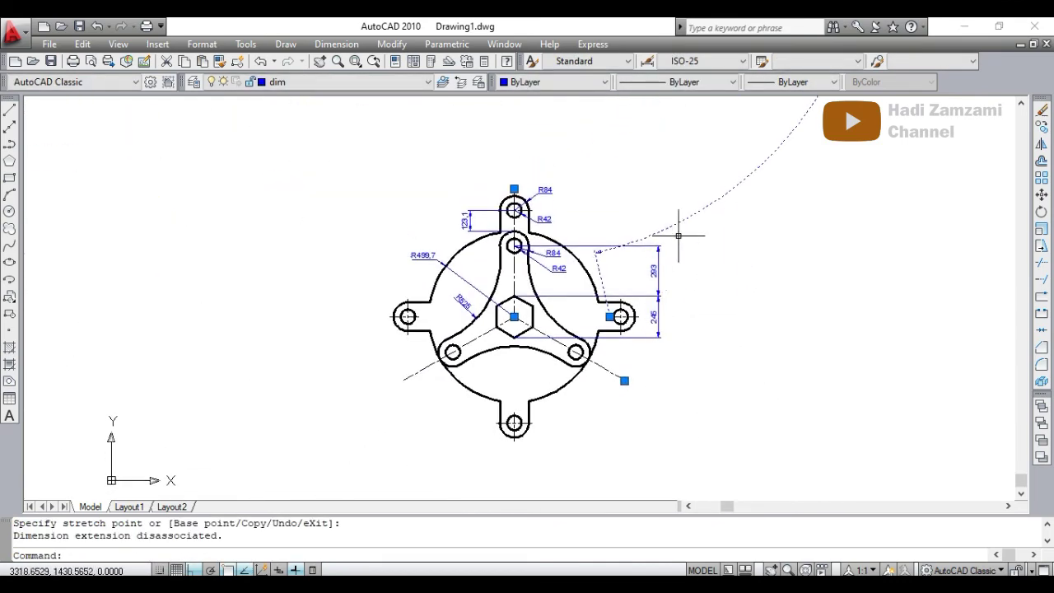
{"action": "key", "text": "Escape"}
{"action": "key", "text": "Escape"}
- Erase the 90° angular dimension's arc and remaining leg with E
{"action": "type", "text": "e"}
{"action": "key", "text": "Return"}
{"action": "left_click", "coordinate": [748, 221]}
{"action": "left_click", "coordinate": [700, 169]}
{"action": "key", "text": "Return"}
{"action": "key", "text": "Escape"}
{"action": "key", "text": "Escape"}
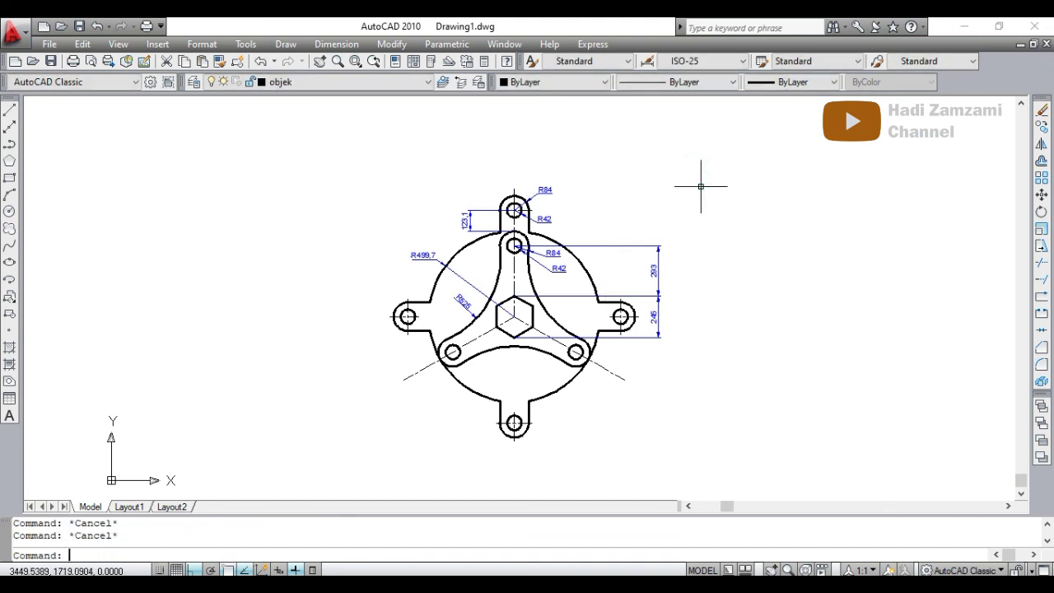
- Make dim the current layer from the Layers dropdown
{"action": "left_click", "coordinate": [329, 81]}
{"action": "left_click", "coordinate": [293, 107]}
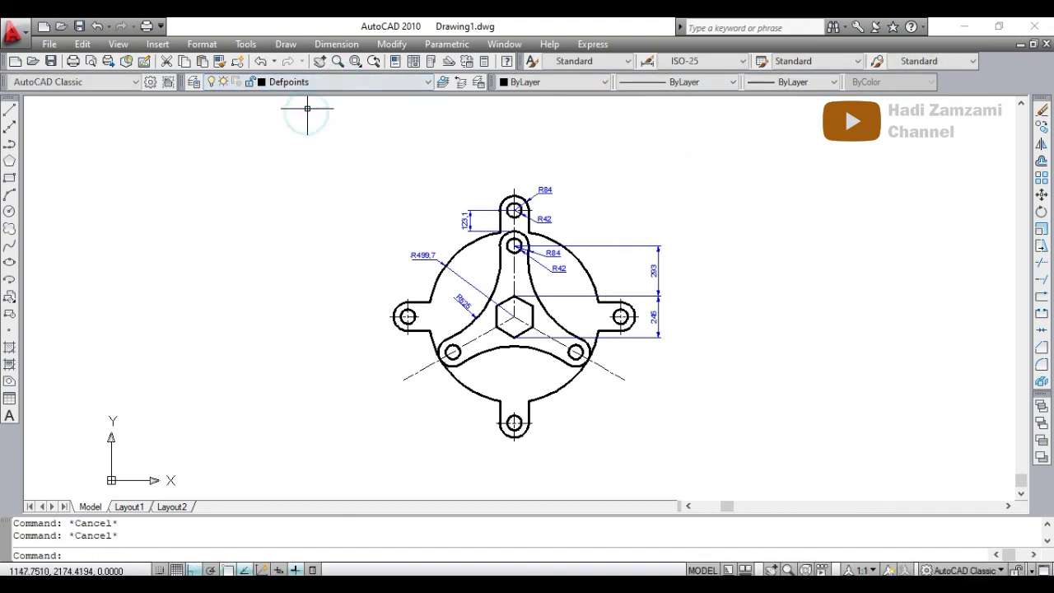
{"action": "left_click", "coordinate": [320, 80]}
{"action": "left_click", "coordinate": [288, 120]}
{"action": "type", "text": "dimang"}
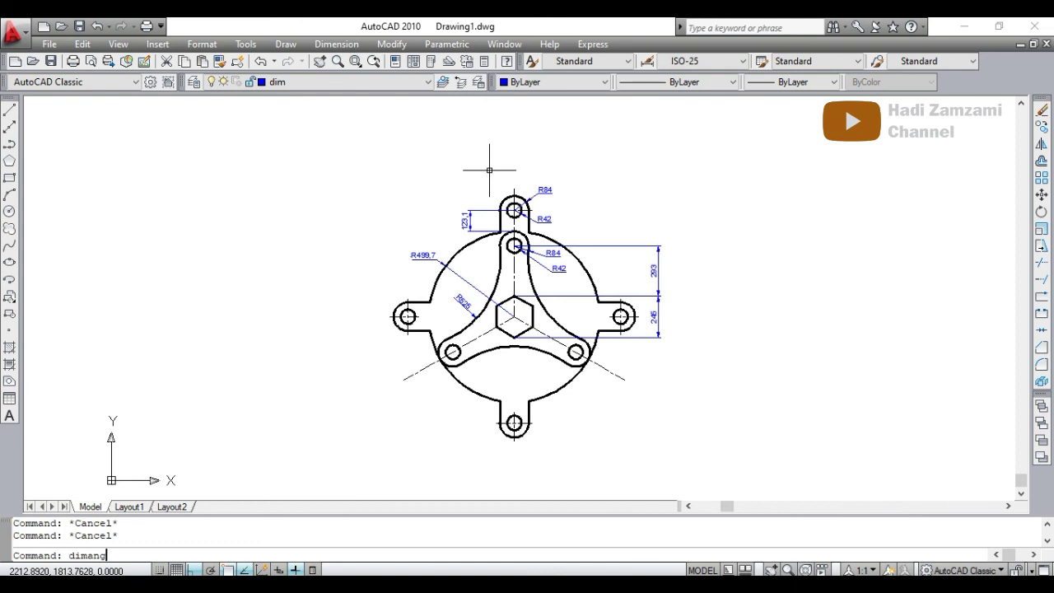
- Dimension the 120° angle from the vertical centre line to the lower-right diagonal centre line
{"action": "key", "text": "Return"}
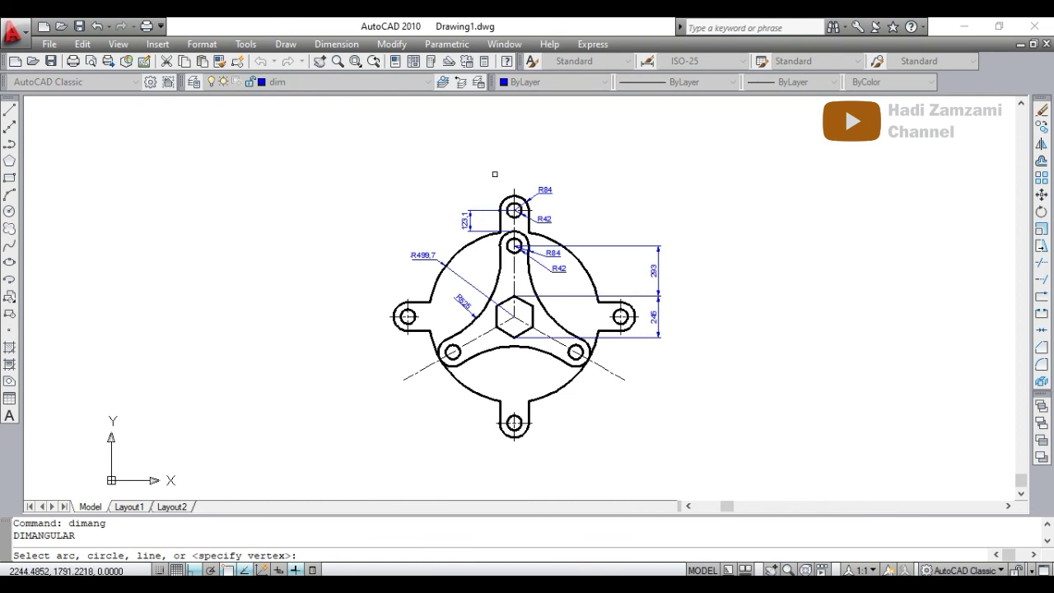
{"action": "left_click", "coordinate": [515, 190]}
{"action": "left_click", "coordinate": [614, 374]}
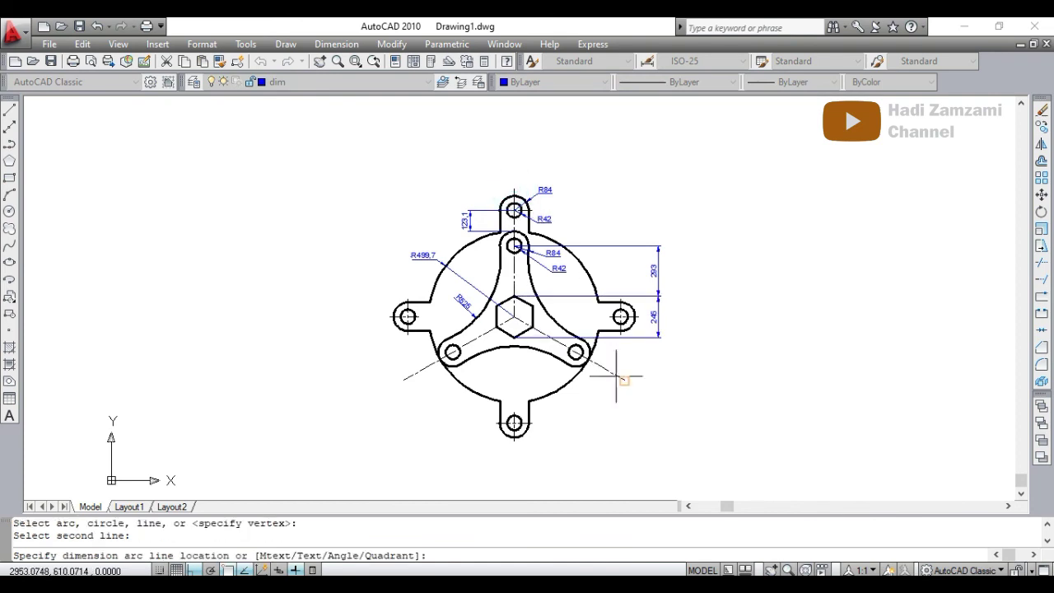
{"action": "left_click", "coordinate": [696, 354]}
- Zoom to extents and pan around to review the new 120° dimension
{"action": "scroll", "coordinate": [694, 353], "scroll_direction": "up", "scroll_amount": 2}
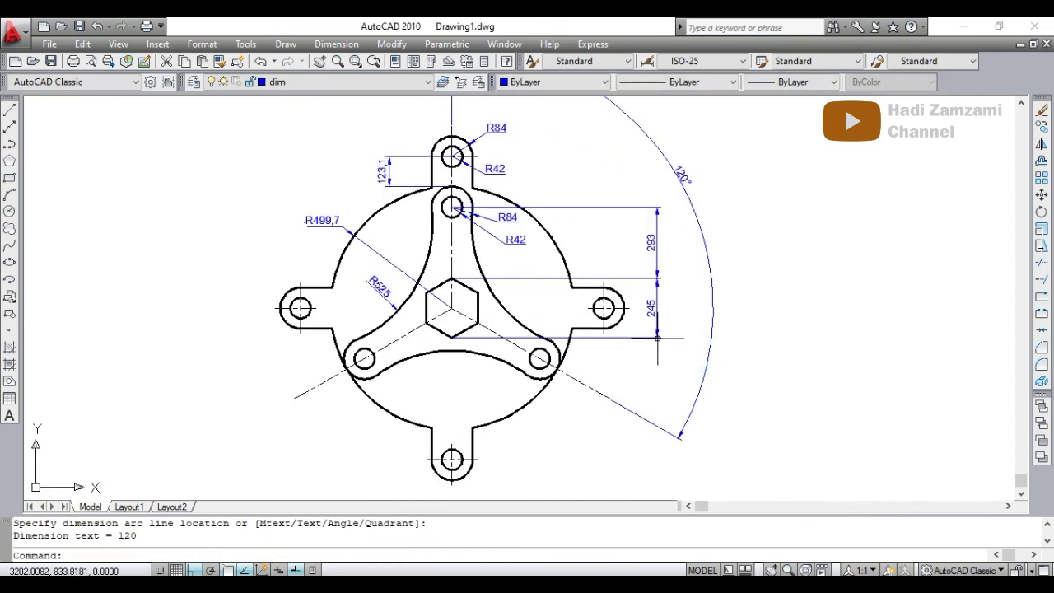
{"action": "middle_click_drag", "start_coordinate": [636, 336], "coordinate": [467, 364]}
{"action": "middle_click", "coordinate": [467, 364]}
{"action": "middle_click", "coordinate": [467, 364]}
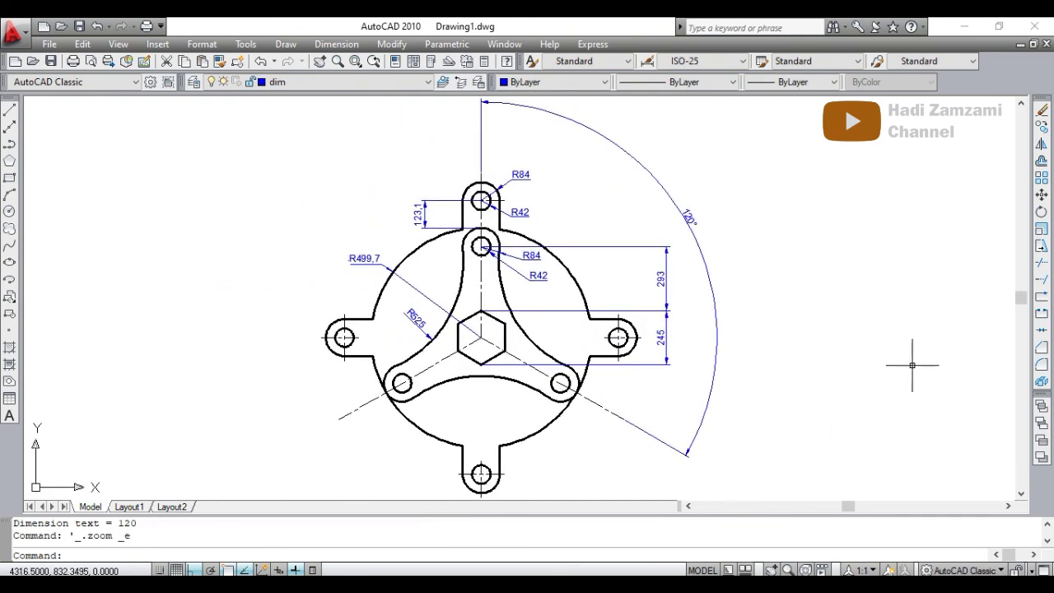
{"action": "scroll", "coordinate": [466, 207], "scroll_direction": "up", "scroll_amount": 5}
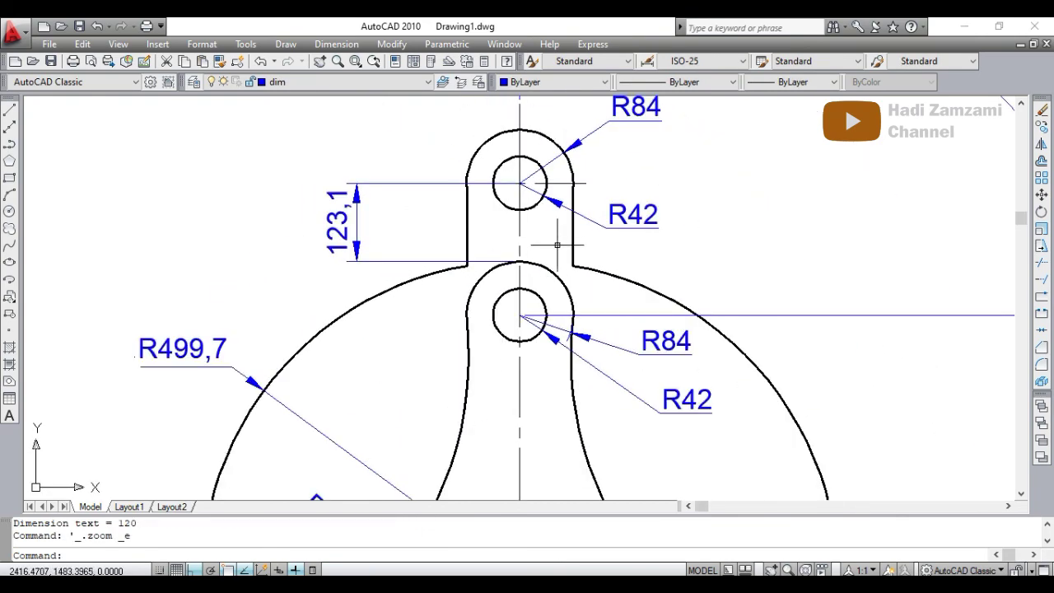
{"action": "scroll", "coordinate": [556, 247], "scroll_direction": "up", "scroll_amount": 3}
{"action": "middle_click_drag", "start_coordinate": [457, 250], "coordinate": [459, 292]}
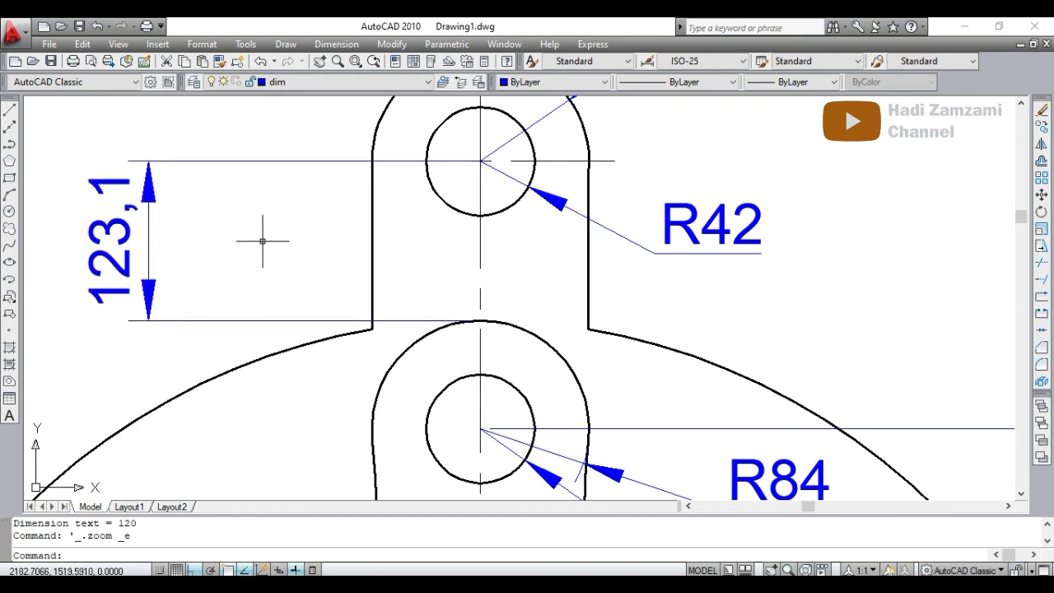
{"action": "scroll", "coordinate": [462, 277], "scroll_direction": "down", "scroll_amount": 2}
{"action": "scroll", "coordinate": [682, 365], "scroll_direction": "down", "scroll_amount": 2}
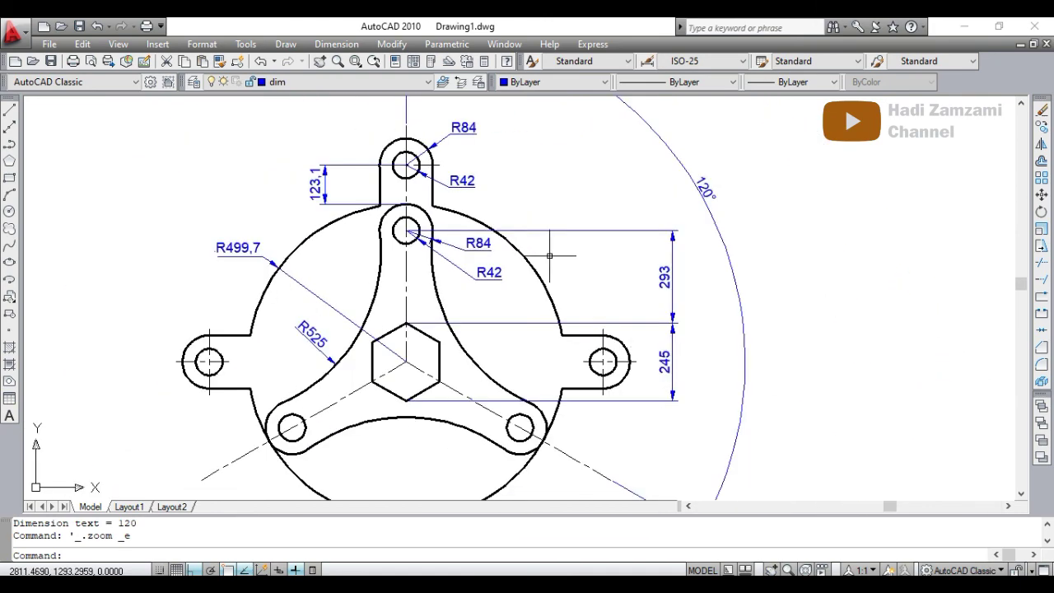
{"action": "scroll", "coordinate": [572, 342], "scroll_direction": "up", "scroll_amount": 1}
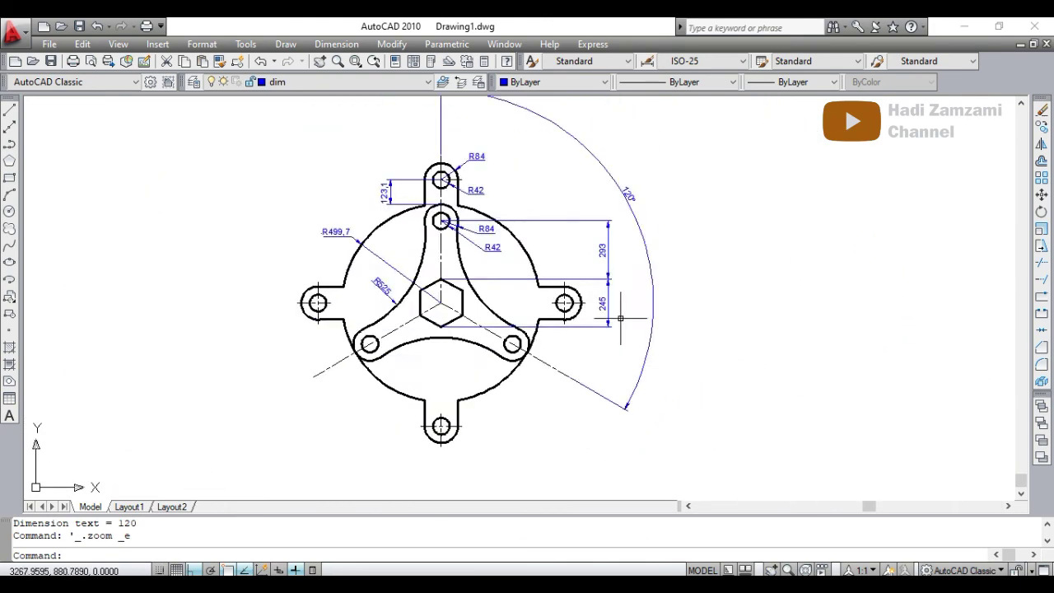
{"action": "scroll", "coordinate": [571, 342], "scroll_direction": "down", "scroll_amount": 1}
{"action": "middle_click_drag", "start_coordinate": [571, 342], "coordinate": [452, 350]}
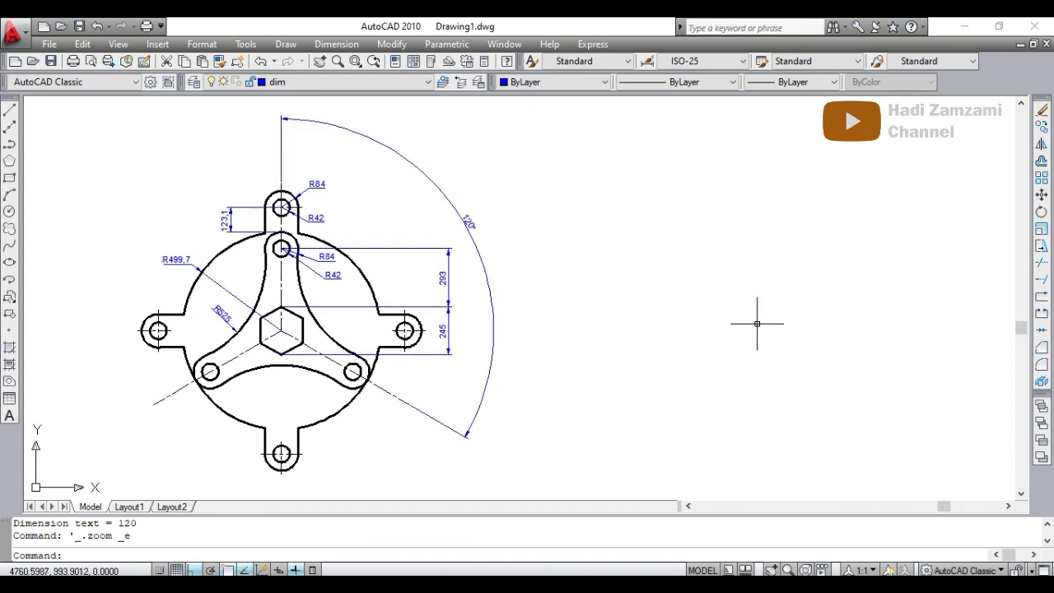